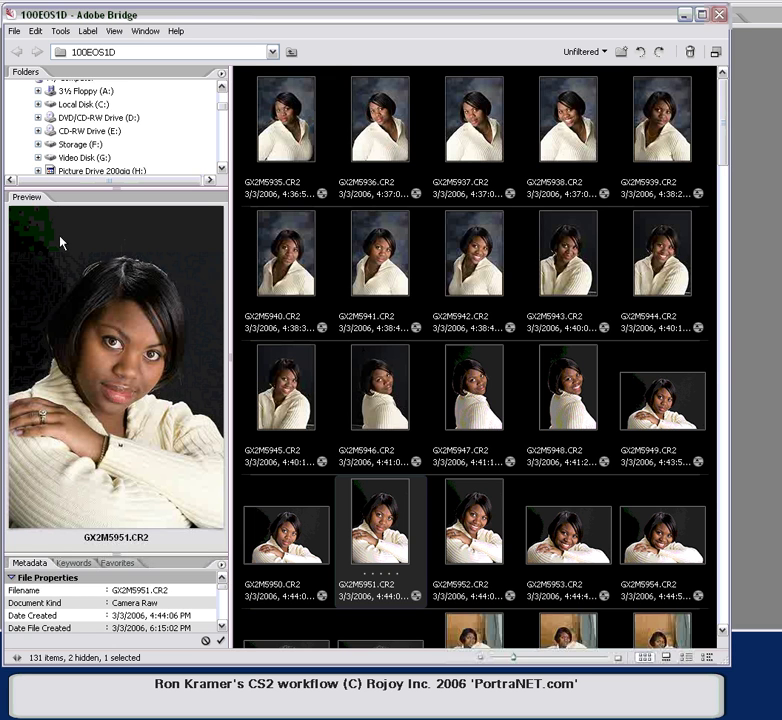
Step: Open the 2006 folder from the favorites and browse through 3-3 to its 100EOS1D subfolder
left_click(108, 562)
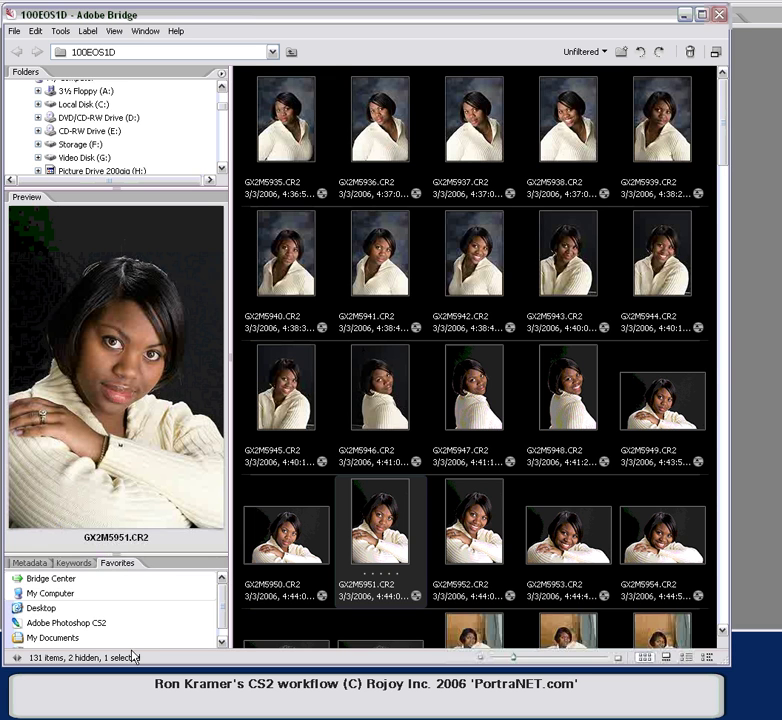
scroll(201, 628, "down", 1)
left_click(35, 640)
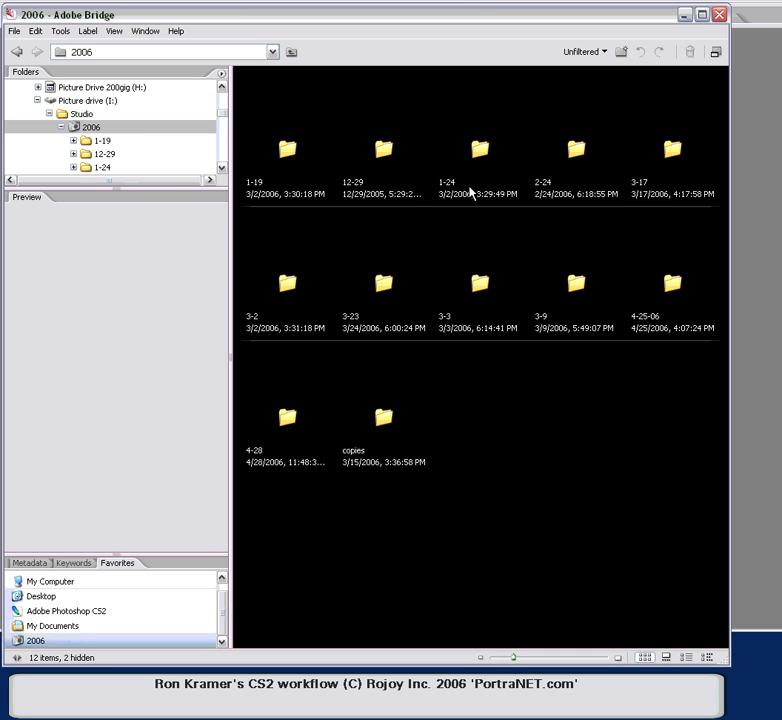
left_click_drag(223, 114, 223, 122)
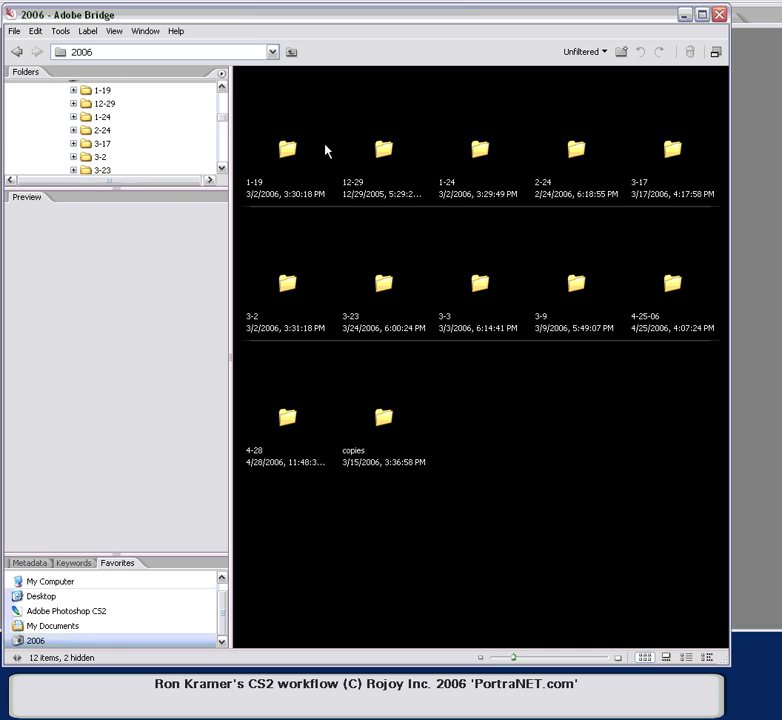
left_click(483, 284)
double_click(482, 285)
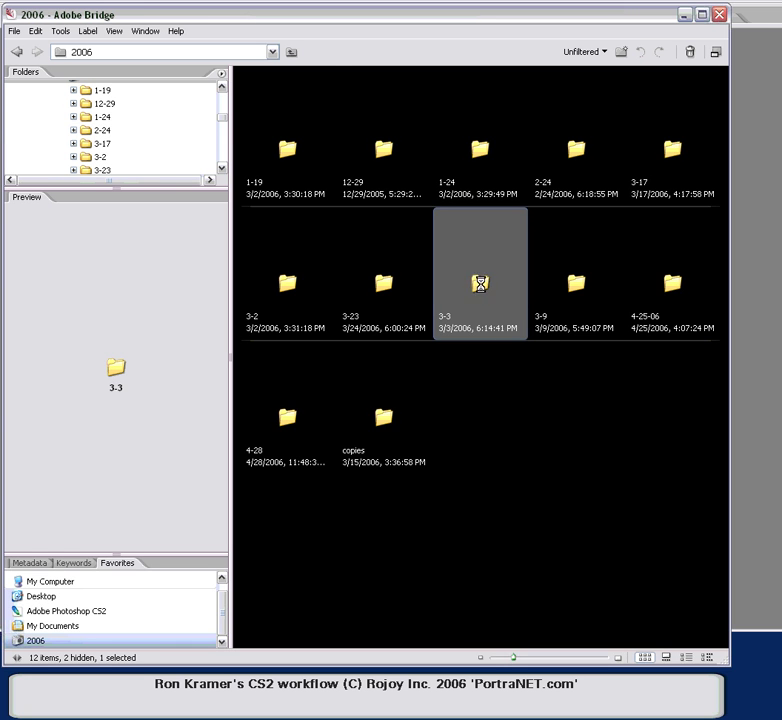
double_click(300, 155)
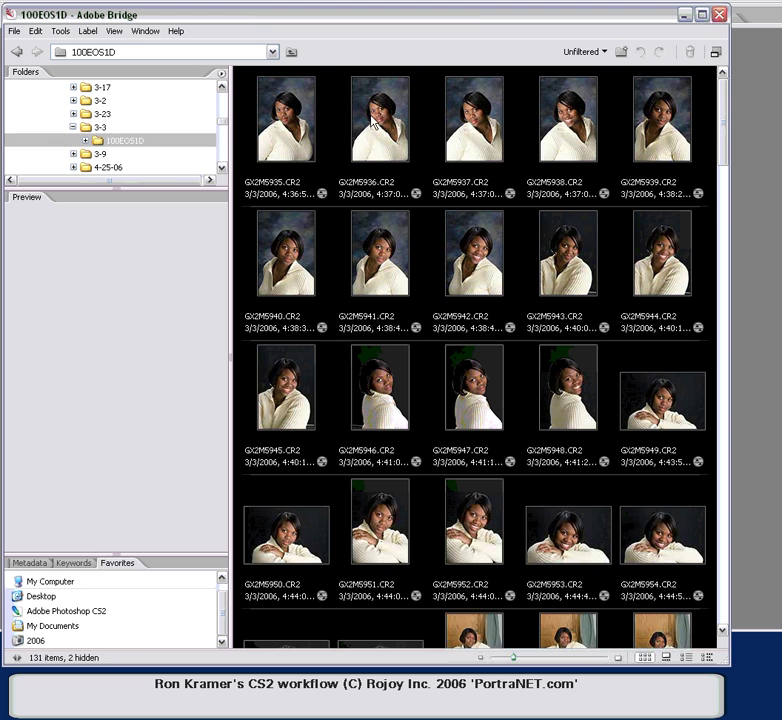
Step: Open the first portrait, GX2M5935.CR2, in the Camera Raw dialog
mouse_move(724, 122)
left_mouse_down()
mouse_move(724, 278)
mouse_move(726, 119)
left_mouse_up()
left_click(280, 132)
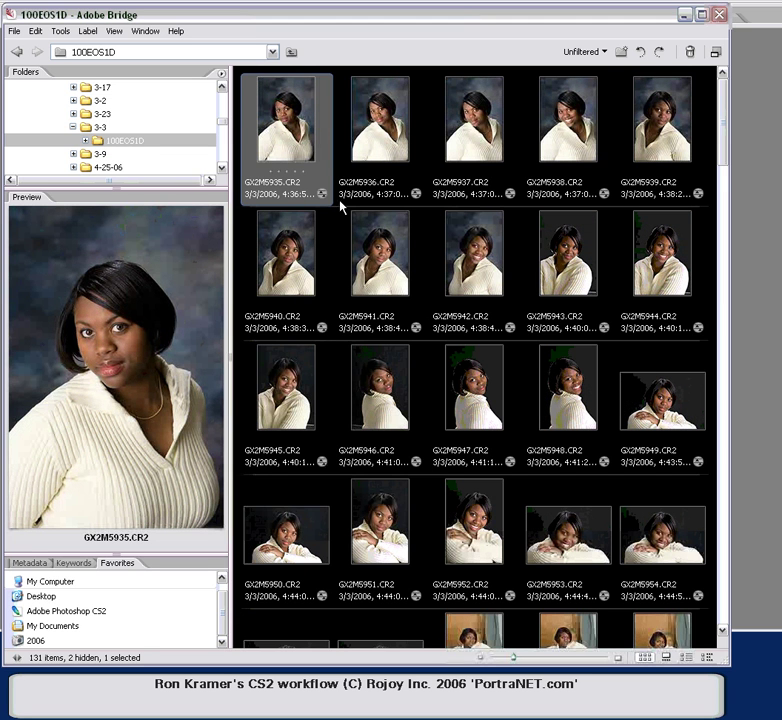
double_click(292, 135)
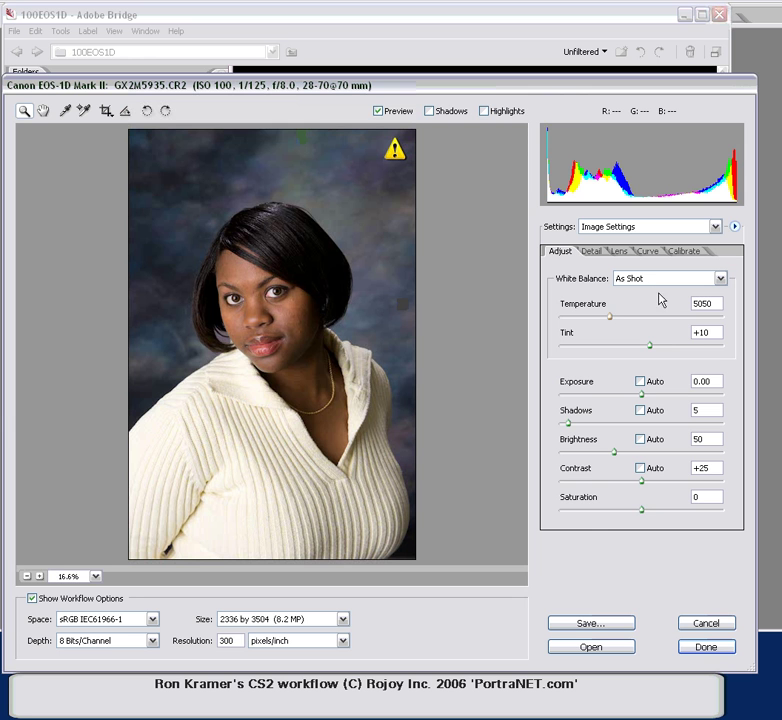
Step: Try automatic correction for the portrait's exposure, shadows, brightness and contrast
left_click(640, 382)
left_click(640, 410)
left_click(640, 439)
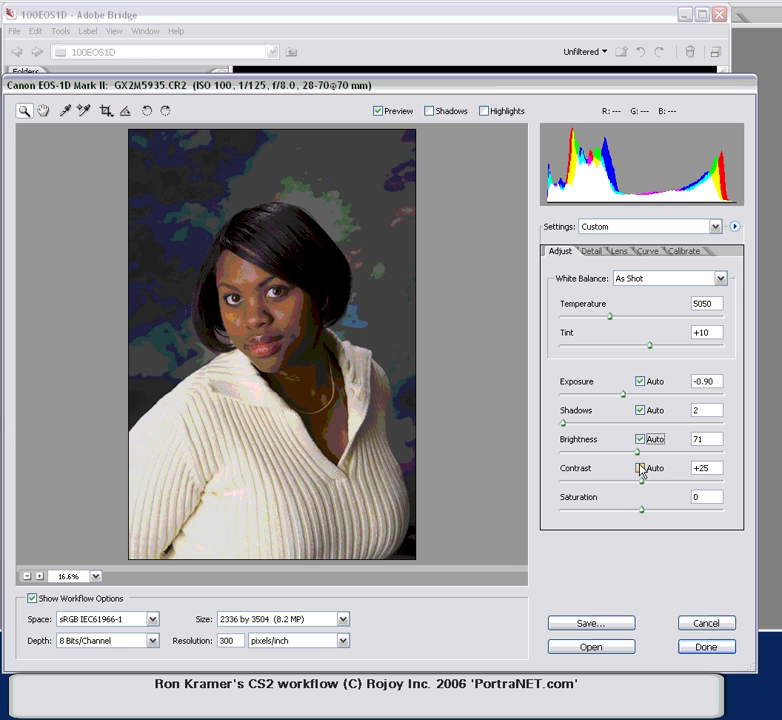
left_click(640, 468)
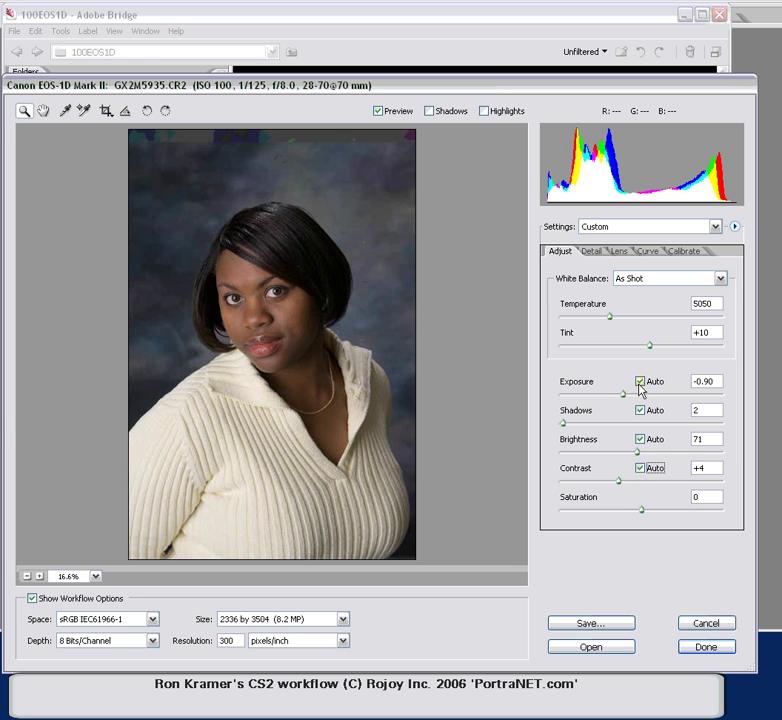
Step: Turn off automatic correction for exposure, shadows, brightness and contrast
left_click(640, 382)
left_click(640, 410)
left_click(640, 439)
left_click(640, 468)
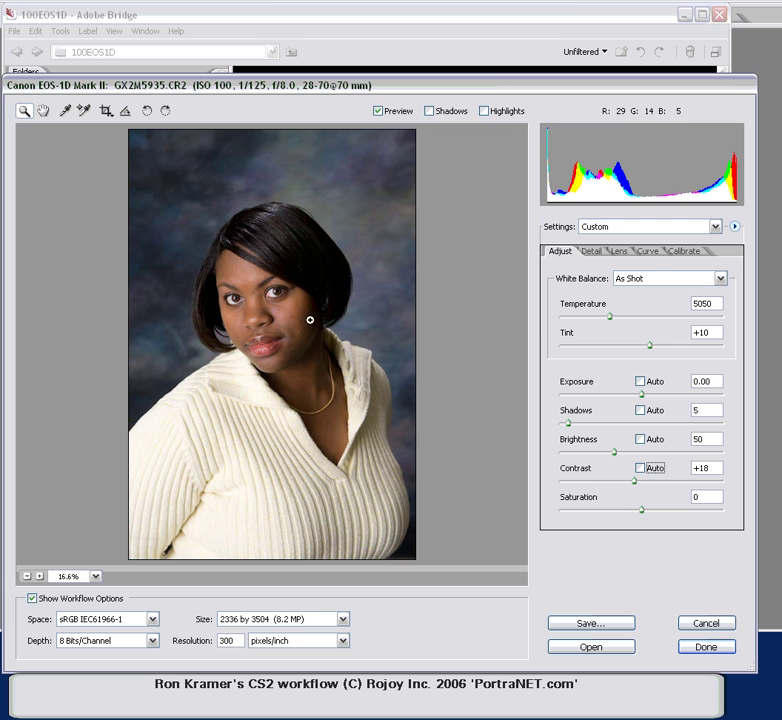
Step: Compare the Linear and Medium Contrast tone curves on the portrait and settle on Linear
left_click(648, 252)
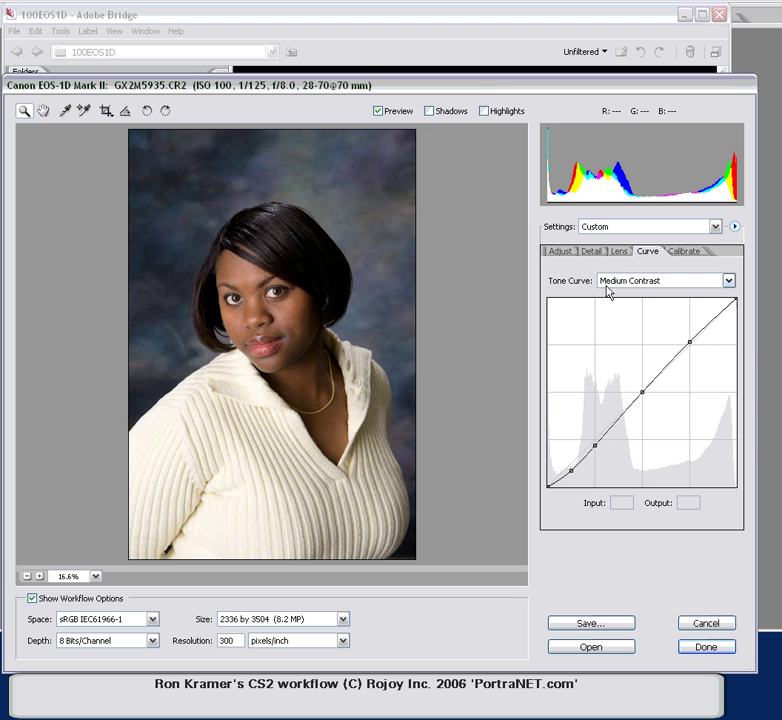
left_click(728, 281)
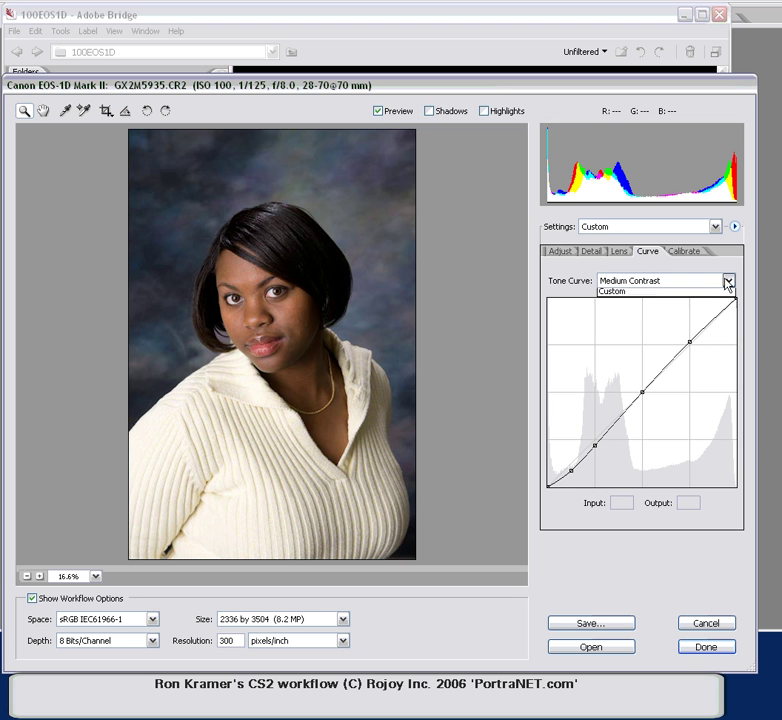
left_click(603, 295)
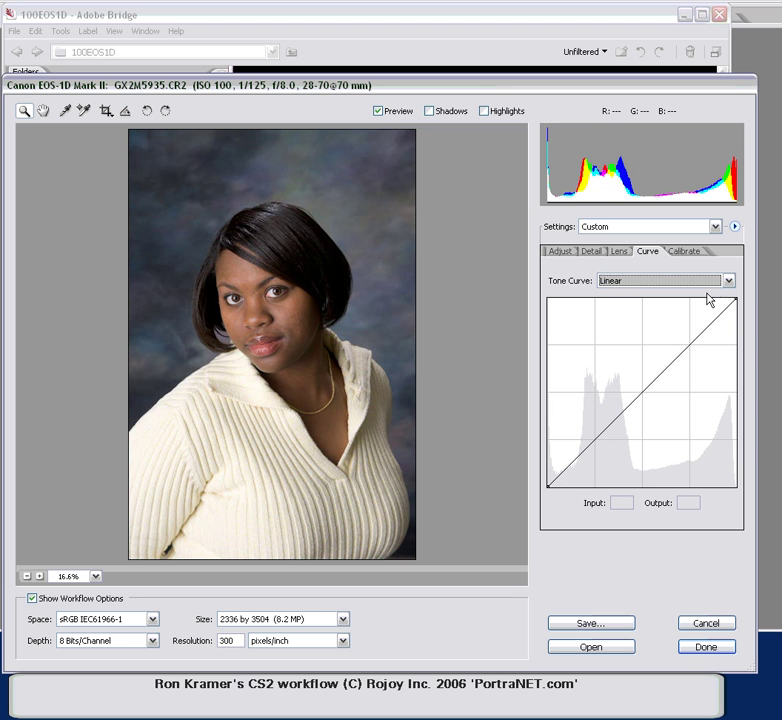
left_click(728, 281)
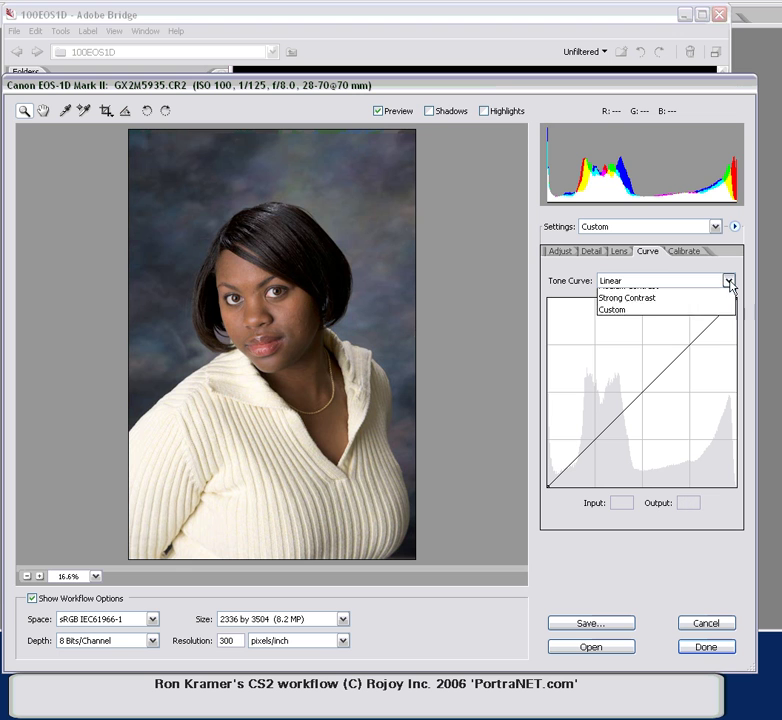
left_click(698, 309)
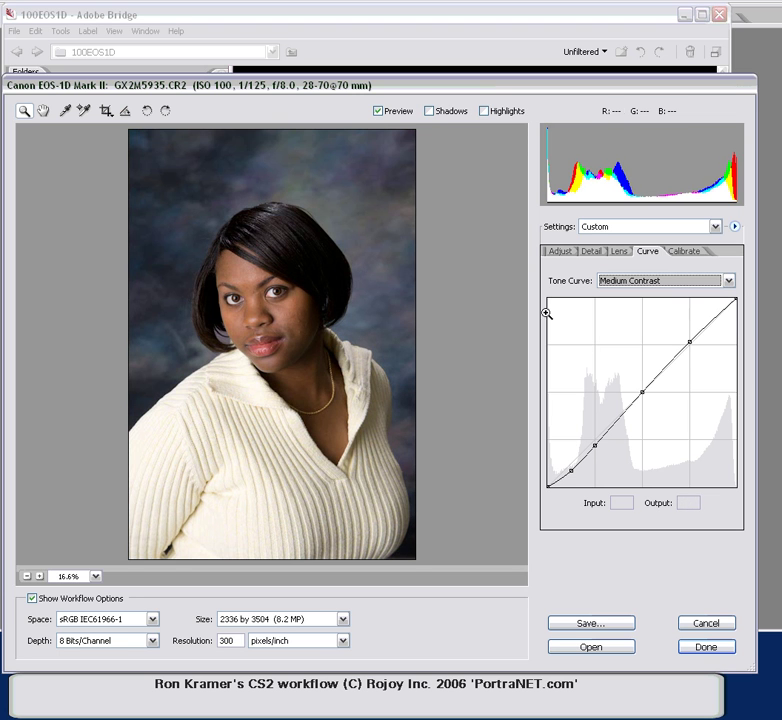
left_click(728, 282)
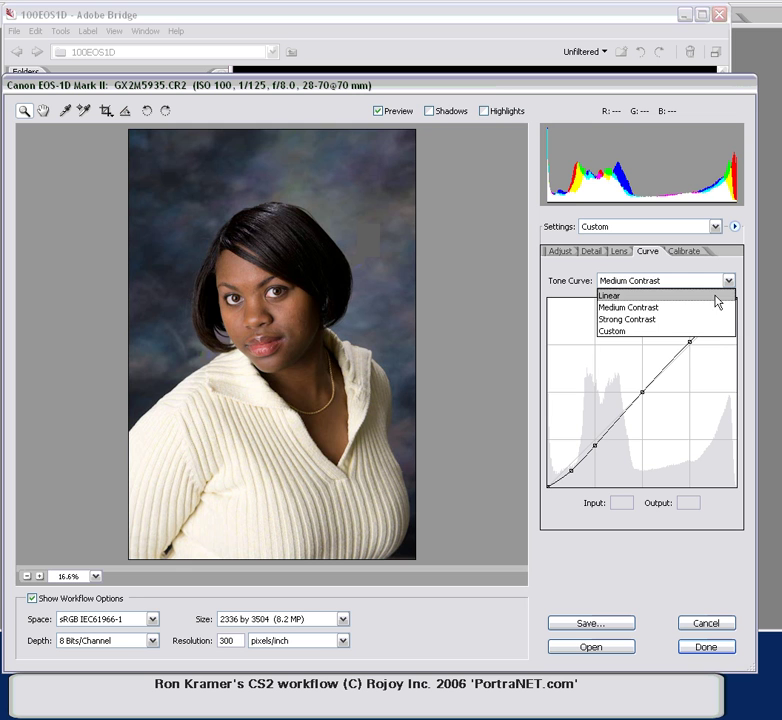
left_click(715, 297)
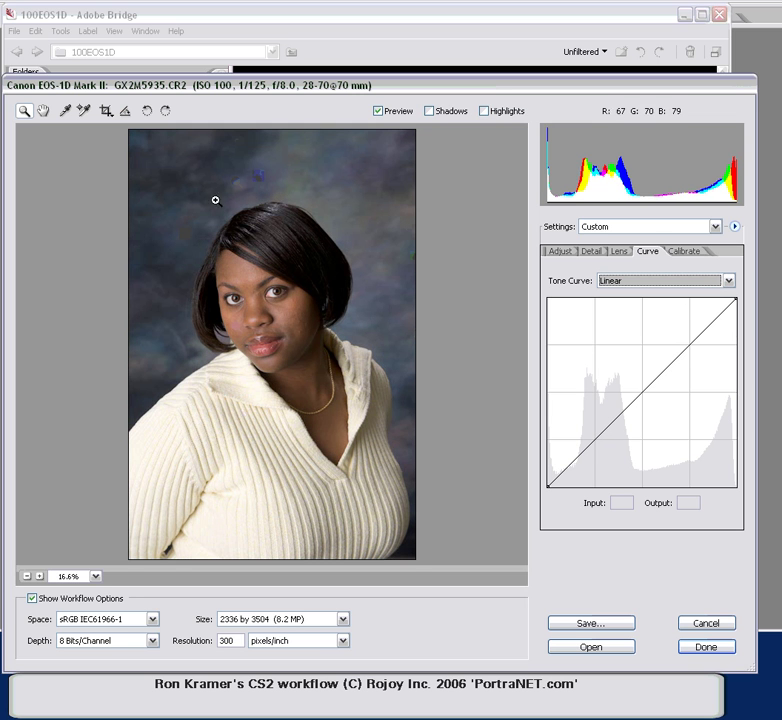
Step: Darken the portrait's edges with a vignetting amount of -95 and a midpoint of 4
left_click(620, 254)
left_click_drag(640, 402, 564, 401)
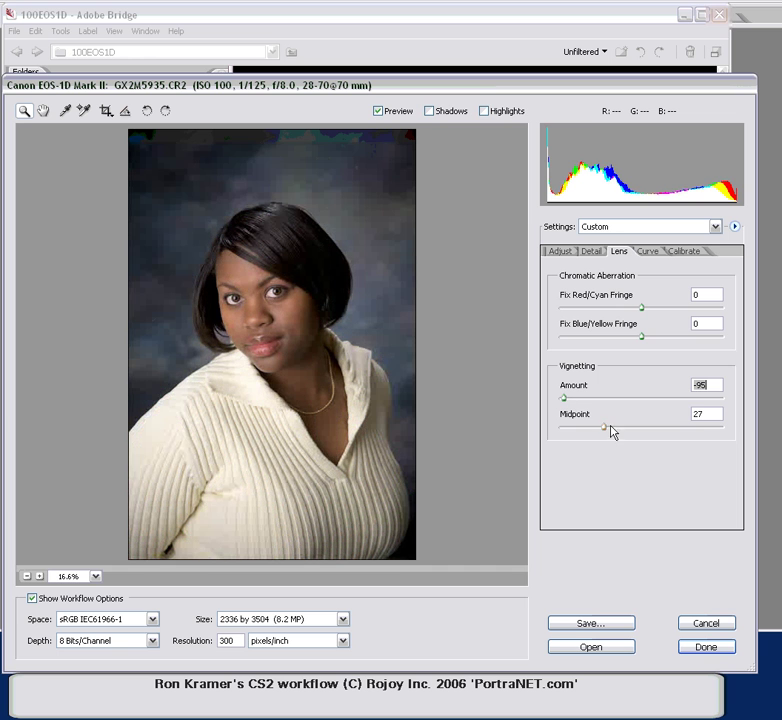
left_click_drag(602, 431, 564, 430)
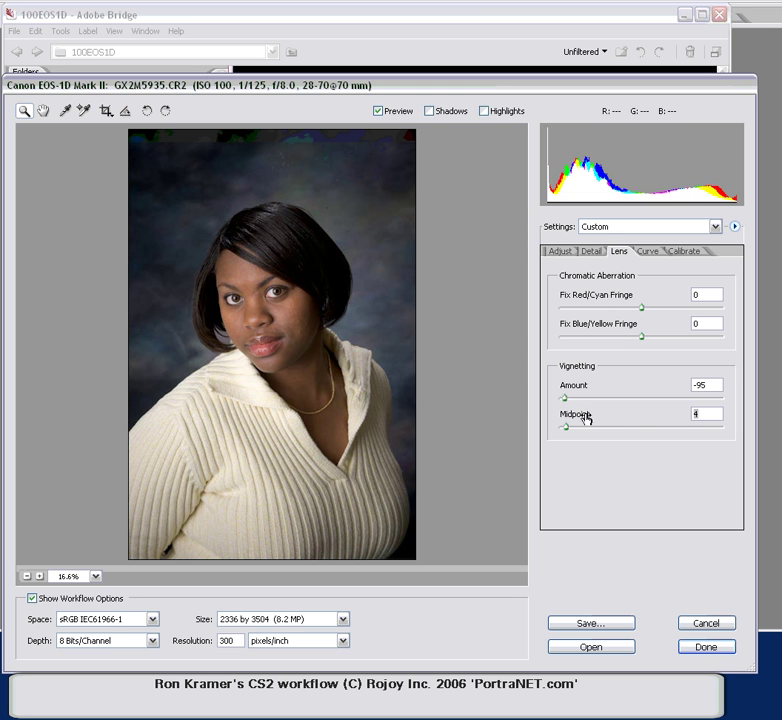
Step: Try the Medium Contrast tone curve on the vignetted portrait and restore the Linear curve
left_click(588, 255)
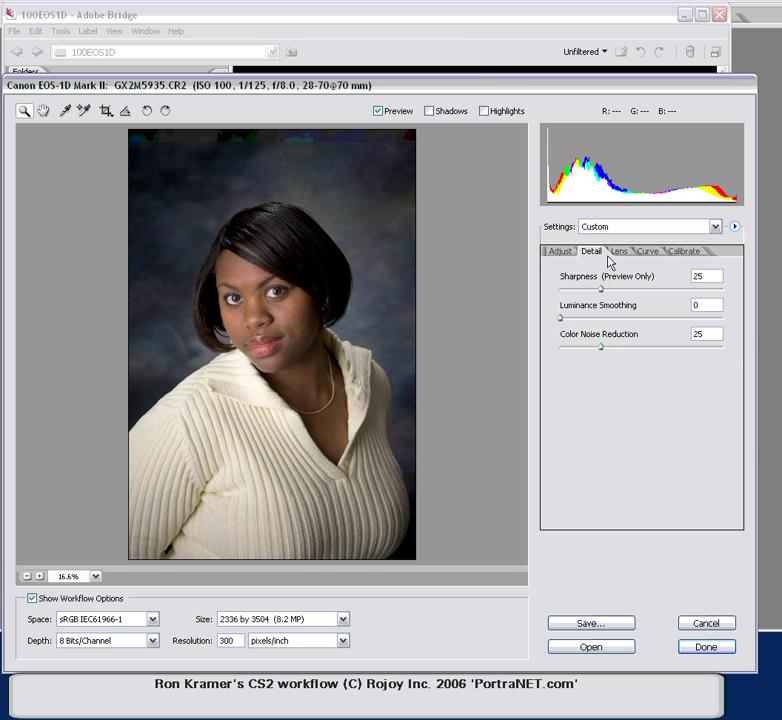
left_click(557, 254)
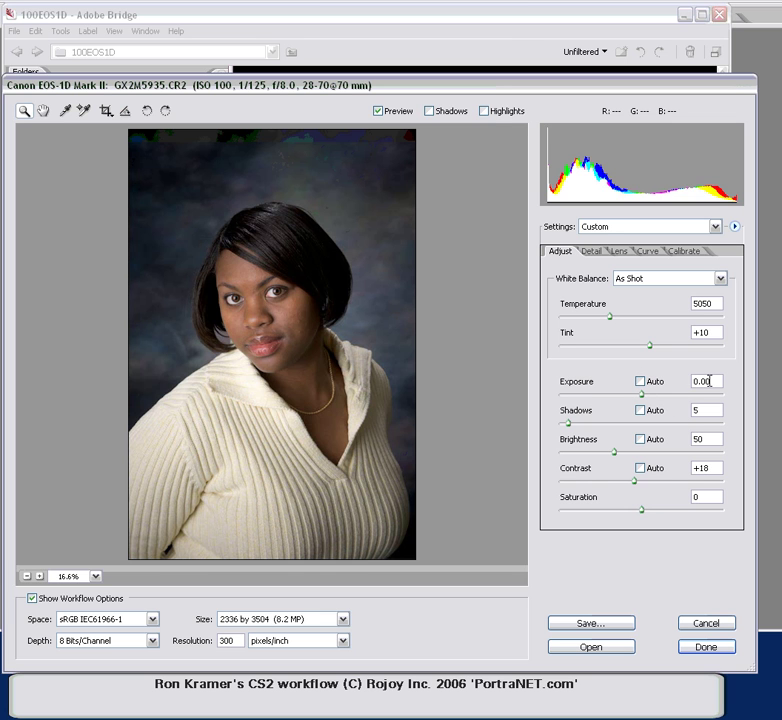
left_click(649, 251)
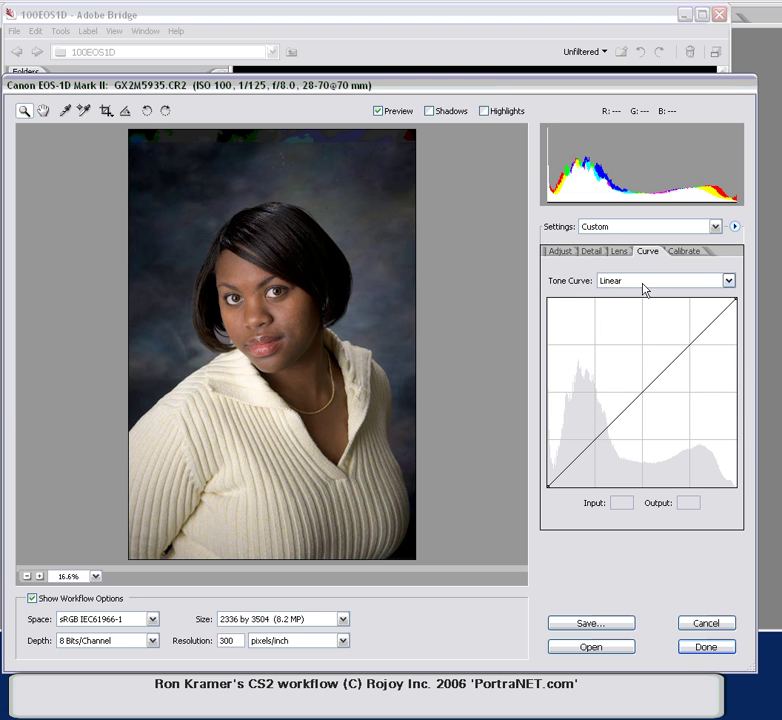
left_click(728, 282)
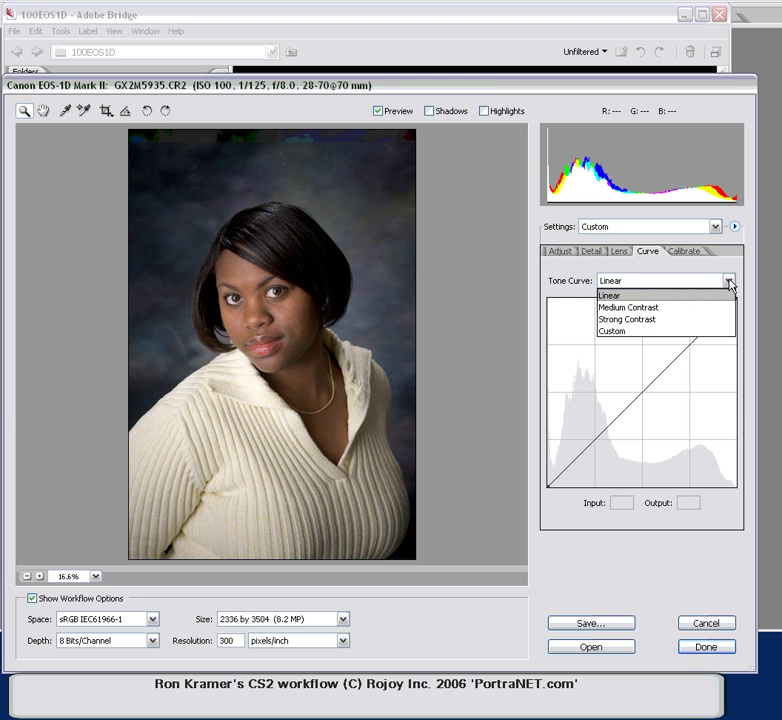
left_click(709, 307)
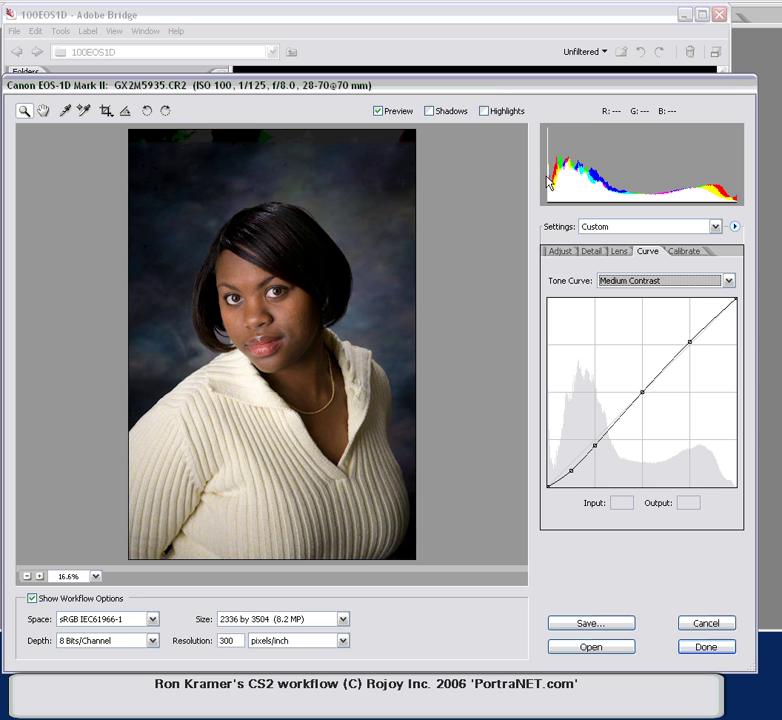
left_click(728, 281)
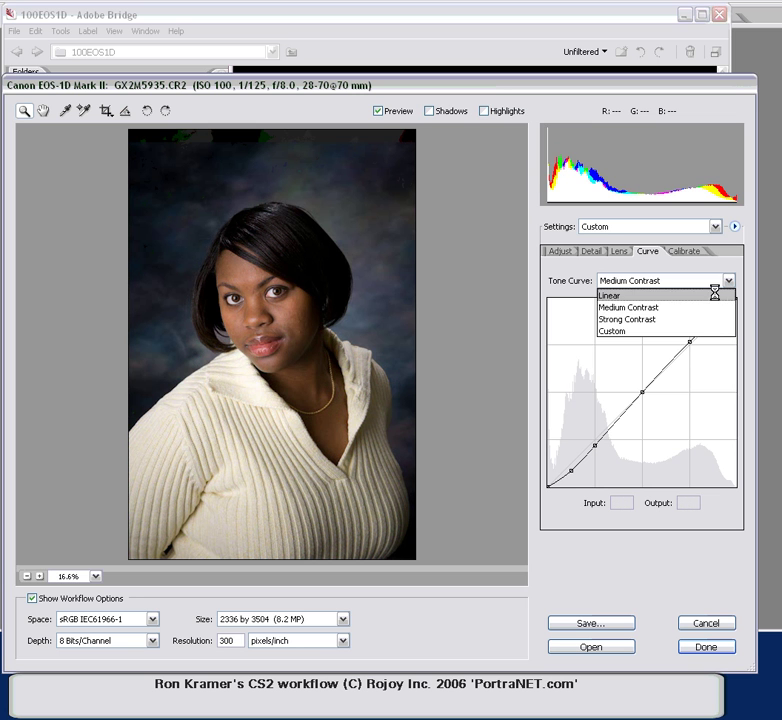
left_click(714, 294)
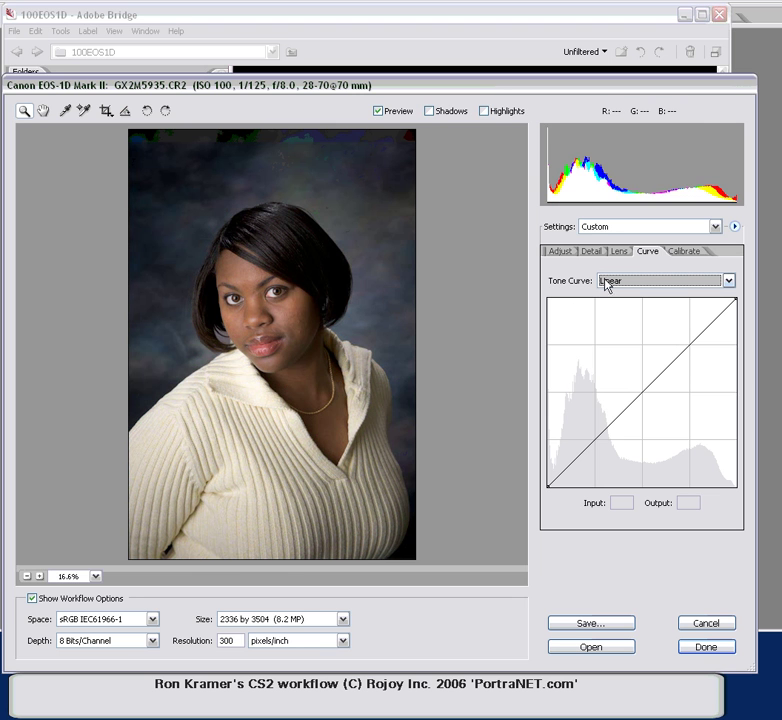
Step: Set the portrait's contrast to 0 and its saturation to +15
left_click(563, 253)
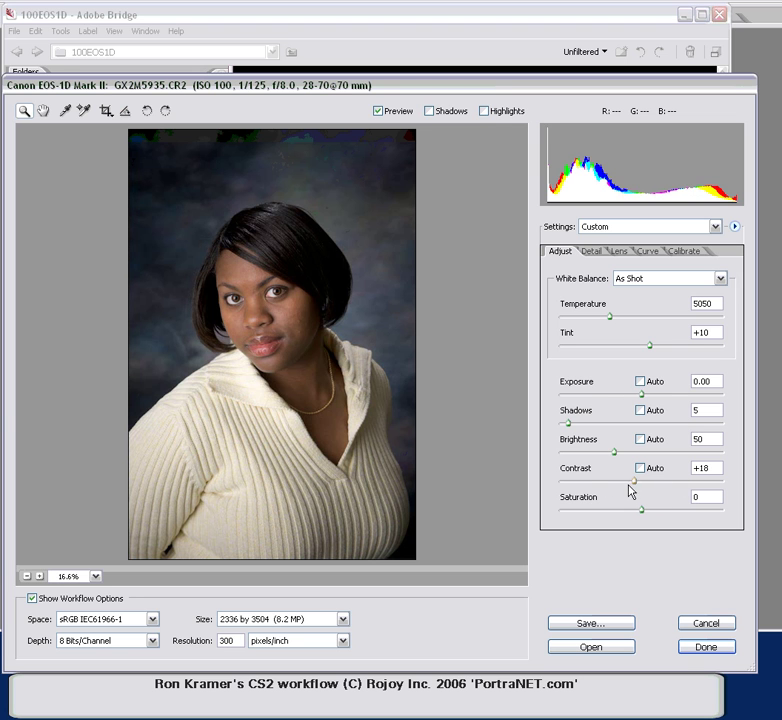
left_click_drag(636, 482, 615, 488)
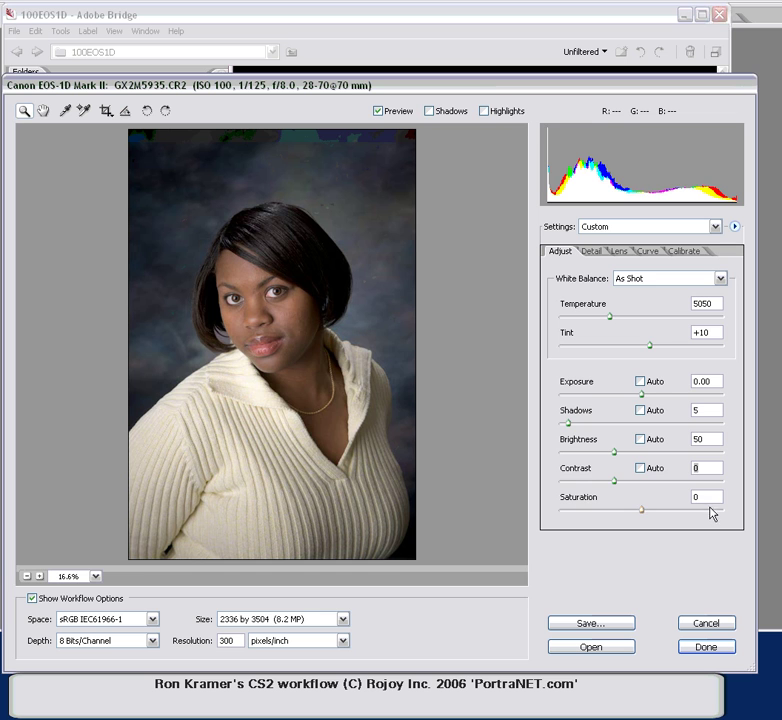
left_click_drag(642, 510, 655, 511)
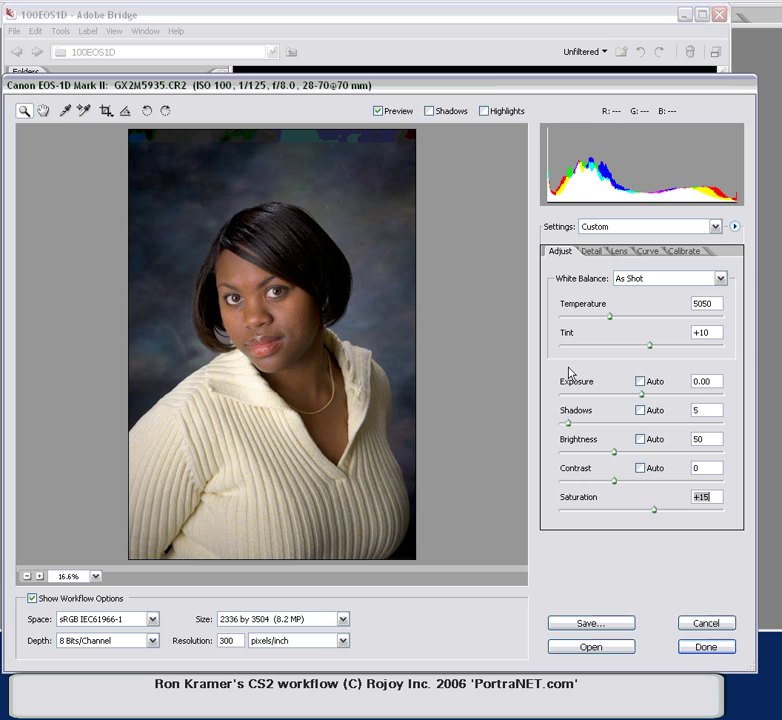
Step: Raise the portrait's exposure to +0.30 and its saturation to +22
left_click(644, 395)
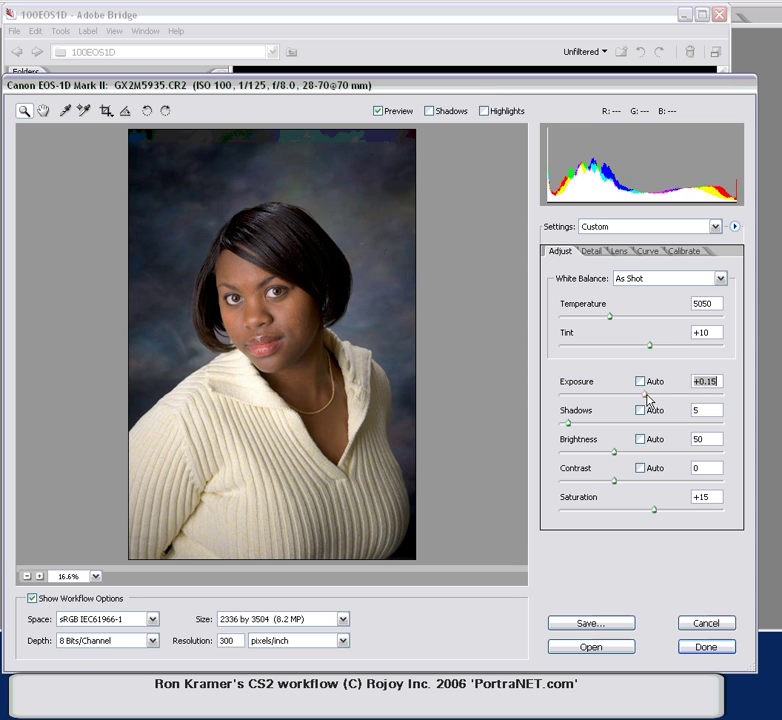
left_click_drag(646, 397, 648, 397)
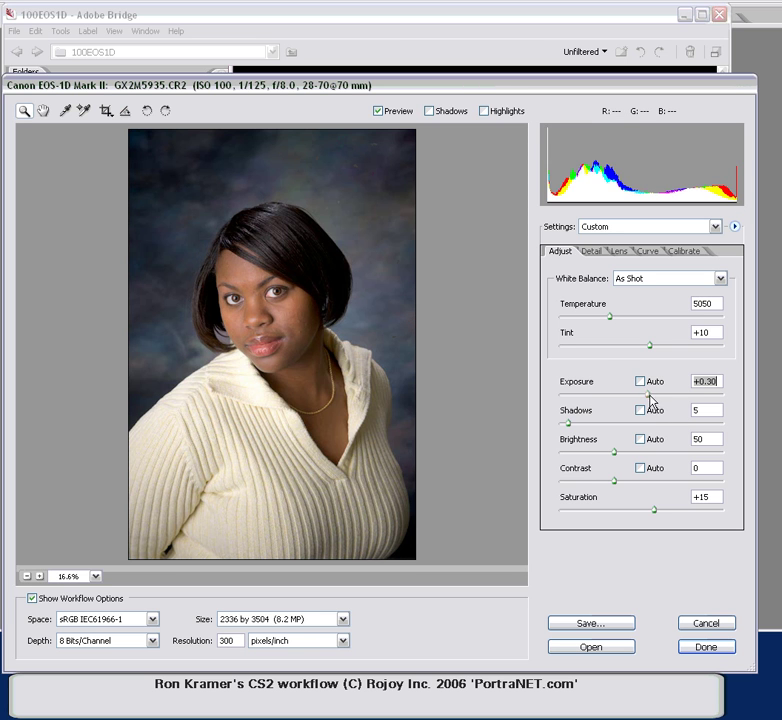
left_click(696, 381)
left_click(658, 511)
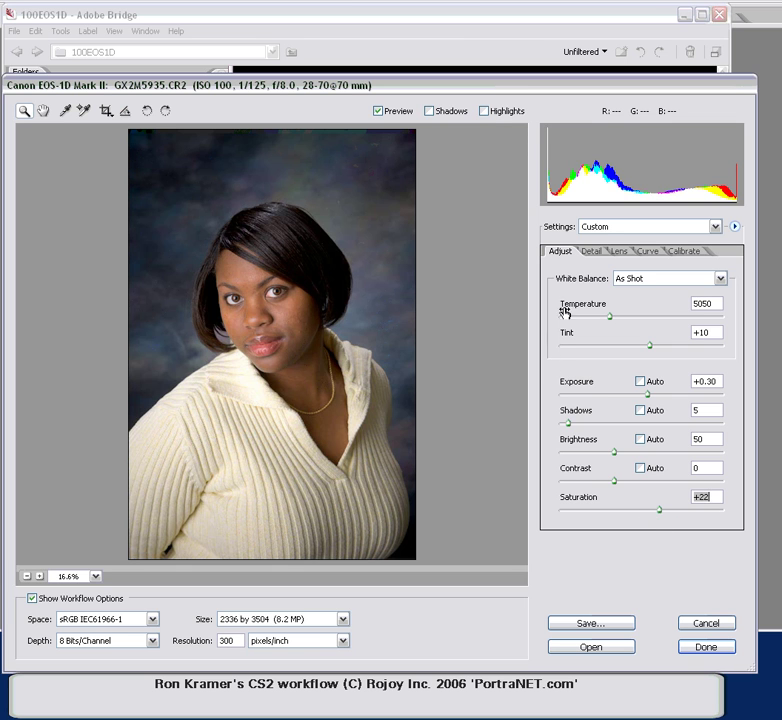
Step: Refine the vignetting with an amount of -96 and a midpoint of 2
left_click(620, 253)
left_click_drag(566, 432, 563, 404)
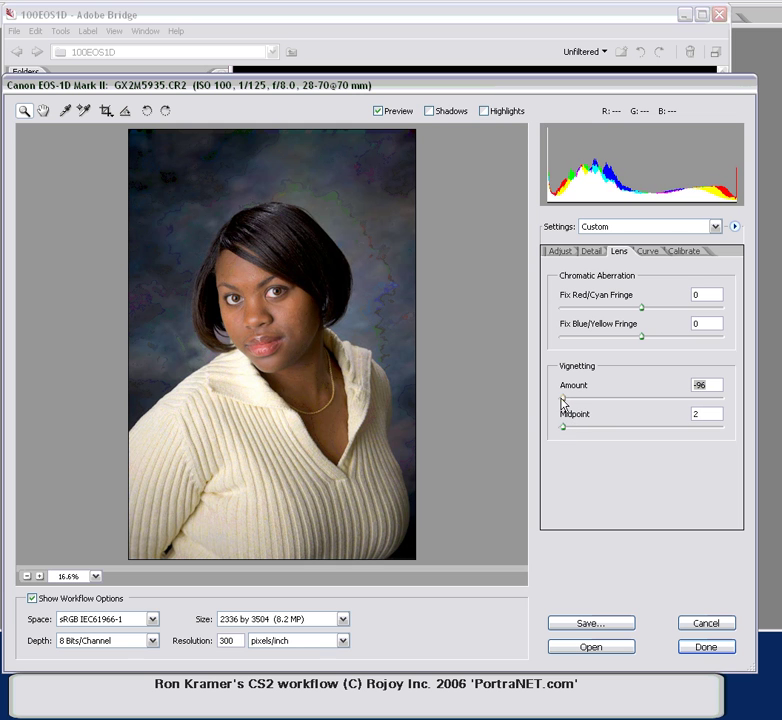
Step: Lower the portrait's contrast to -6, with the saturation at +22
left_click(558, 251)
left_click(660, 511)
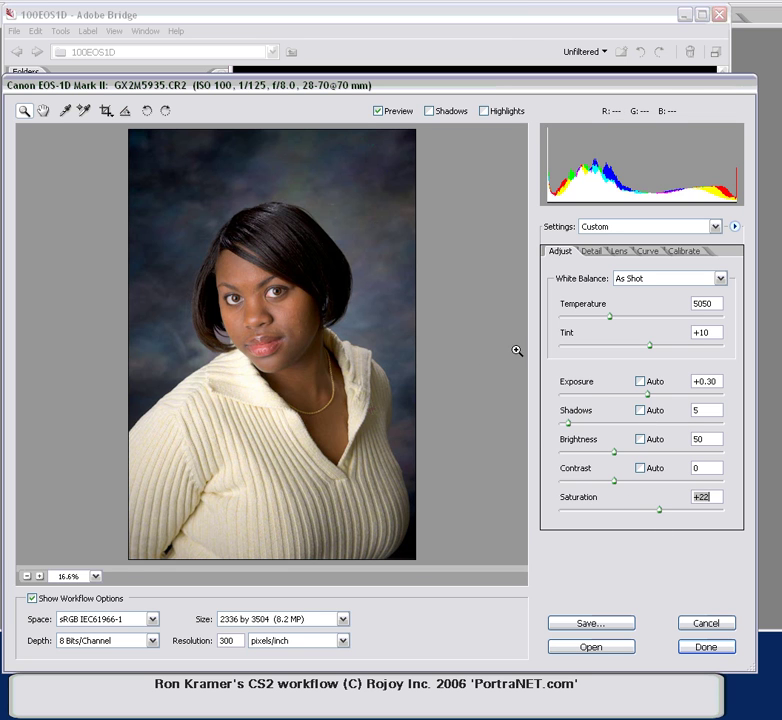
left_click(608, 484)
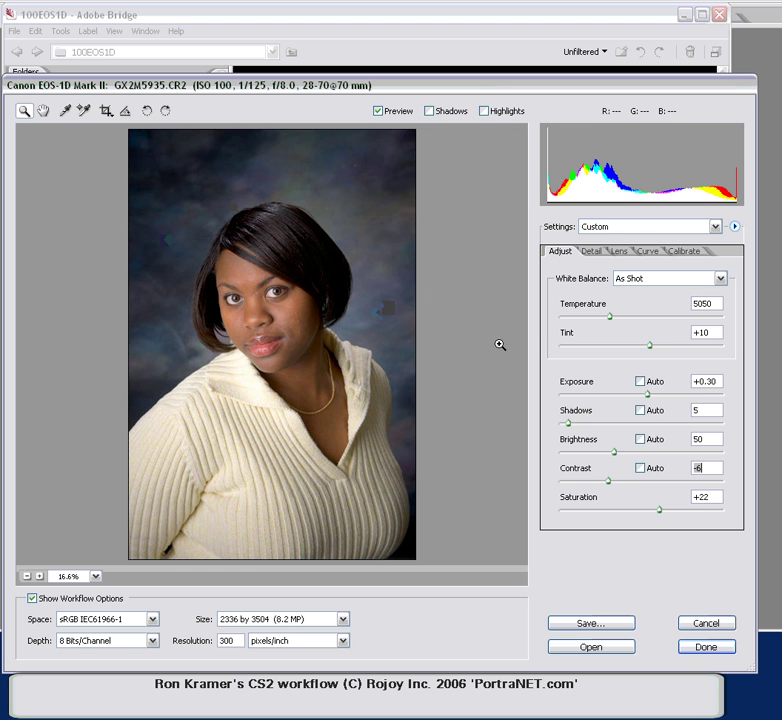
Step: Save the portrait's current adjustments as the new Camera Raw defaults
left_click_drag(560, 88, 544, 83)
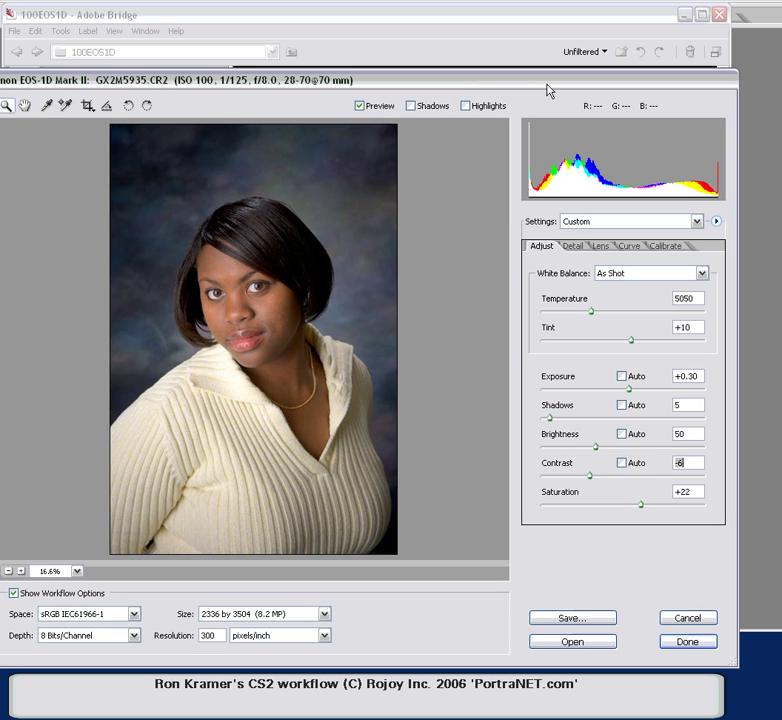
left_click(717, 222)
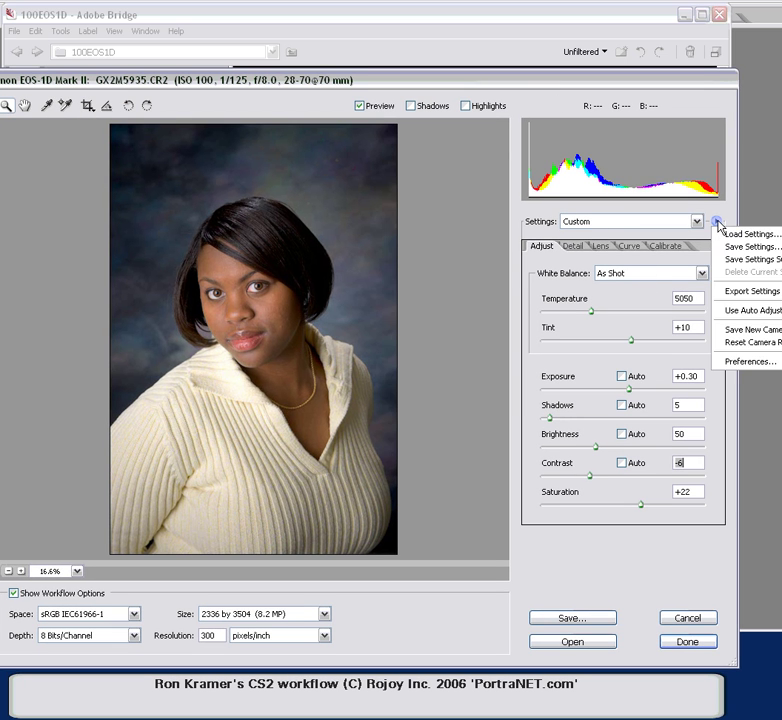
left_click(648, 80)
left_click_drag(649, 80, 447, 84)
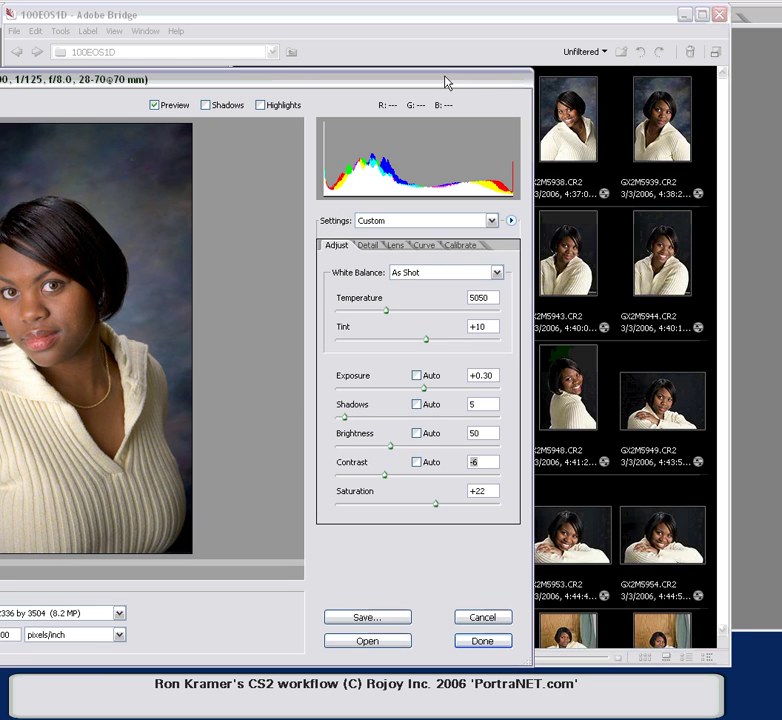
left_click(511, 221)
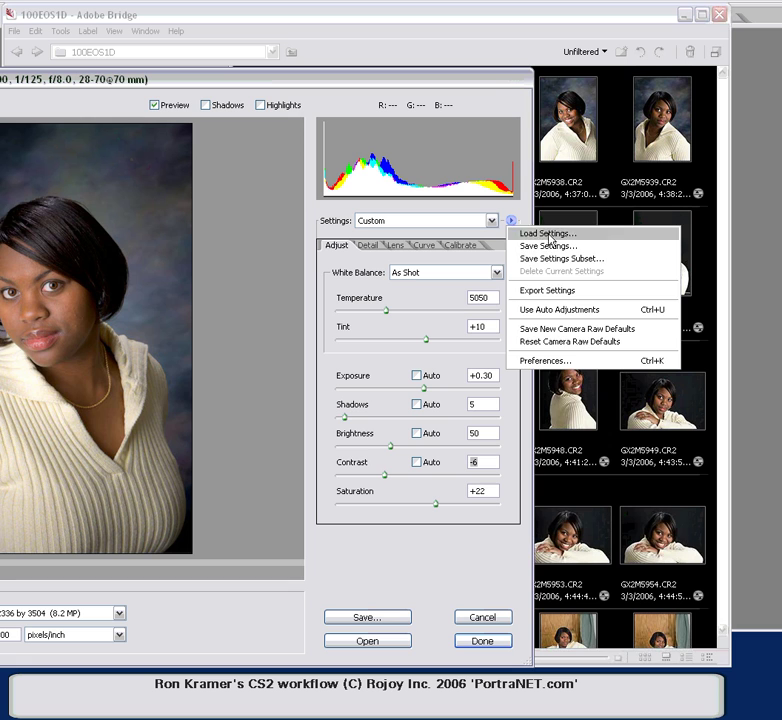
left_click(577, 329)
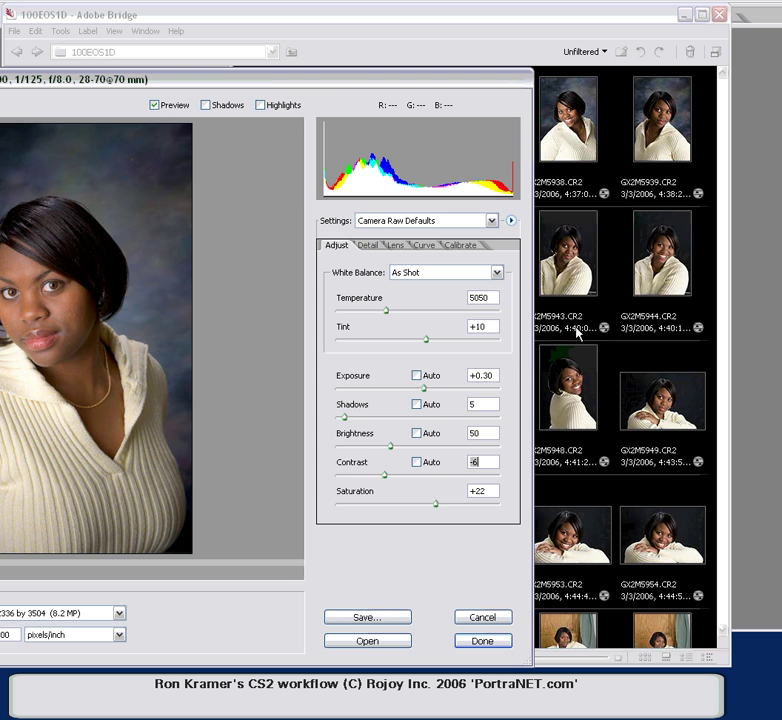
Step: Review the portrait's tone curve, lens and basic adjustments, and finish the Camera Raw edit
left_click_drag(334, 85, 570, 29)
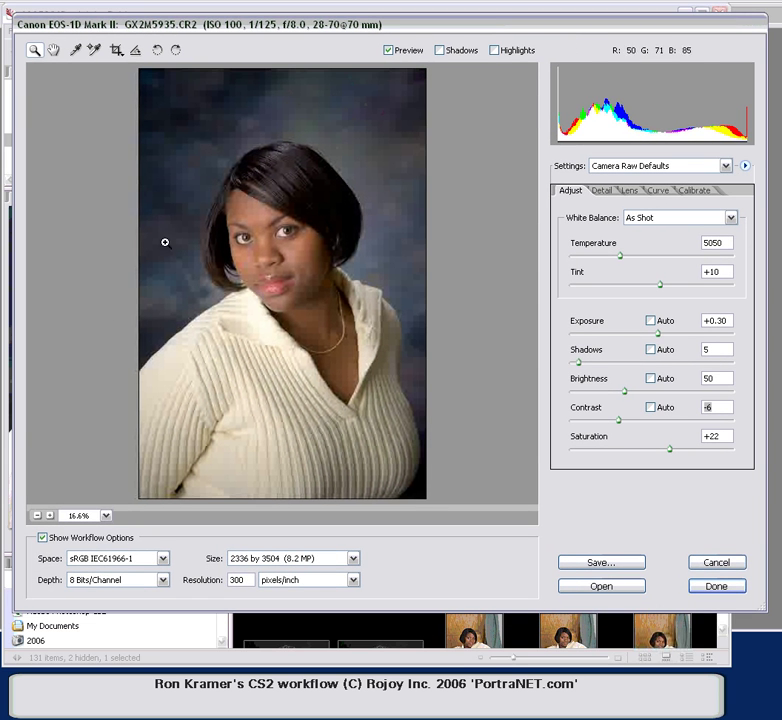
left_click(657, 190)
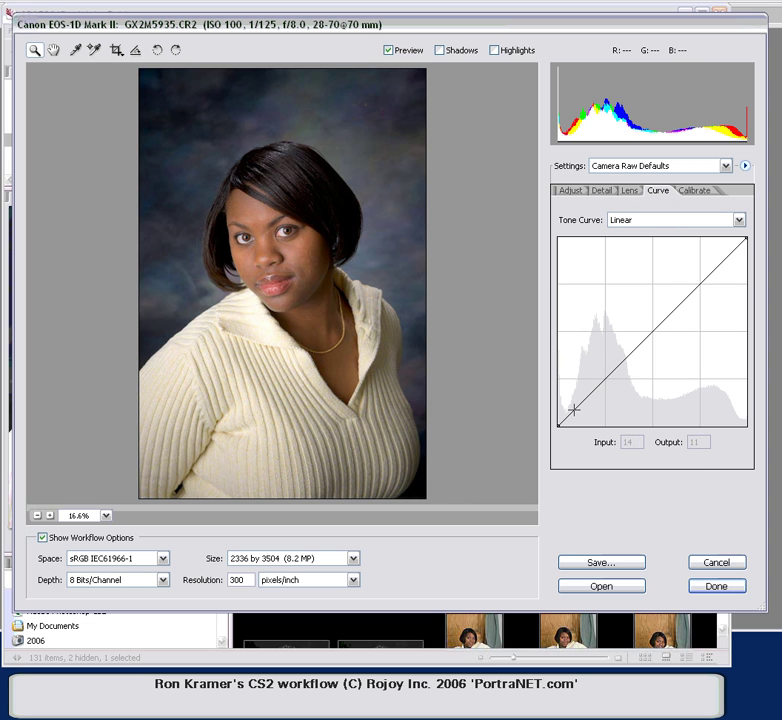
left_click(630, 192)
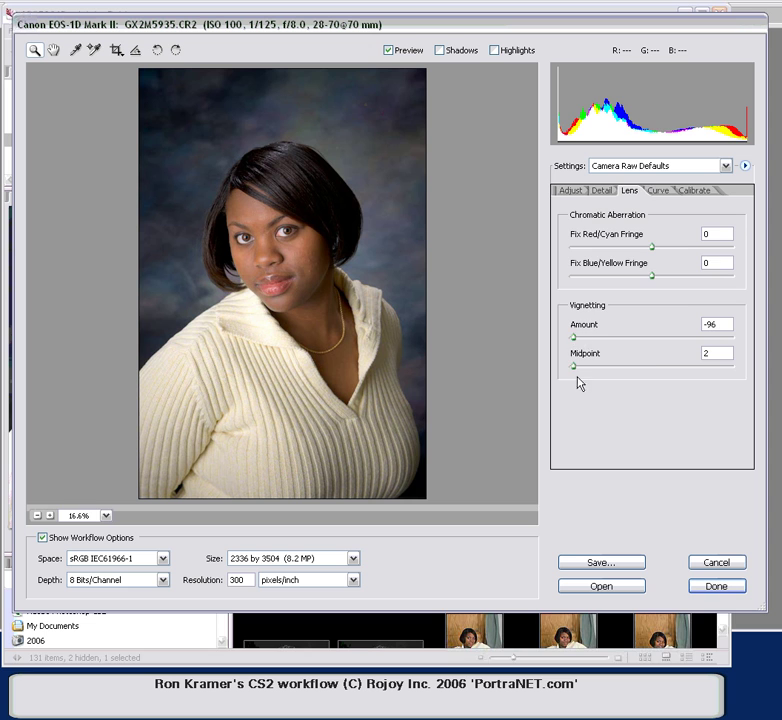
left_click(568, 192)
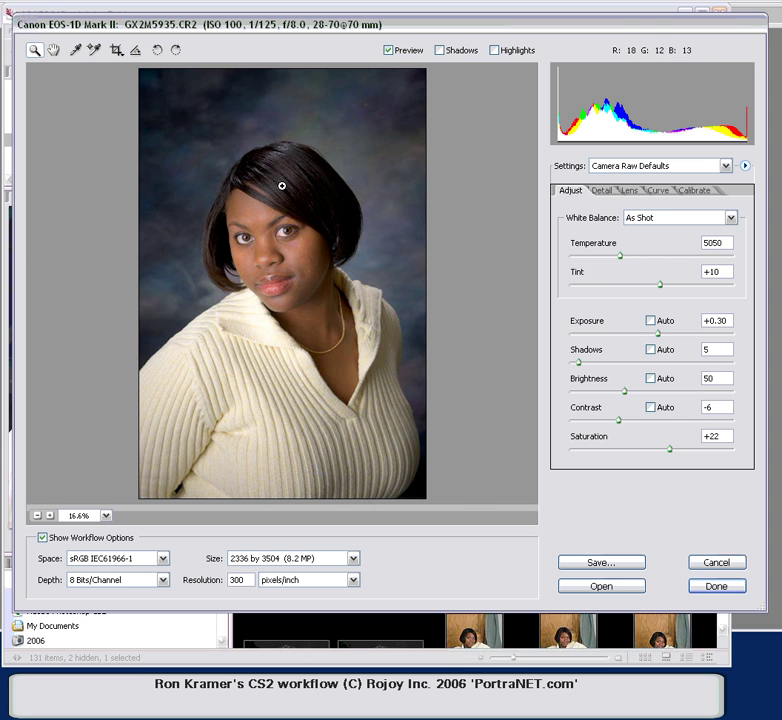
left_click(716, 587)
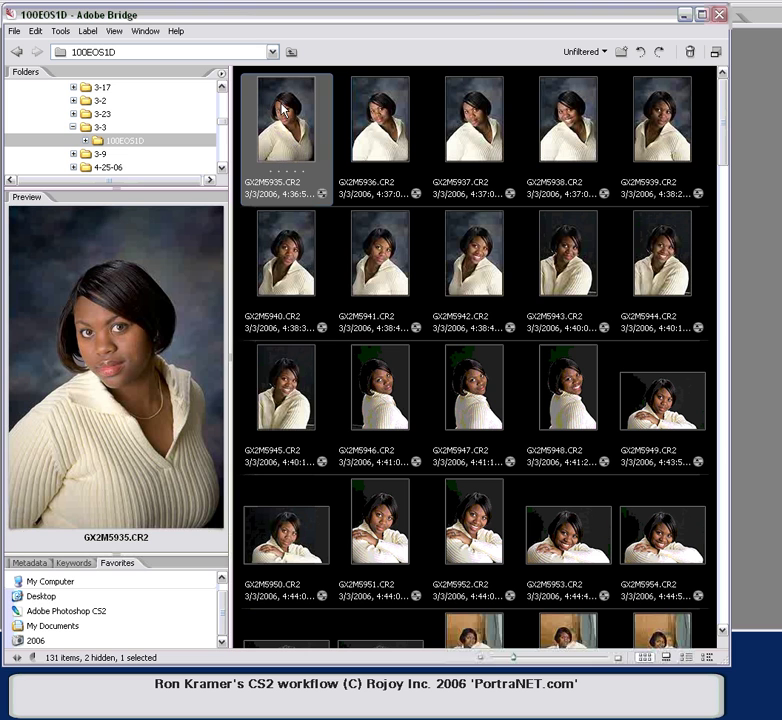
Step: Compare the preview of the adjusted portrait GX2M5935.CR2 with that of the unadjusted GX2M5936.CR2
left_click(390, 147)
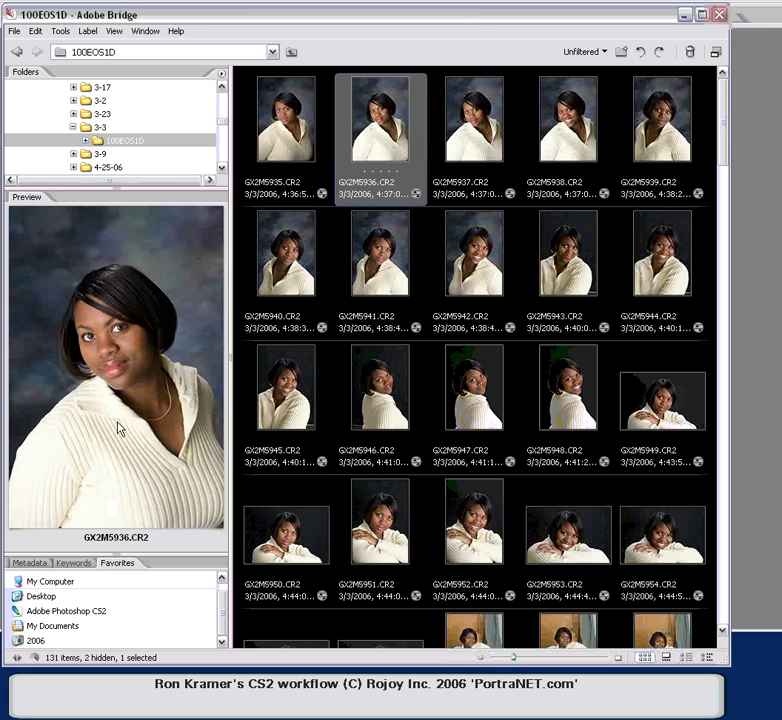
left_click(285, 133)
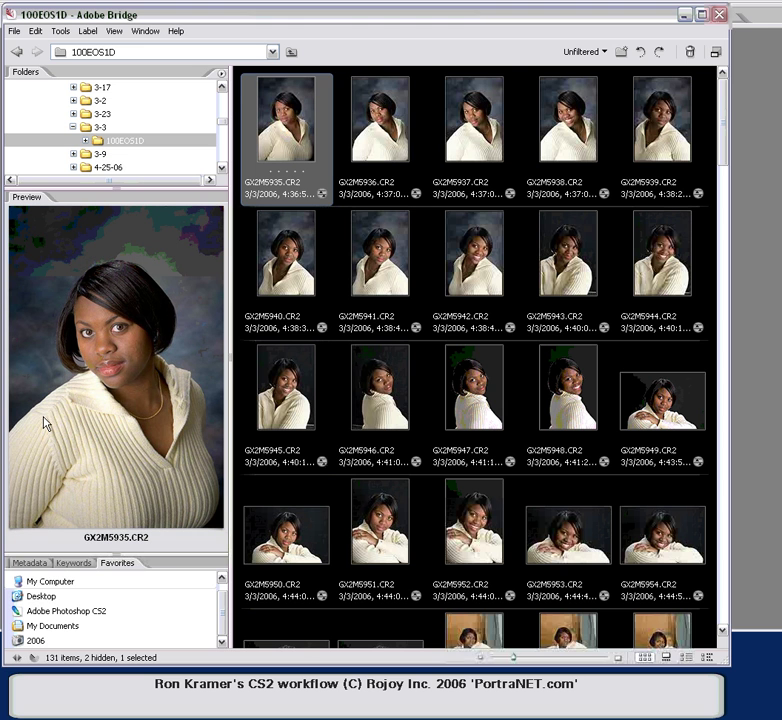
left_click(385, 140)
left_click(316, 138)
left_click(349, 138)
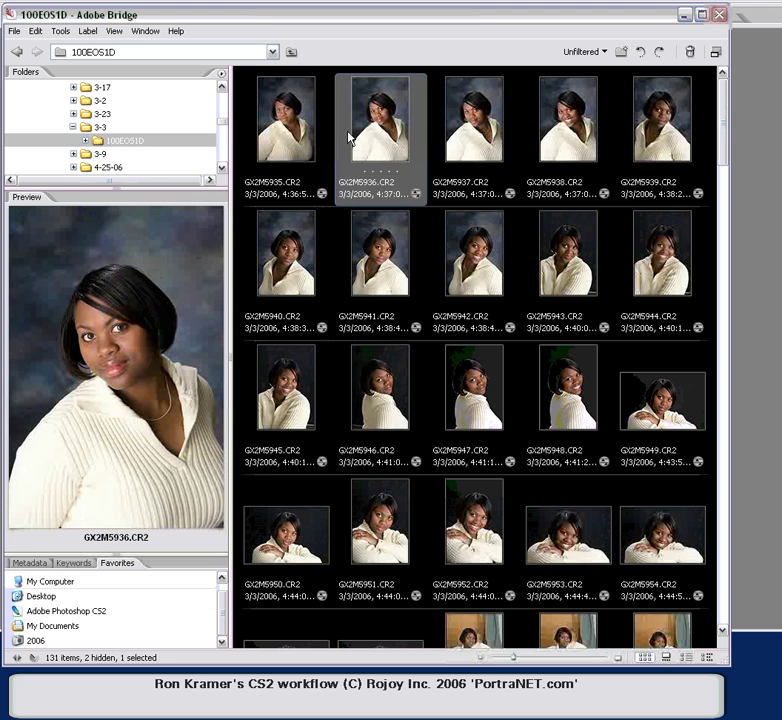
left_click(300, 138)
left_click(345, 140)
left_click(277, 142)
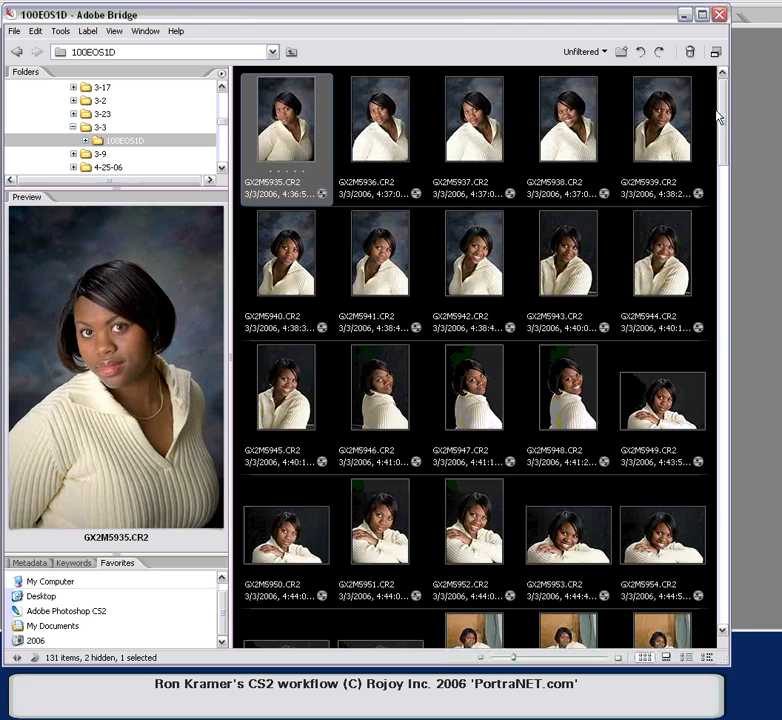
Step: Select the consecutive studio portraits from GX2M5935.CR2 through GX2M5956.CR2
left_click_drag(724, 119, 727, 138)
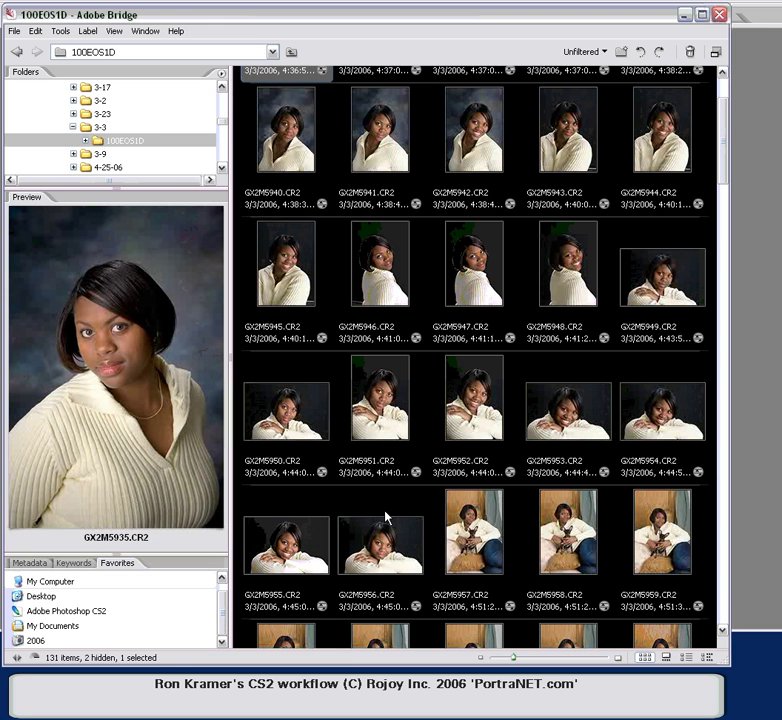
left_click(388, 555, "shift")
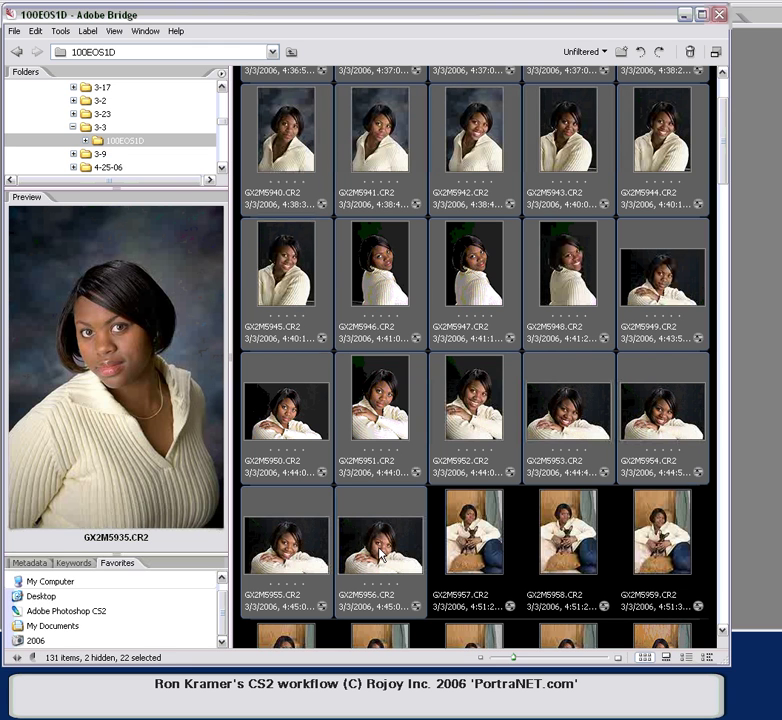
right_click(383, 239)
left_click(723, 300)
scroll(724, 126, "up", 3)
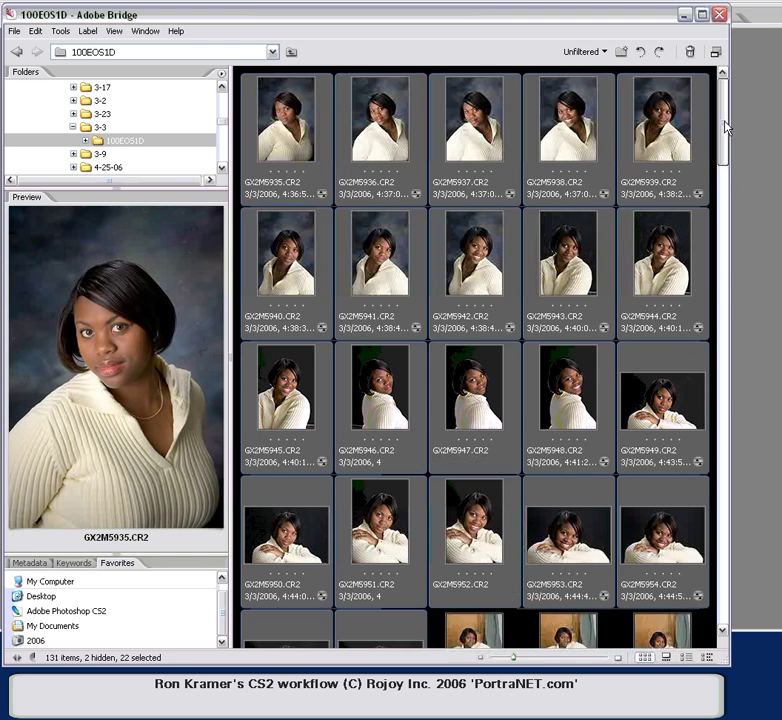
Step: Try range selections of the portraits from GX2M5935.CR2 to GX2M5947.CR2 and from GX2M5941.CR2 to GX2M5953.CR2
left_click(271, 107)
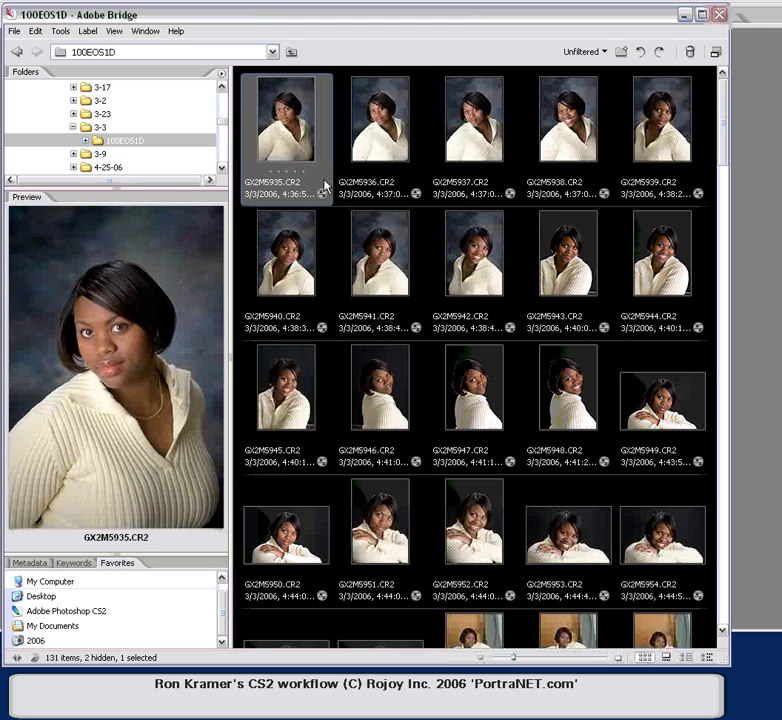
left_click(481, 398, "shift")
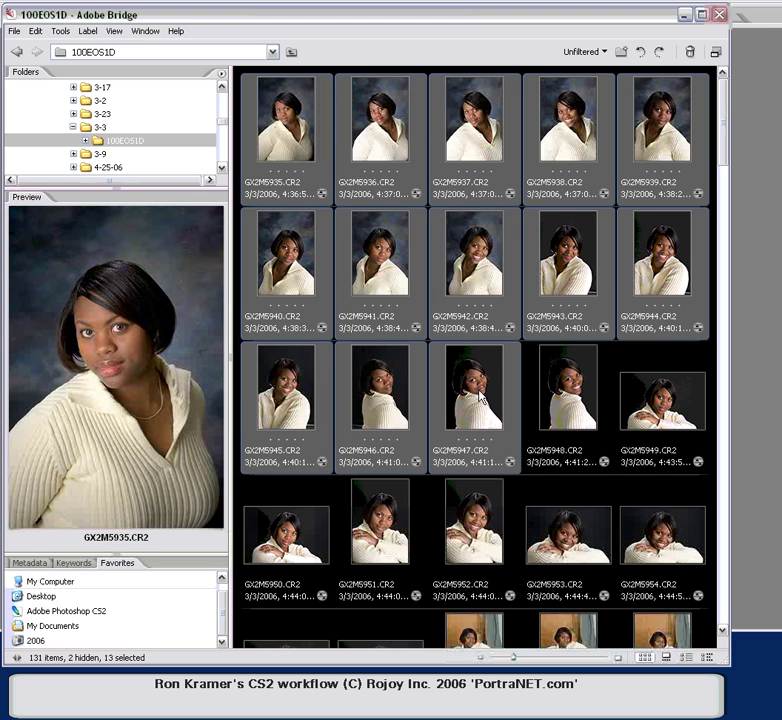
left_click(557, 385)
left_click(378, 257)
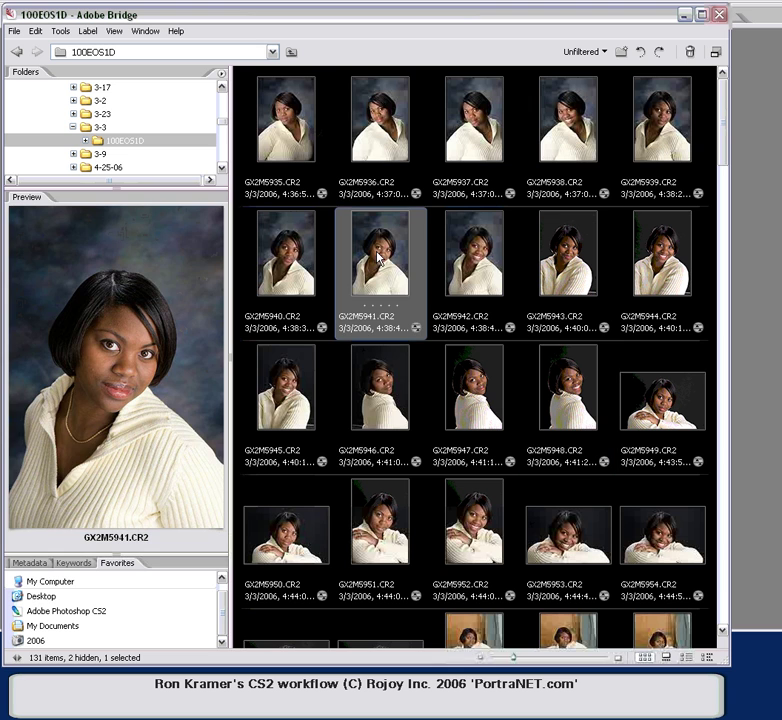
left_click(666, 267, "shift")
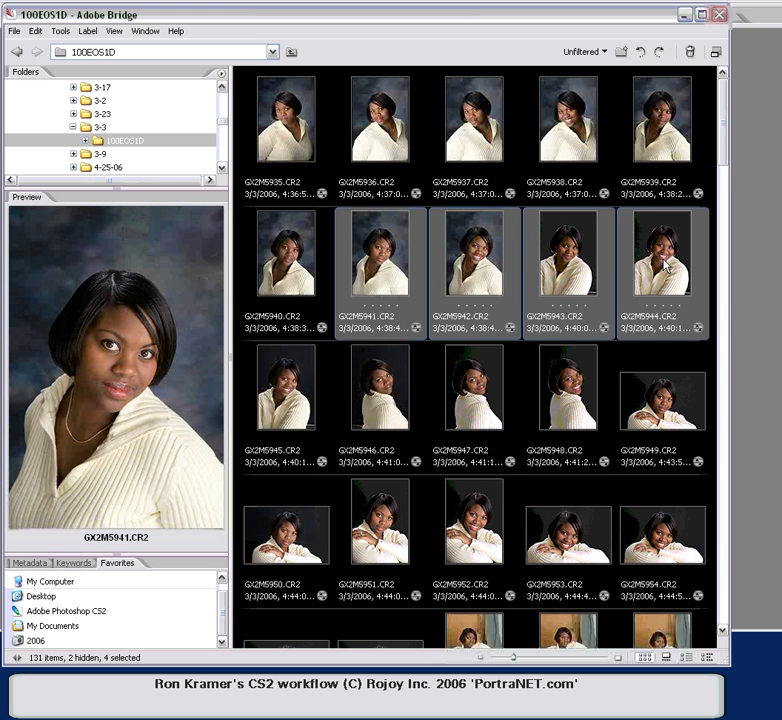
left_click(575, 545, "shift")
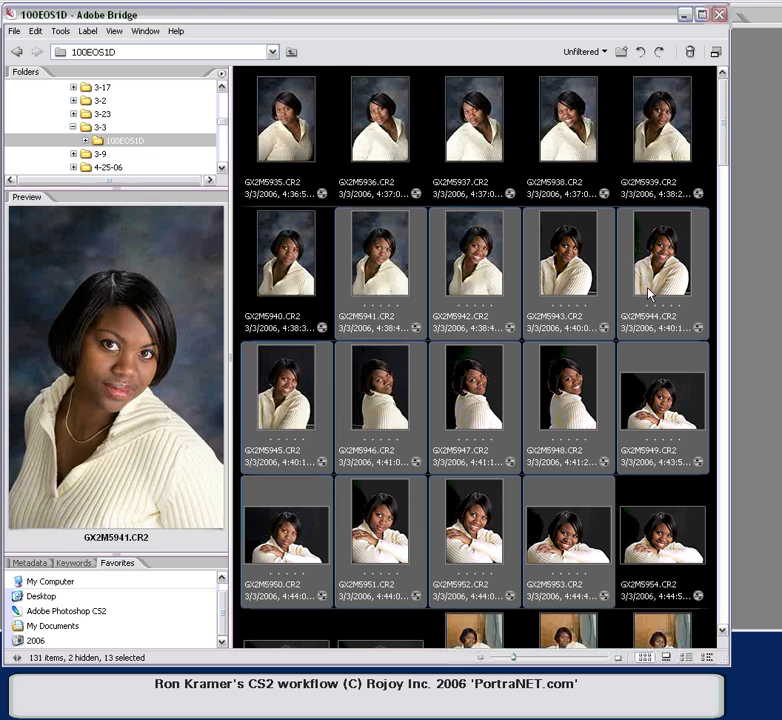
Step: Try a short range selection from GX2M5936.CR2 to GX2M5938.CR2 and a longer one from GX2M5941.CR2 to GX2M5953.CR2
left_click(400, 120)
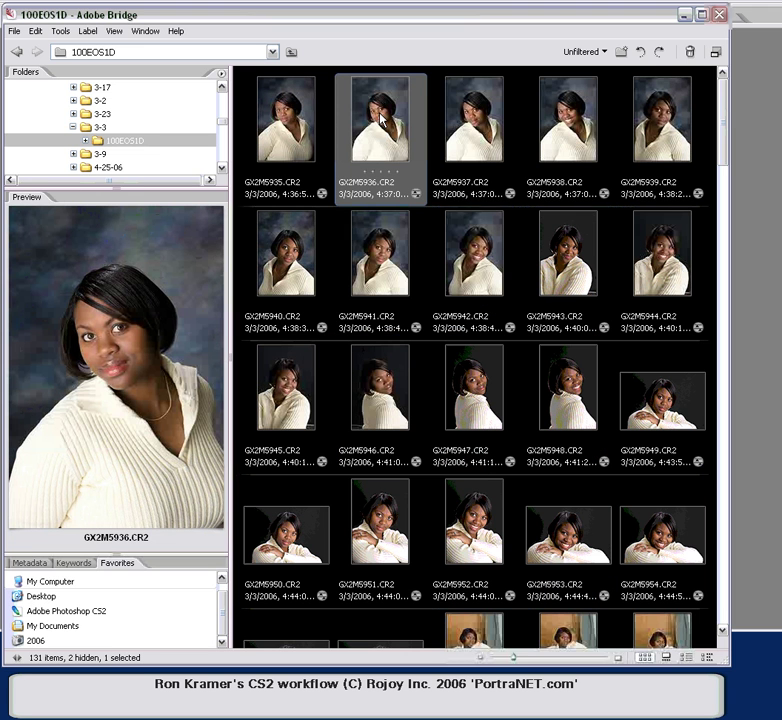
left_click(567, 127, "shift")
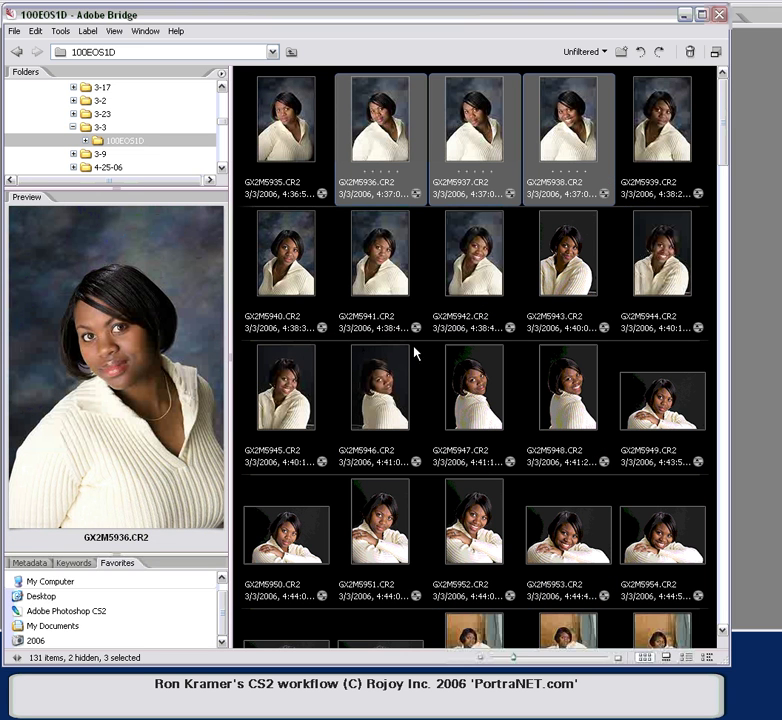
left_click(389, 268)
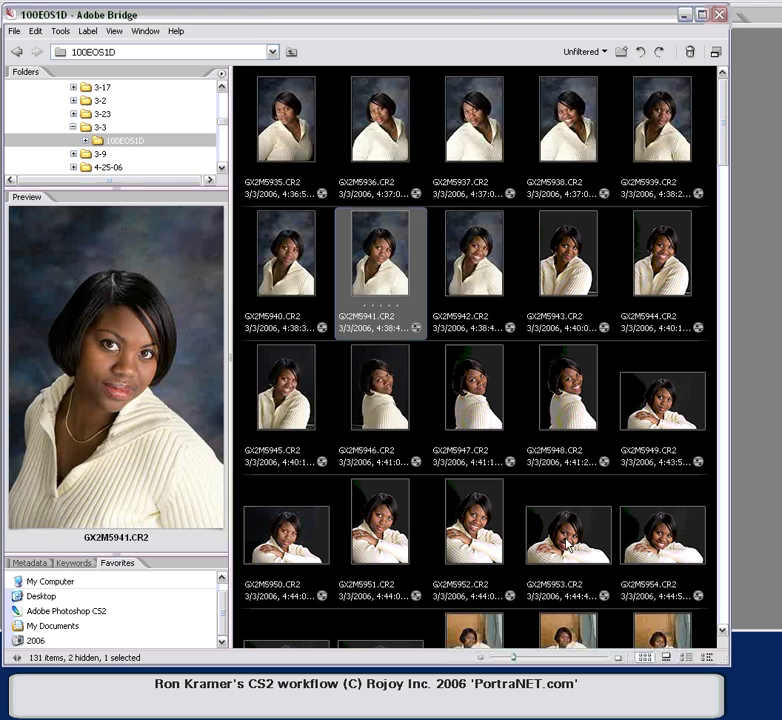
left_click(568, 545, "shift")
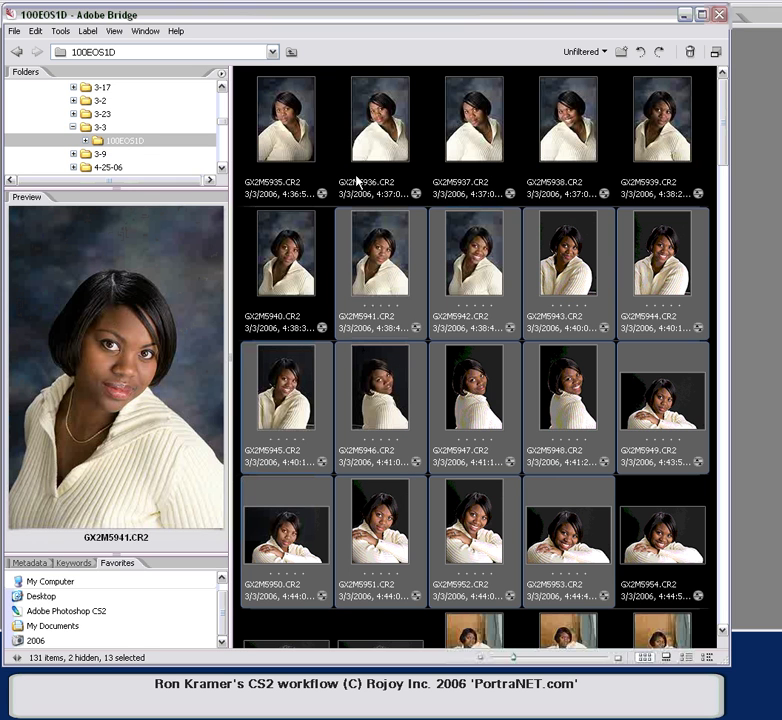
Step: Select the portraits GX2M5935.CR2 through GX2M5956.CR2 and bring up the commands available for them
left_click(298, 146)
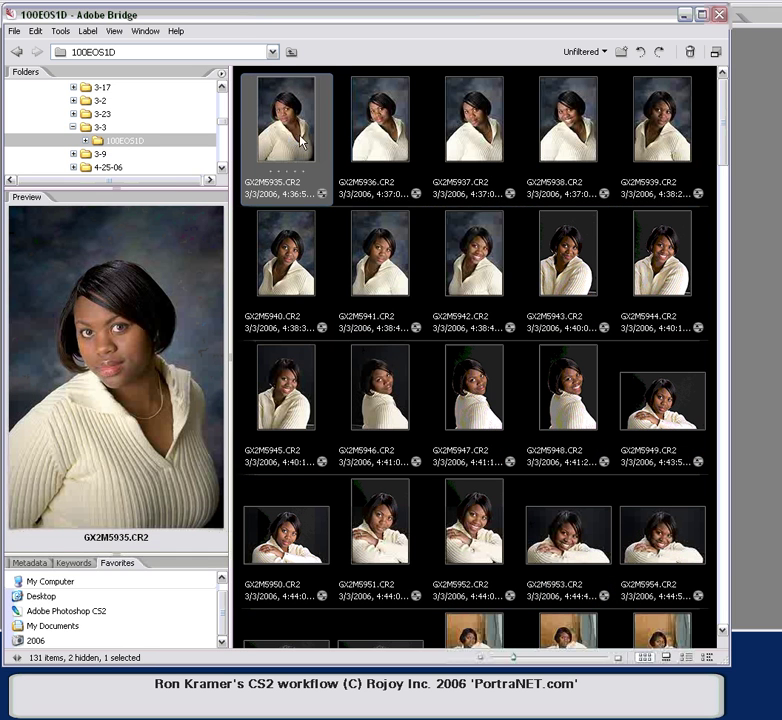
left_click_drag(723, 161, 723, 172)
left_click(385, 380, "shift")
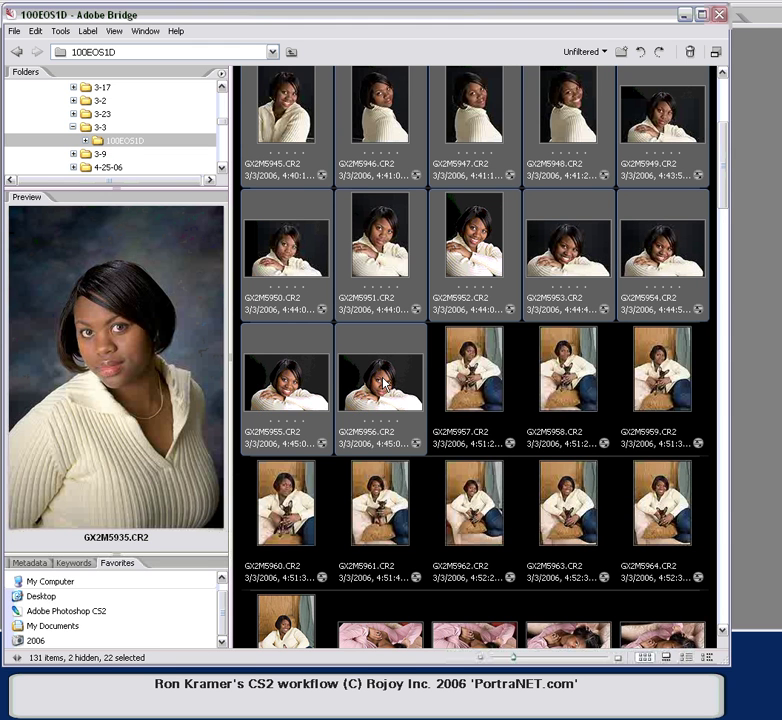
right_click(385, 344)
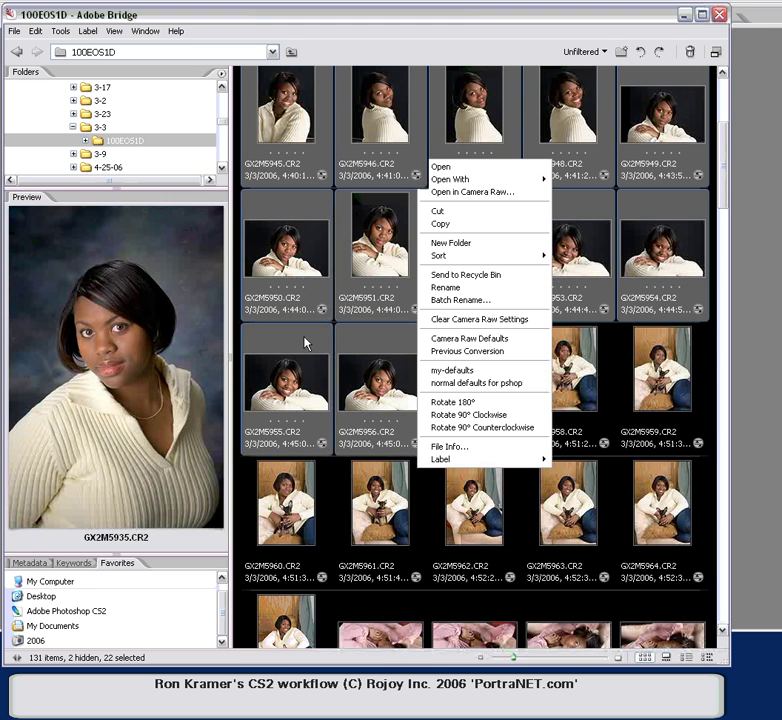
right_click(311, 338)
right_click(621, 355)
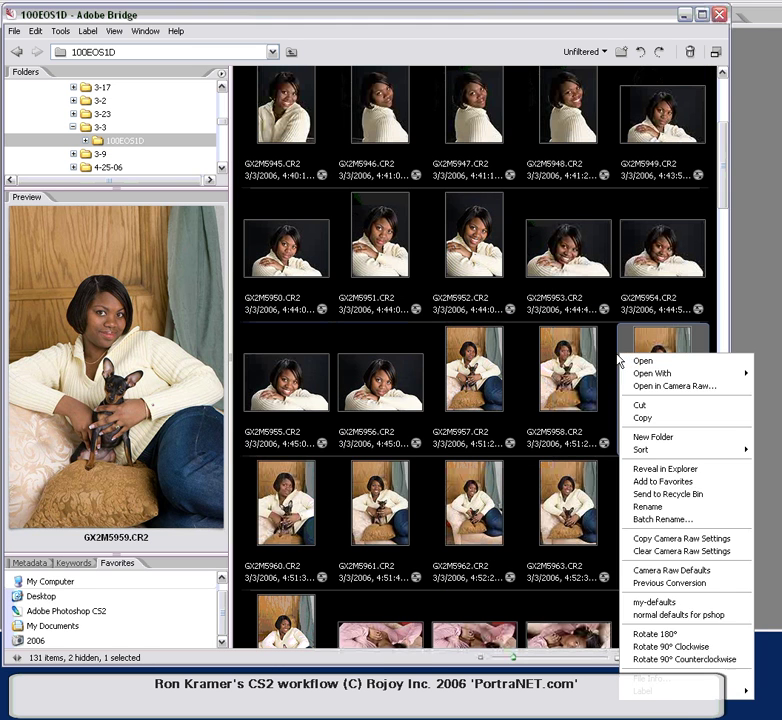
Step: Select the portraits GX2M5935.CR2 through GX2M5956.CR2 and apply the Previous Conversion settings to them
left_click(389, 388)
scroll(722, 180, "up", 3)
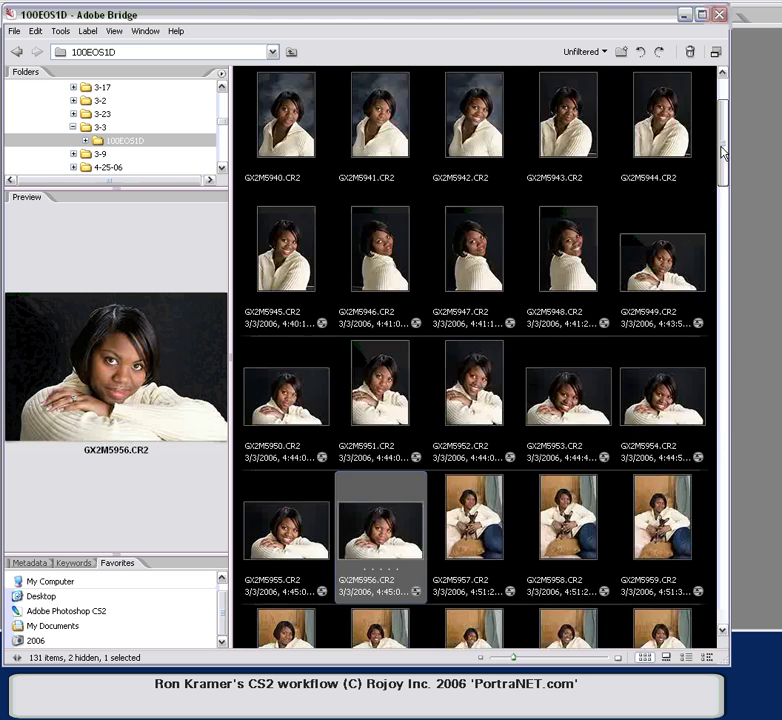
left_click(285, 98, "shift")
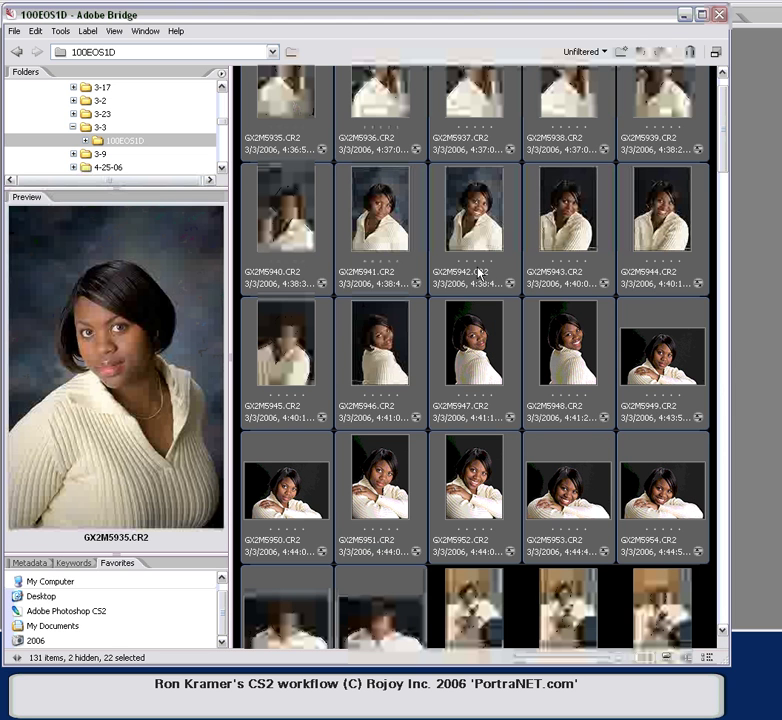
scroll(725, 150, "down", 1)
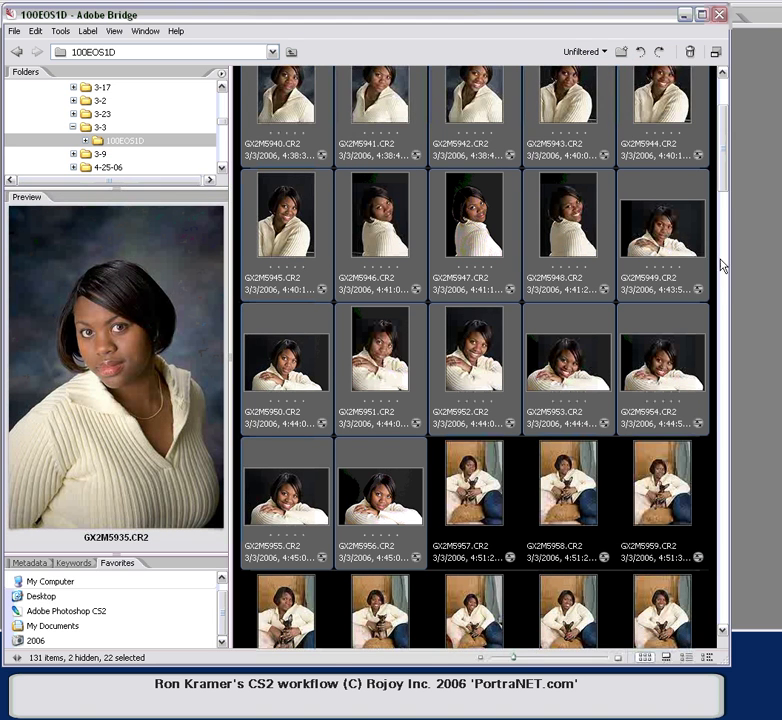
scroll(721, 250, "down", 1)
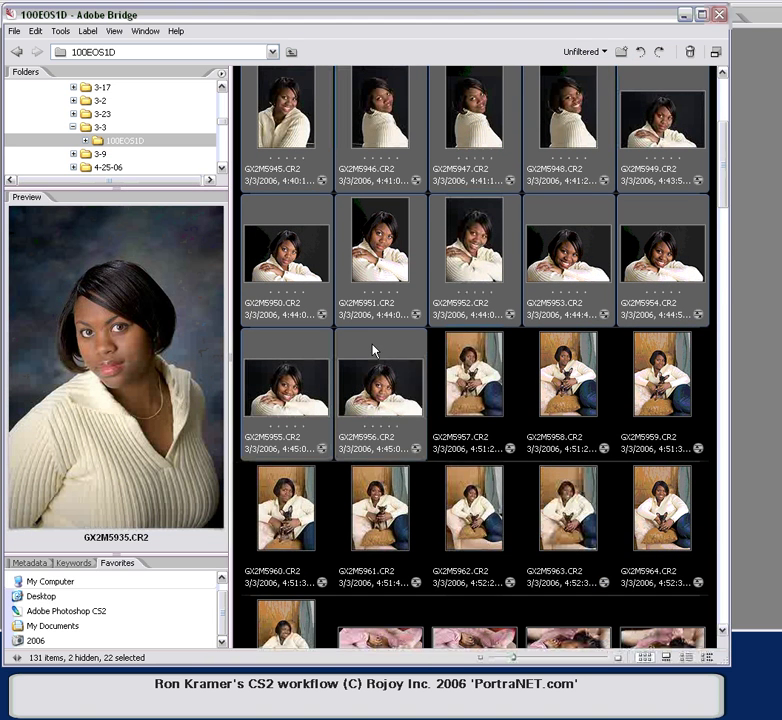
right_click(375, 346)
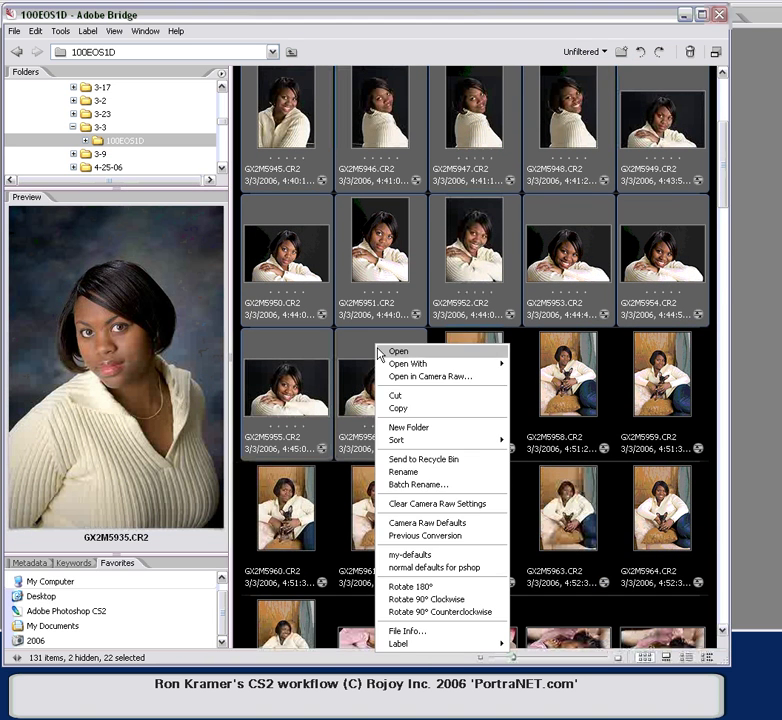
left_click(434, 537)
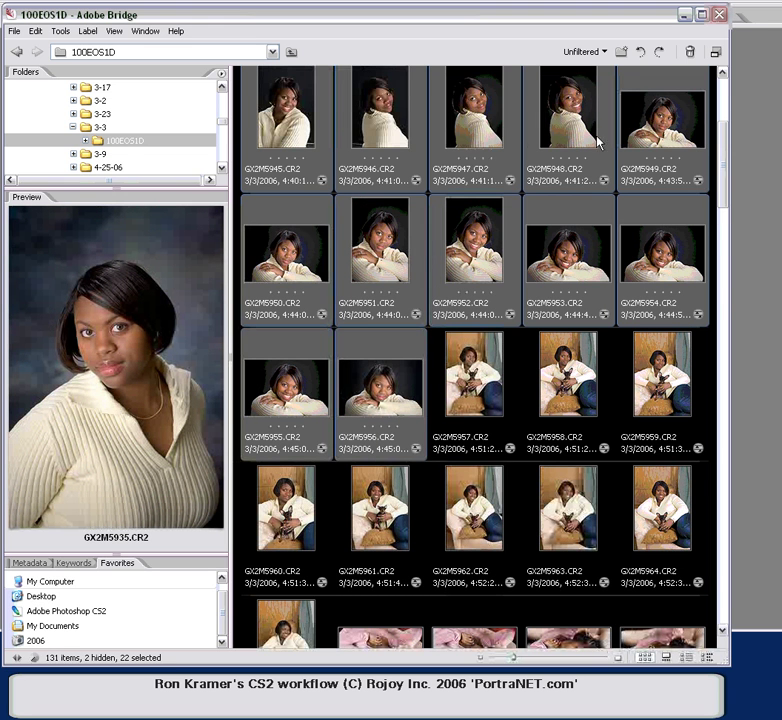
Step: Open GX2M5937.CR2 in Camera Raw and check its applied adjustments, tone curve and lens vignetting
scroll(726, 135, "up", 2)
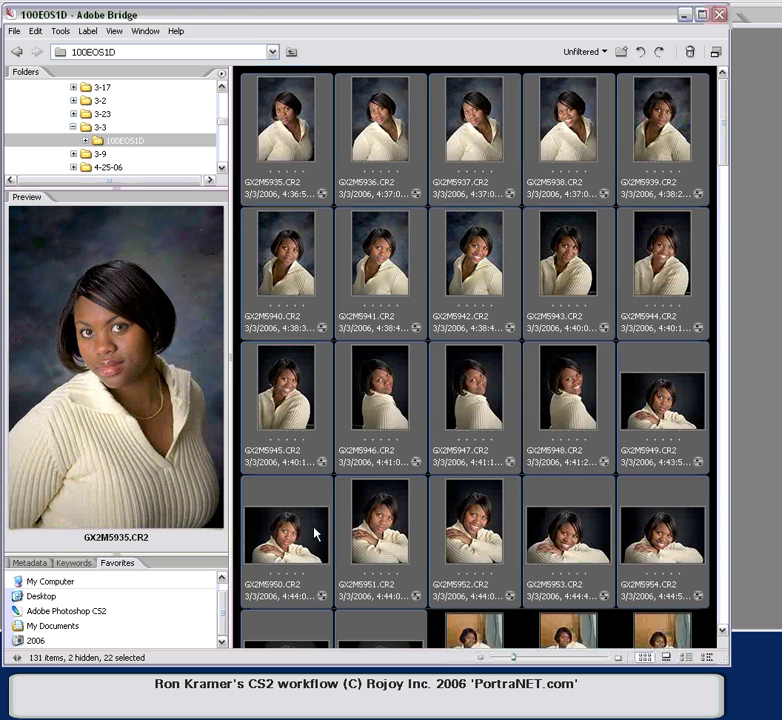
left_click(289, 137)
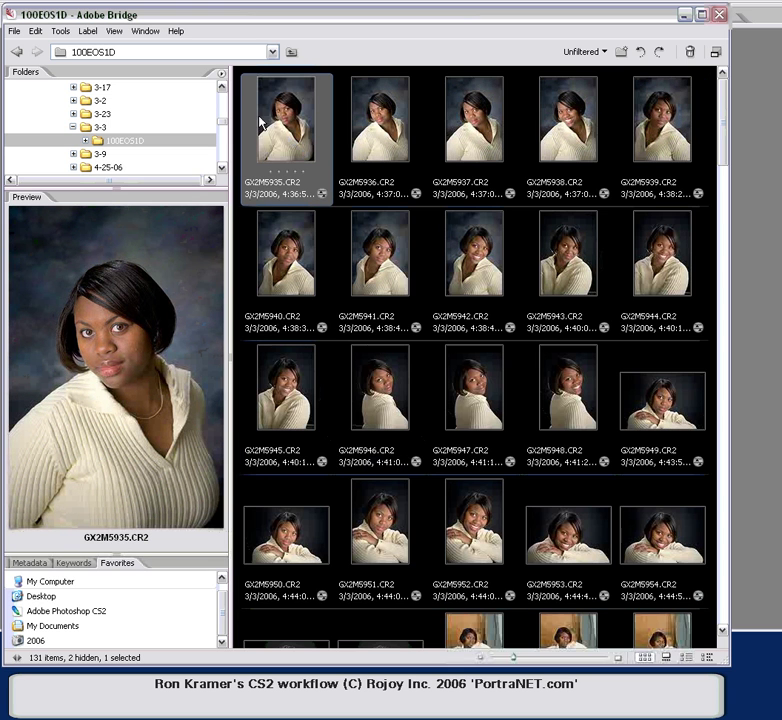
left_click(477, 126)
double_click(477, 126)
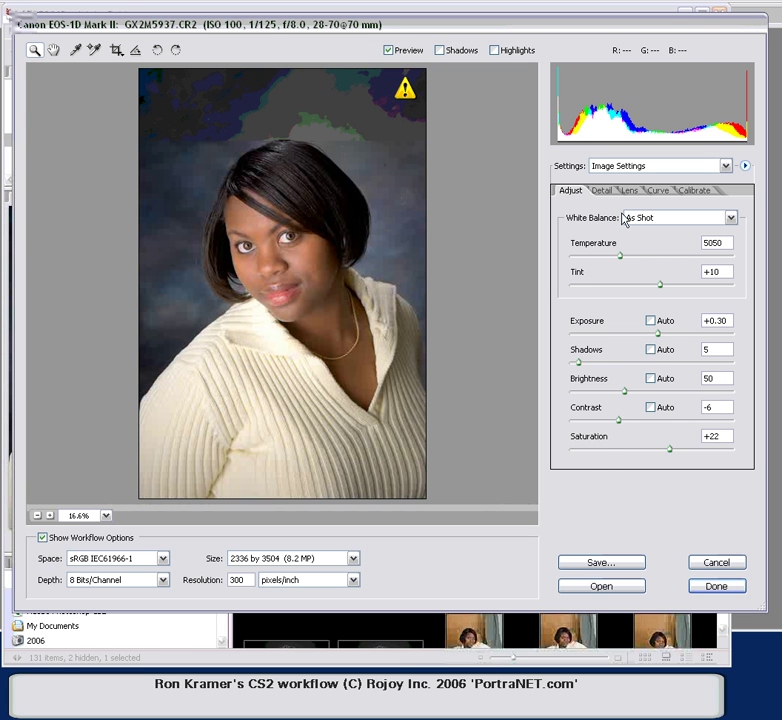
left_click(658, 190)
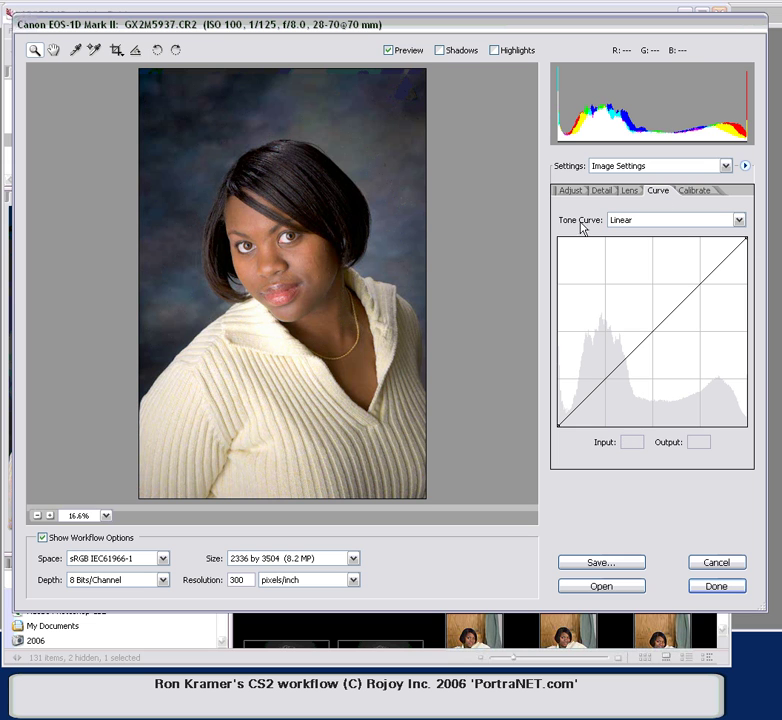
left_click(627, 191)
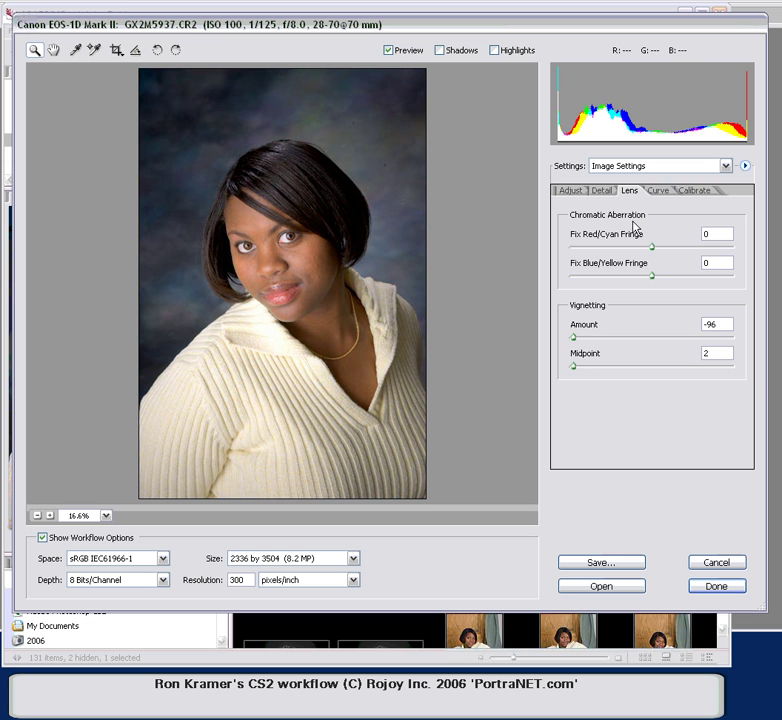
left_click(712, 586)
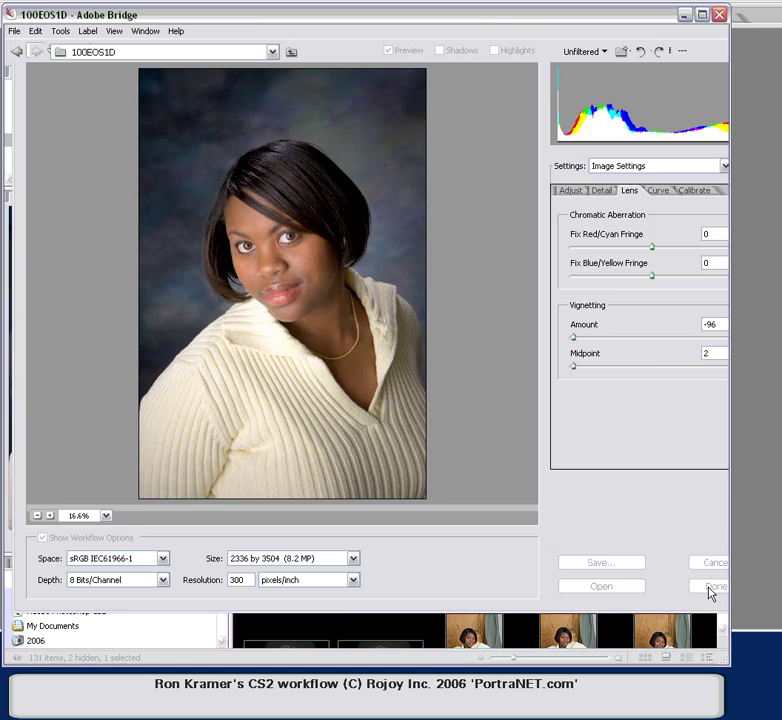
Step: Open GX2M5935.CR2 in Camera Raw, view the commands for managing its settings, and close it without saving
left_click_drag(722, 138, 722, 178)
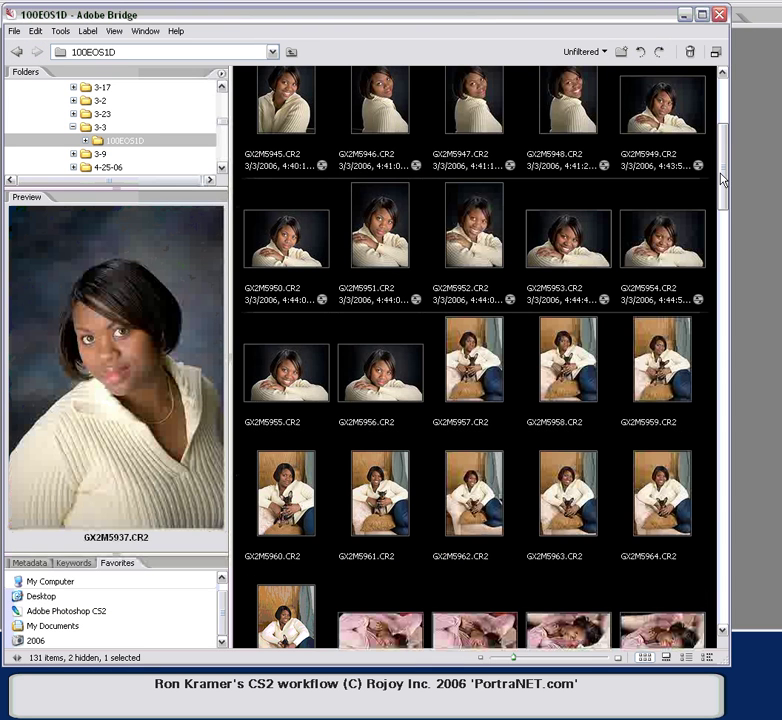
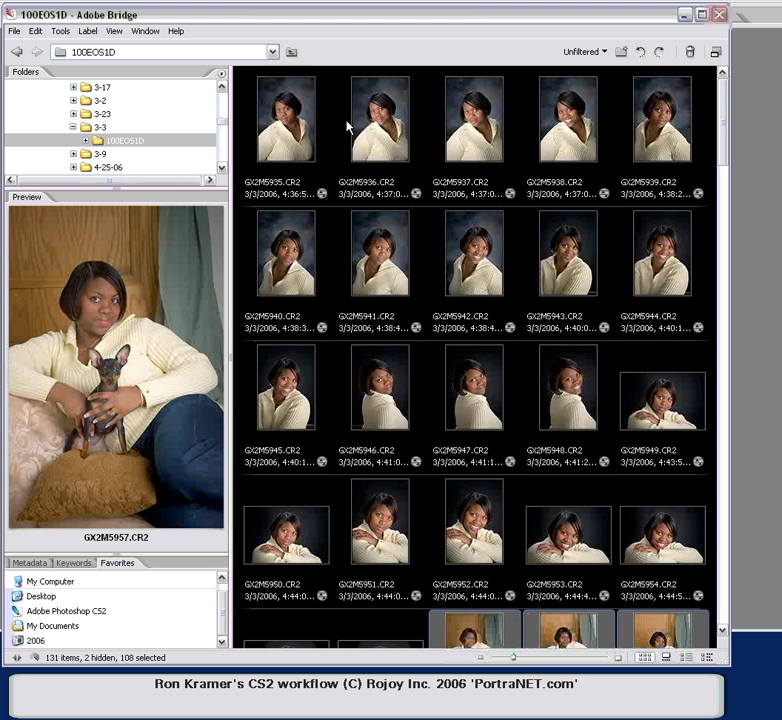
left_click(285, 120)
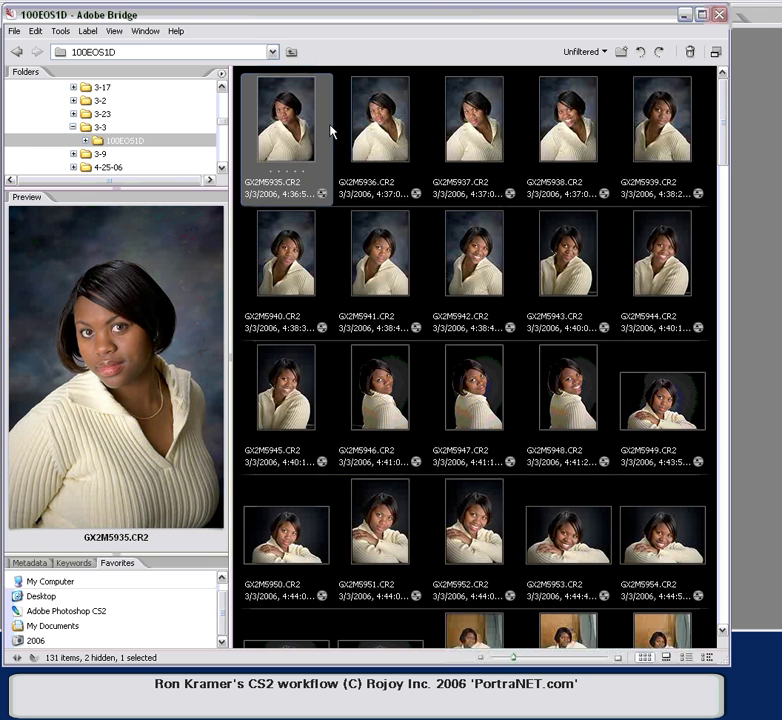
double_click(271, 127)
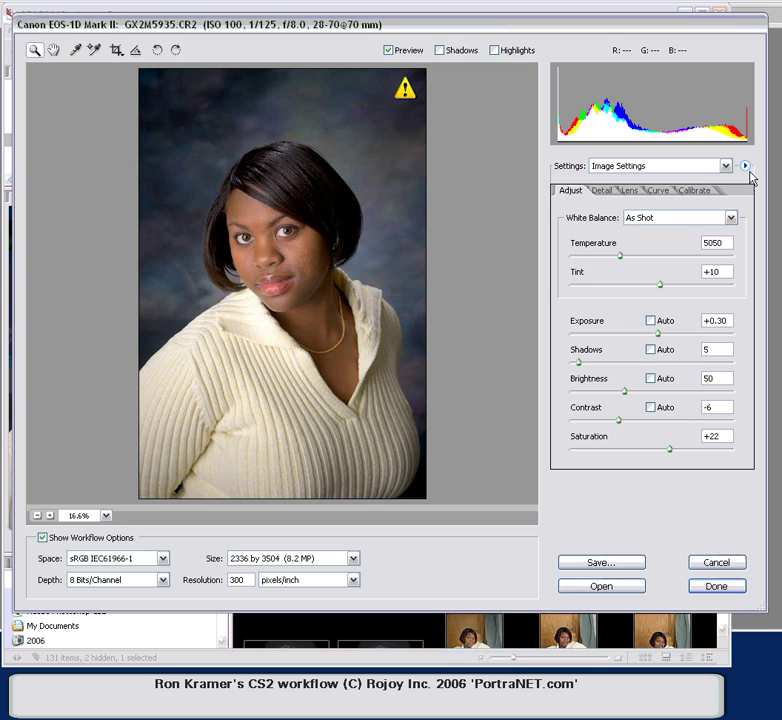
left_click(746, 166)
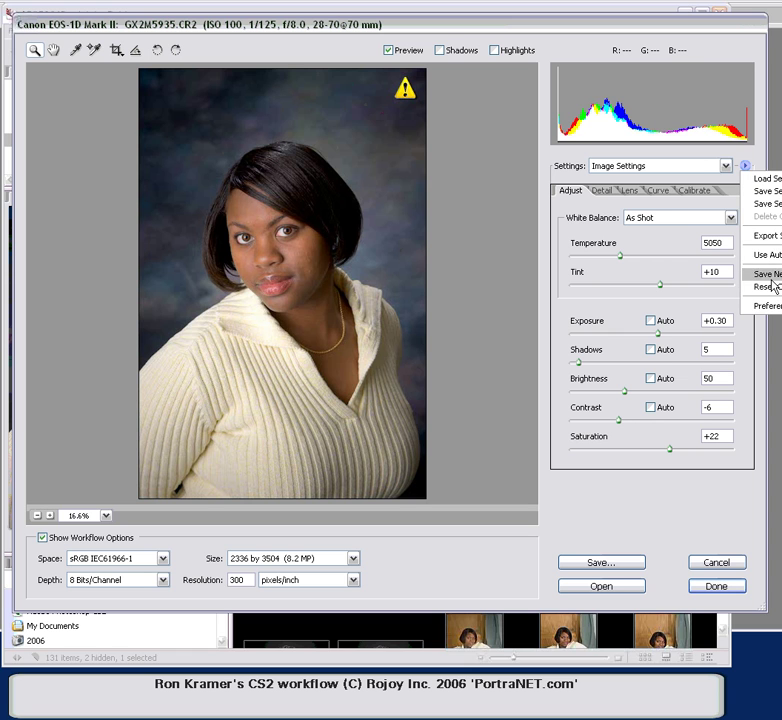
left_click(576, 27)
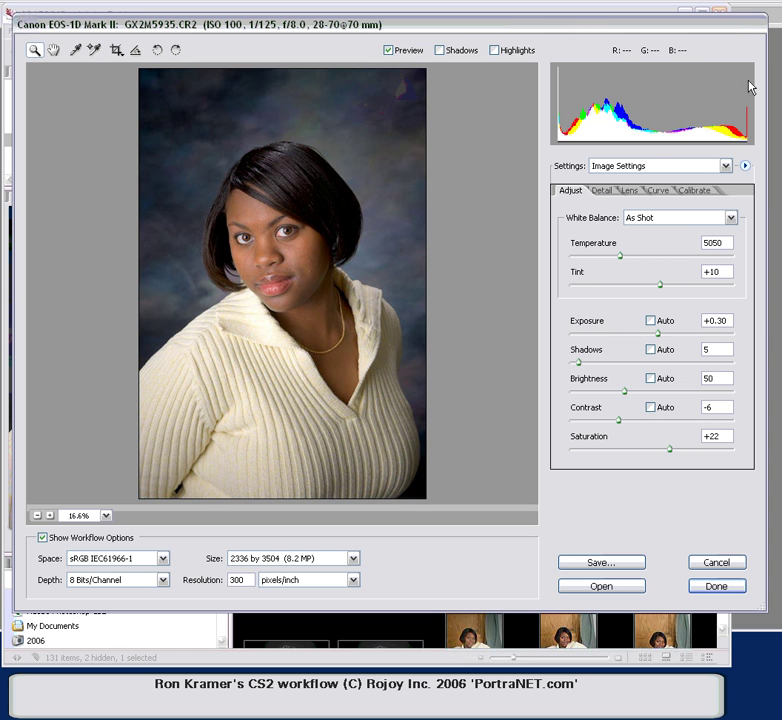
left_click(715, 563)
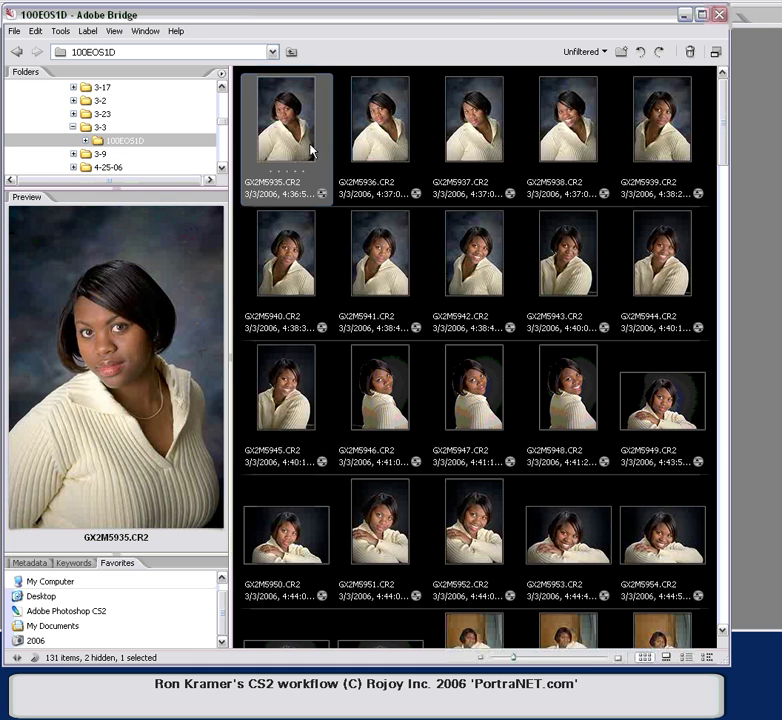
Step: Open GX2M5936.CR2 in Camera Raw, review its tone curve, lens and basic adjustments, and close it without saving
left_click(380, 127)
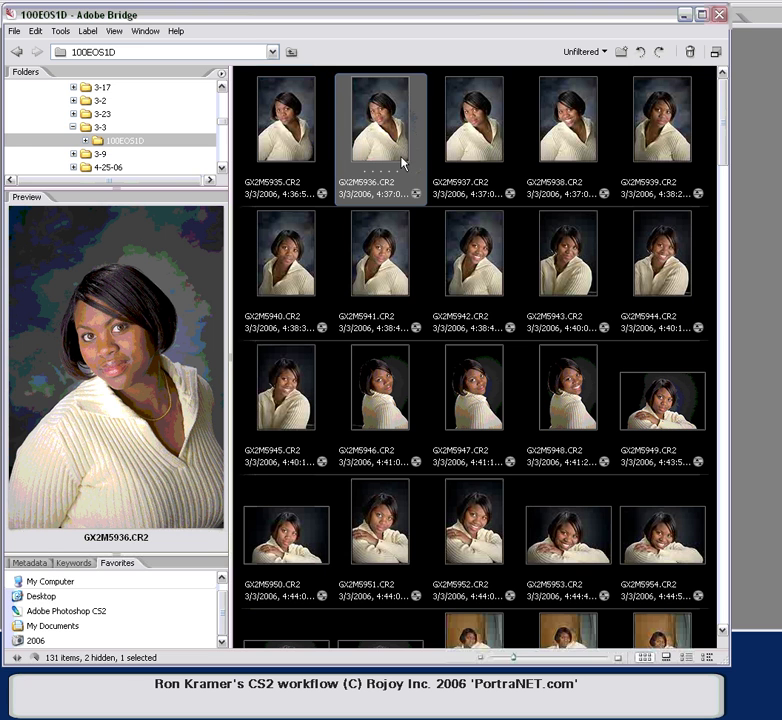
double_click(380, 122)
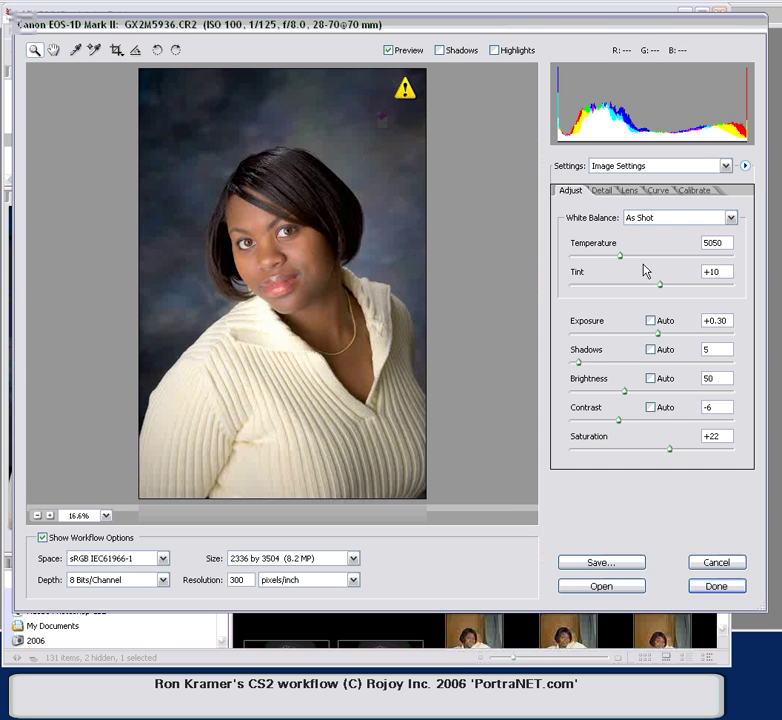
left_click(657, 191)
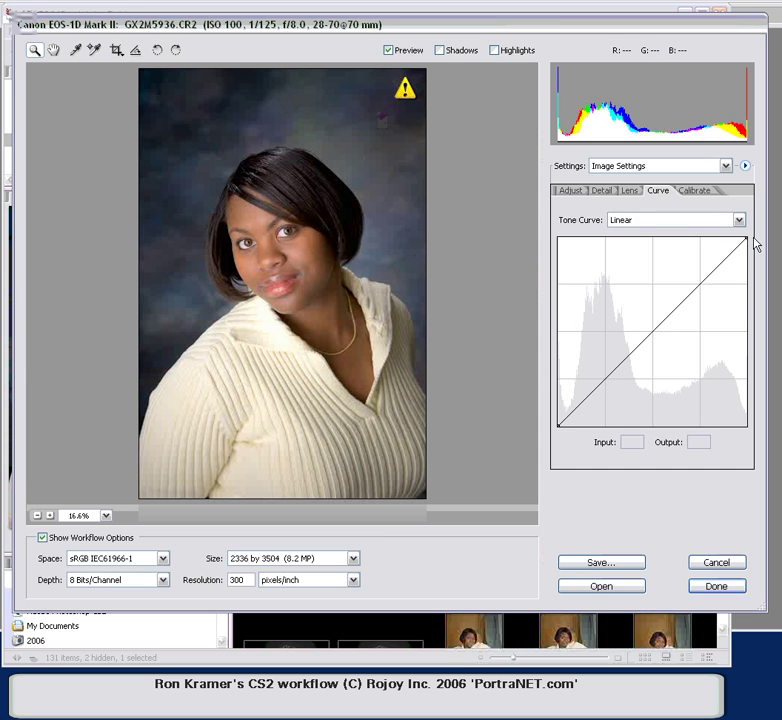
left_click(630, 192)
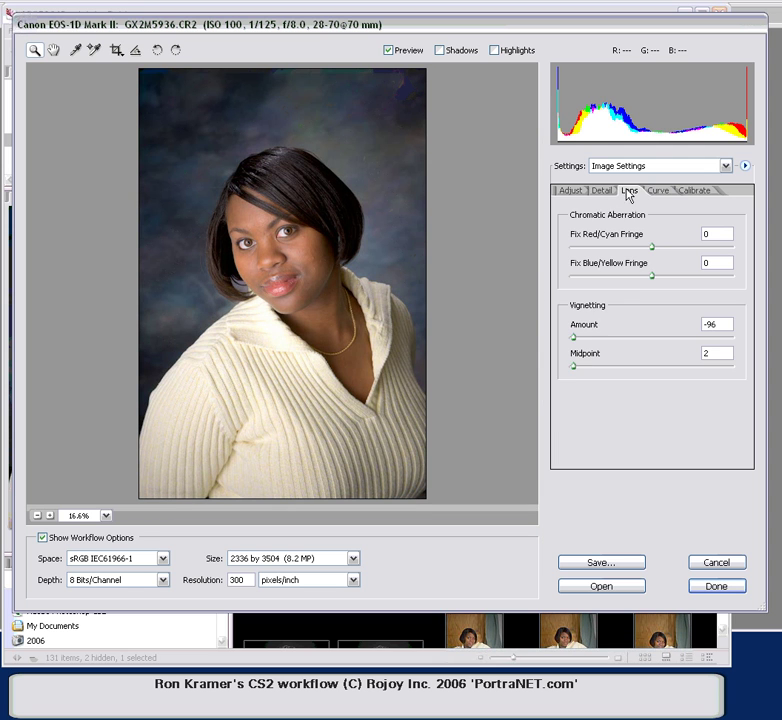
left_click(566, 192)
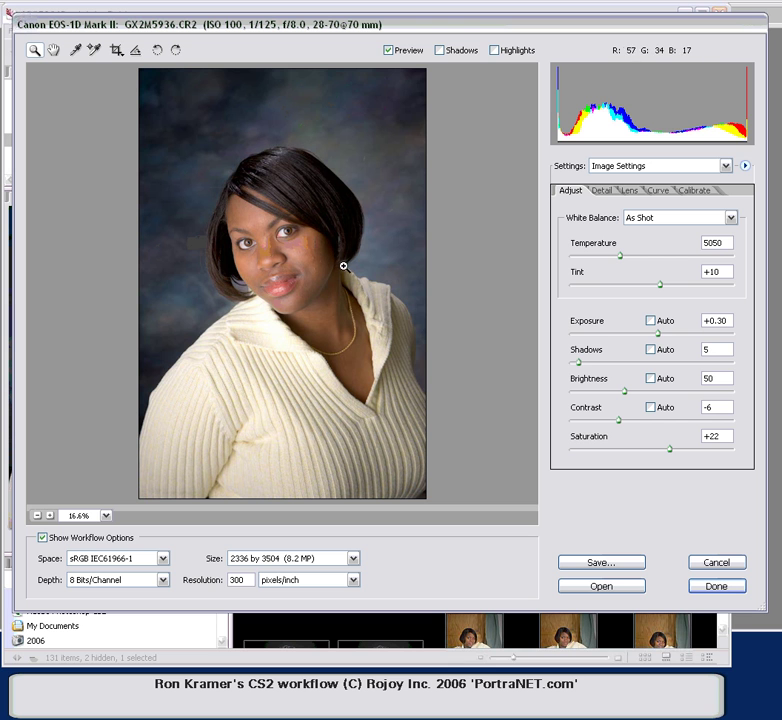
left_click(716, 563)
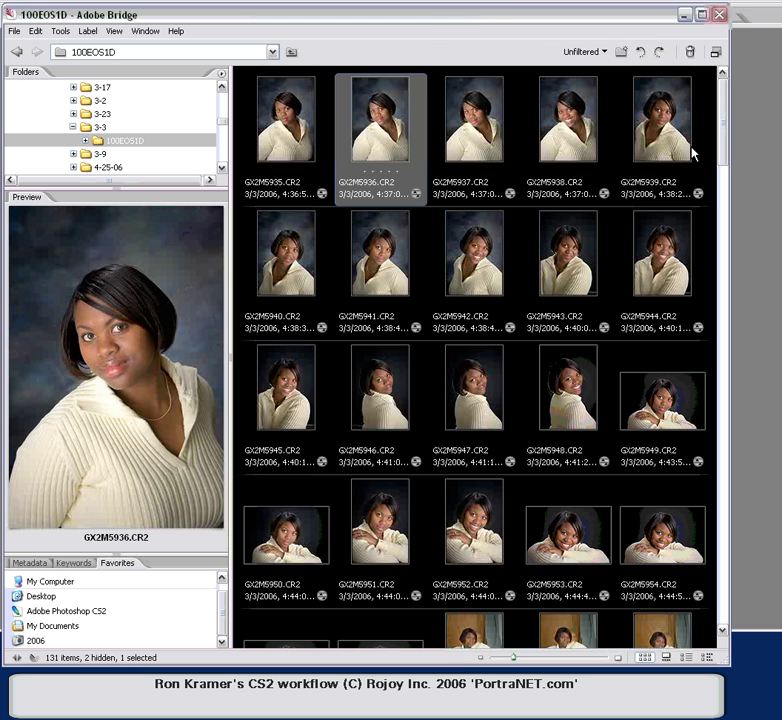
Step: Browse the folder's other portrait sets, preview GX2M6038.CR2, and return to the first studio portraits
scroll(598, 343, "down", 10)
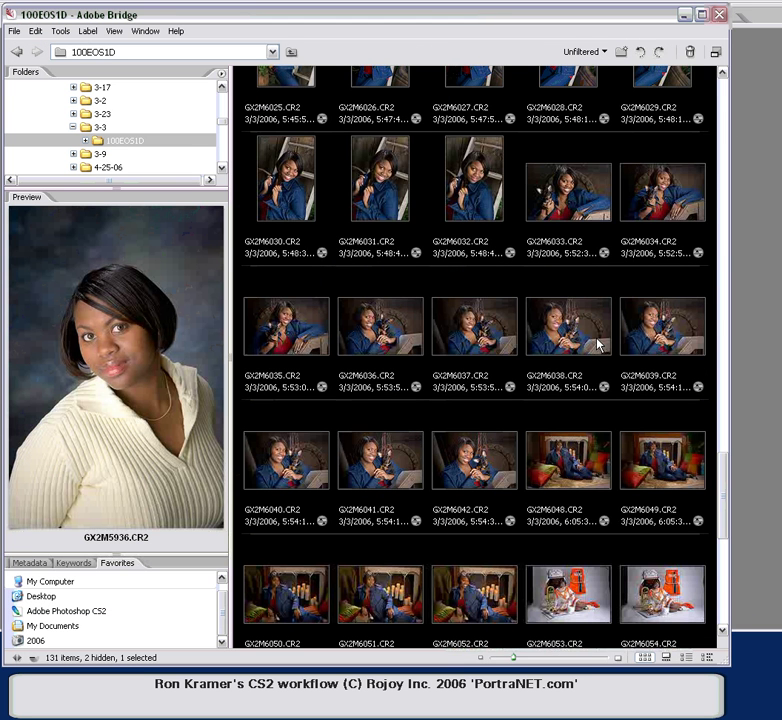
left_click(598, 343)
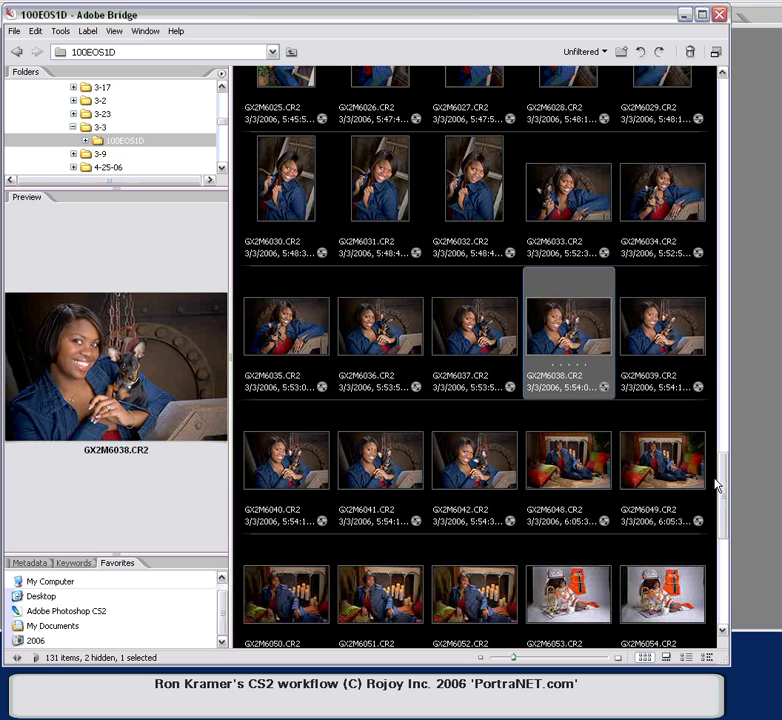
scroll(720, 486, "up", 1)
left_click_drag(724, 488, 721, 419)
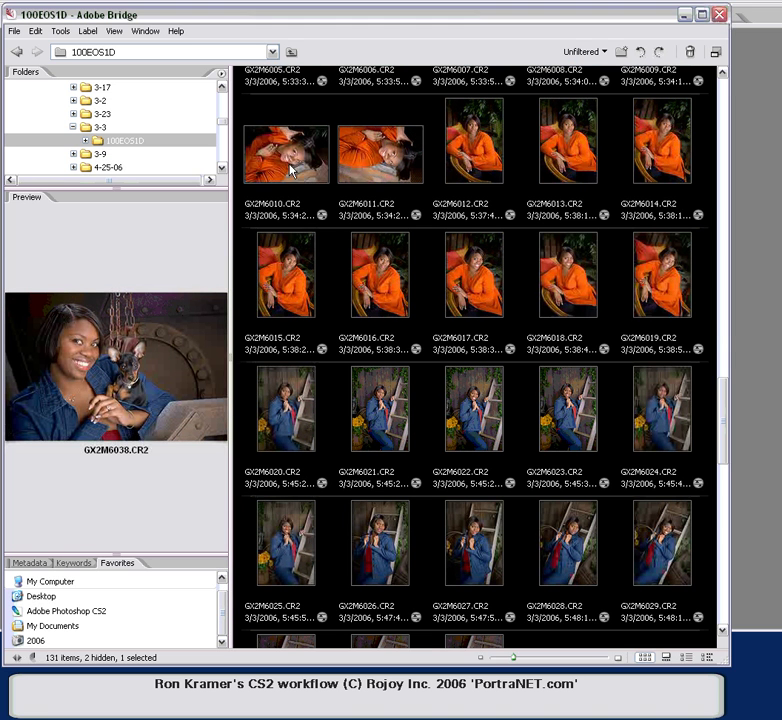
scroll(724, 374, "up", 3)
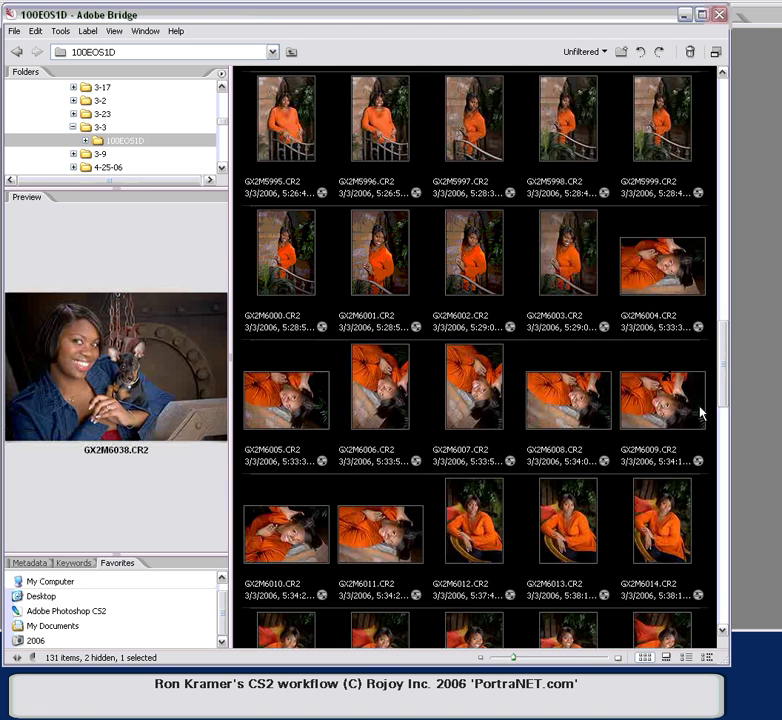
scroll(628, 358, "up", 2)
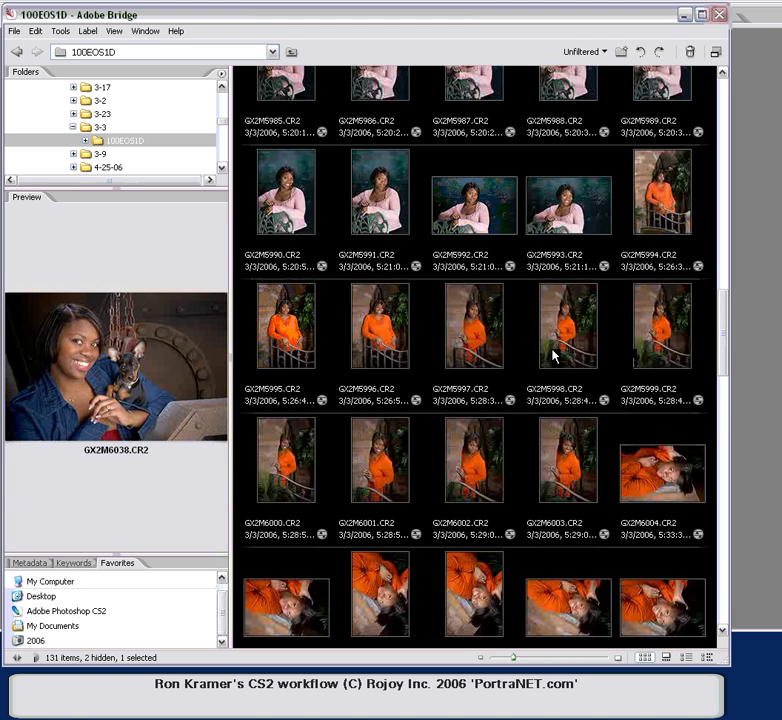
left_click_drag(722, 330, 727, 121)
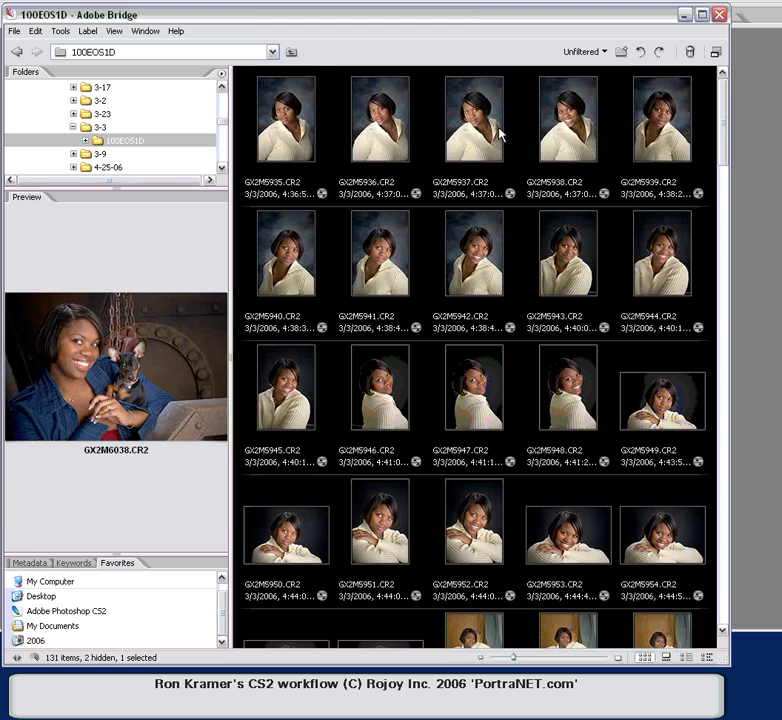
Step: In Camera Raw, set the exposure of GX2M5939.CR2 to +0.50 and its contrast to -12, and keep the changes
left_click(655, 115)
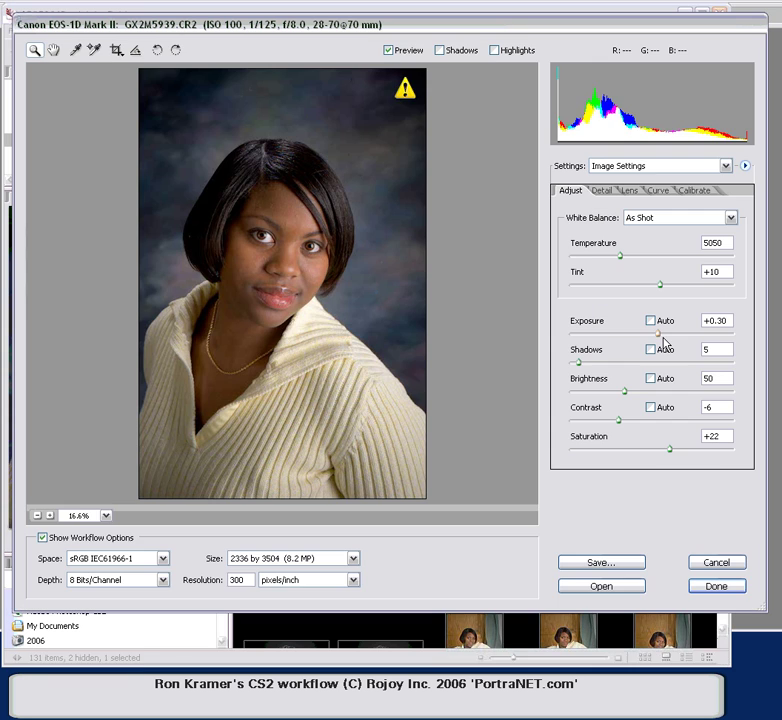
left_click(662, 334)
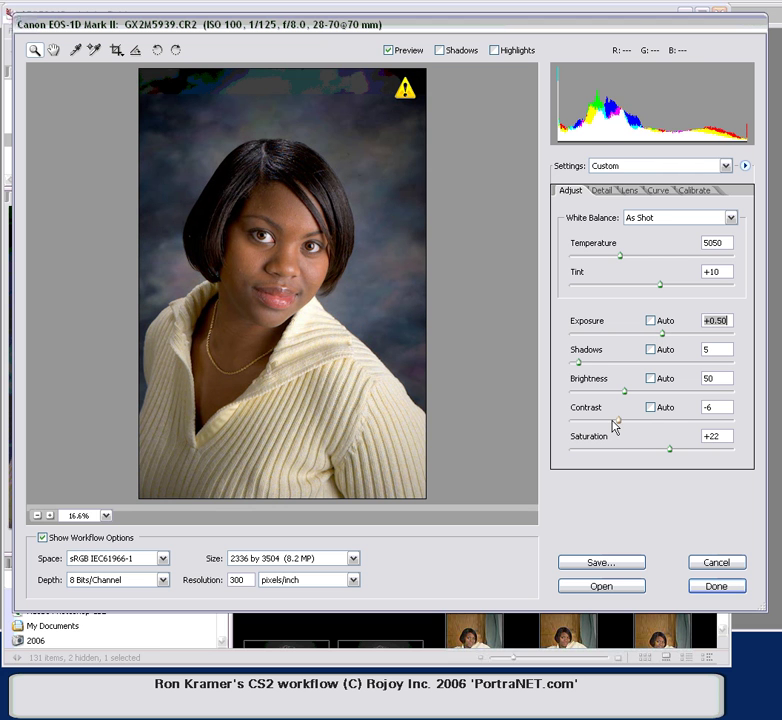
left_click(613, 421)
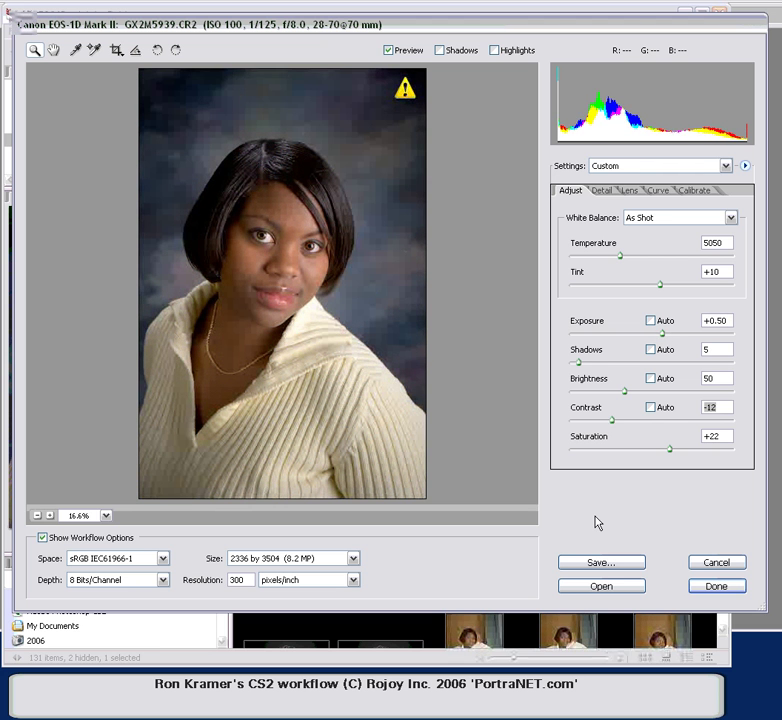
left_click(716, 586)
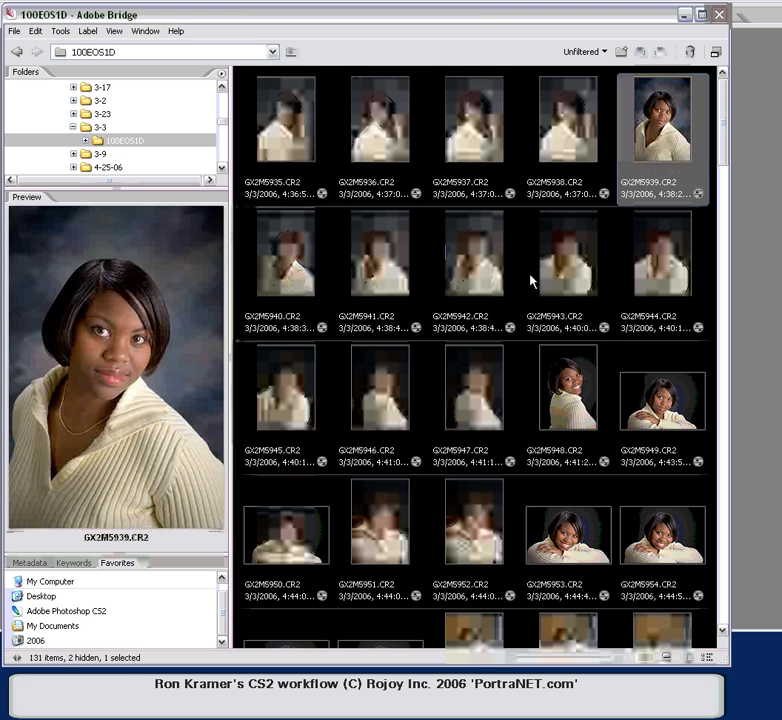
Step: Apply the previous Camera Raw conversion to GX2M5943.CR2 and GX2M5944.CR2
left_click(565, 273)
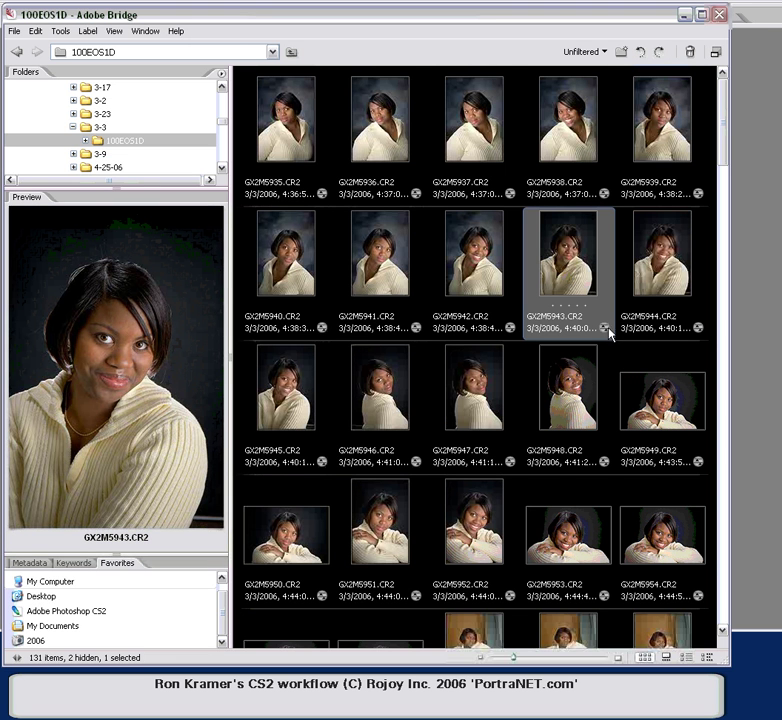
left_click(675, 265, "ctrl")
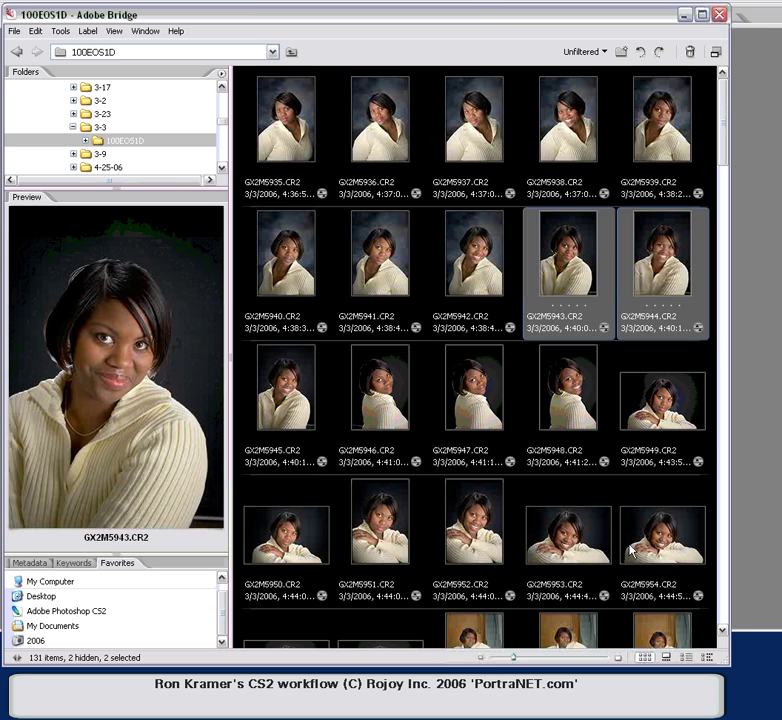
right_click(669, 281)
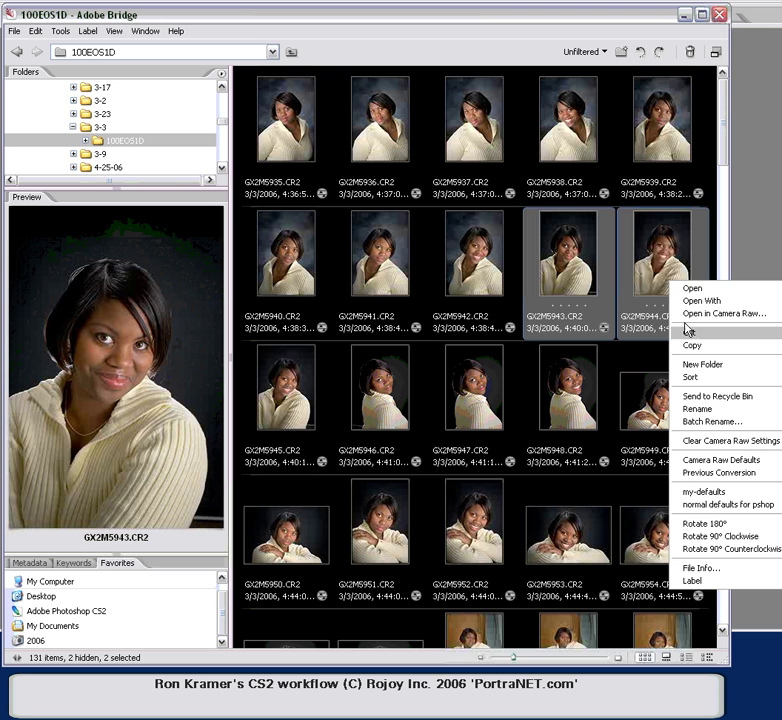
left_click(700, 473)
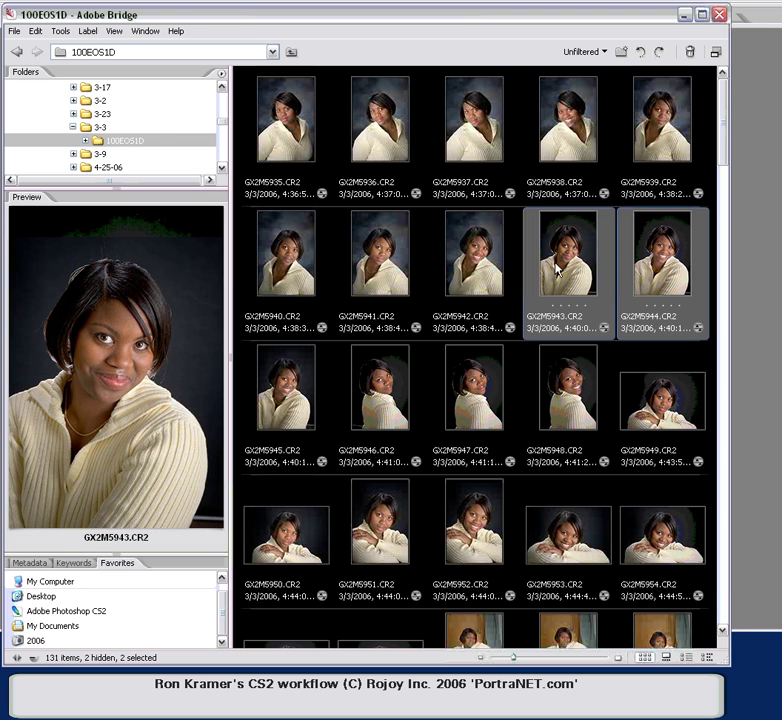
Step: Open GX2M5957.CR2, the first portrait with the dog, in Camera Raw, check its lens vignetting, and return to the basic adjustments
left_click_drag(714, 148, 724, 220)
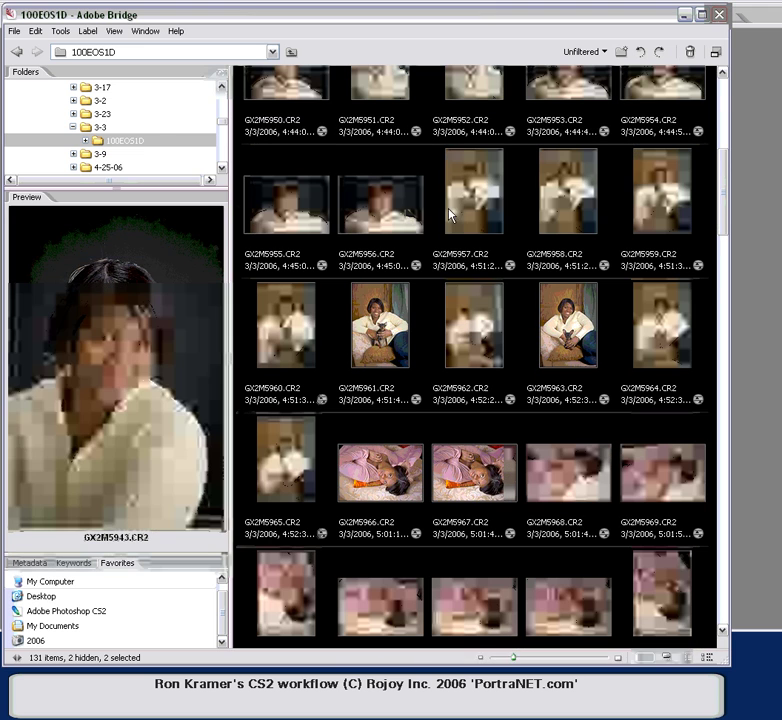
left_click(474, 207)
double_click(474, 207)
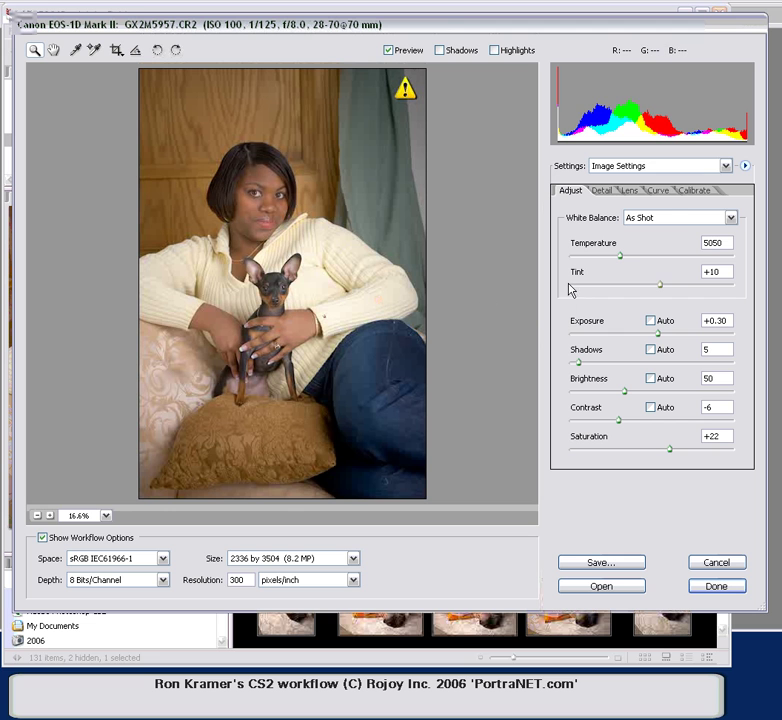
left_click(630, 191)
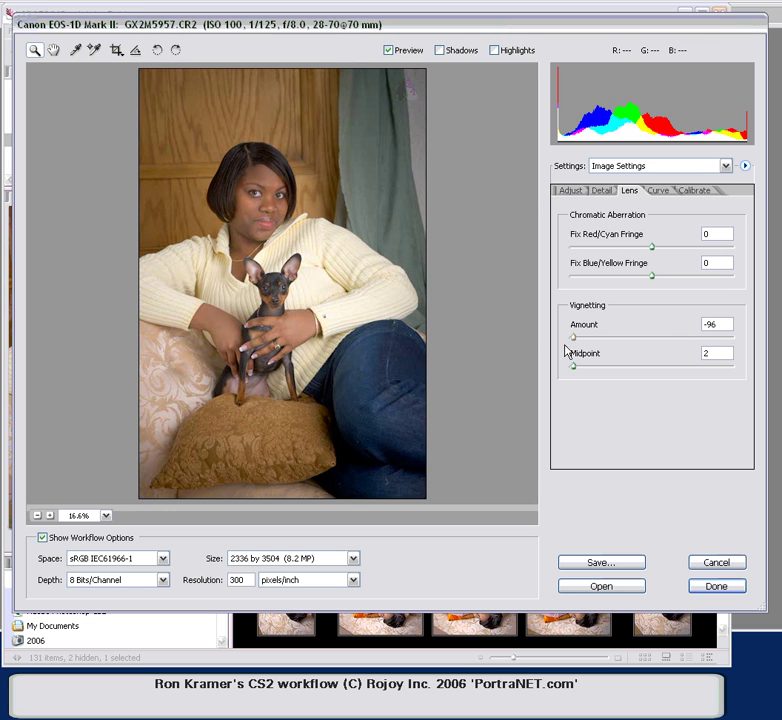
left_click(565, 193)
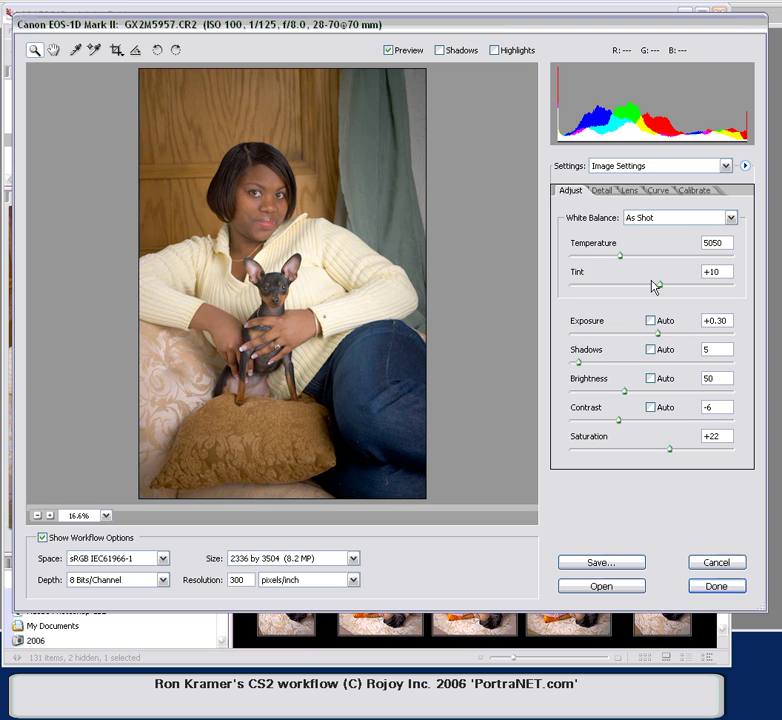
Step: Set the exposure of GX2M5957.CR2 to +0.65, its contrast to +13 and its saturation to +13, and keep the changes
left_click_drag(660, 339, 665, 339)
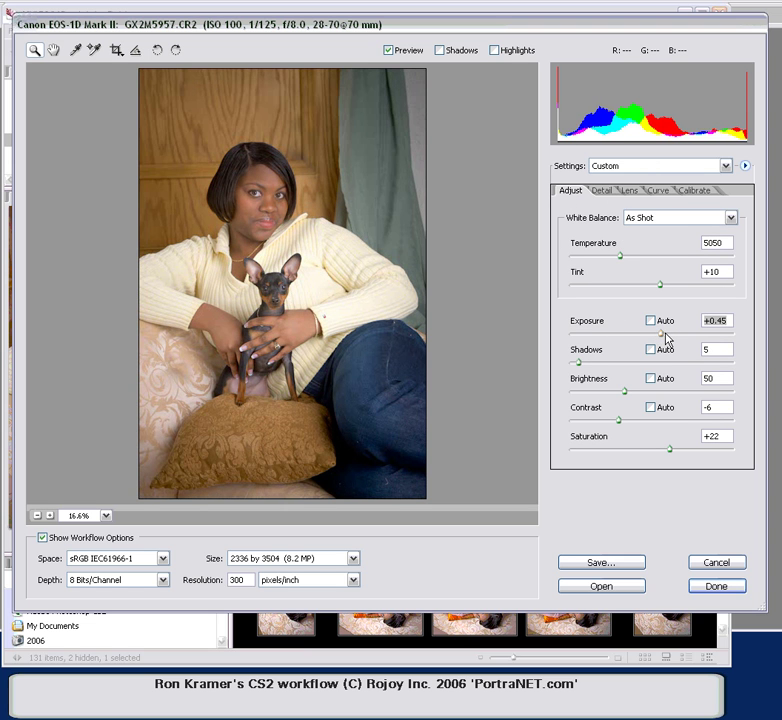
left_click(632, 420)
left_click_drag(638, 425, 640, 425)
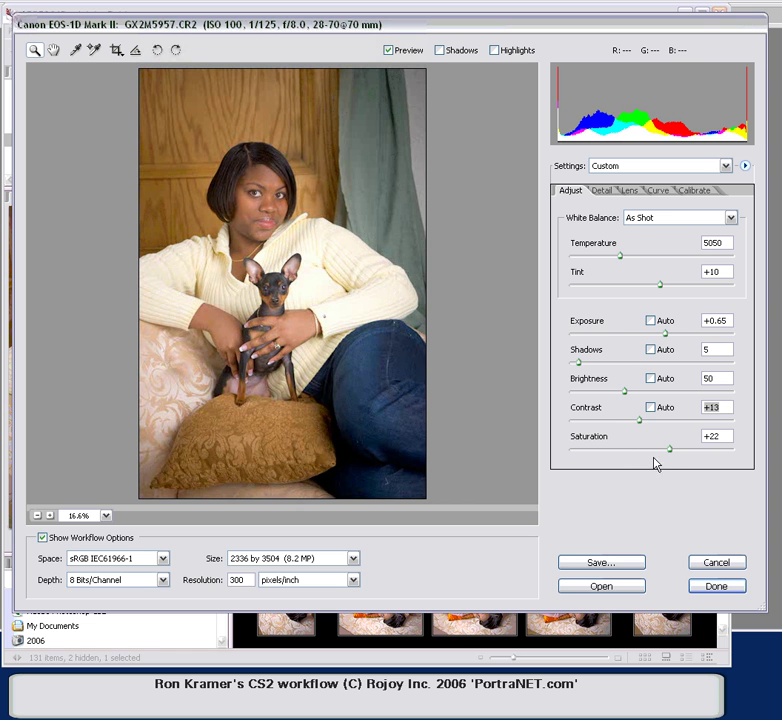
left_click(663, 450)
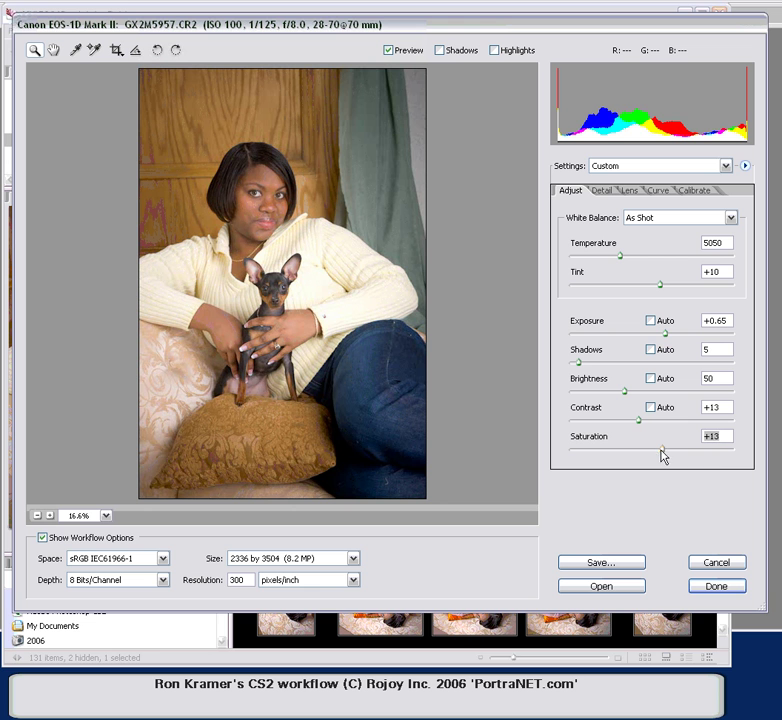
left_click(716, 590)
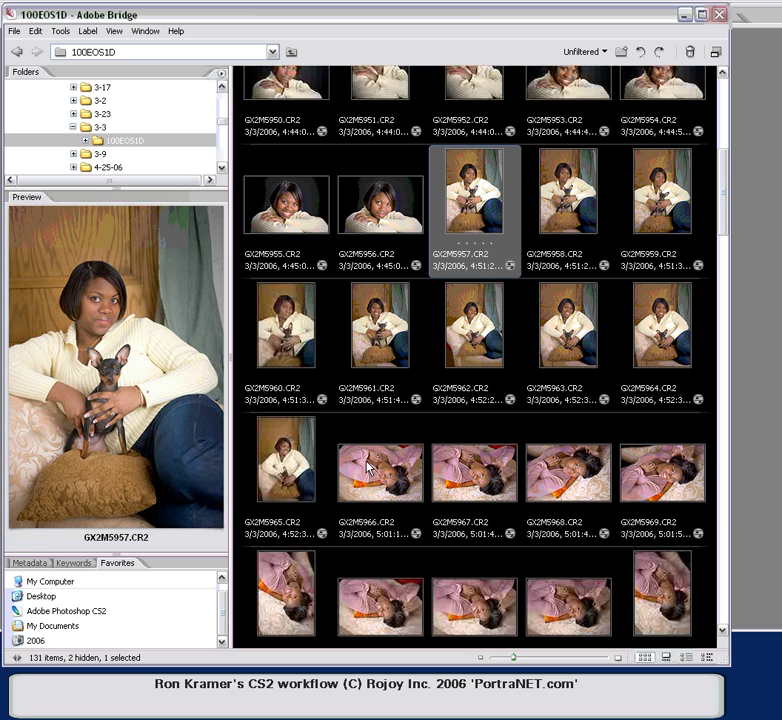
Step: Apply the previous Camera Raw conversion to all images from GX2M5957.CR2 through GX2M5965.CR2
left_click(284, 474, "shift")
right_click(282, 473)
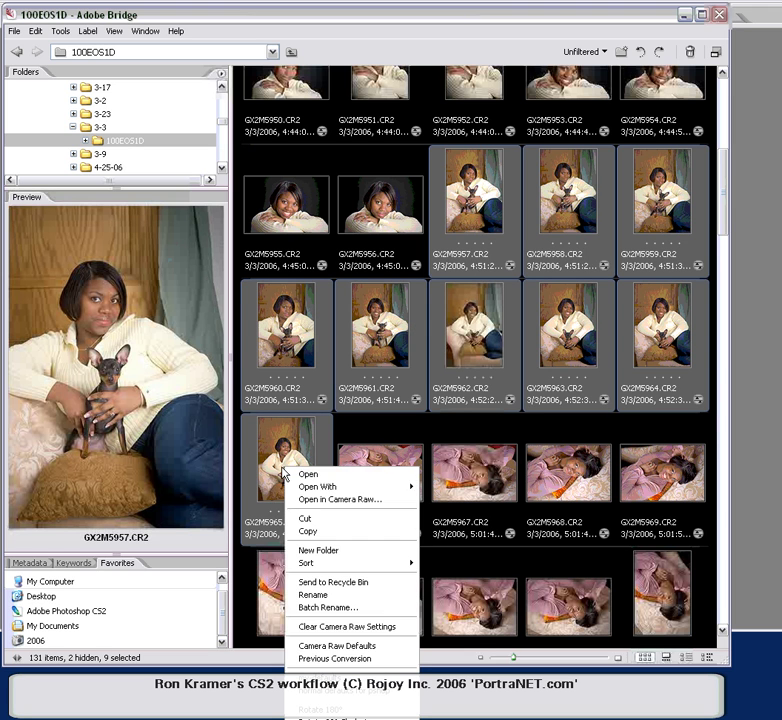
left_click(343, 659)
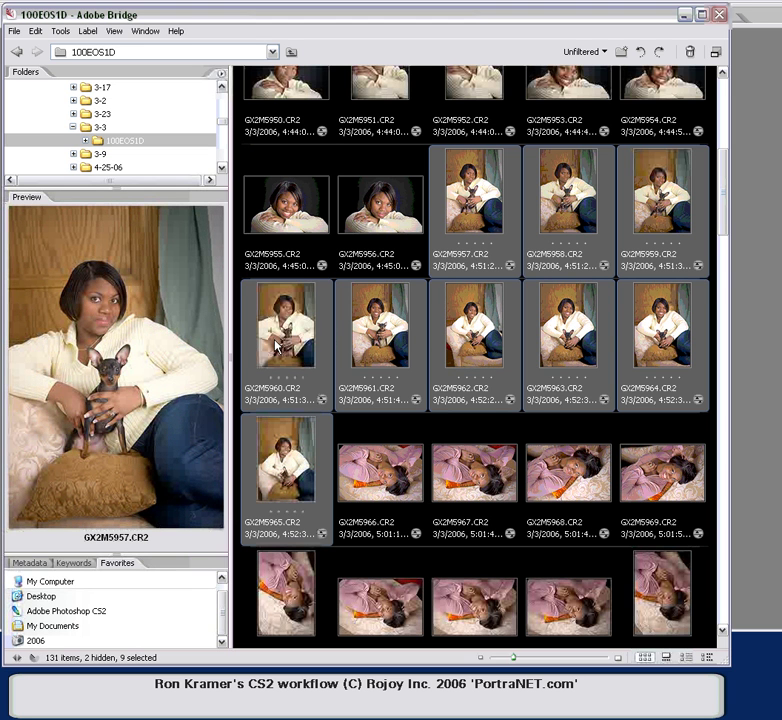
Step: In Camera Raw, set the vignetting of GX2M5966.CR2 to amount -98 and midpoint 1, and keep the changes
scroll(703, 291, "down", 3)
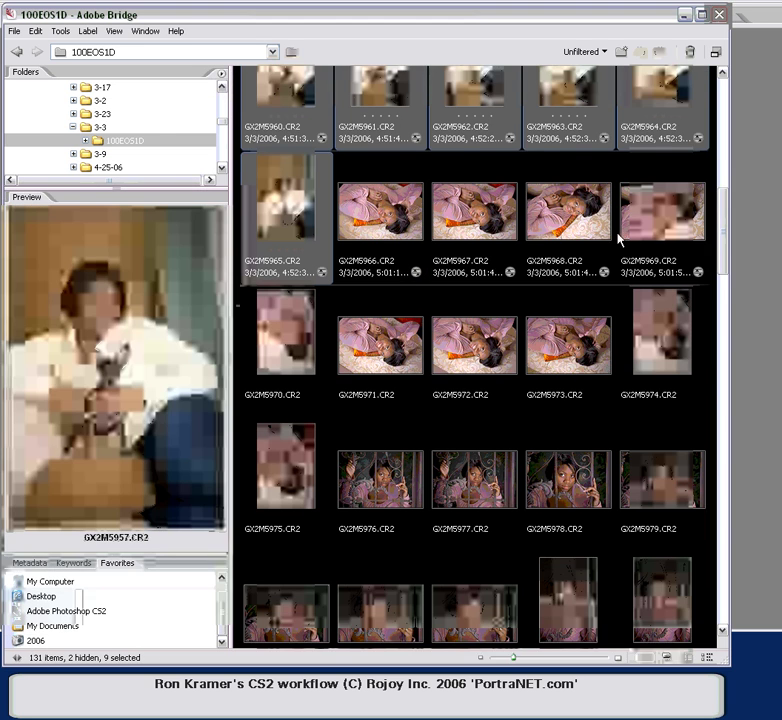
left_click(385, 220)
double_click(385, 220)
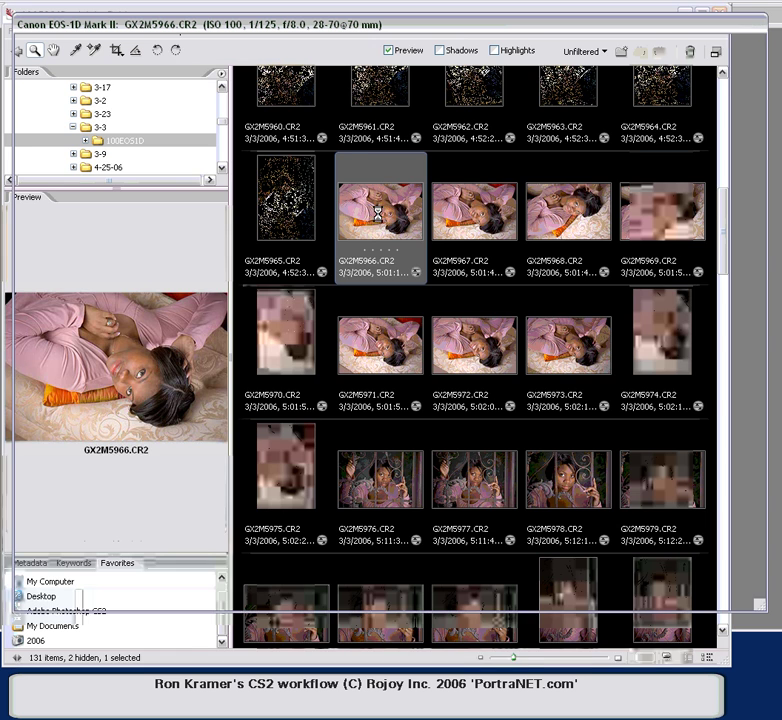
key("ctrl+alt+3")
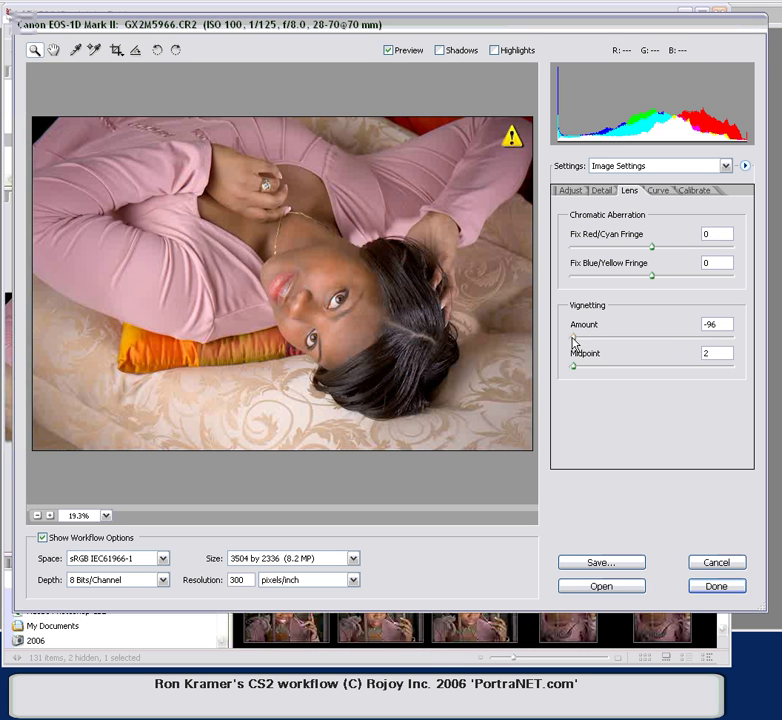
left_click_drag(575, 340, 571, 367)
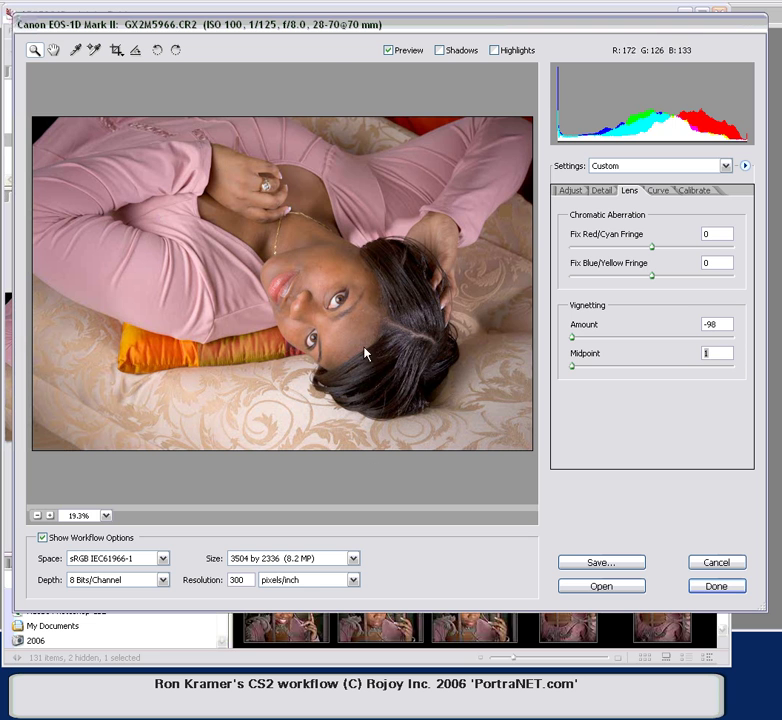
left_click(712, 590)
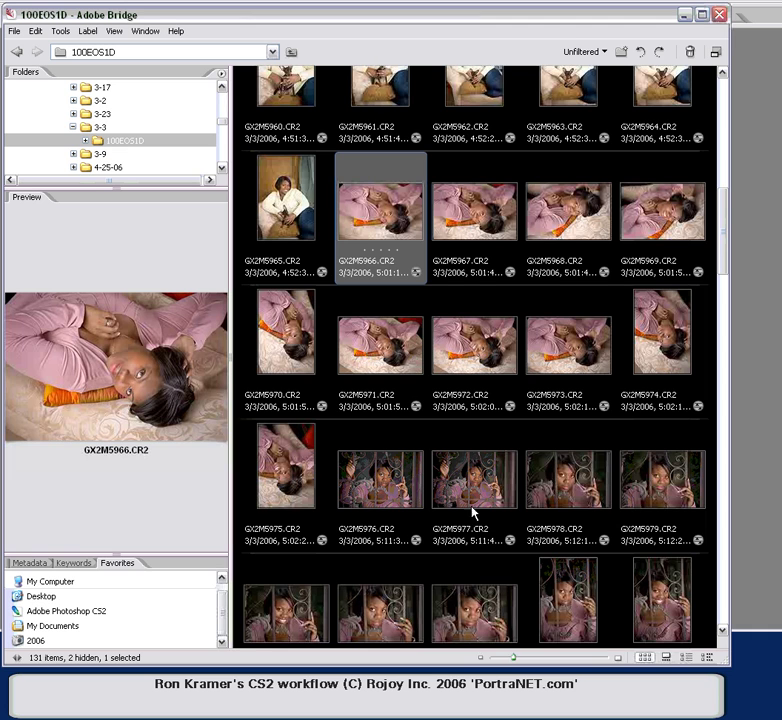
Step: In Camera Raw, raise the exposure of GX2M5976.CR2 to +0.85 and keep the change
scroll(726, 272, "down", 2)
left_click(392, 229)
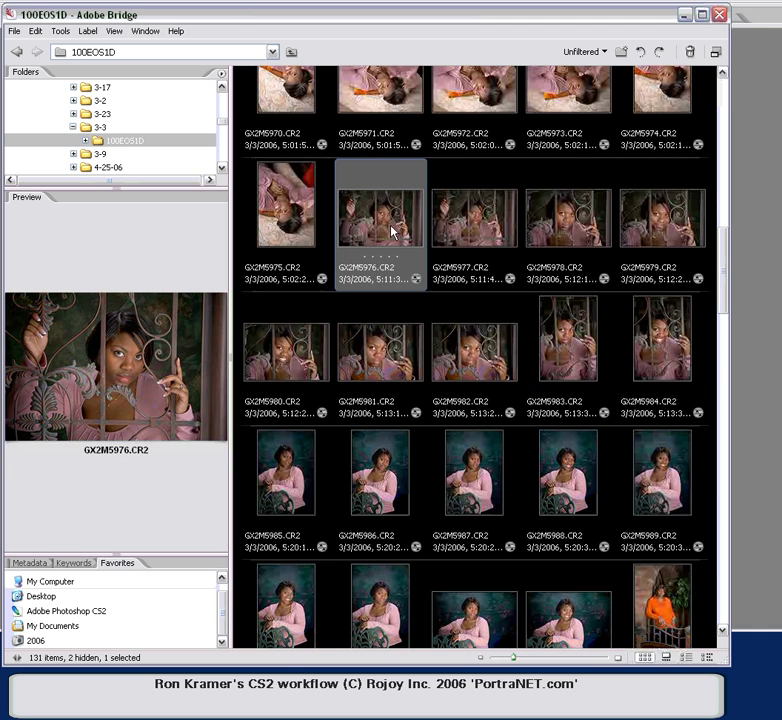
double_click(400, 233)
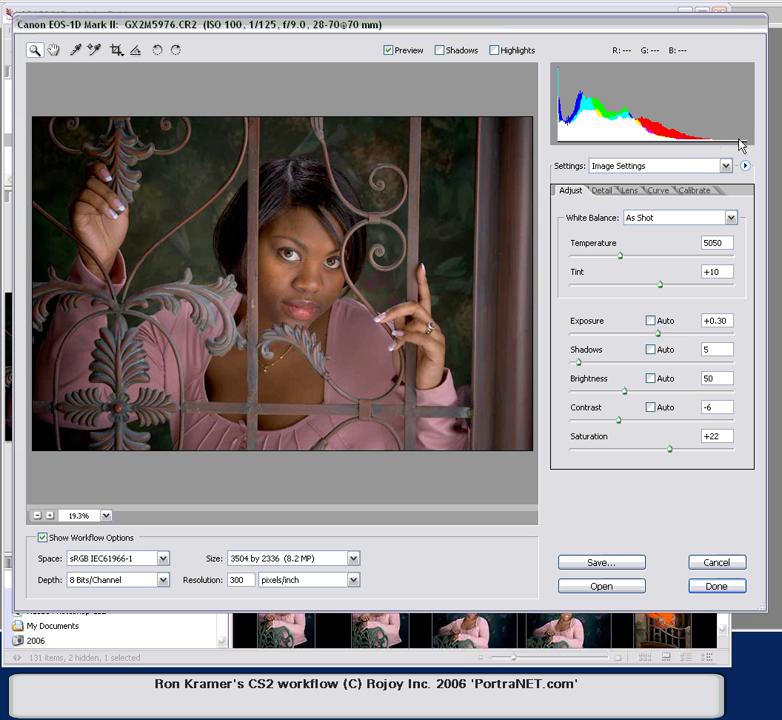
left_click_drag(662, 338, 669, 338)
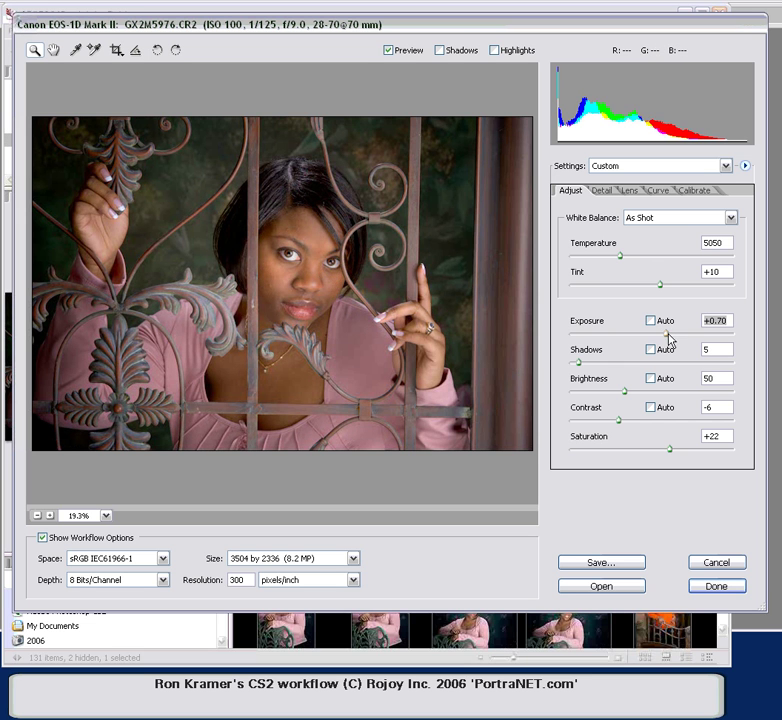
left_click_drag(667, 335, 671, 335)
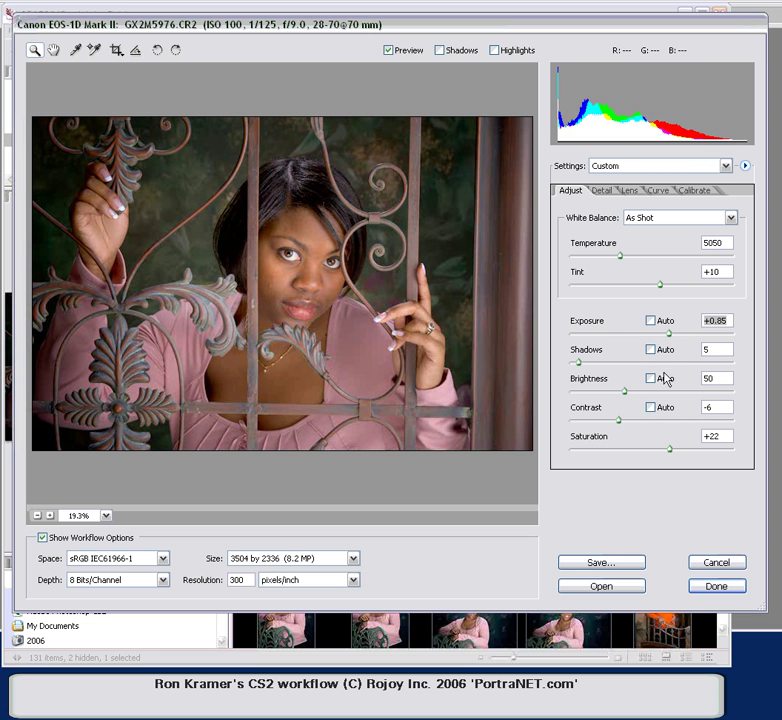
left_click(711, 588)
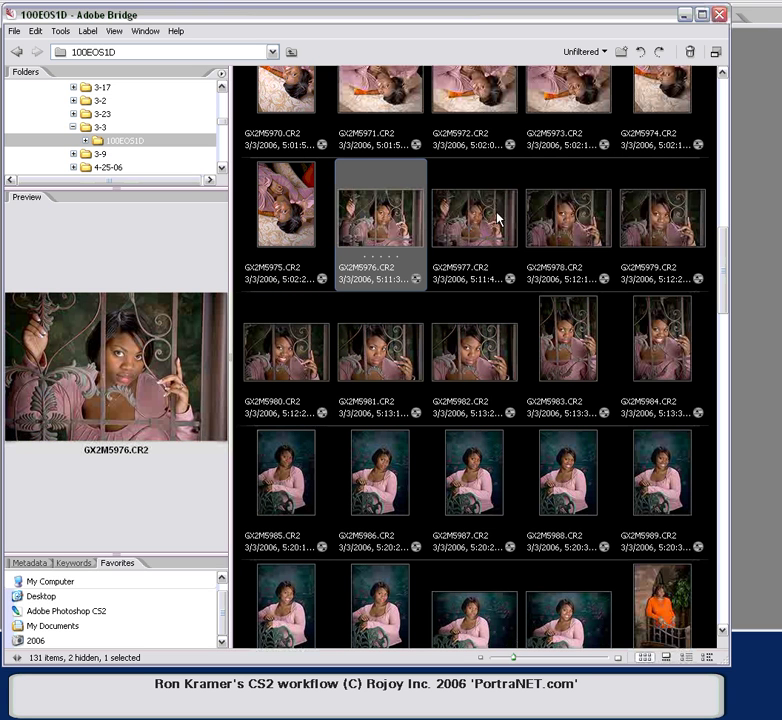
Step: Select the range GX2M5976 to GX2M5979, and replace it with the scattered images 5972, 5976, 5978, 5982, 5984, 5985, 5986, 5988 and 5989
left_click(658, 228, "shift")
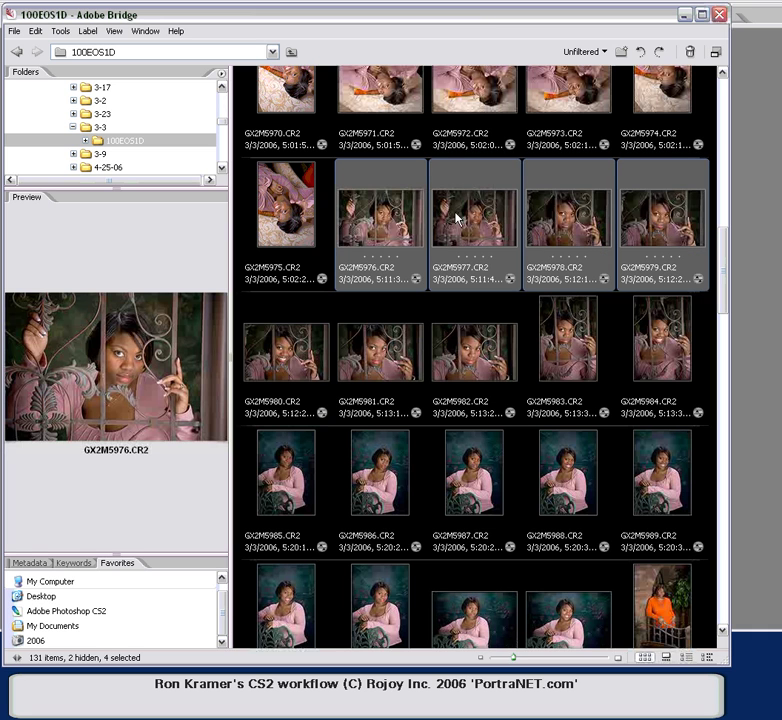
left_click(380, 214)
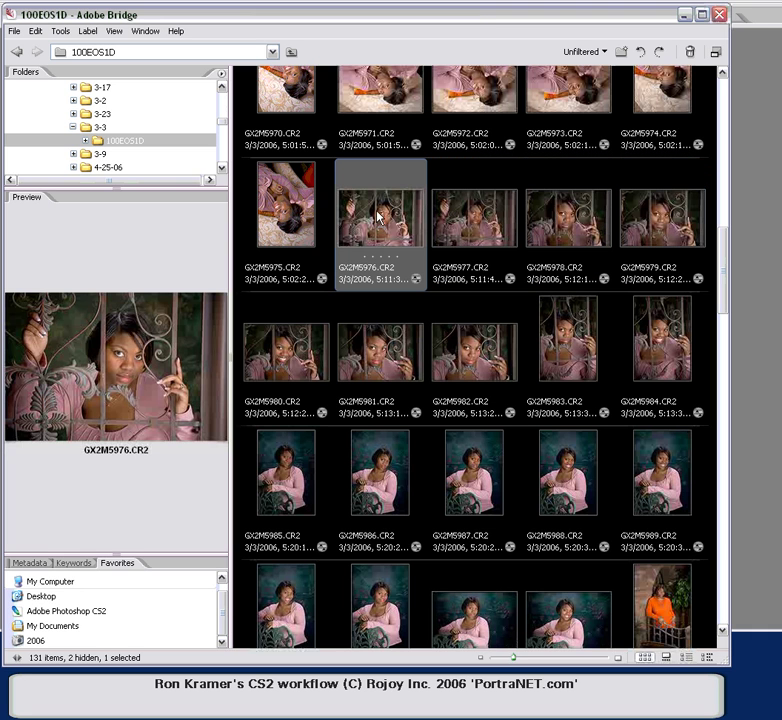
left_click(556, 226, "ctrl")
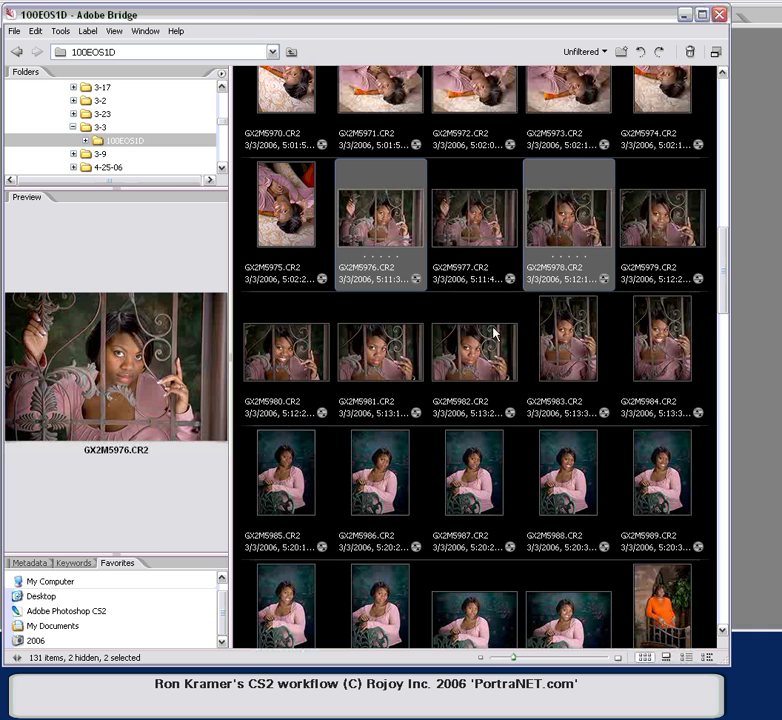
left_click(470, 366, "ctrl")
left_click(650, 352, "ctrl")
left_click(557, 498, "ctrl")
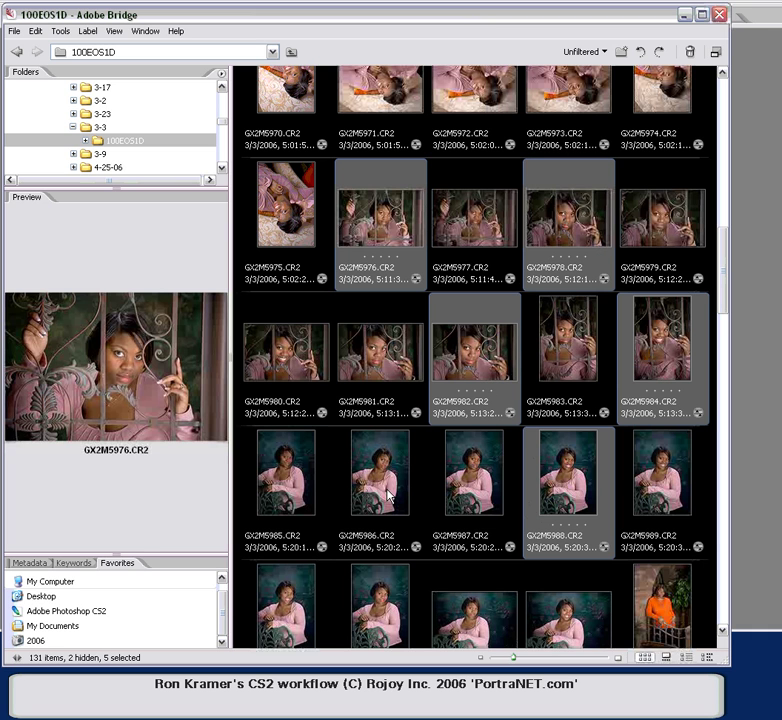
left_click(380, 475, "ctrl")
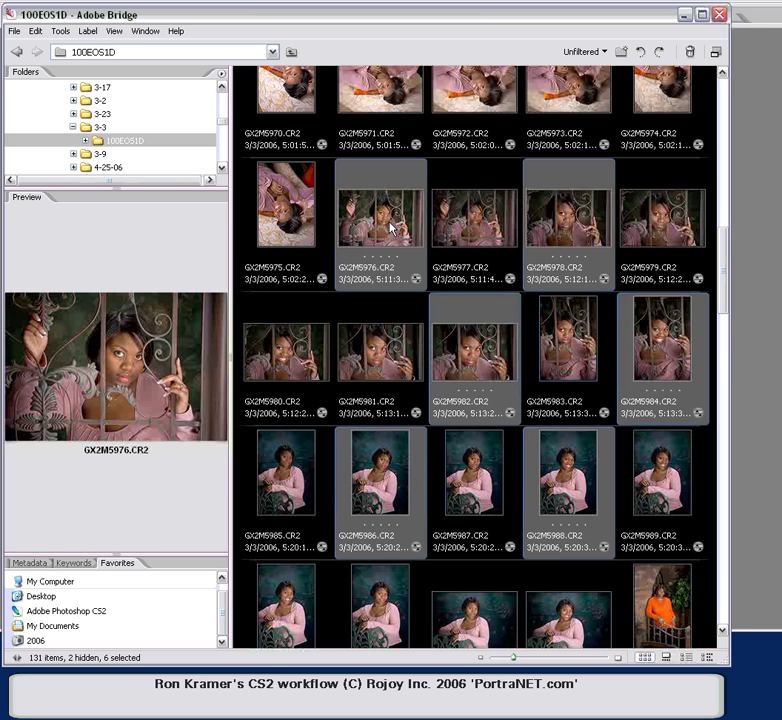
left_click(476, 97, "ctrl")
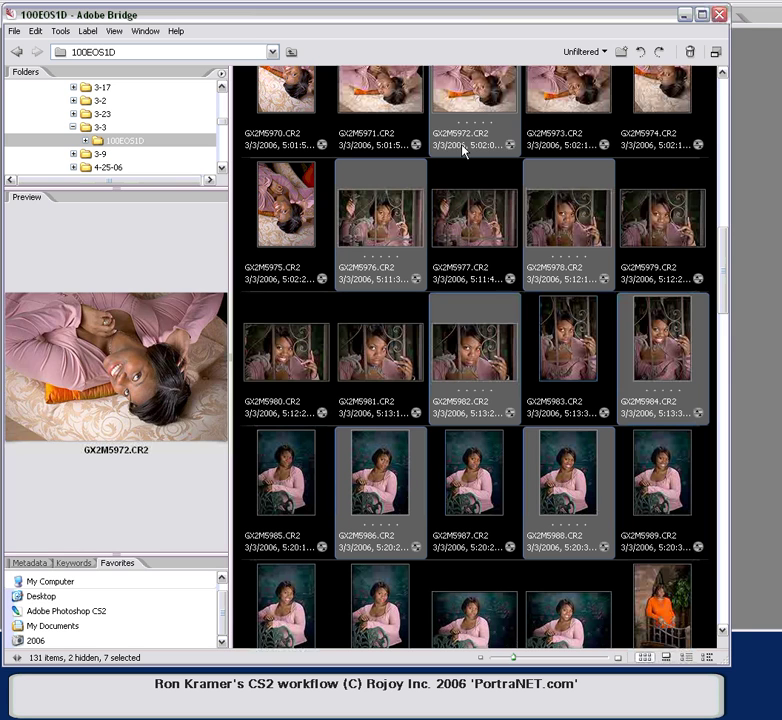
left_click(265, 483, "ctrl")
left_click(644, 475, "ctrl")
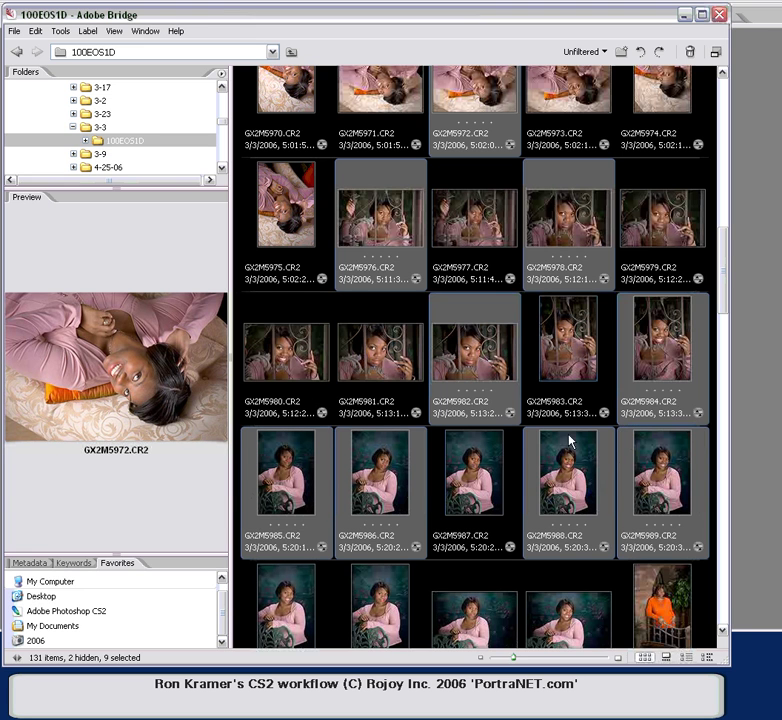
Step: Reduce the selection to GX2M5976.CR2 alone and extend it as a continuous range through GX2M5984.CR2
left_click(475, 220)
left_click(391, 222)
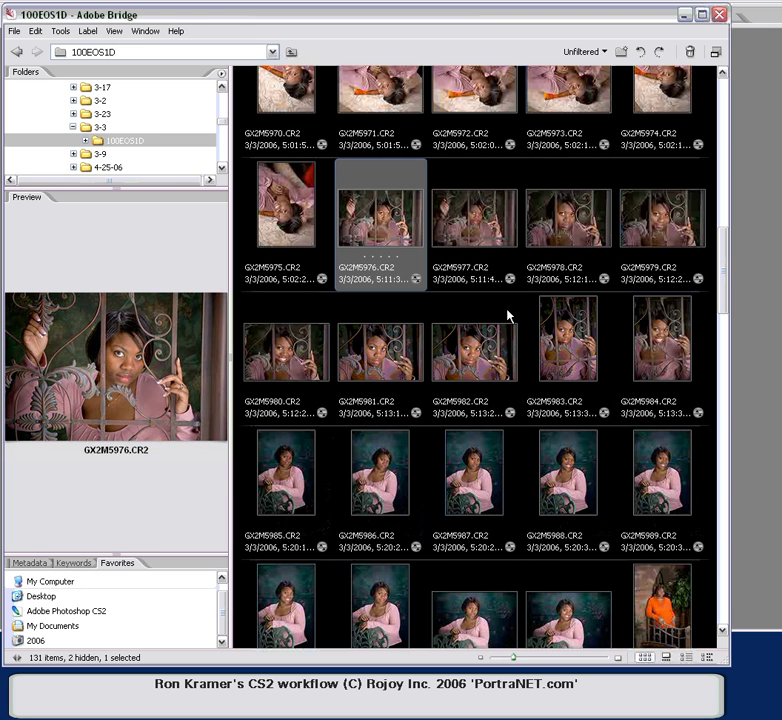
left_click(672, 362, "shift")
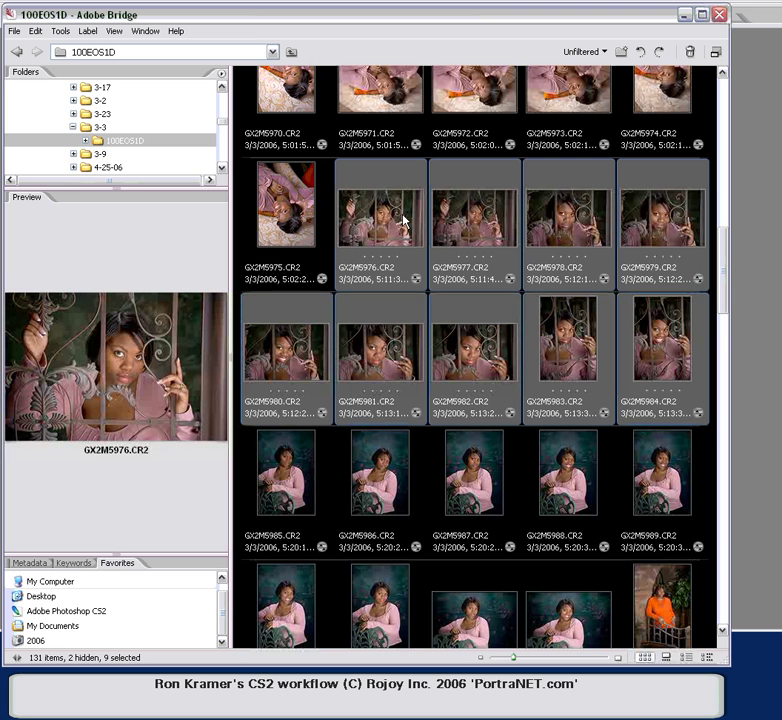
Step: Select only GX2M5976 through GX2M5980 plus GX2M5983 and GX2M5984, and apply the previous conversion settings to them
left_click(407, 256)
left_click(483, 224, "ctrl")
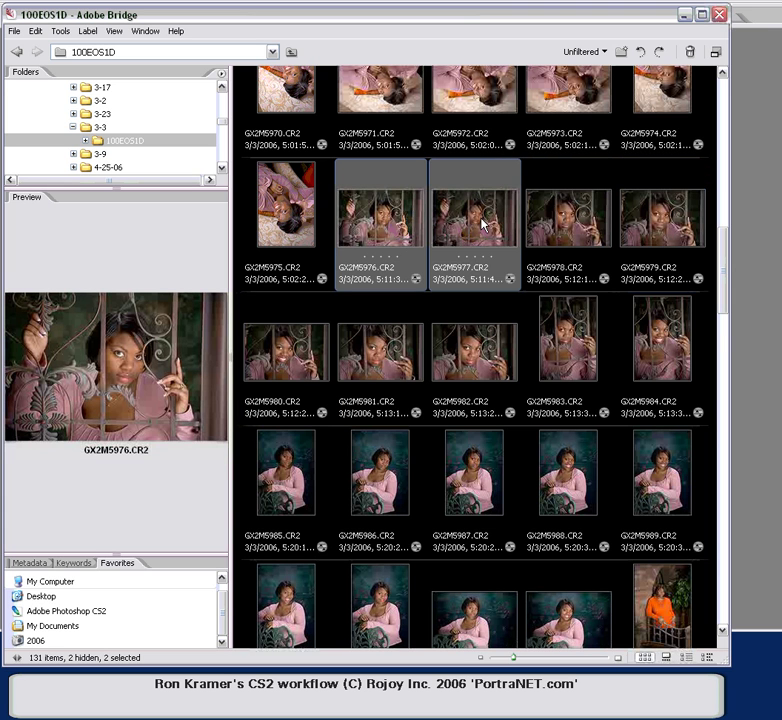
left_click(570, 232, "ctrl")
left_click(666, 230, "ctrl")
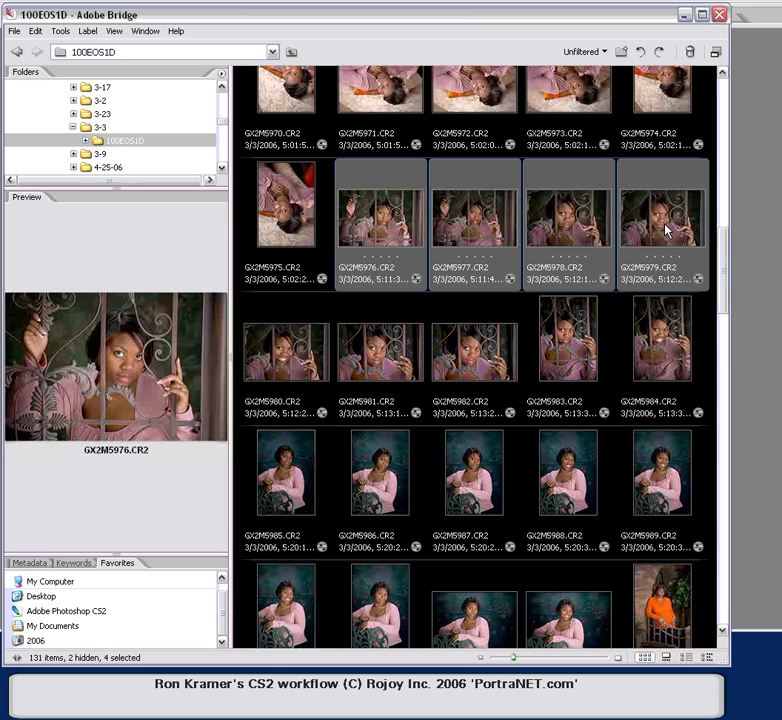
left_click(290, 367, "ctrl")
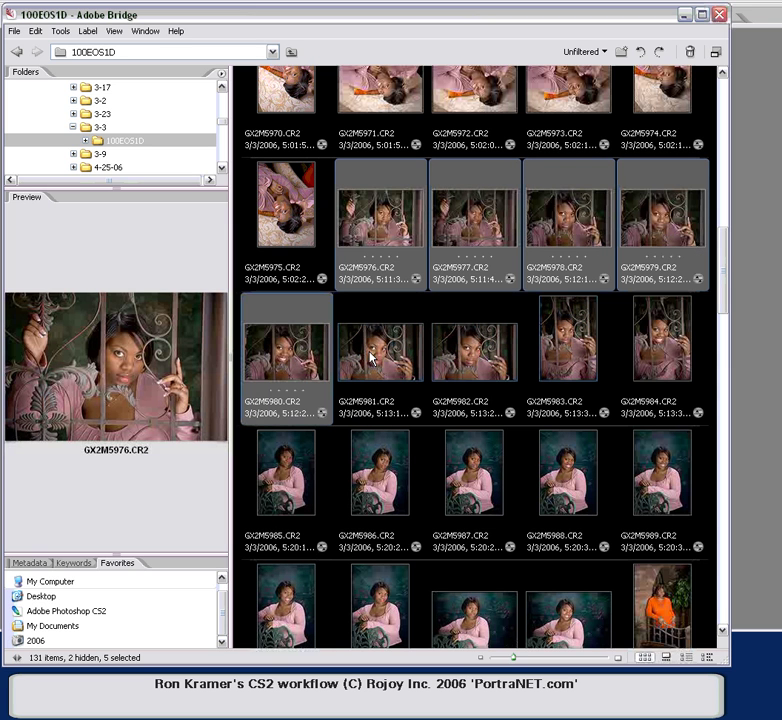
left_click(576, 348, "ctrl")
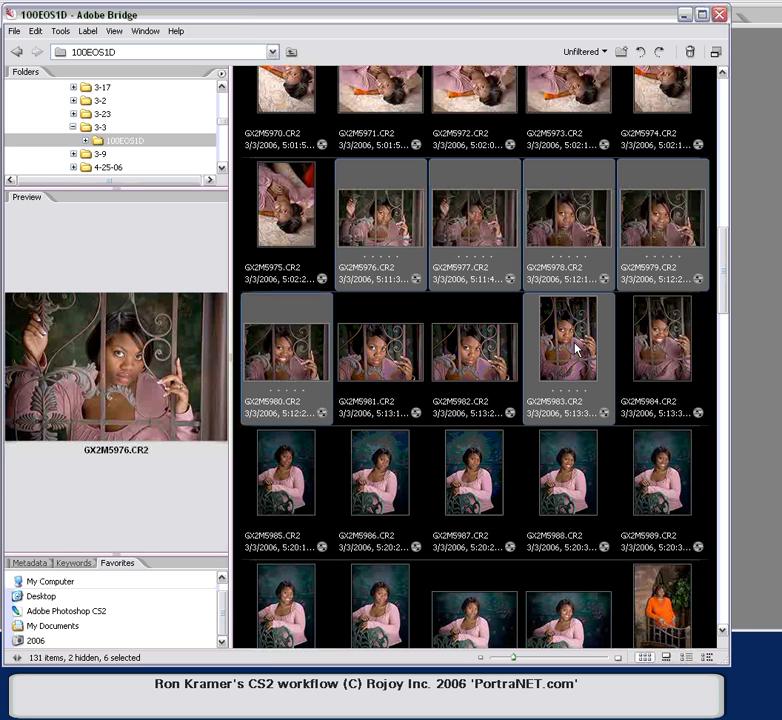
left_click(656, 347, "ctrl")
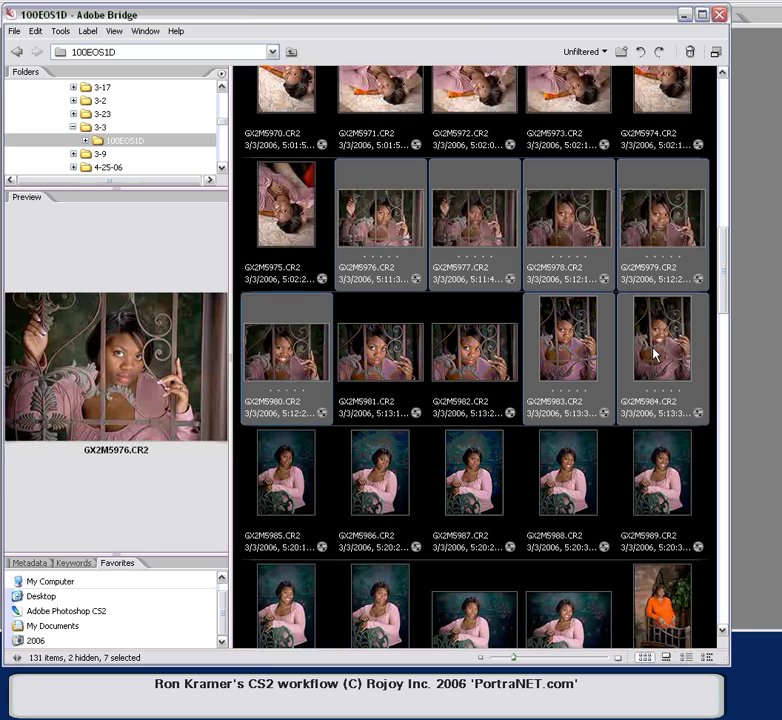
right_click(577, 327)
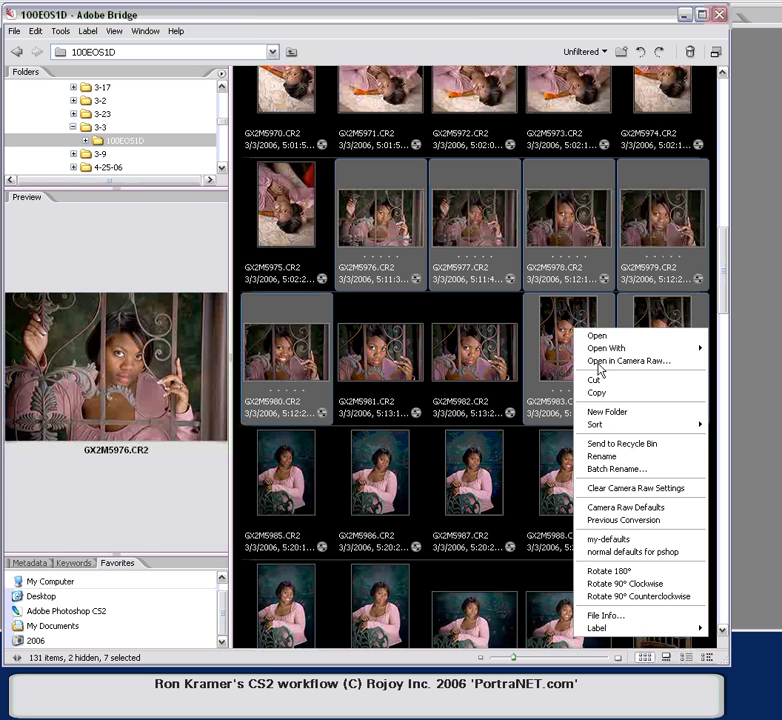
left_click(614, 520)
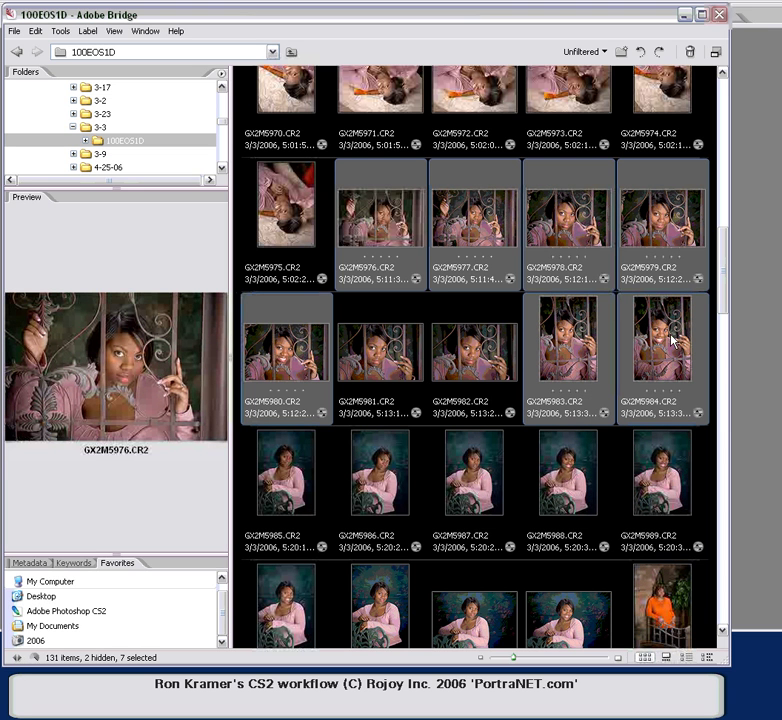
Step: In Camera Raw, raise the exposure of GX2M5981.CR2 to +0.55 and keep the change
double_click(386, 362)
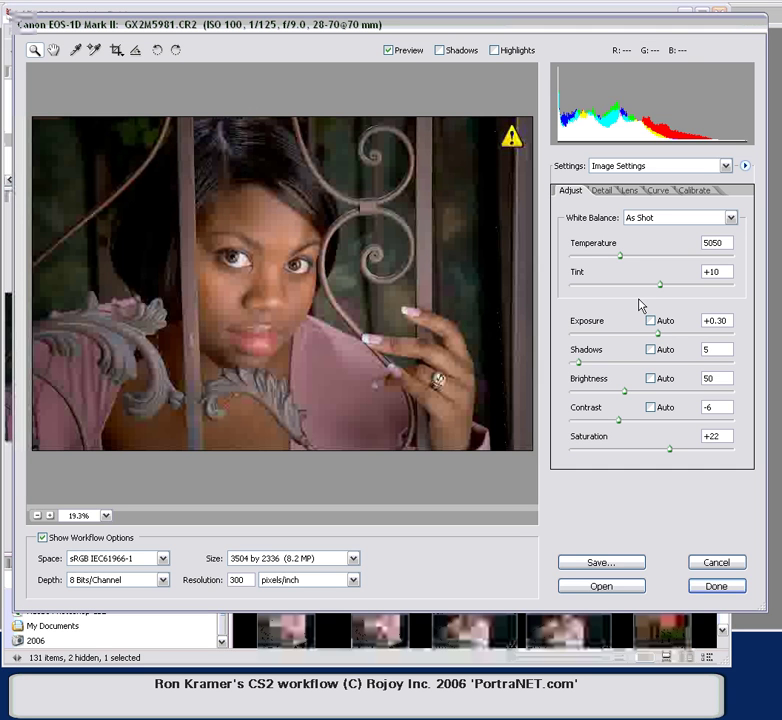
left_click_drag(657, 333, 663, 334)
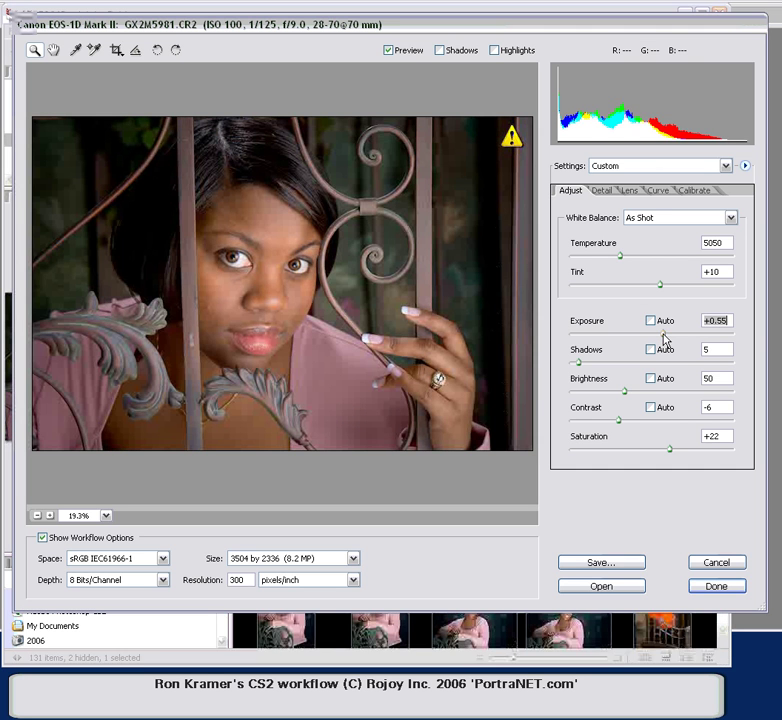
left_click(692, 586)
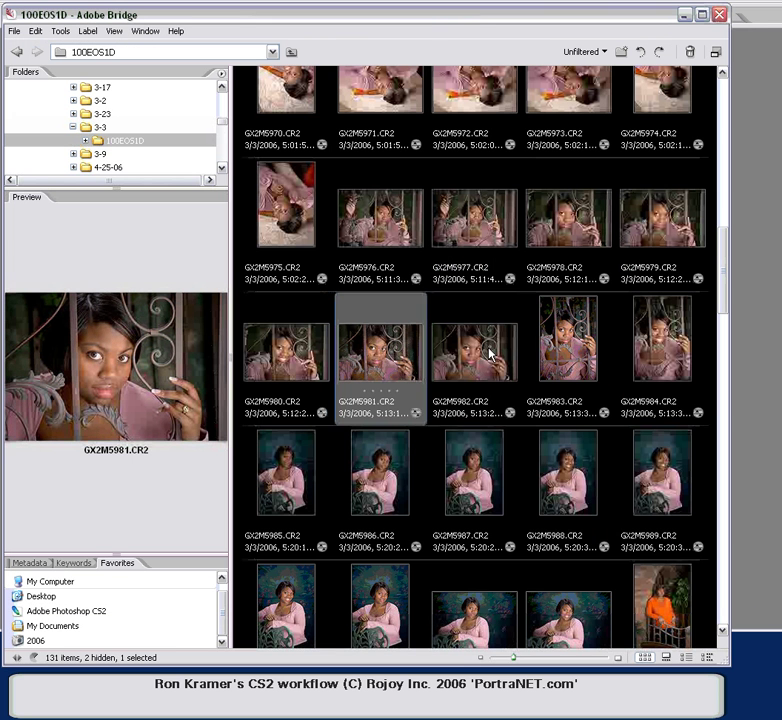
Step: Add GX2M5982.CR2 to the selection with GX2M5981.CR2 and apply the previous conversion settings to both
left_click(487, 349, "ctrl")
right_click(495, 348)
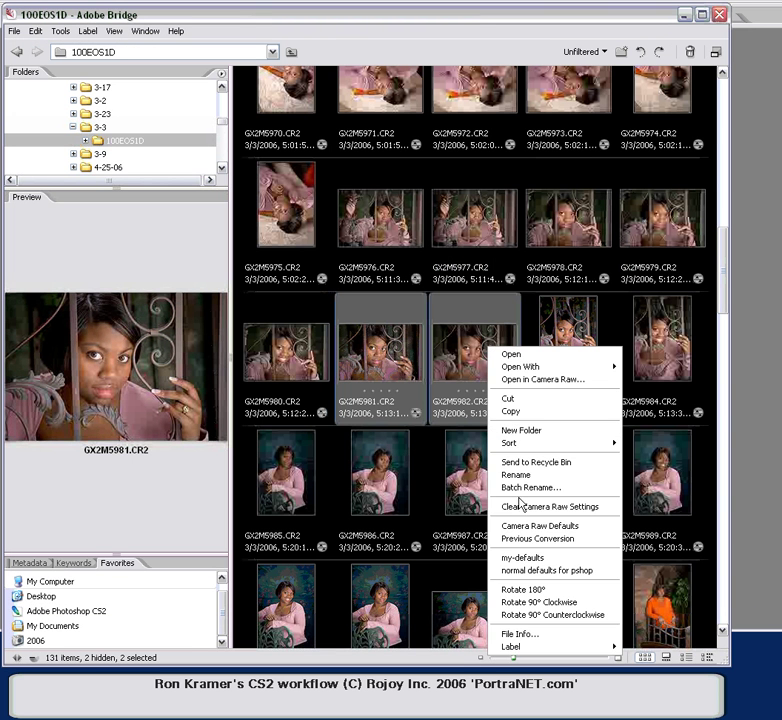
left_click(529, 537)
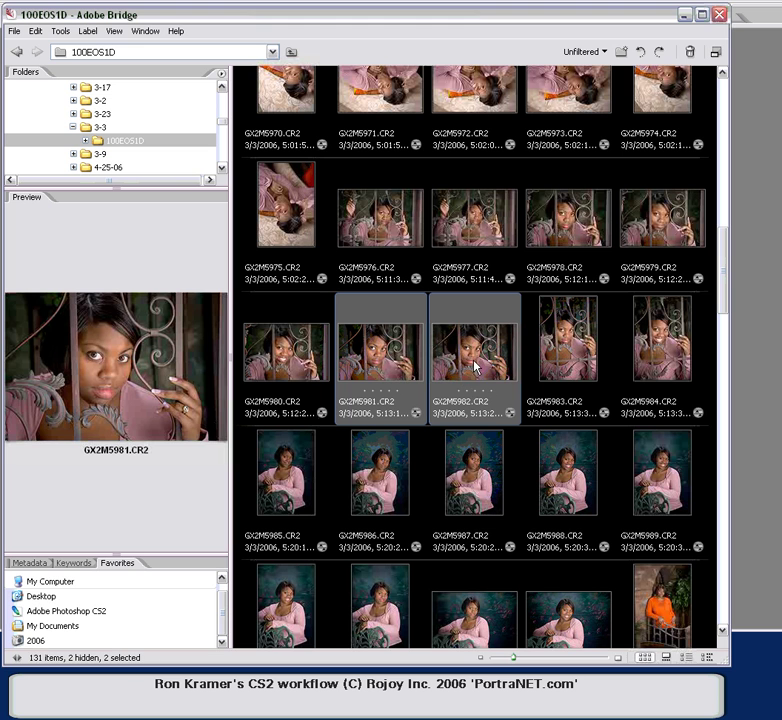
Step: In Camera Raw, set the exposure of GX2M5985.CR2 to +1.40 and the contrast to -21, and keep the changes
left_click_drag(720, 240, 723, 274)
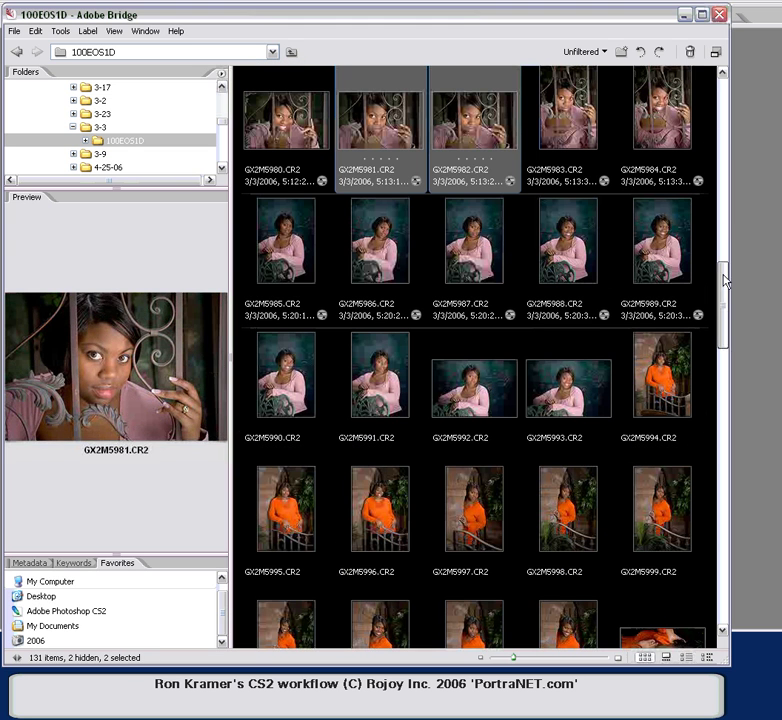
left_click(282, 250)
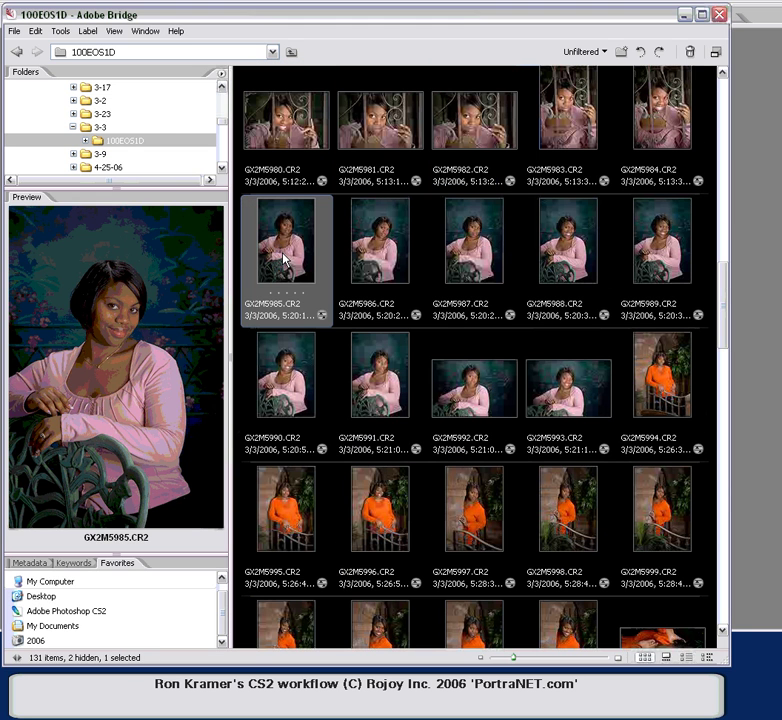
double_click(283, 258)
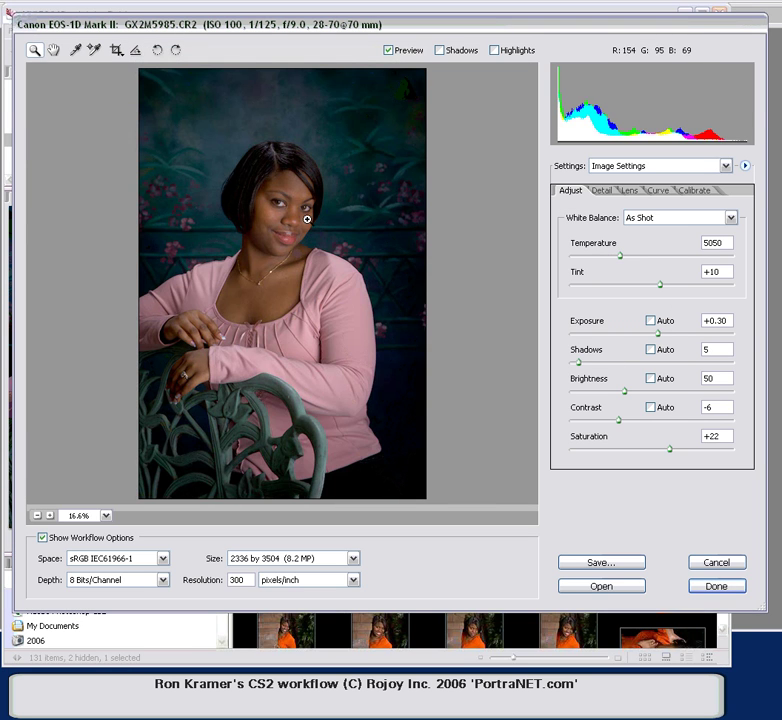
left_click_drag(658, 334, 670, 338)
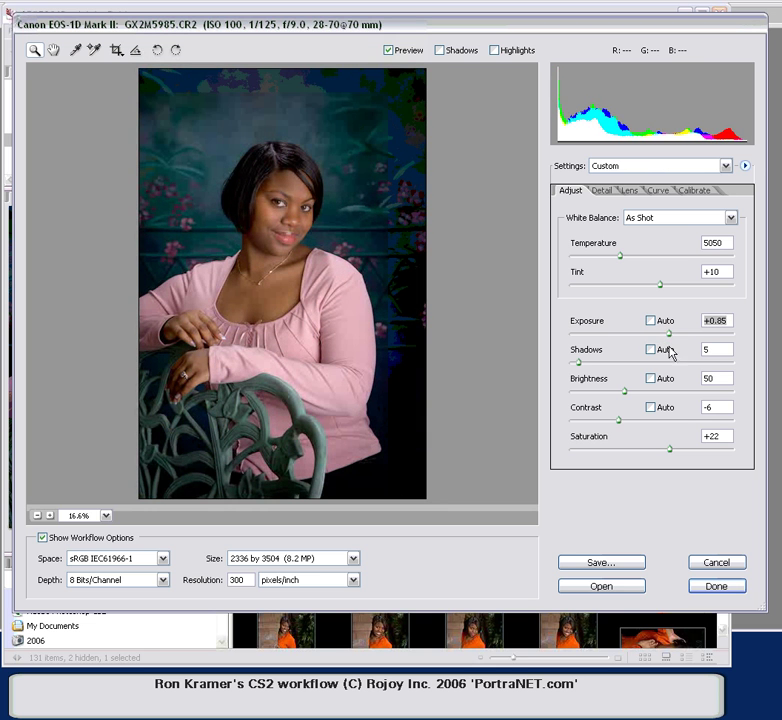
left_click_drag(674, 337, 679, 339)
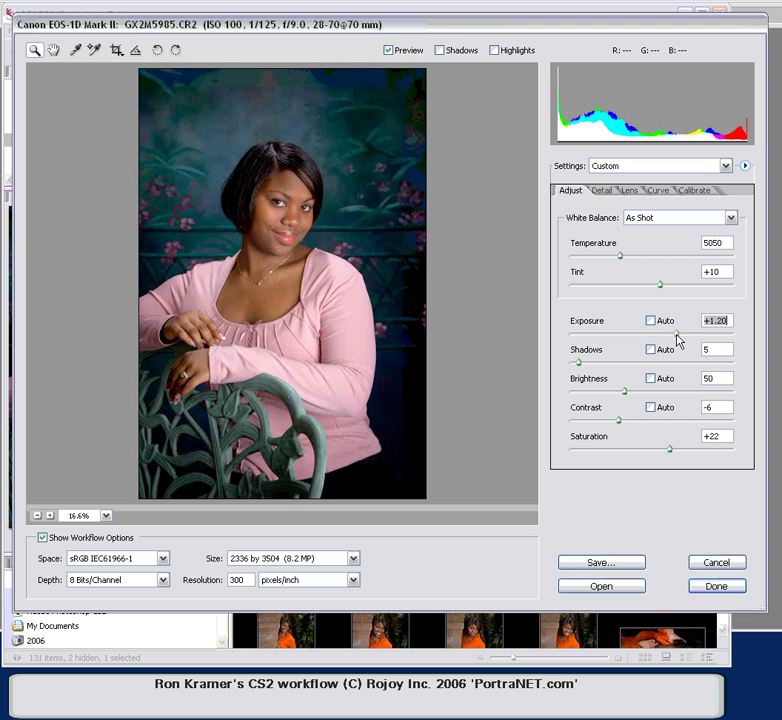
left_click(611, 421)
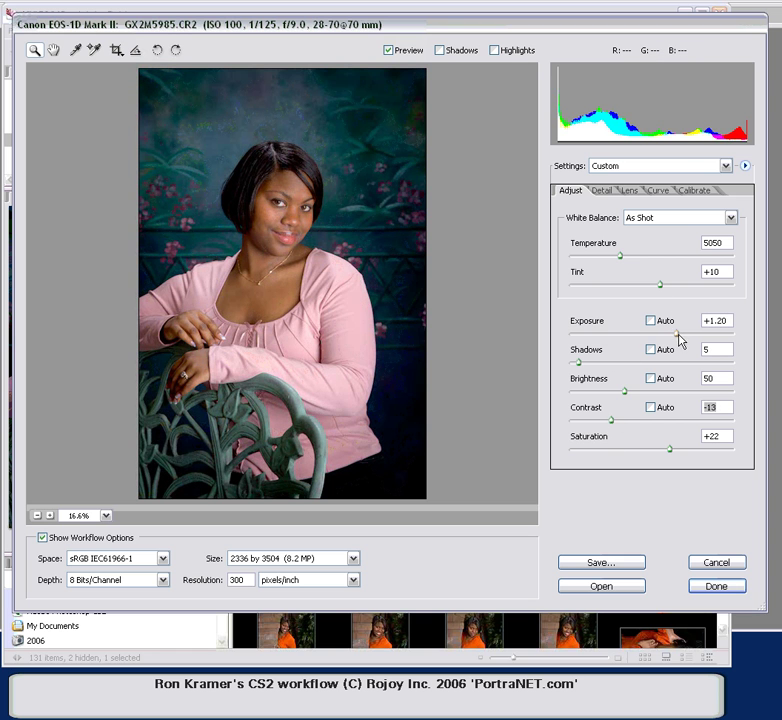
left_click(681, 340)
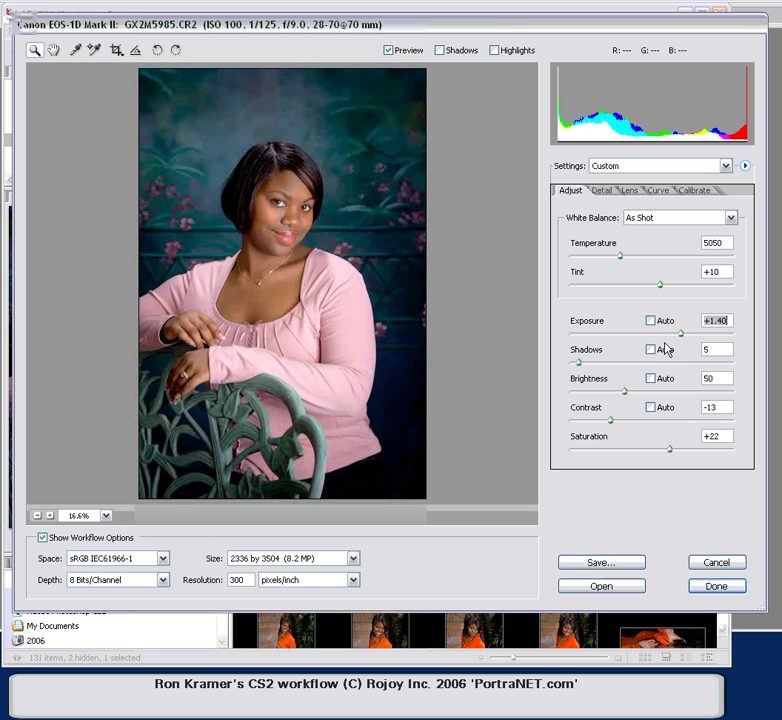
left_click(608, 422)
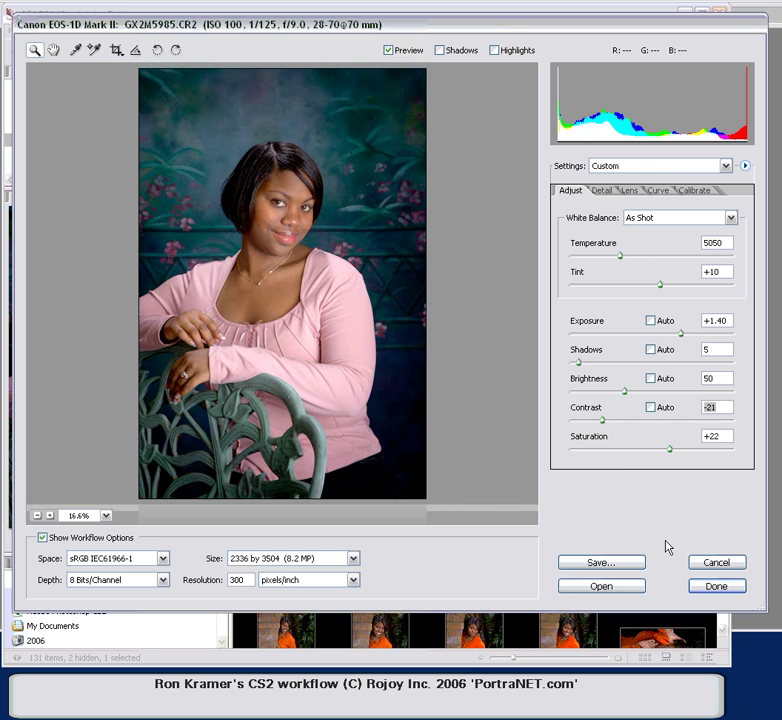
left_click(736, 588)
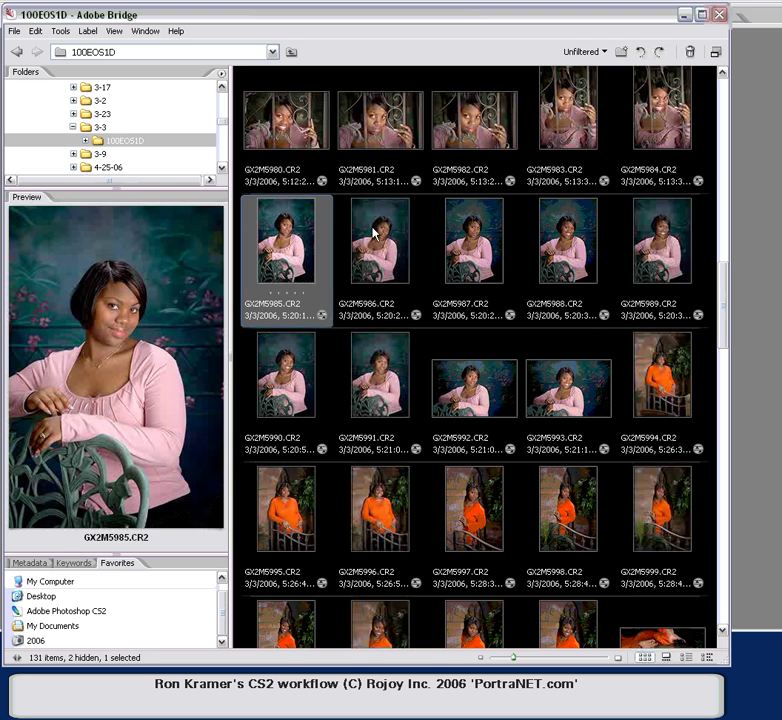
Step: Preview the pink-sweater portraits between GX2M5985 and GX2M5992 one by one to judge whether their exposure and pose match
key("Right")
left_click(447, 262)
left_click(565, 258)
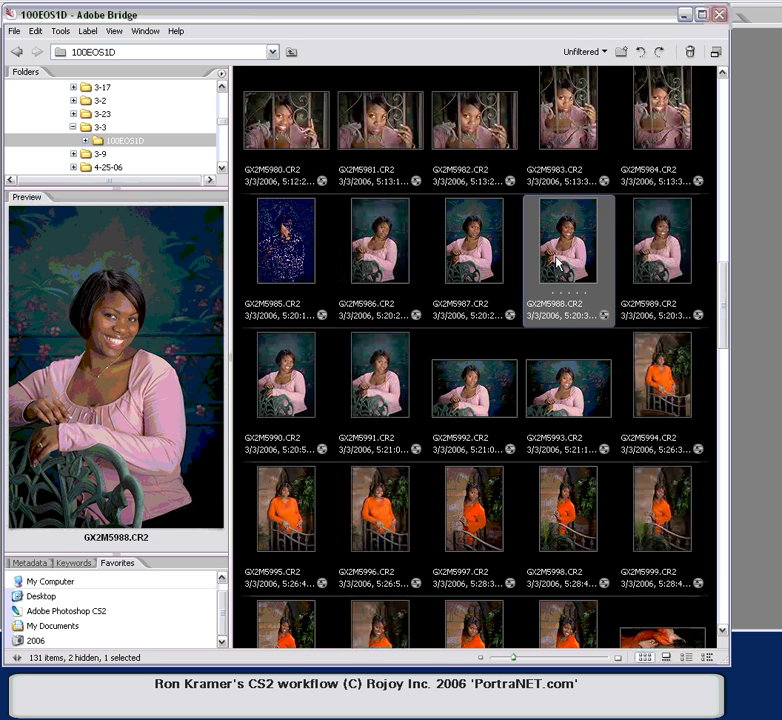
left_click(672, 258)
left_click(305, 255)
left_click(383, 257)
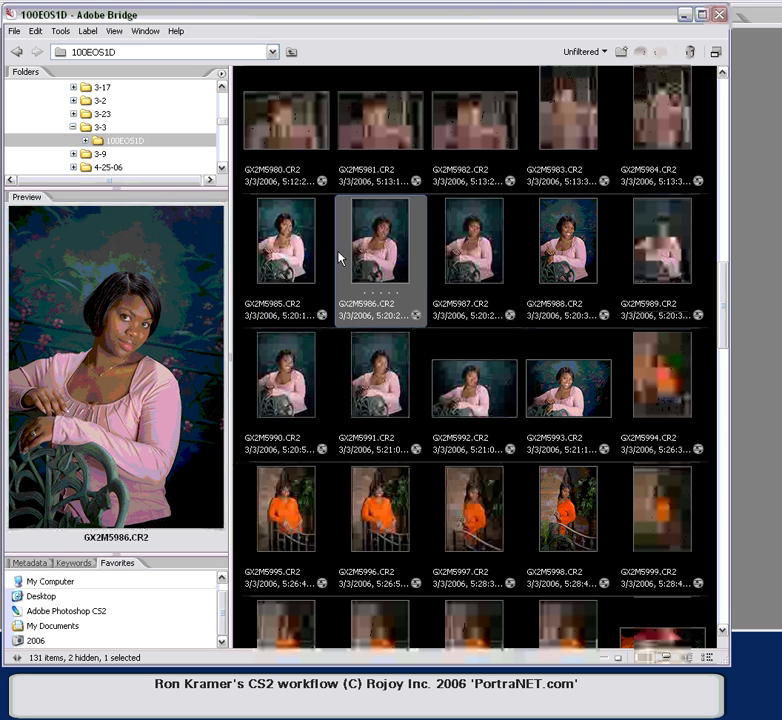
left_click(290, 250)
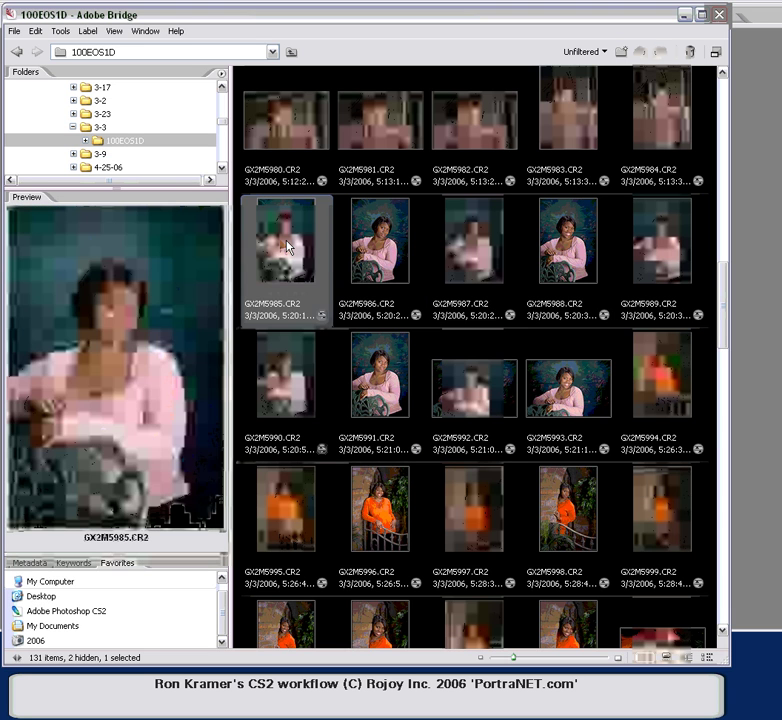
left_click(415, 255)
left_click(508, 251)
left_click(555, 250)
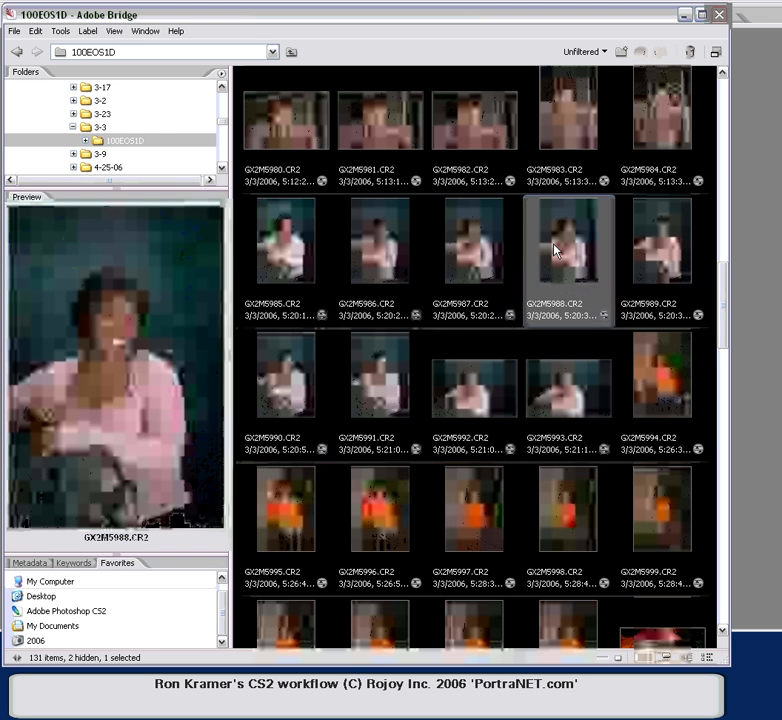
left_click(660, 257)
left_click(326, 390)
left_click(368, 390)
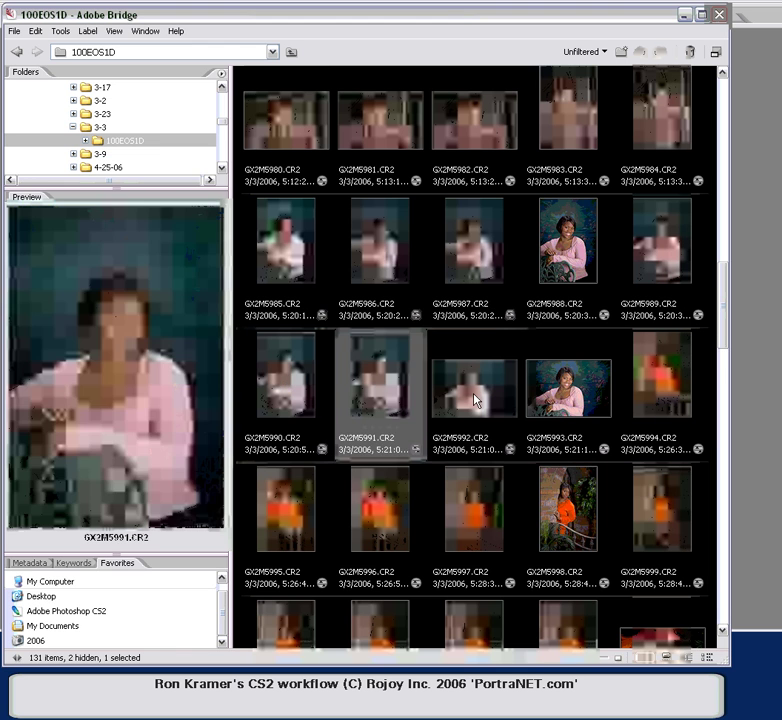
left_click(475, 398)
Step: Compare the previews of GX2M5989.CR2 and GX2M5990.CR2 by switching back and forth between them
left_click(290, 390)
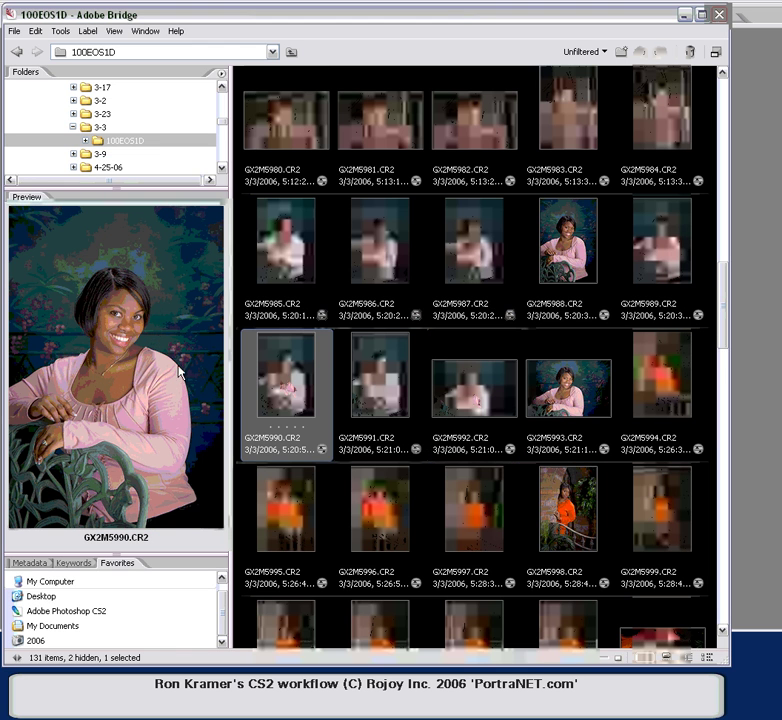
left_click(665, 250)
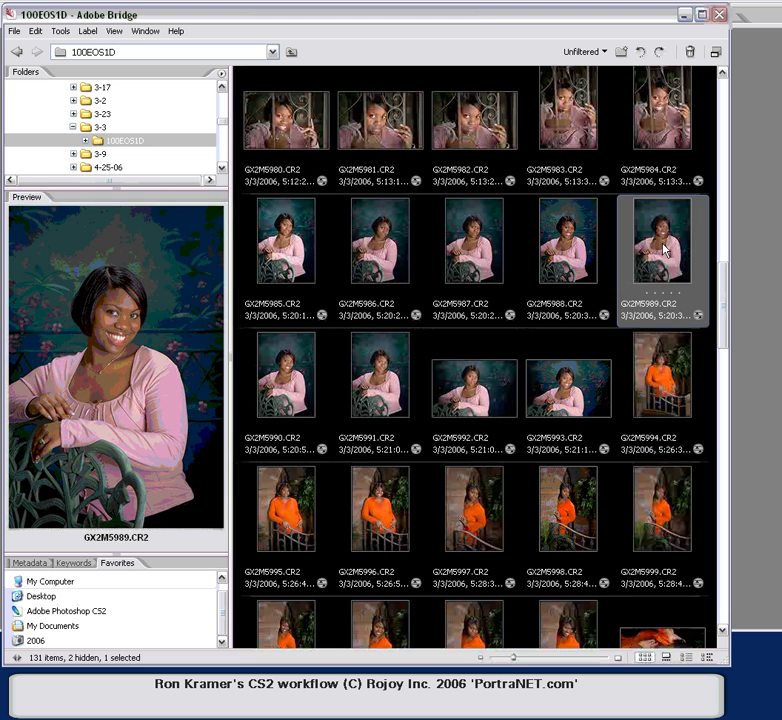
left_click(290, 383)
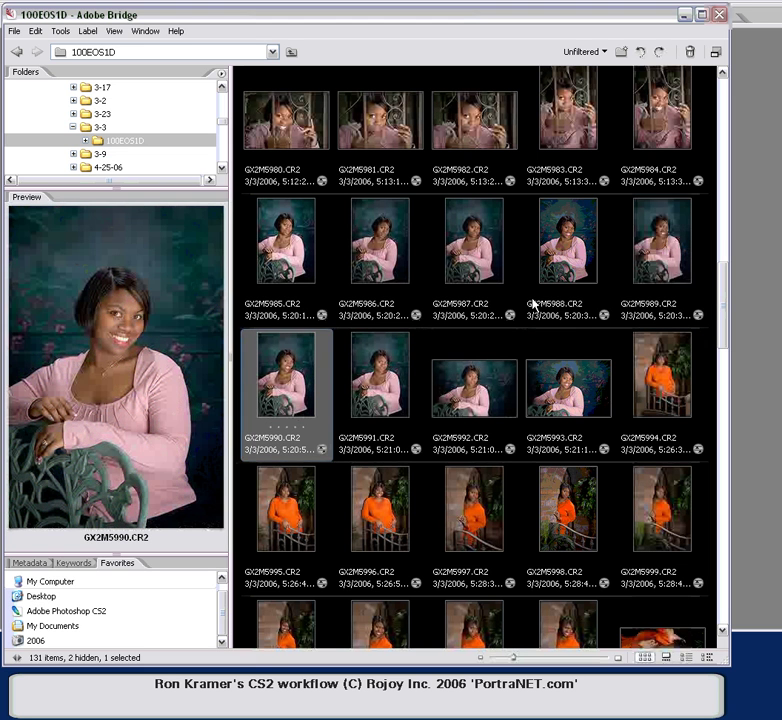
left_click(668, 245)
left_click(283, 390)
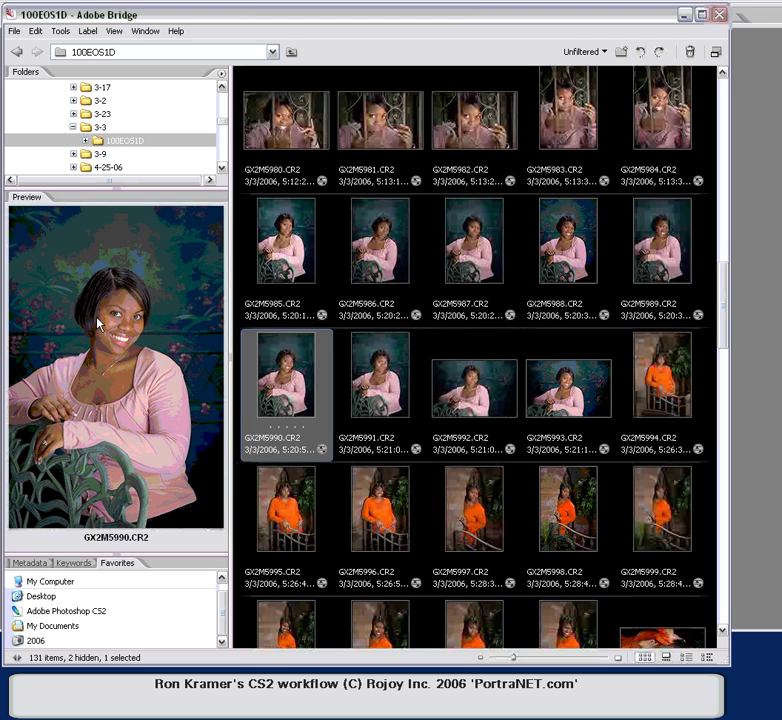
left_click(645, 247)
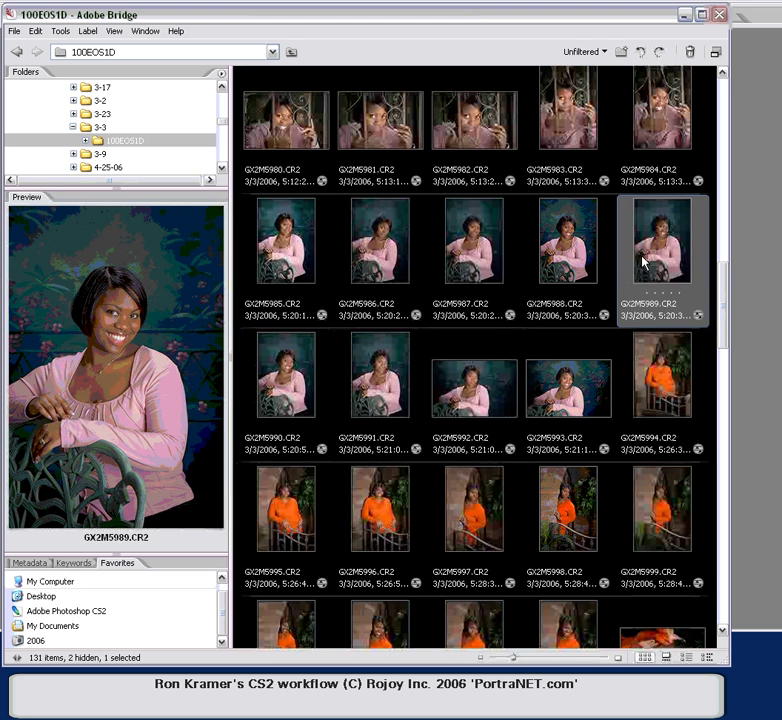
left_click(285, 385)
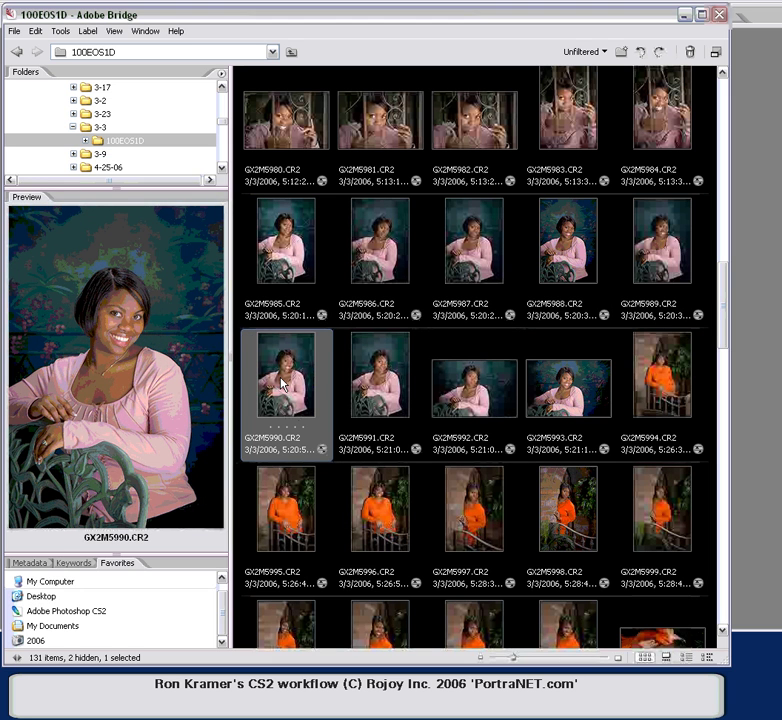
Step: Select the range GX2M5985.CR2 through GX2M5993.CR2 and apply the previous conversion settings to it
left_click(289, 240)
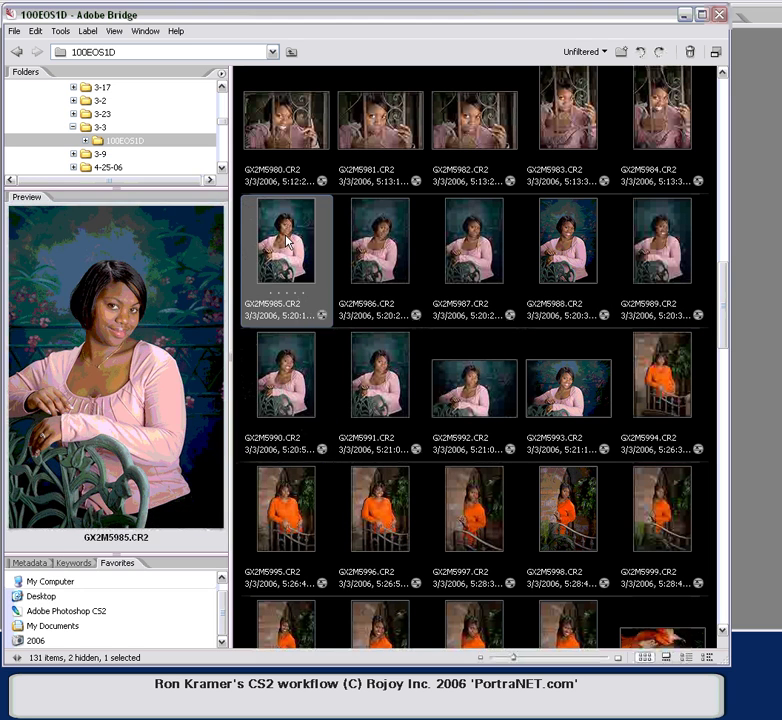
left_click(561, 395, "shift")
right_click(558, 388)
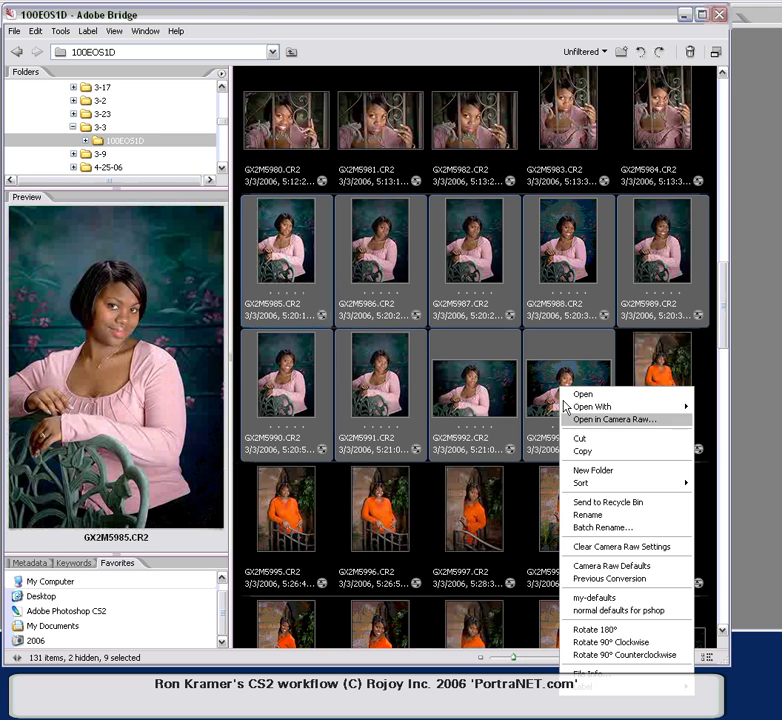
left_click(603, 579)
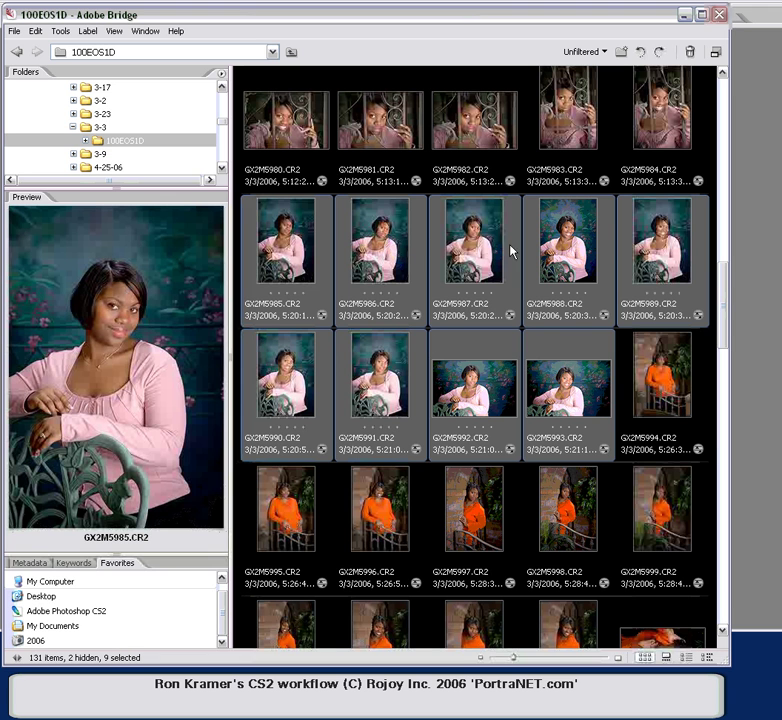
Step: Select GX2M5985.CR2, enlarge the metadata pane, and examine its Exif camera data and Camera Raw settings
left_click(286, 240)
left_click(351, 117)
left_click(287, 222)
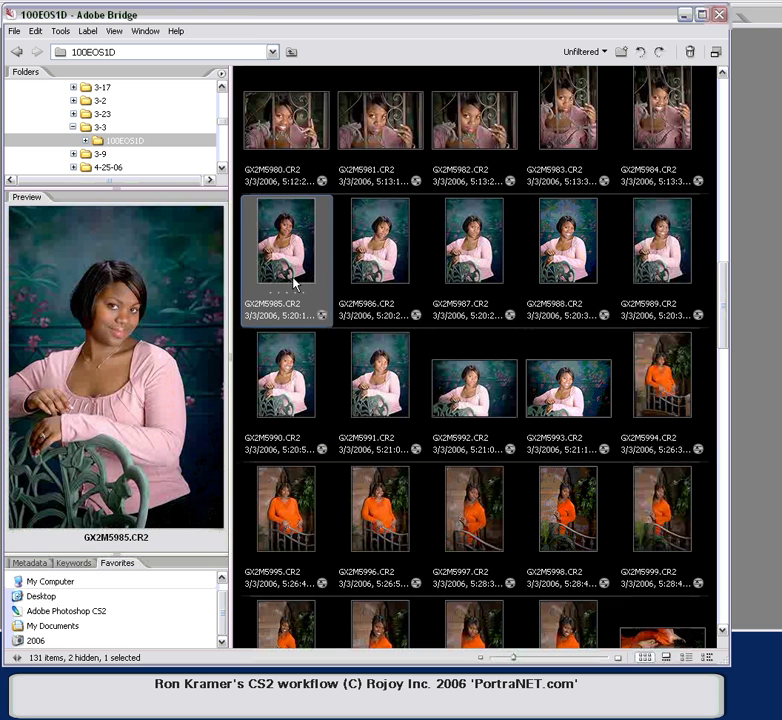
left_click_drag(180, 552, 171, 470)
left_click(30, 476)
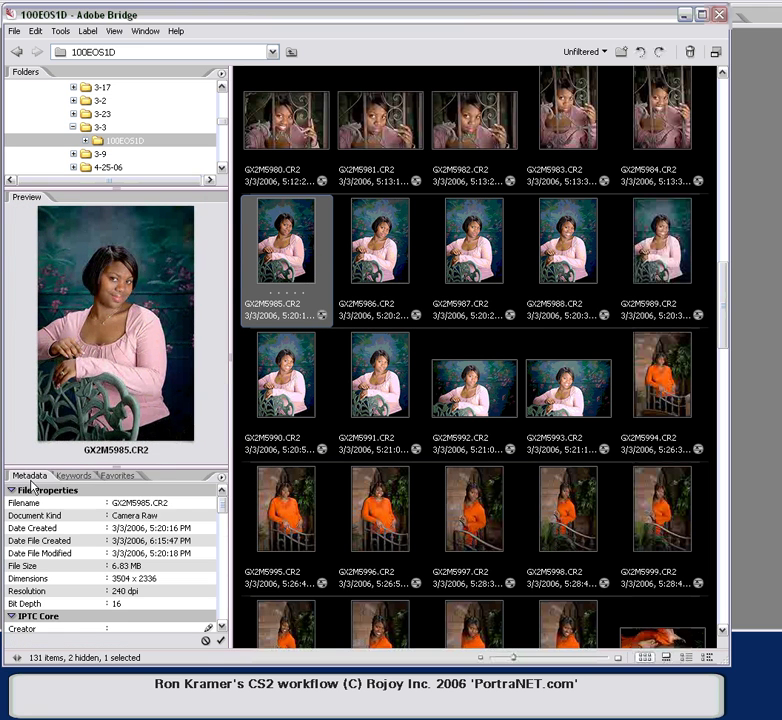
scroll(224, 508, "down", 1)
left_click_drag(224, 511, 218, 569)
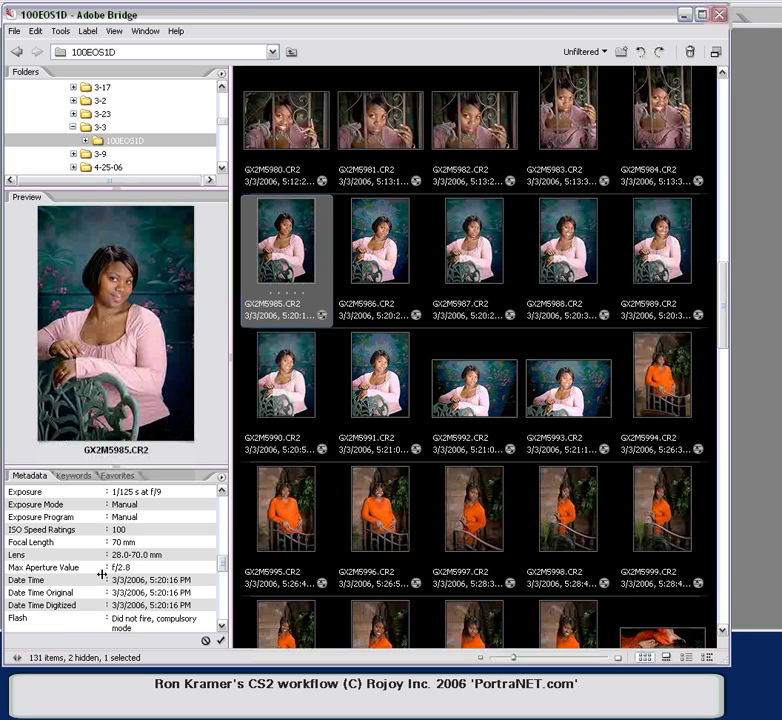
left_click_drag(221, 559, 226, 594)
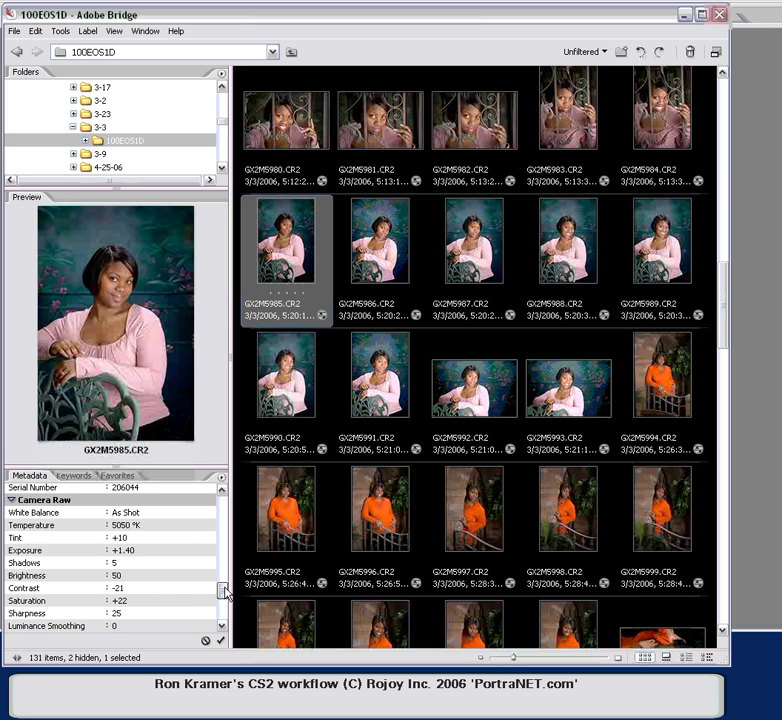
left_click_drag(226, 594, 227, 566)
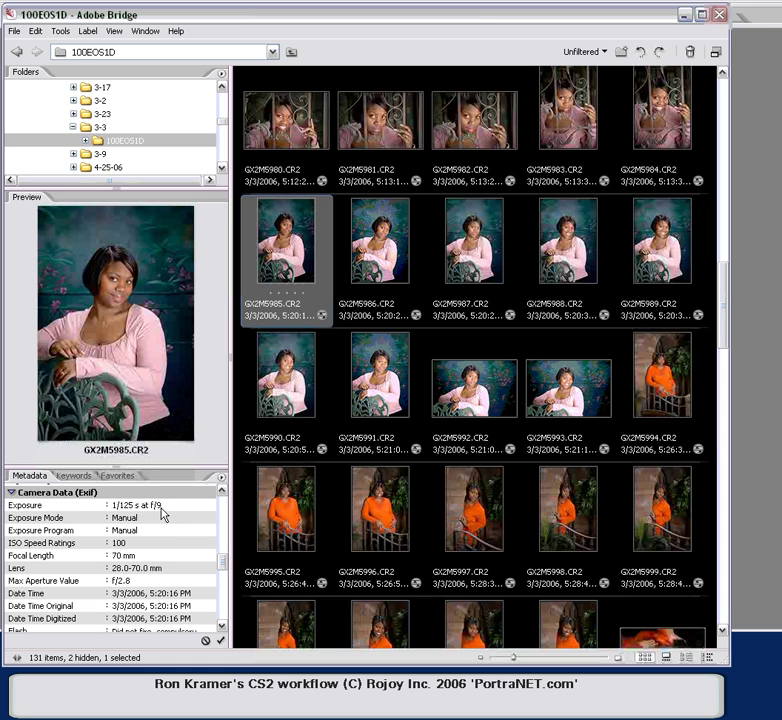
Step: Compare the Exif exposure data of GX2M5985.CR2 and GX2M5986.CR2 by switching back and forth between them
left_click(380, 242)
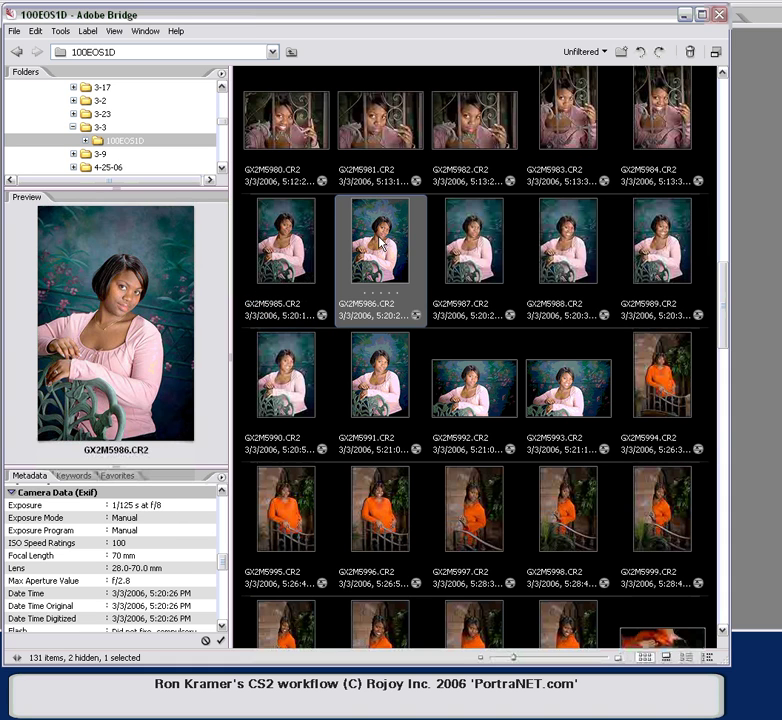
left_click(275, 254)
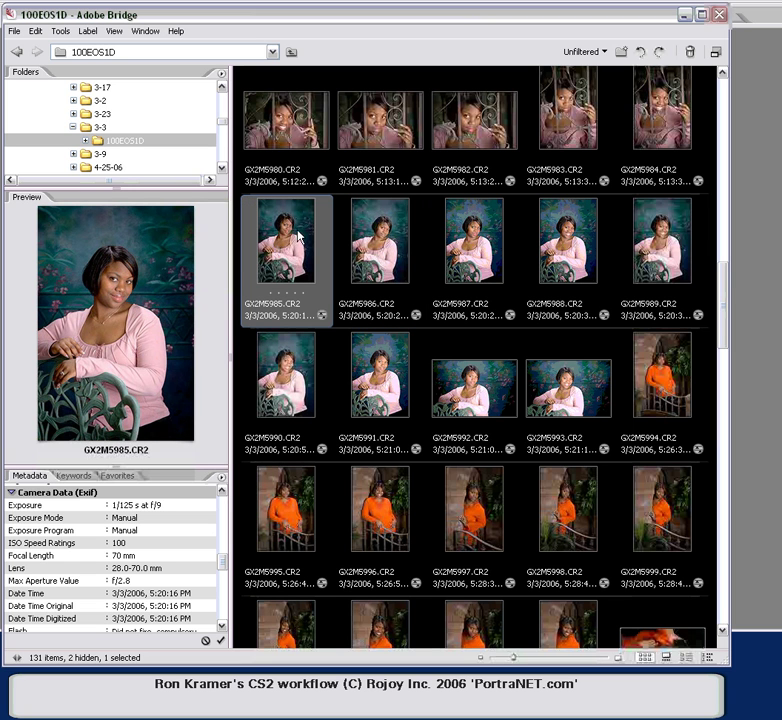
left_click(386, 256)
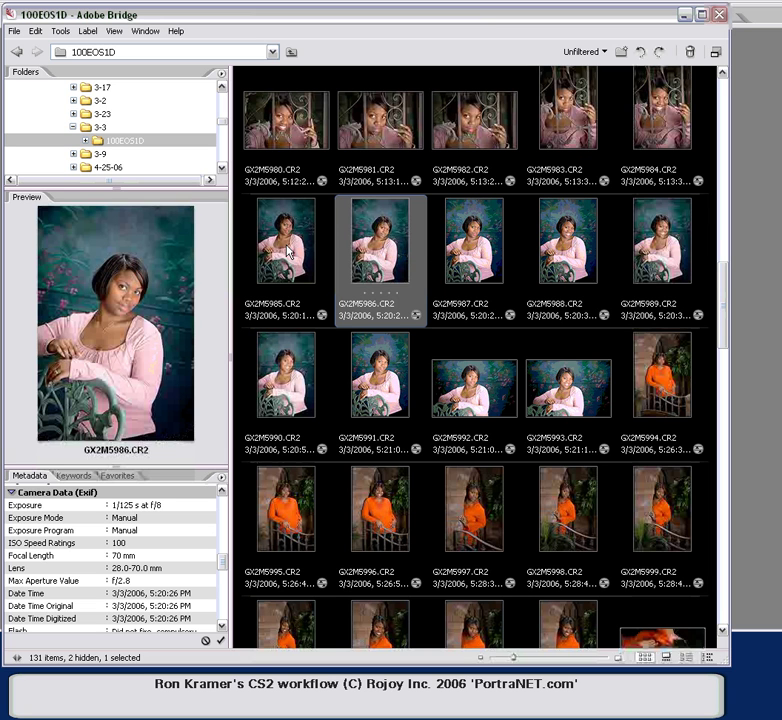
key("Left")
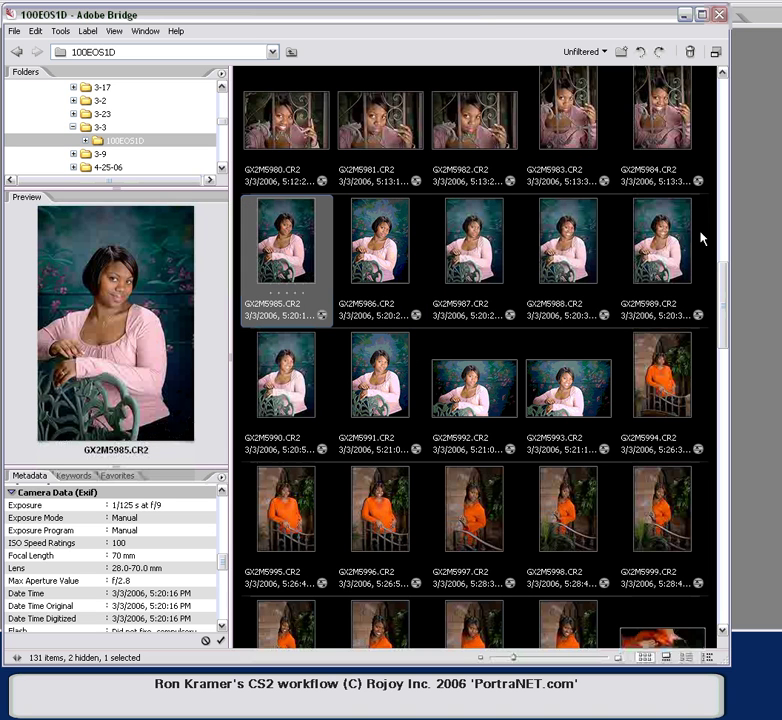
Step: In Camera Raw, set the exposure of GX2M5986.CR2 to +0.95 and keep the change
left_click(389, 253)
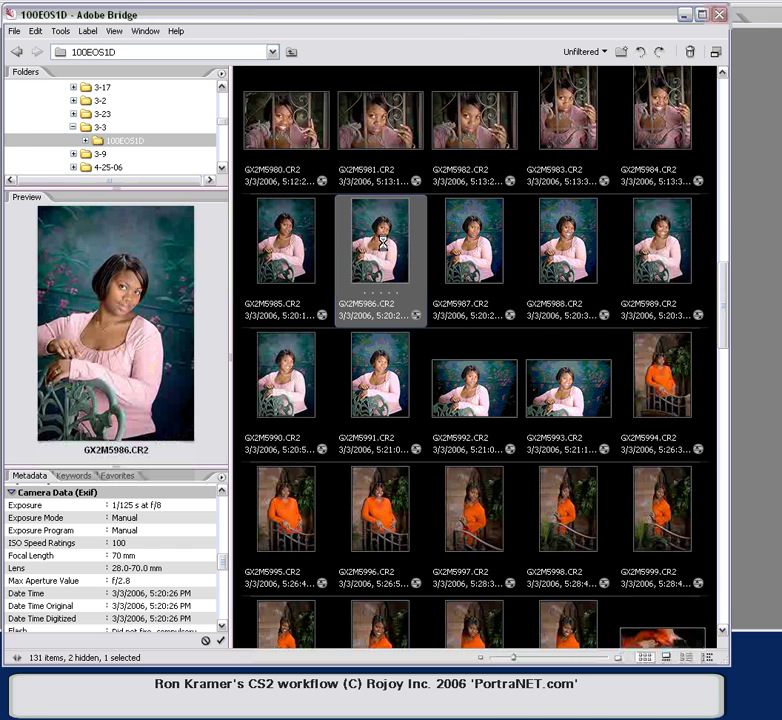
double_click(389, 256)
left_click_drag(674, 343, 667, 342)
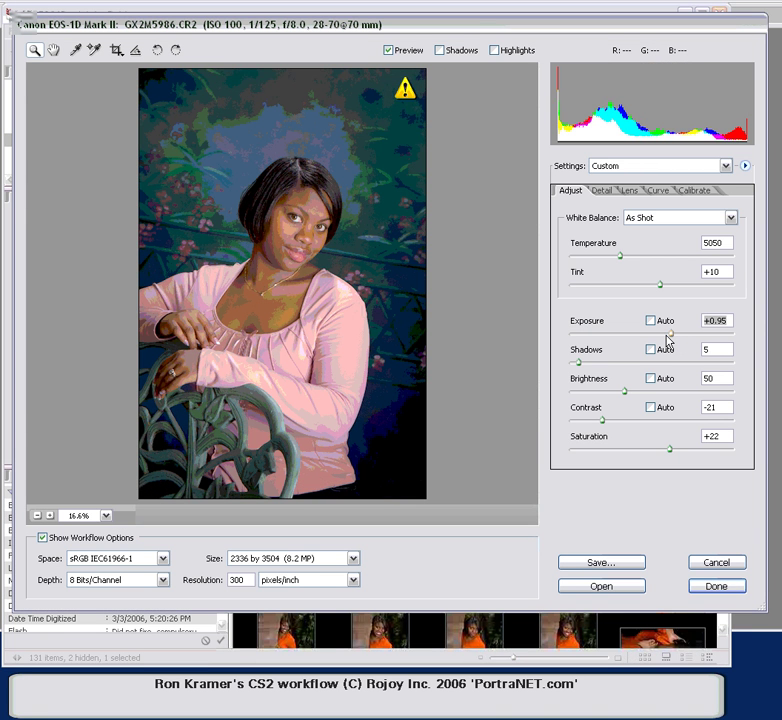
left_click(703, 588)
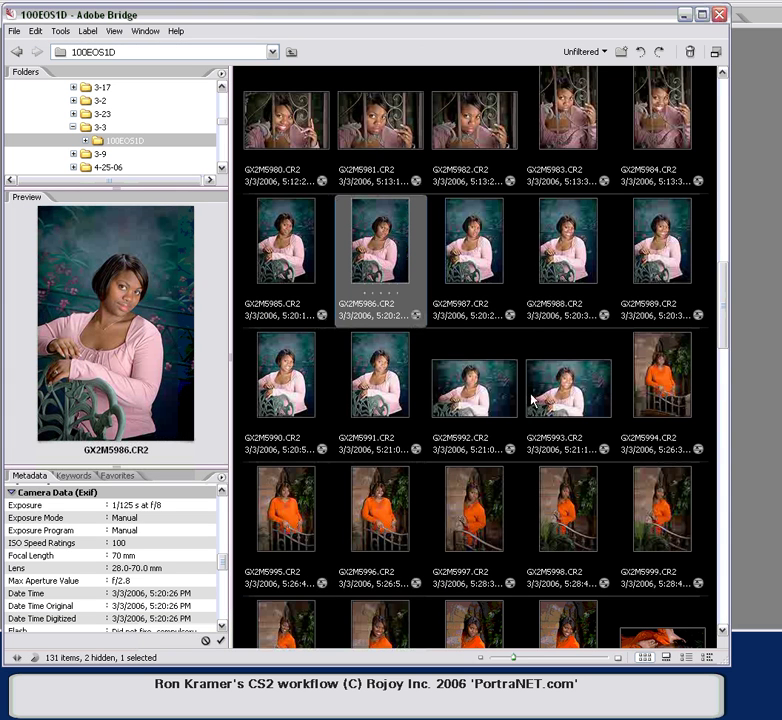
Step: Apply the previous conversion settings to GX2M5986.CR2 through GX2M5993.CR2, and compare the previews of GX2M5985 and GX2M5986
left_click(568, 400, "shift")
right_click(568, 400)
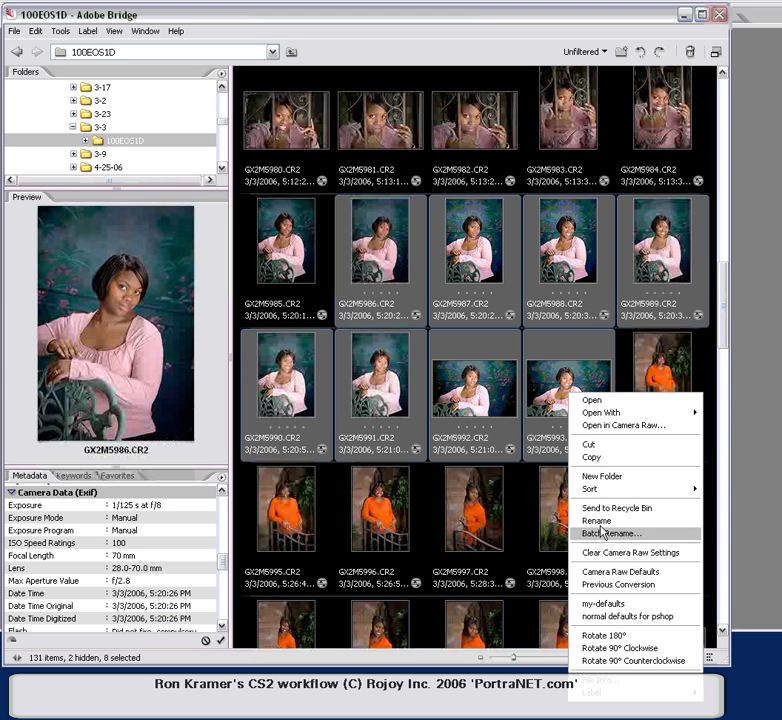
left_click(615, 584)
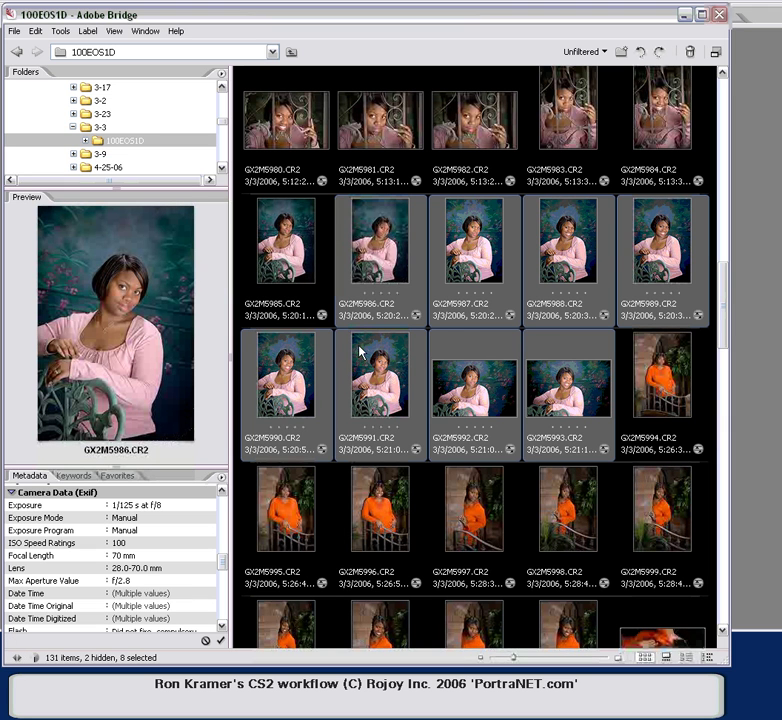
left_click(275, 272)
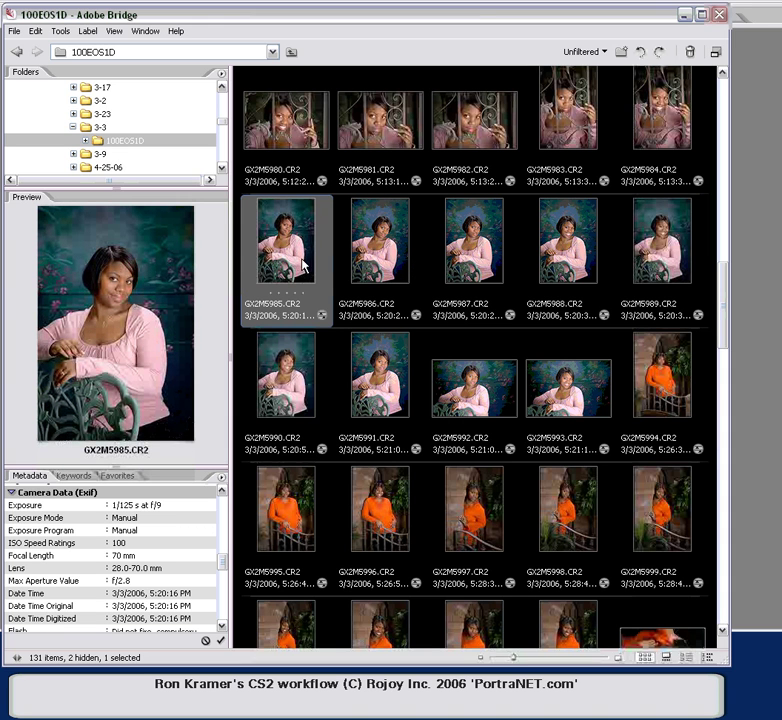
left_click(381, 262)
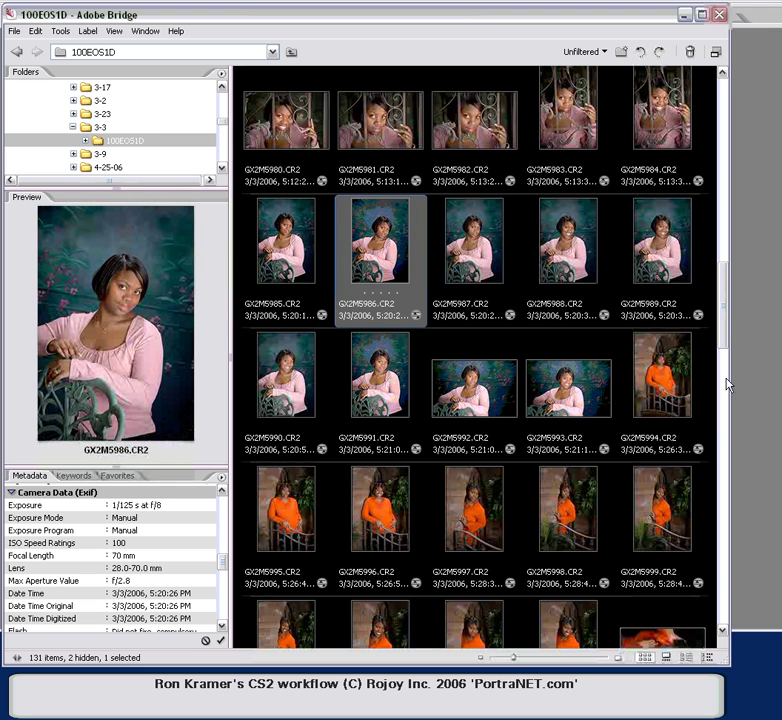
Step: Open GX2M5994.CR2 in Camera Raw and try exposures of +0.60, -0.10 and -0.35, judging them against the histogram
scroll(727, 330, "down", 1)
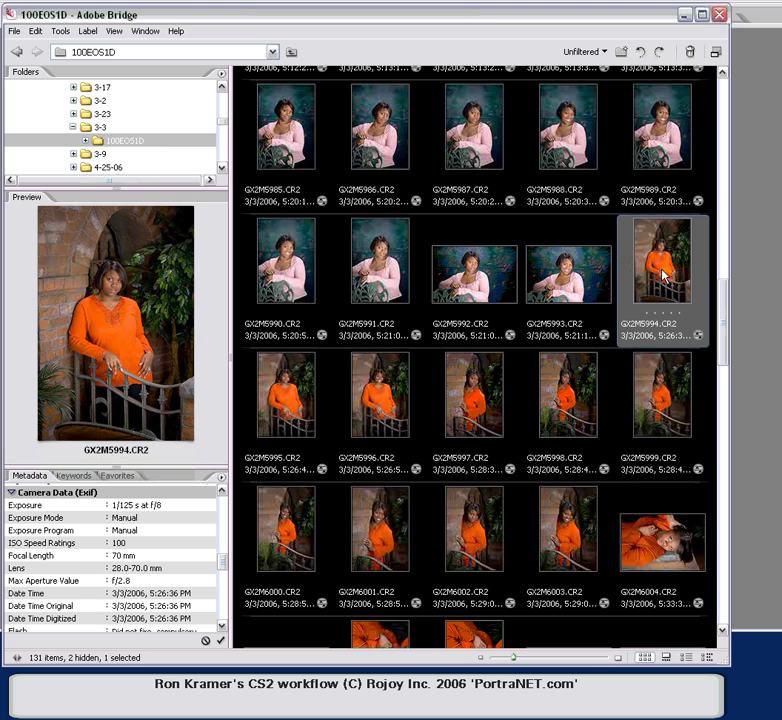
double_click(662, 272)
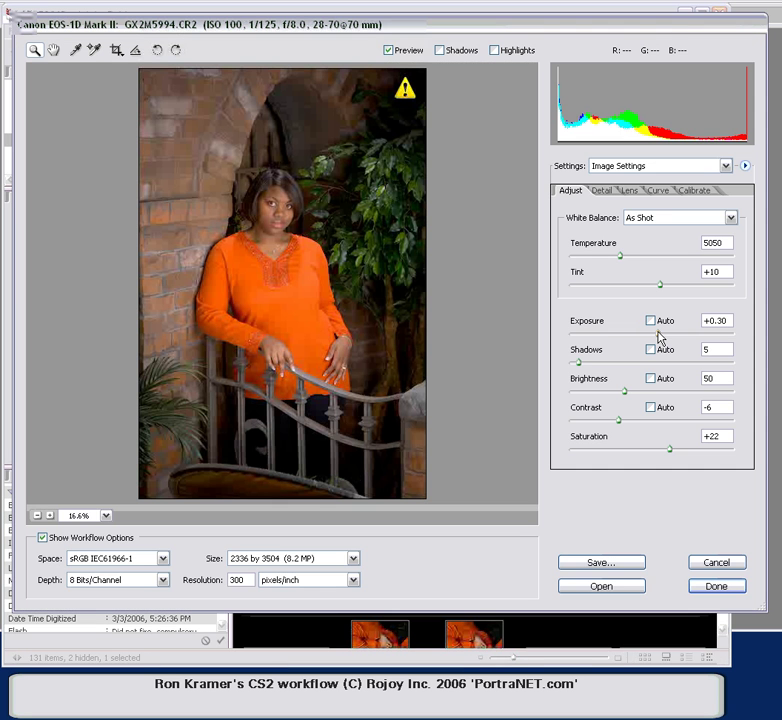
left_click_drag(660, 334, 664, 336)
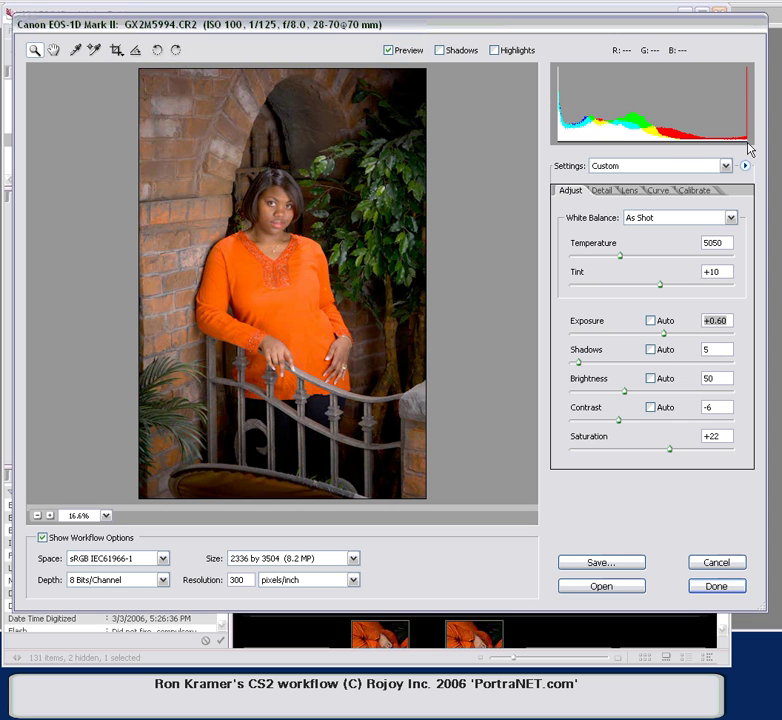
left_click_drag(659, 333, 650, 335)
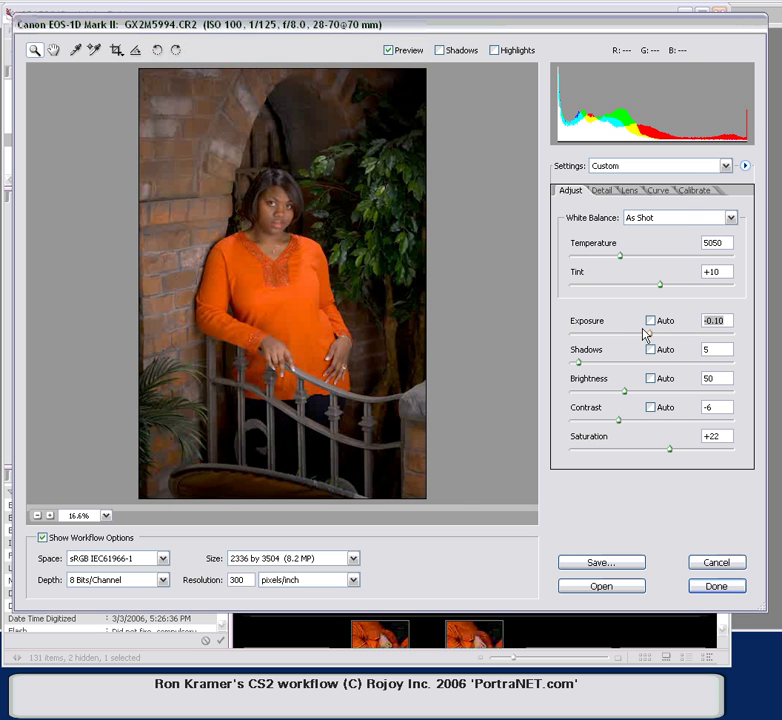
left_click_drag(648, 334, 644, 334)
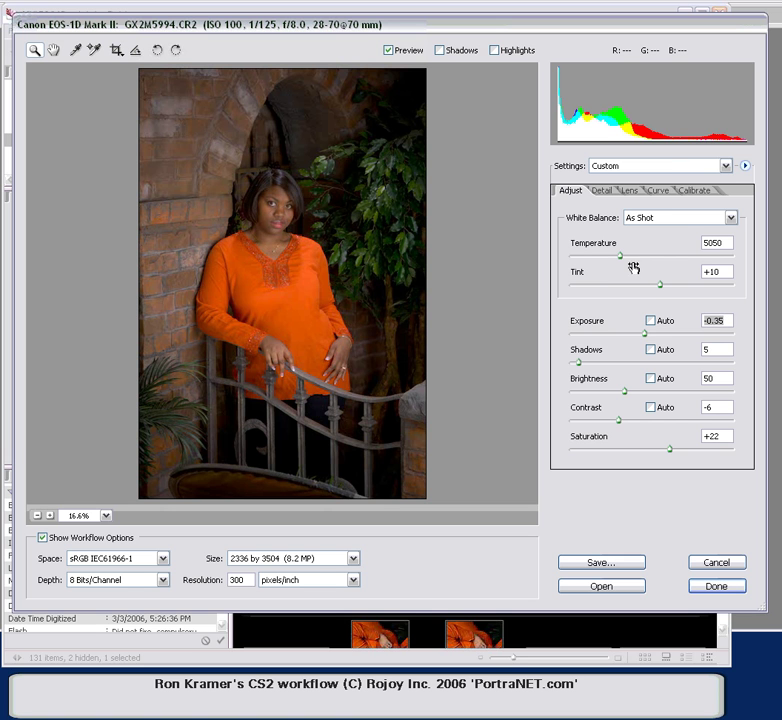
Step: Set the exposure of GX2M5994.CR2 to +0.80, fine-tune its contrast, and keep the changes
left_click_drag(647, 335, 669, 341)
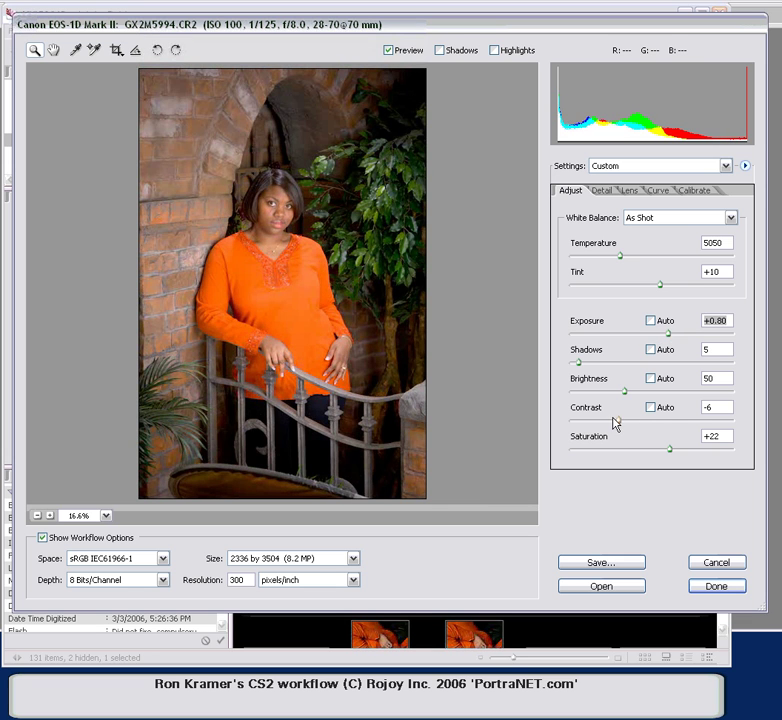
left_click_drag(614, 423, 615, 425)
left_click(715, 586)
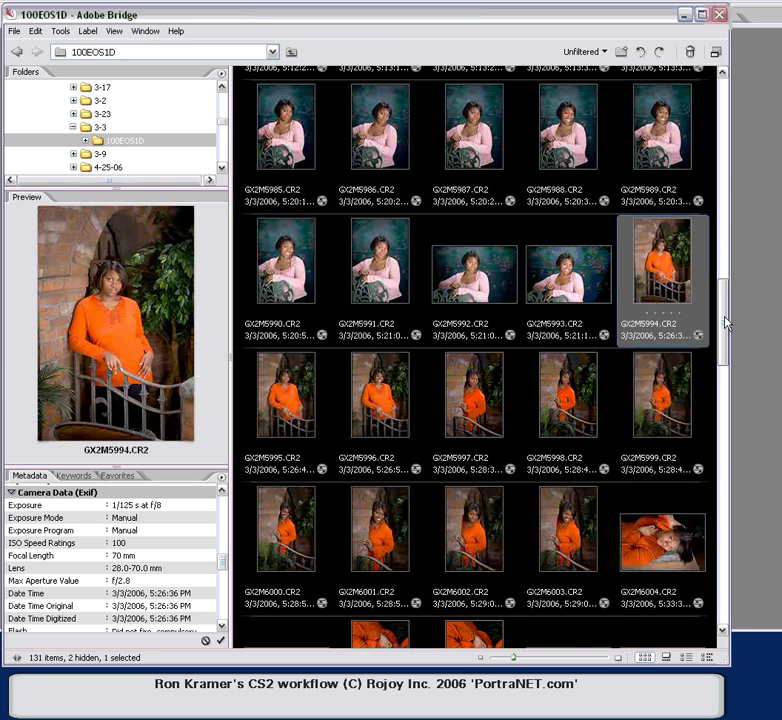
Step: Apply the previous conversion settings to the range GX2M5994.CR2 through GX2M6003.CR2, and preview the last image
scroll(573, 378, "down", 3)
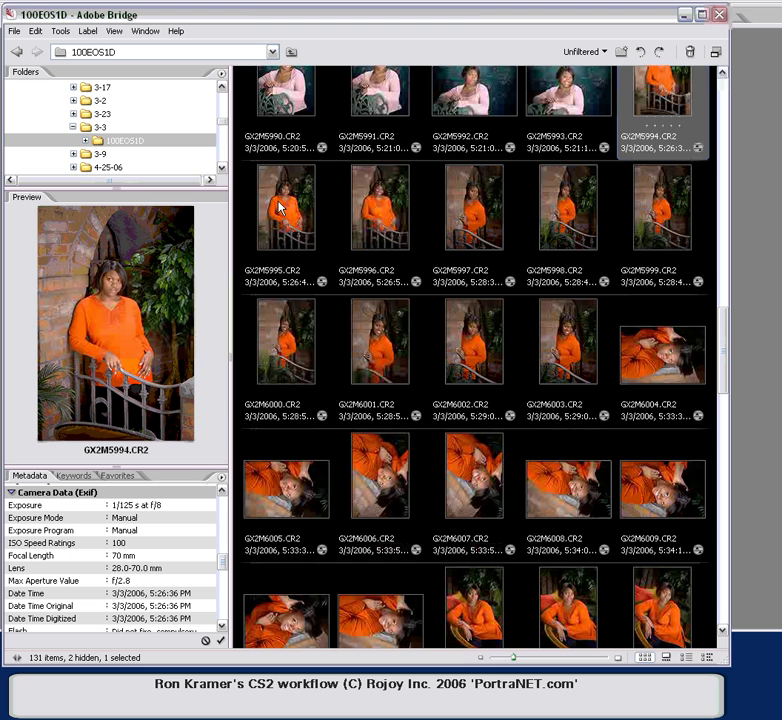
left_click(563, 348, "shift")
right_click(562, 345)
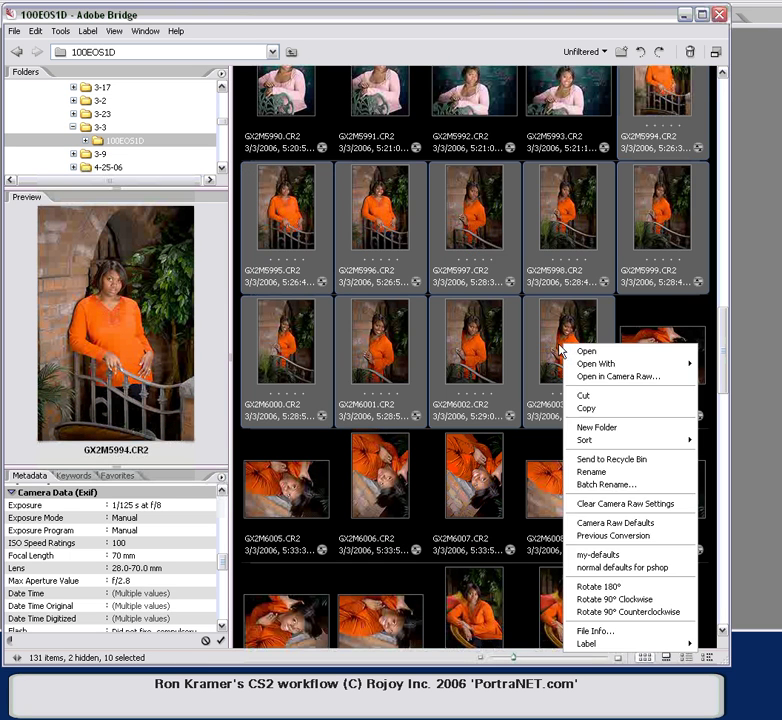
left_click(596, 535)
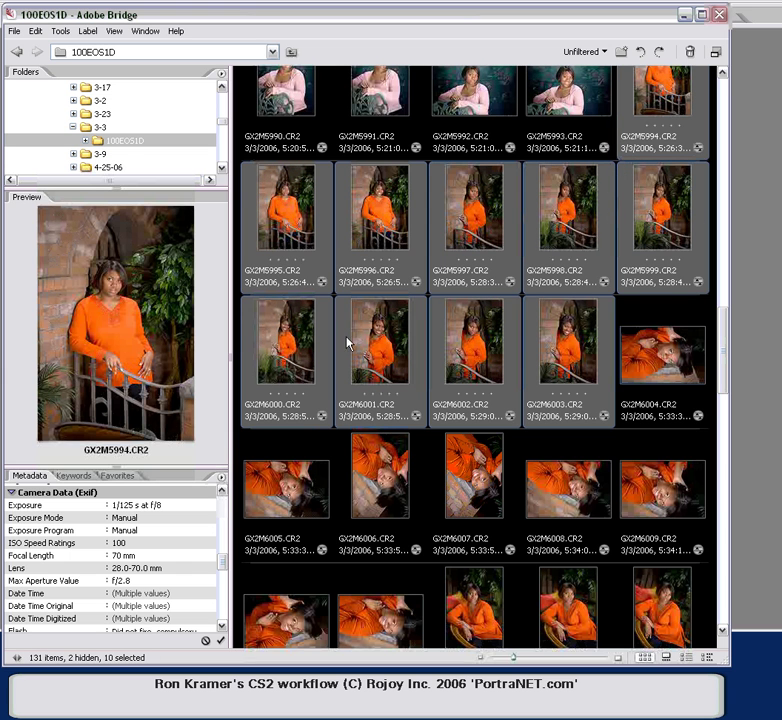
left_click(598, 370)
Step: In Camera Raw, set the contrast of GX2M6004.CR2 to -14 and the exposure to +0.45, and keep the changes
scroll(716, 270, "down", 3)
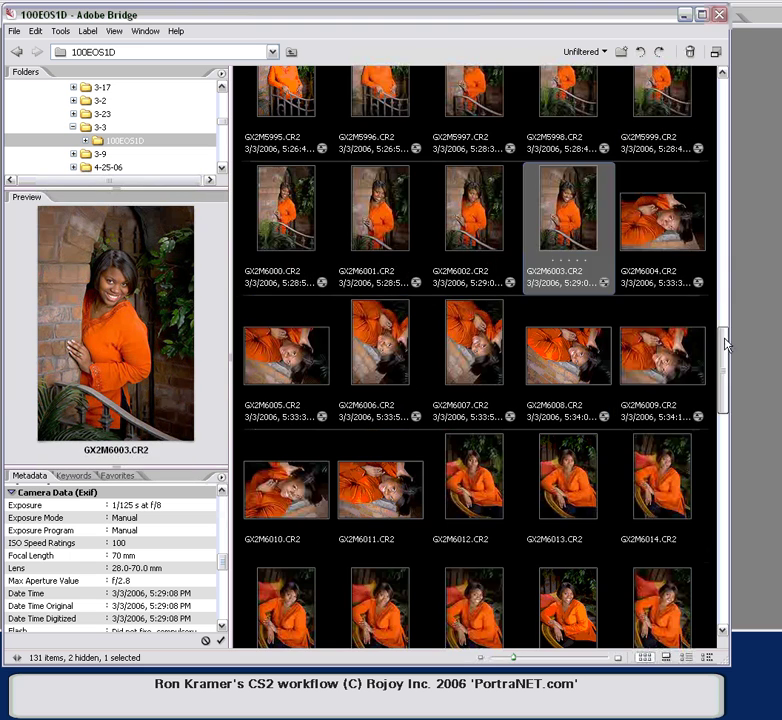
left_click(676, 242)
double_click(676, 242)
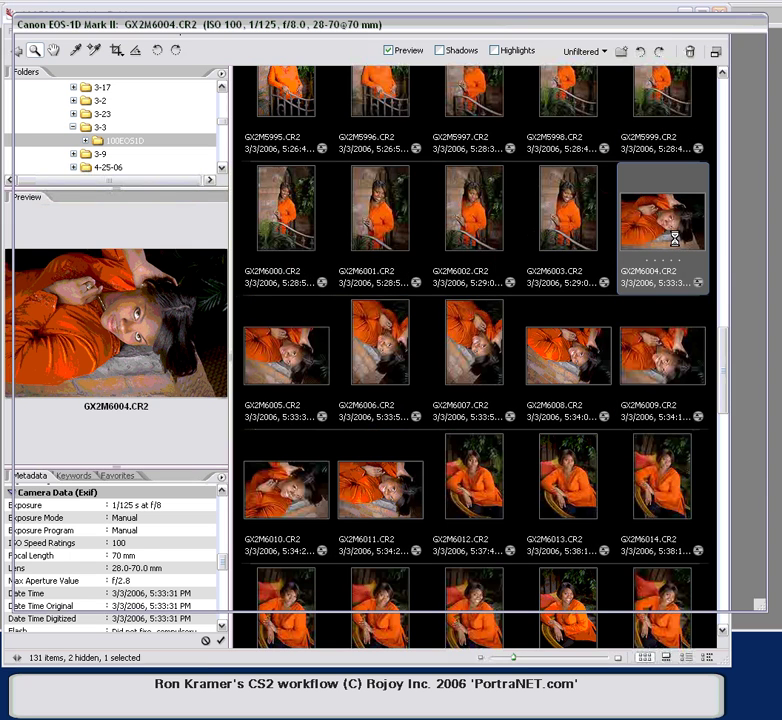
left_click_drag(615, 420, 609, 420)
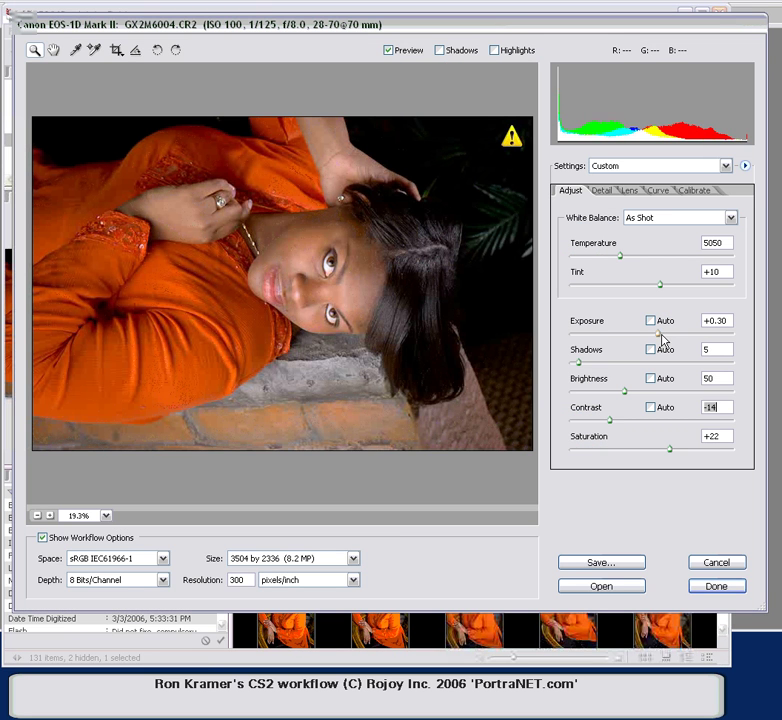
left_click(660, 335)
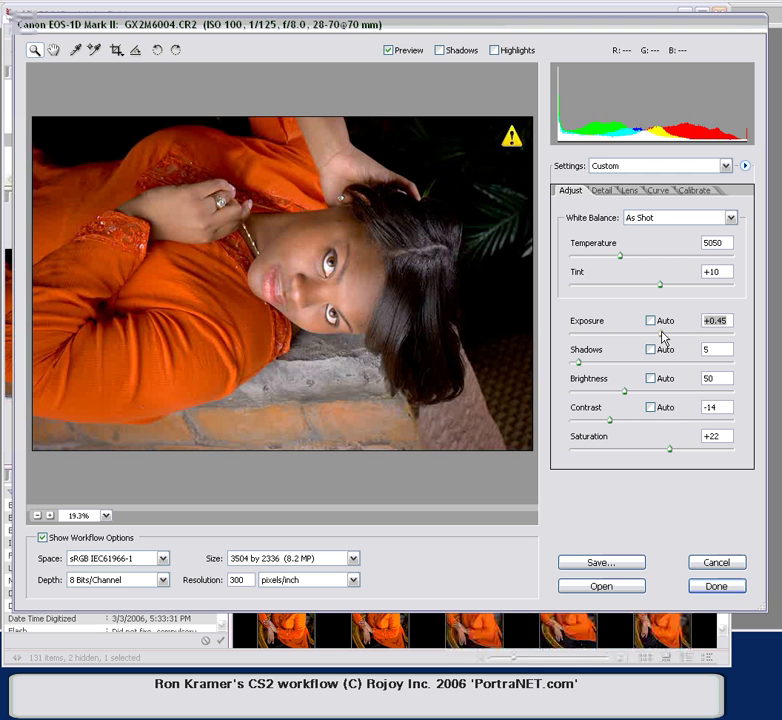
left_click(717, 587)
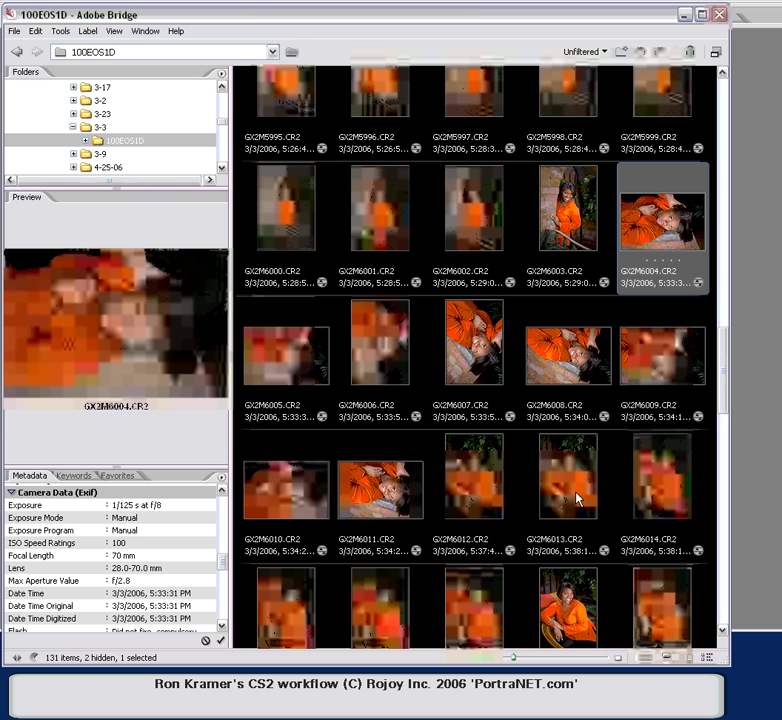
Step: Select the reclining portraits GX2M6004.CR2 through GX2M6011.CR2 and apply the previous conversion settings to them
left_click(401, 500, "shift")
right_click(386, 503)
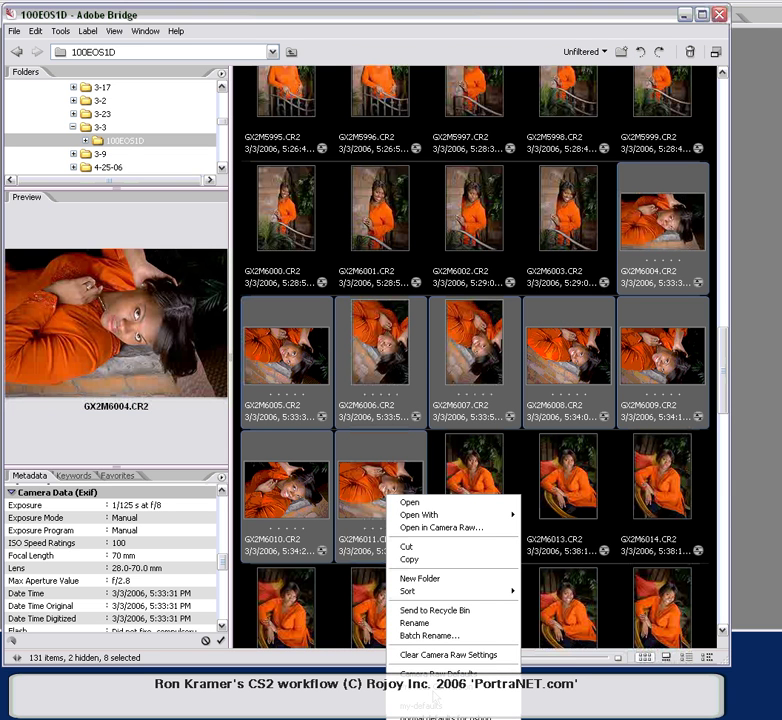
left_click(430, 672)
Step: Open the seated portrait GX2M6012.CR2 in Camera Raw and check its tone curve and vignetting settings
scroll(726, 365, "down", 3)
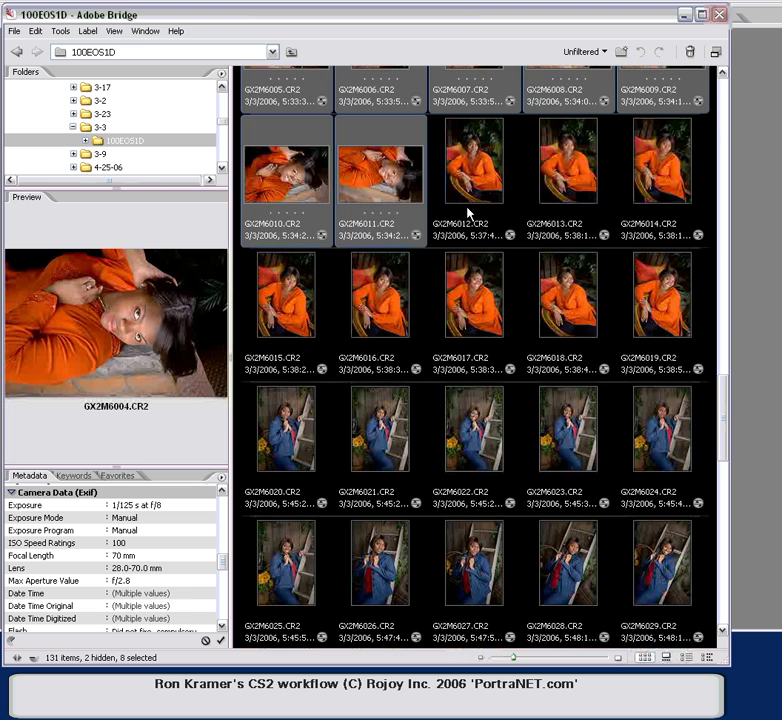
left_click(470, 187)
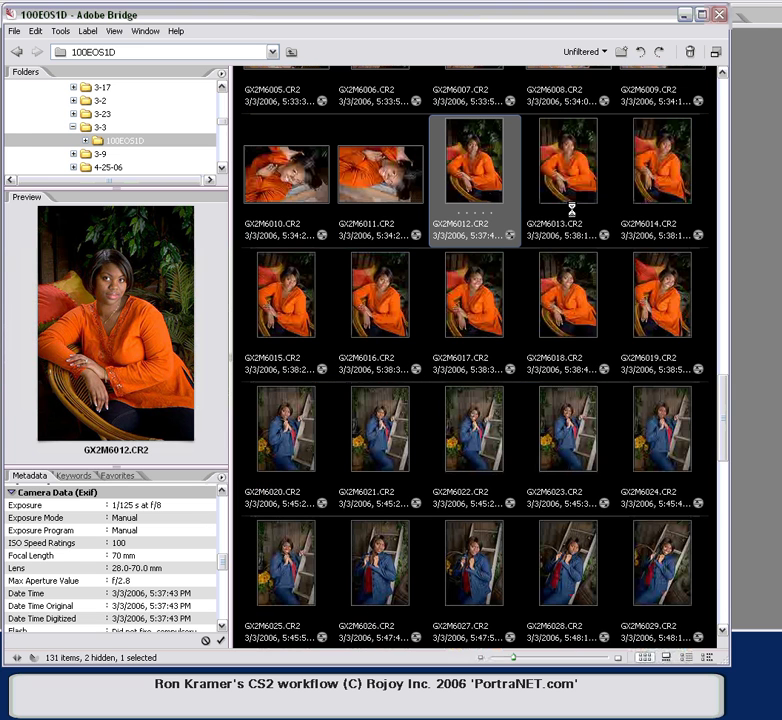
key("ctrl+r")
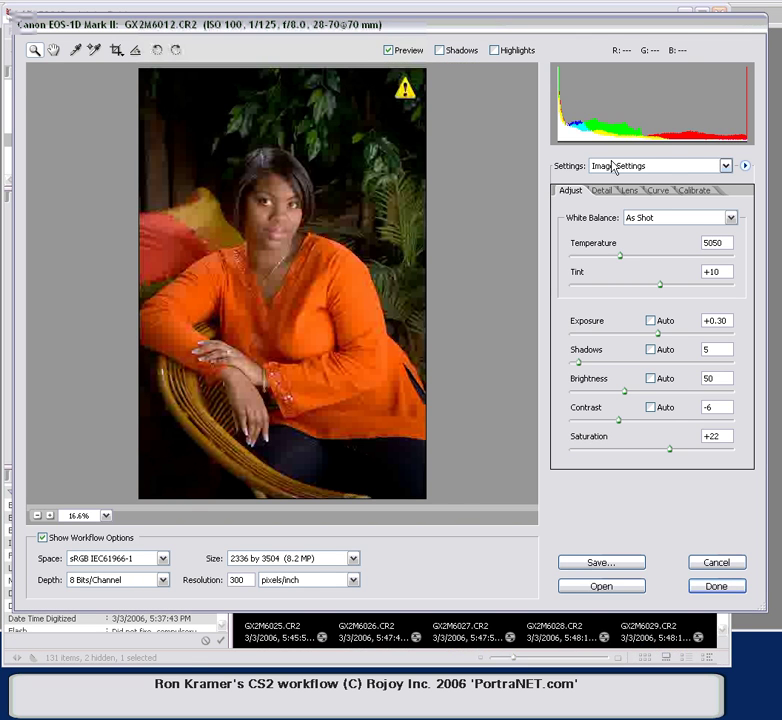
left_click(660, 191)
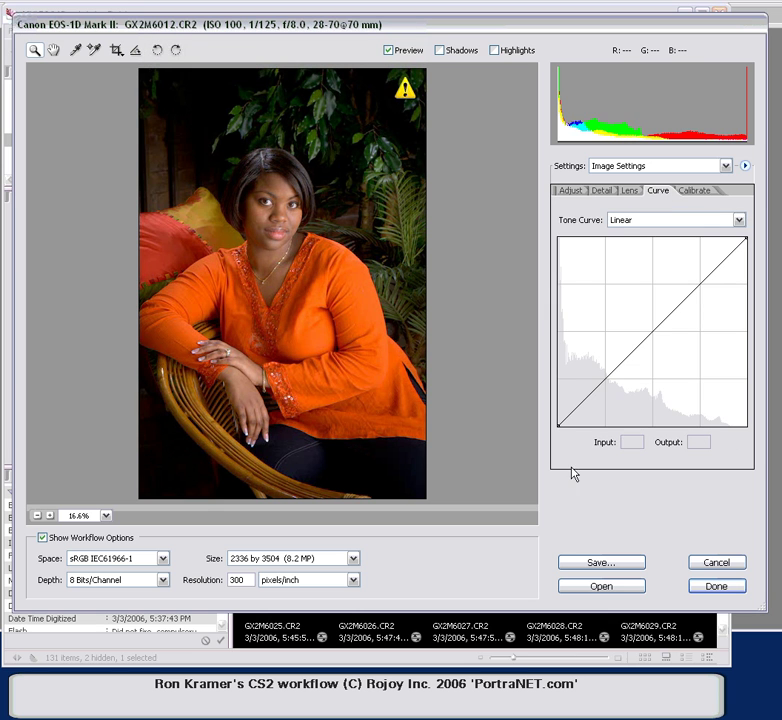
left_click(630, 191)
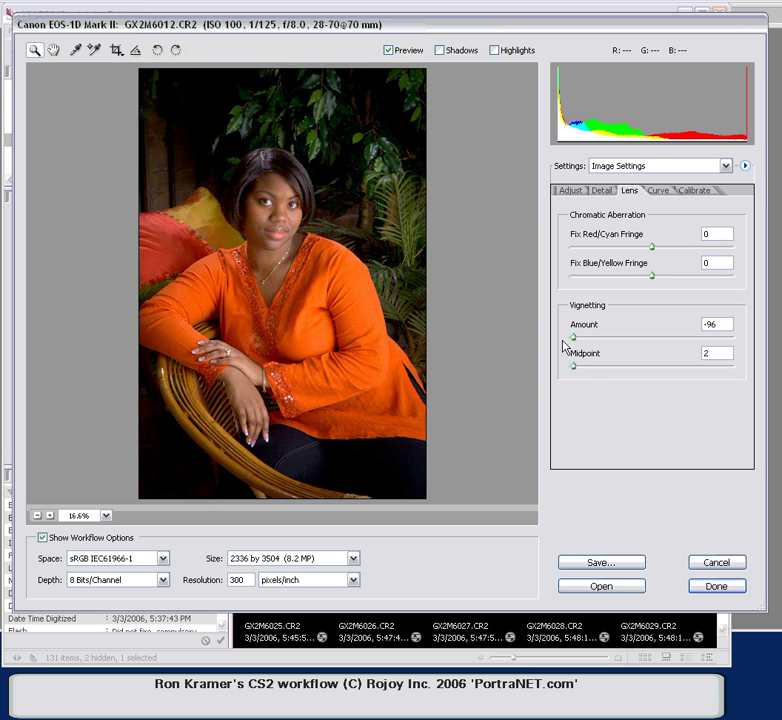
left_click(571, 190)
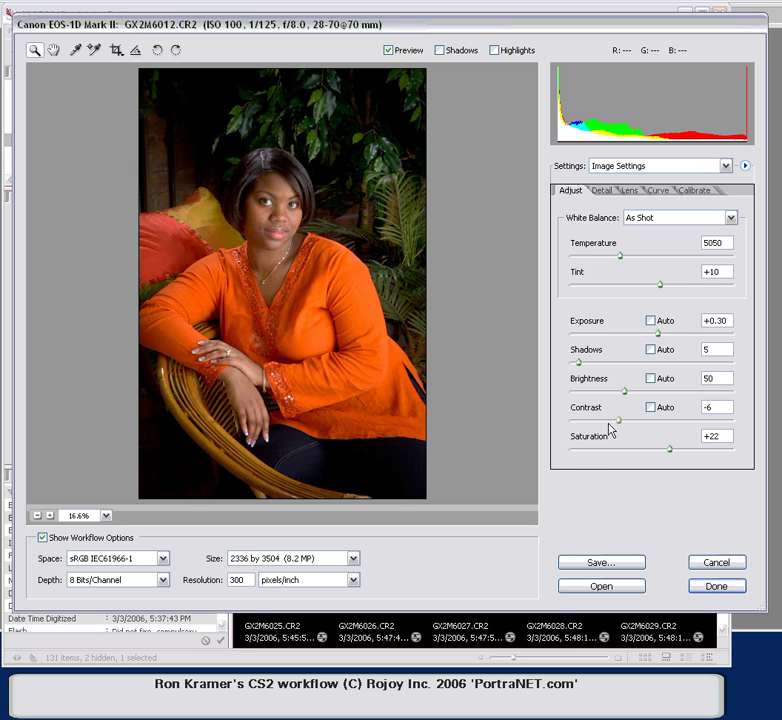
Step: Set the exposure of GX2M6012.CR2 to +0.75 and the contrast to -30, and keep the changes
left_click_drag(610, 424, 612, 422)
left_click_drag(663, 340, 666, 337)
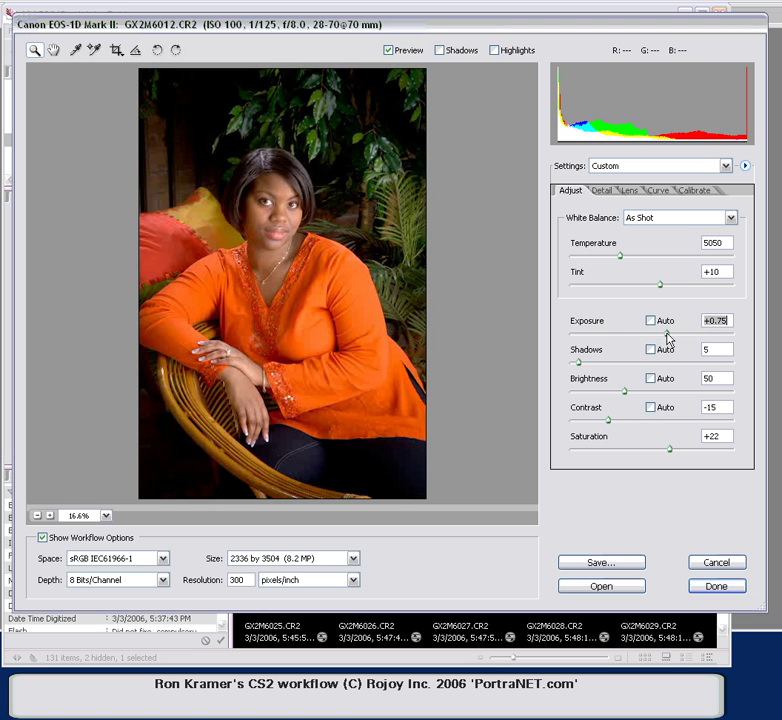
left_click(596, 421)
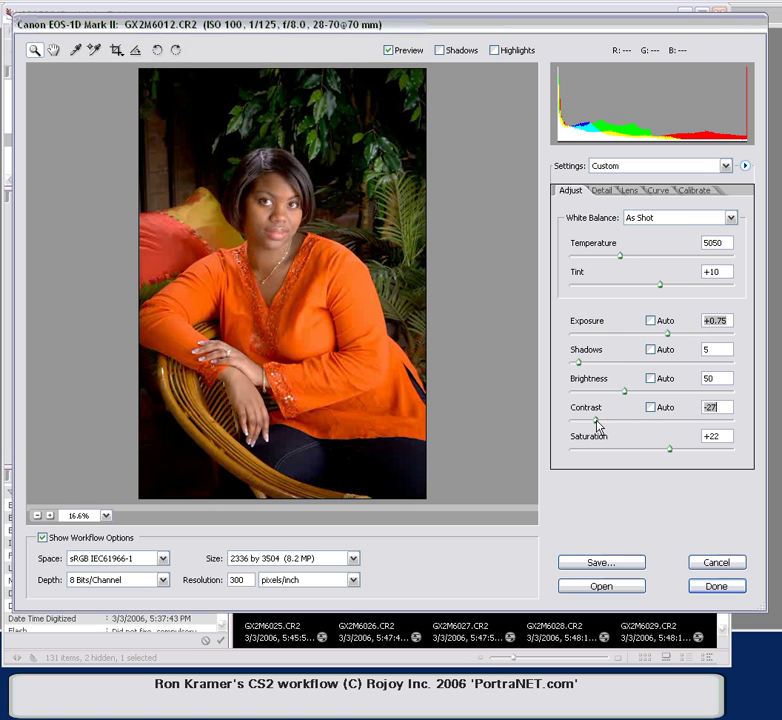
left_click_drag(594, 425, 592, 426)
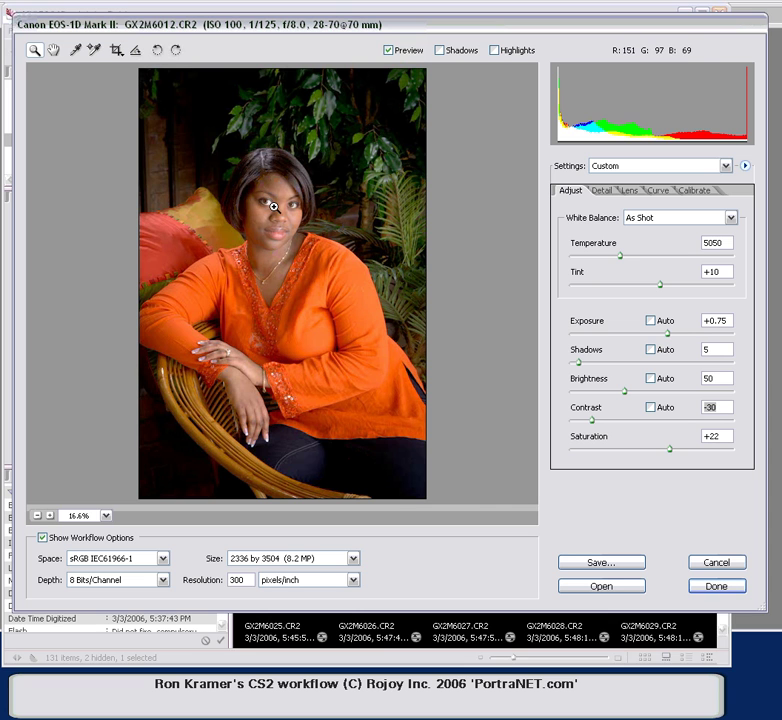
left_click(284, 257)
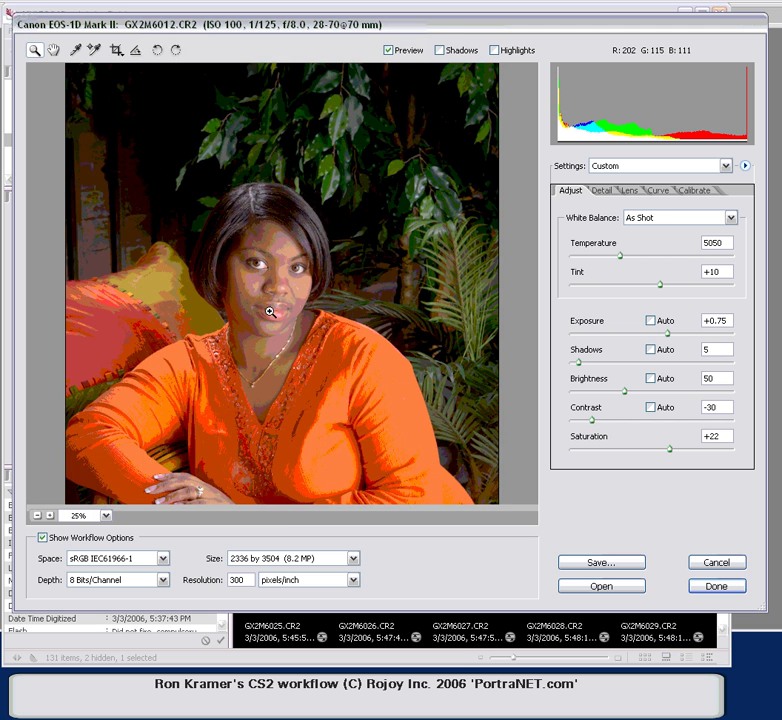
left_click(716, 587)
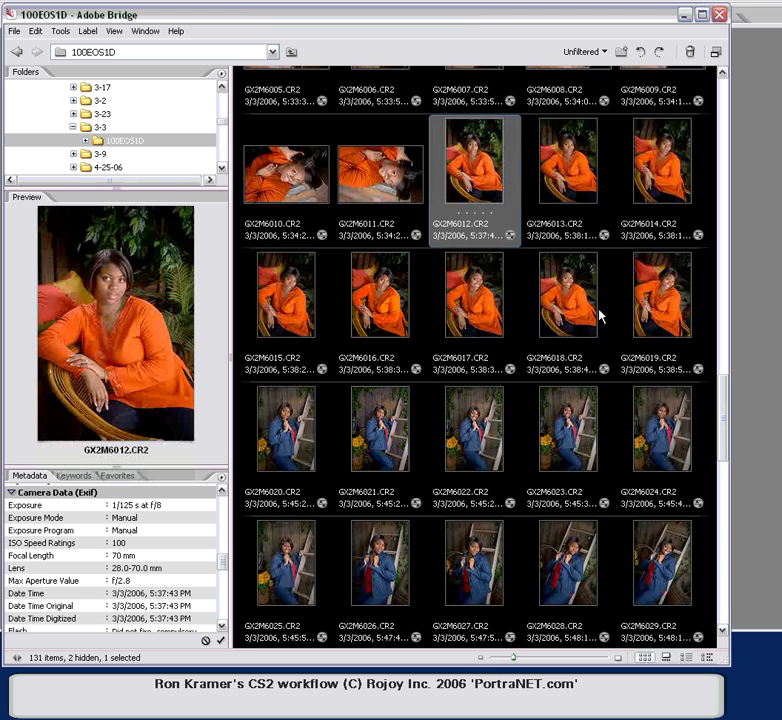
Step: Select the seated portraits GX2M6012.CR2 through GX2M6019.CR2 and apply the previous conversion settings to them
left_click(667, 305, "shift")
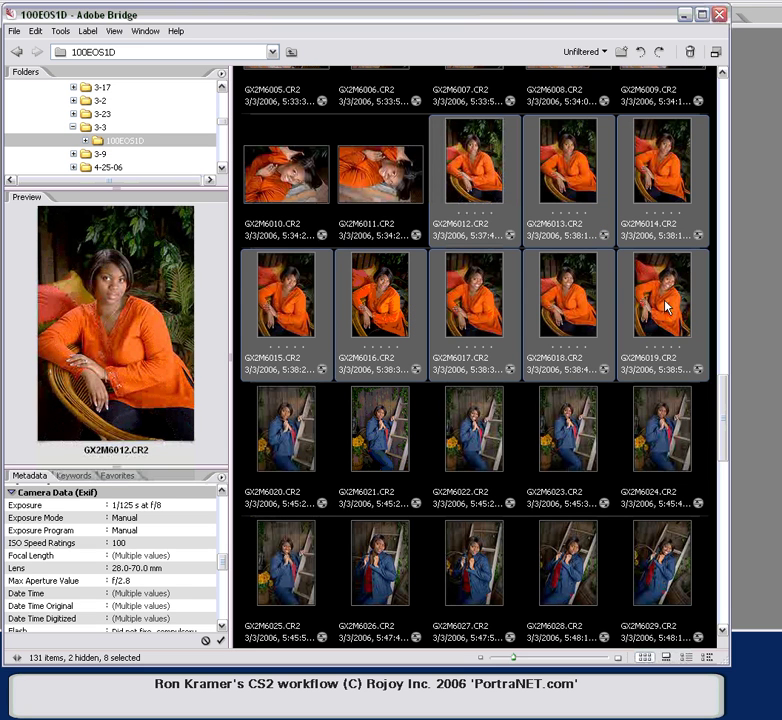
right_click(667, 305)
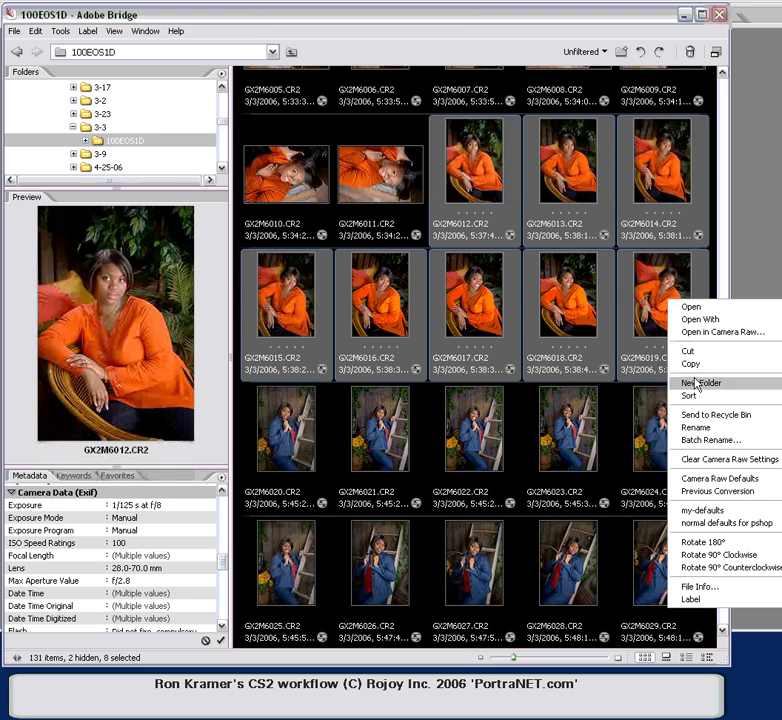
left_click(697, 491)
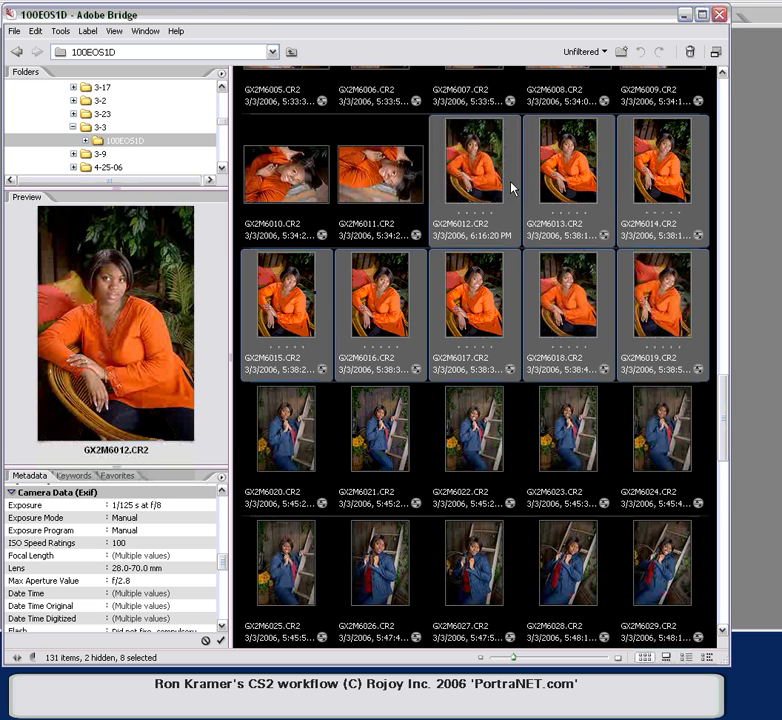
Step: Open the denim portrait GX2M6020.CR2 in Camera Raw and set its exposure to +0.60
scroll(721, 398, "down", 3)
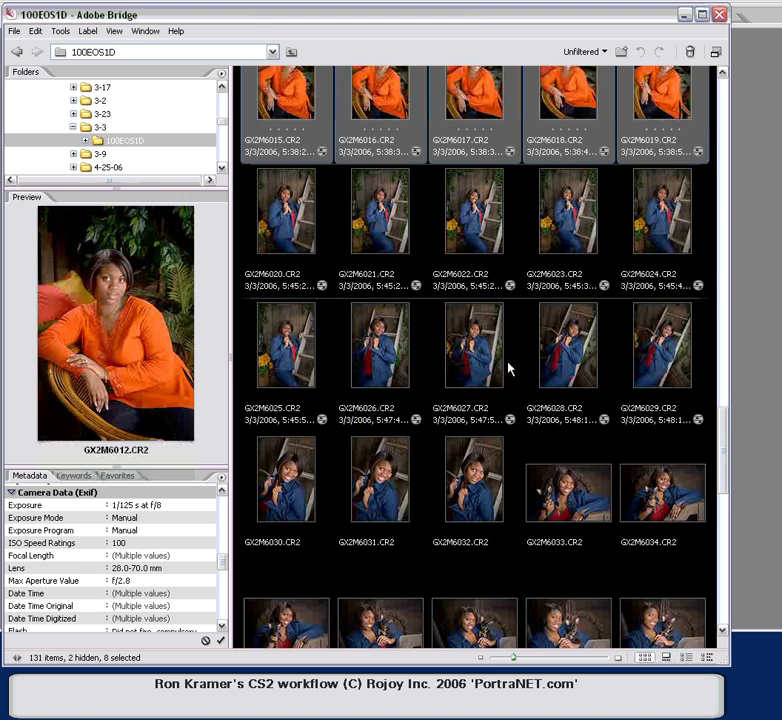
left_click(282, 237)
double_click(284, 228)
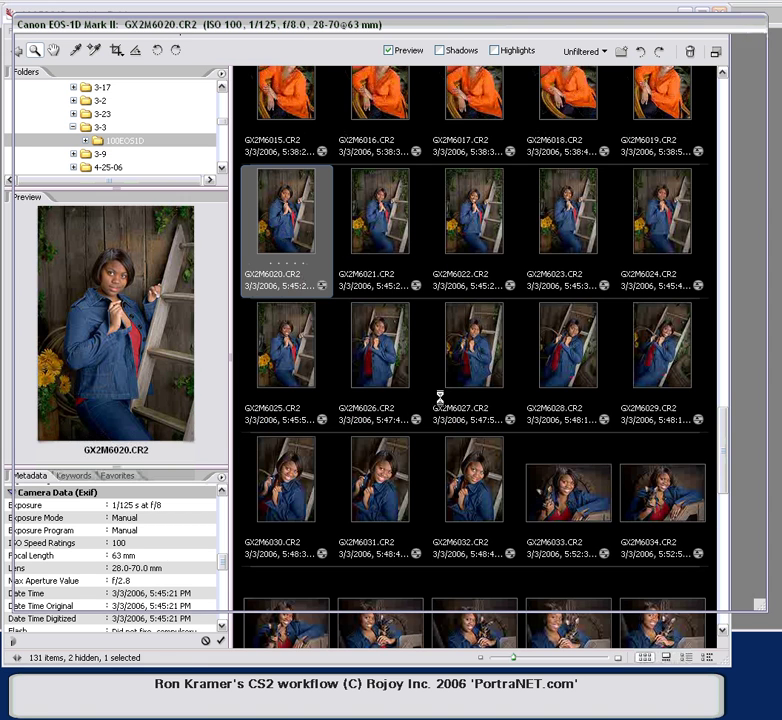
left_click_drag(658, 334, 664, 340)
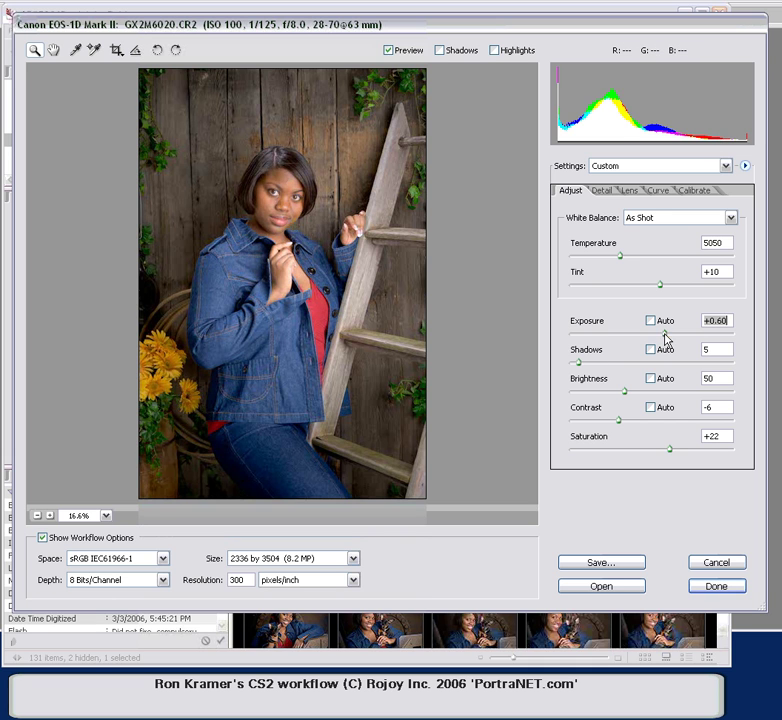
Step: Fine-tune the vignetting amount and midpoint of GX2M6020.CR2 and keep the changes
left_click(670, 450)
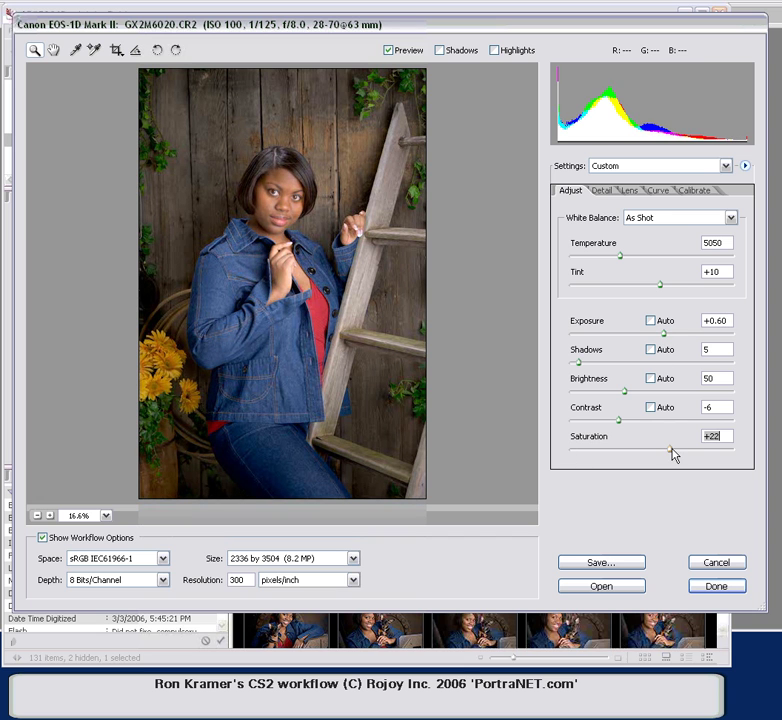
left_click(630, 190)
left_click(573, 366)
left_click(573, 337)
left_click(716, 586)
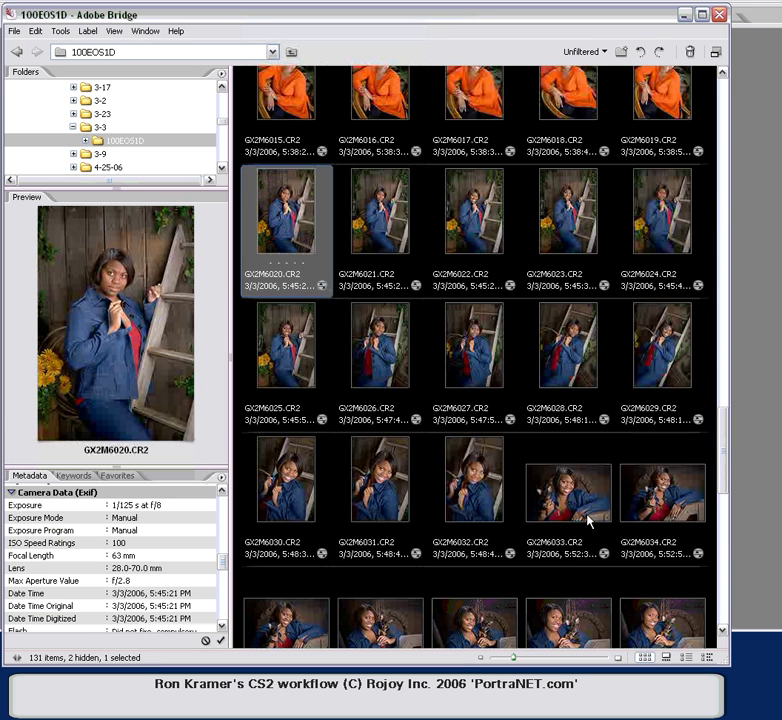
Step: Select the denim portraits GX2M6020.CR2 through GX2M6042.CR2 and apply the previous conversion settings to them
scroll(437, 322, "up", 3)
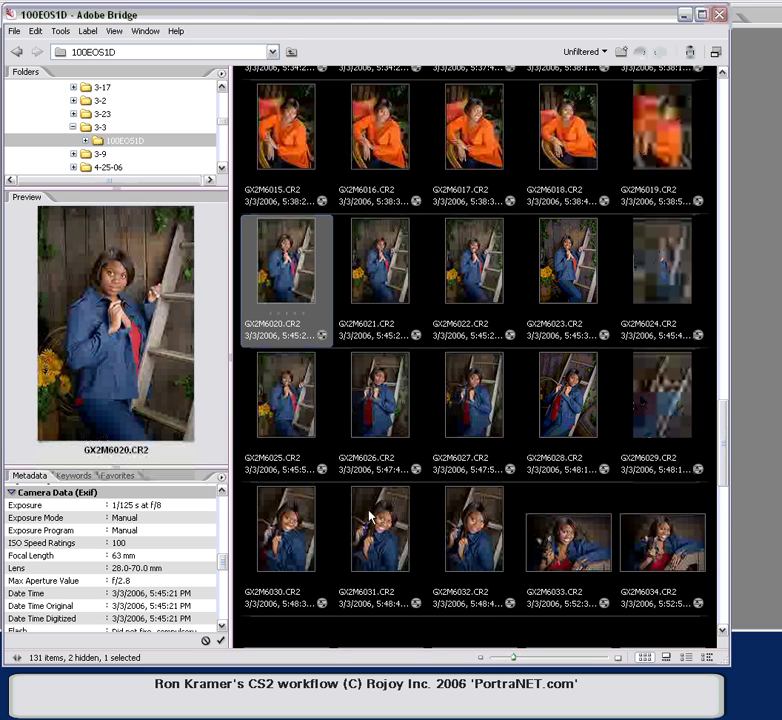
scroll(520, 450, "down", 5)
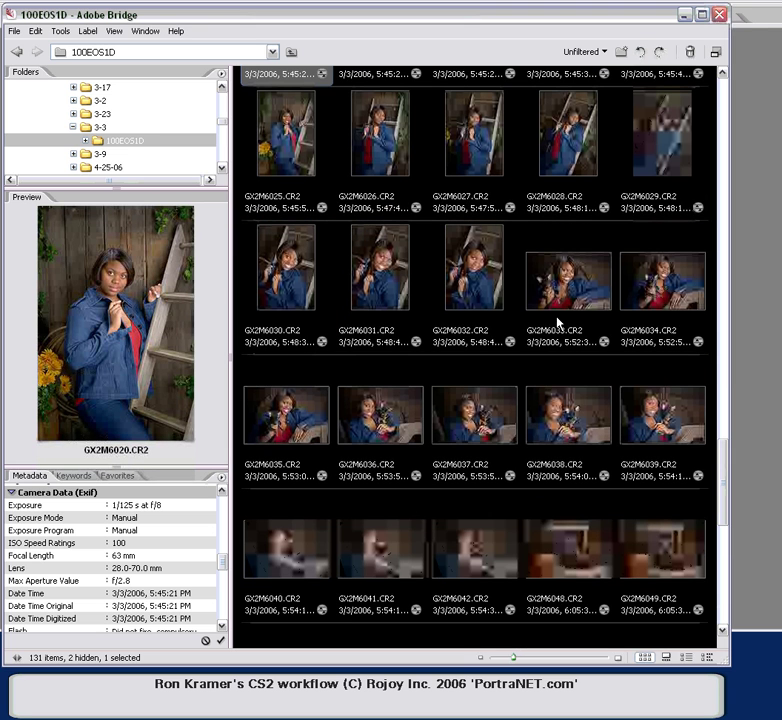
left_click(495, 560, "shift")
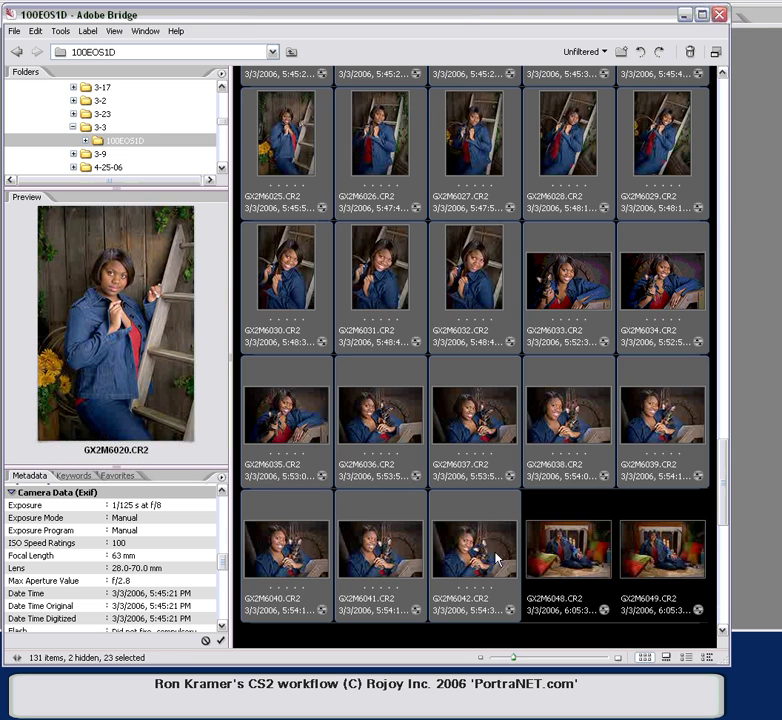
right_click(492, 558)
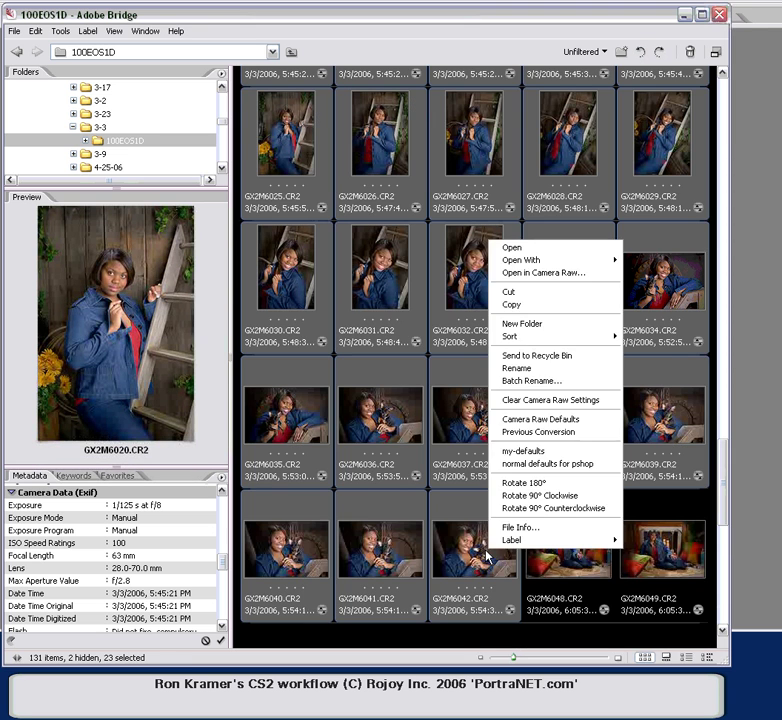
left_click(562, 432)
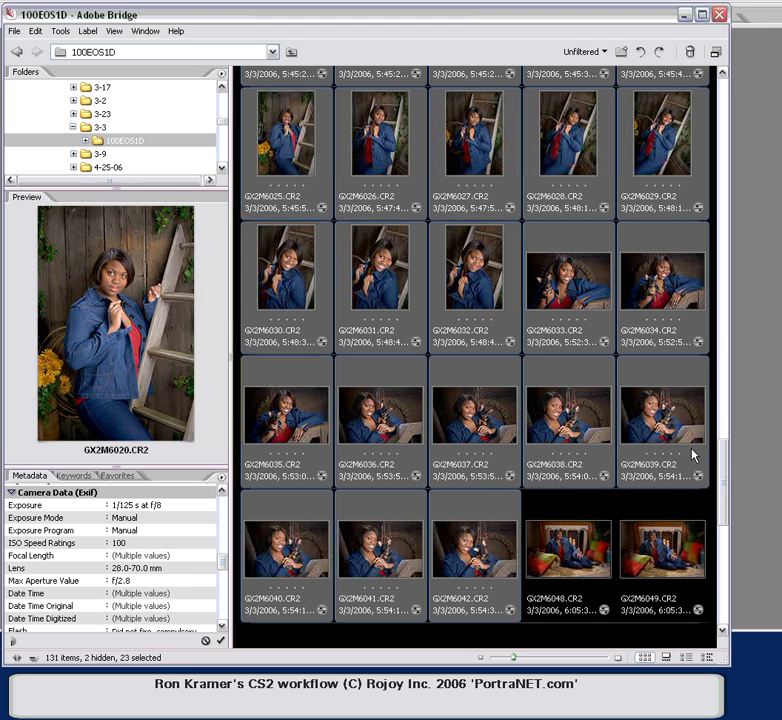
Step: Review the thumbnails of the denim portraits and the following fireplace set for consistent exposure and color
left_click_drag(722, 468, 722, 436)
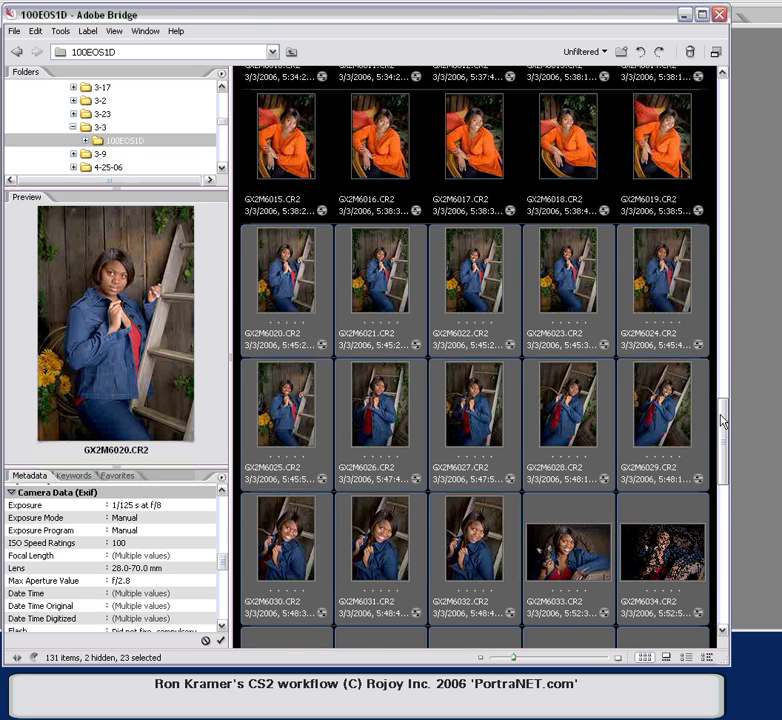
left_click_drag(722, 428, 724, 456)
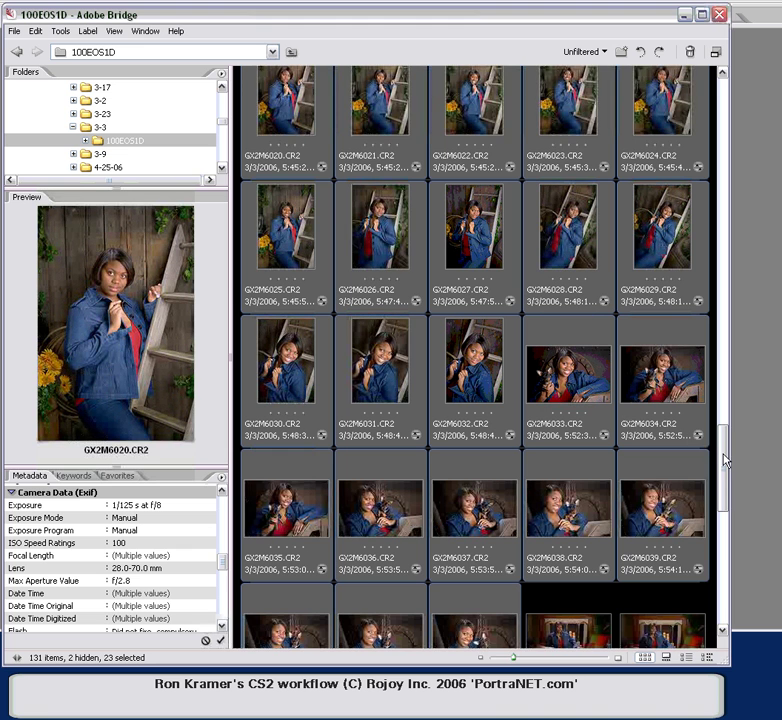
left_click_drag(726, 458, 726, 482)
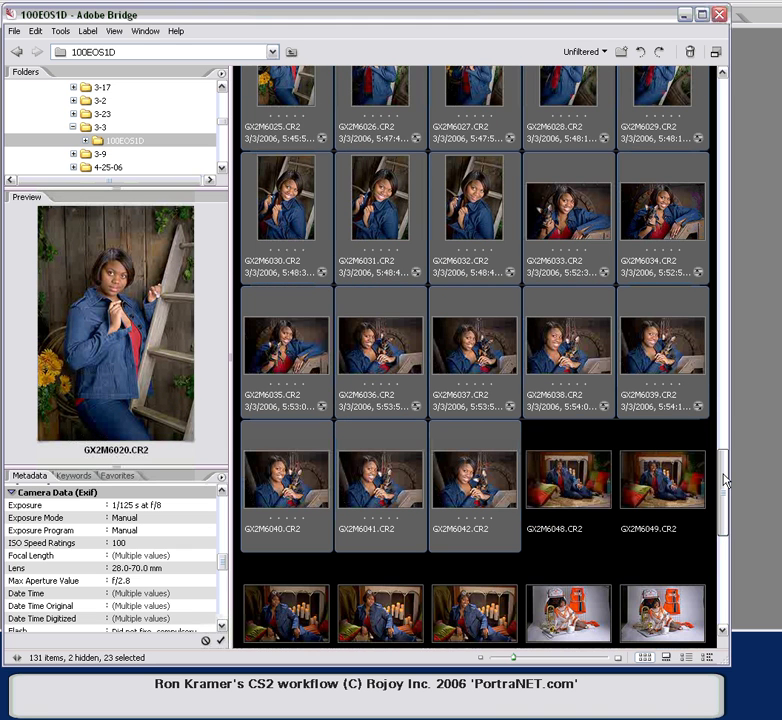
left_click_drag(726, 482, 726, 515)
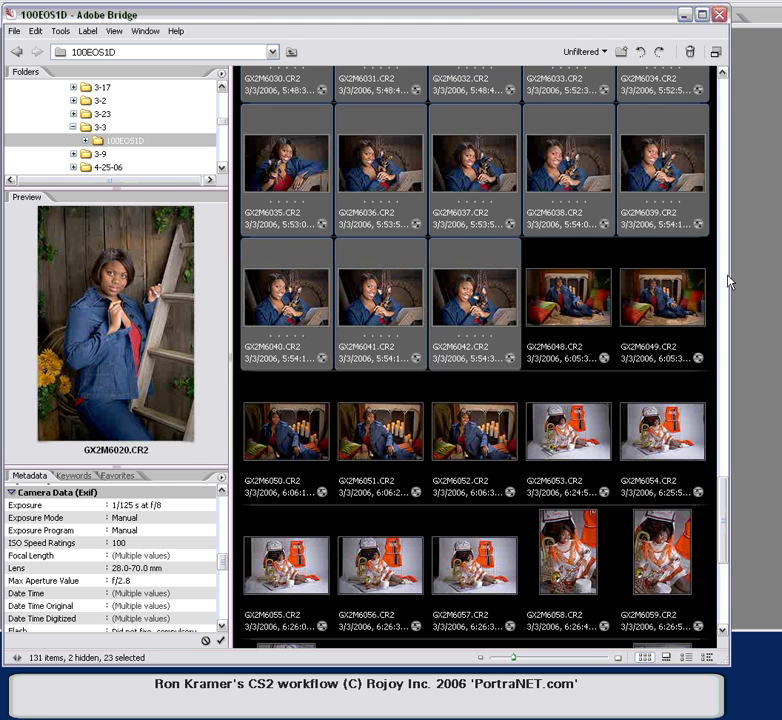
left_click_drag(724, 494, 727, 462)
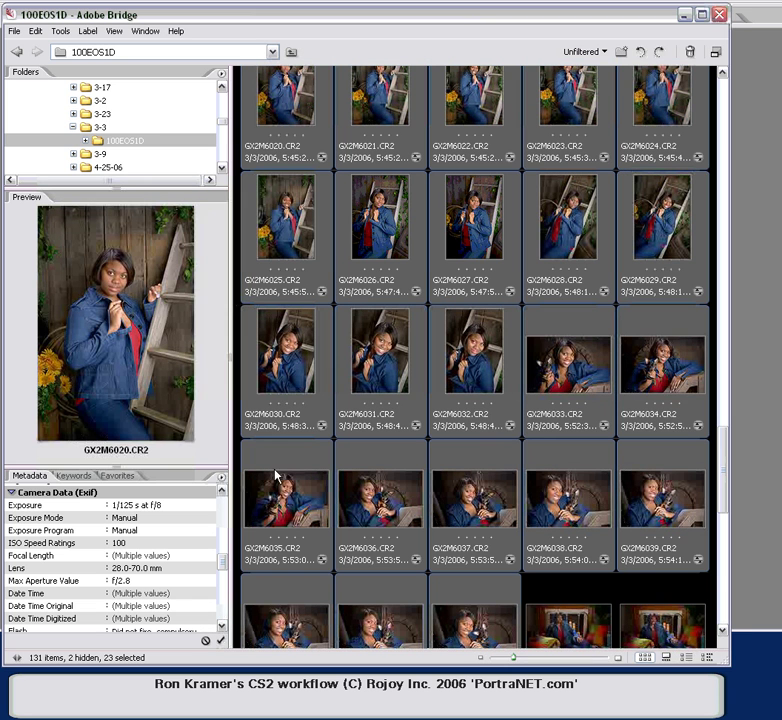
Step: Open the fireplace portrait GX2M6048.CR2 in Camera Raw and set its exposure to +1.35 and temperature to 4750
left_click_drag(722, 440, 726, 515)
left_click(576, 213)
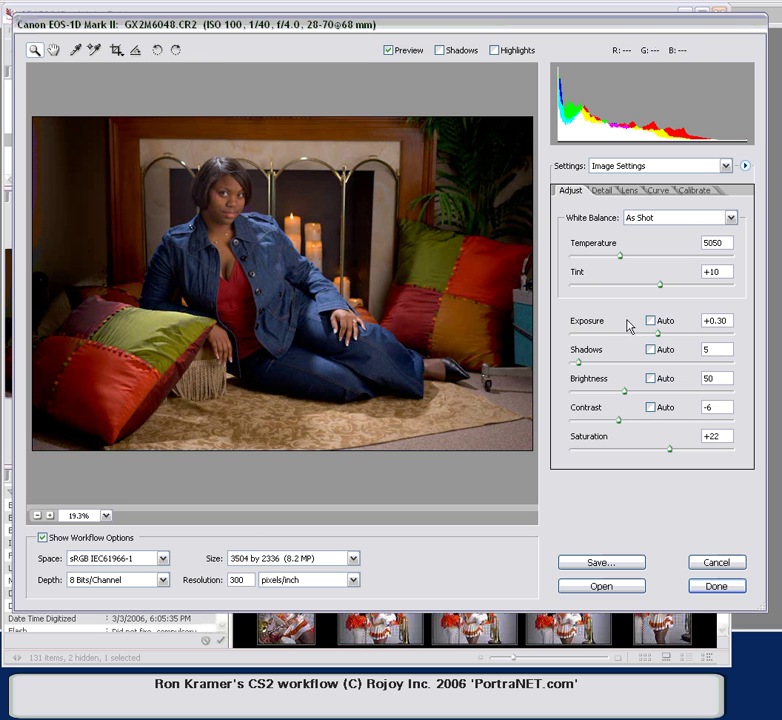
left_click_drag(658, 334, 677, 337)
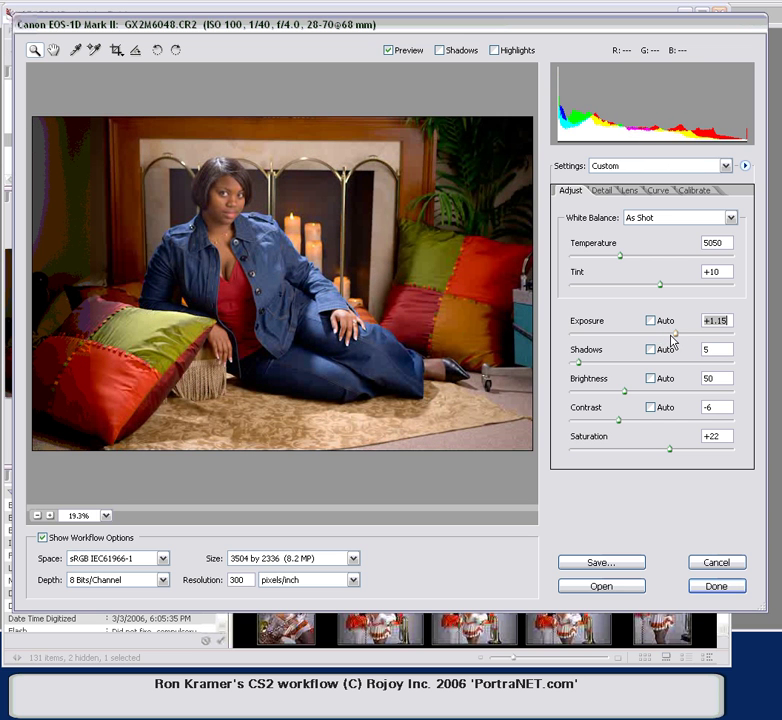
left_click_drag(617, 257, 612, 258)
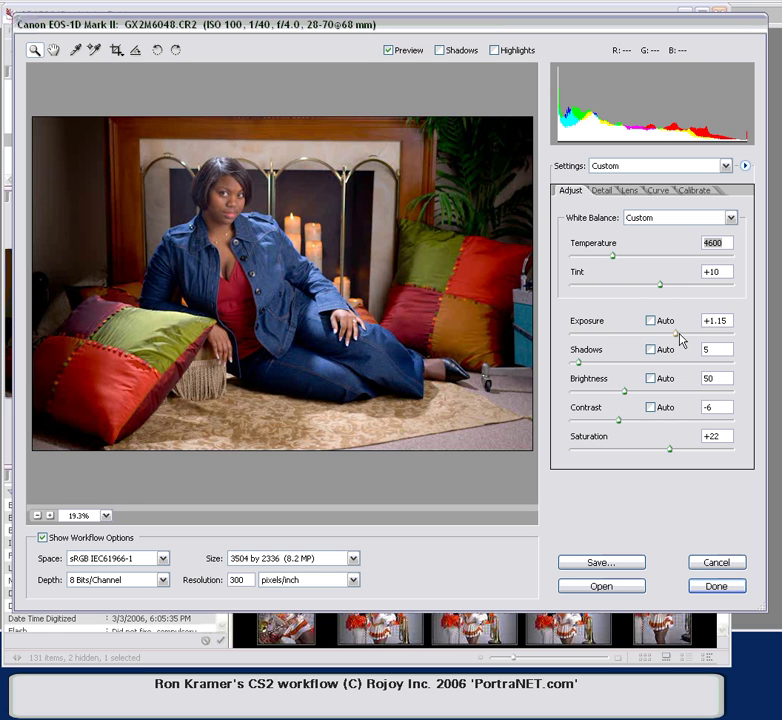
left_click_drag(679, 338, 681, 340)
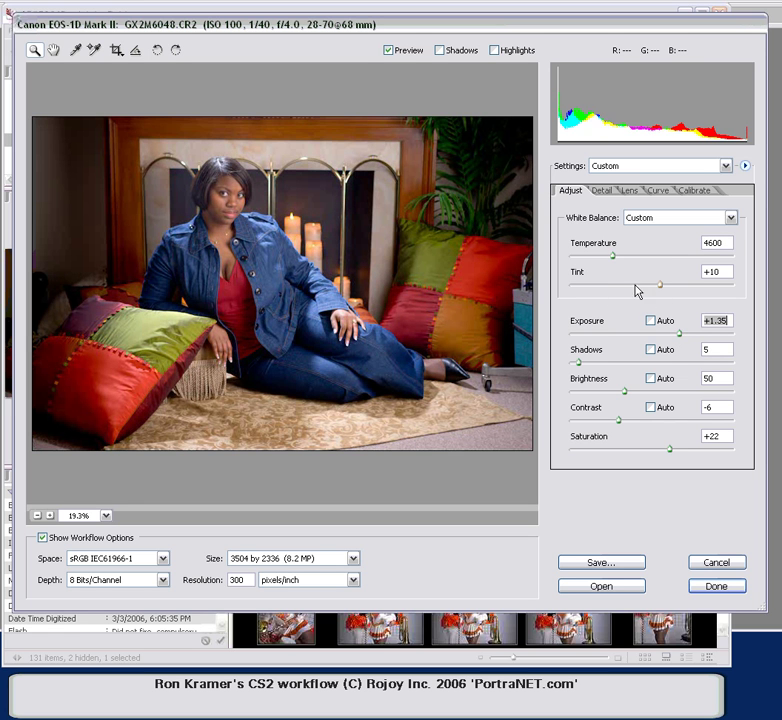
left_click(617, 258)
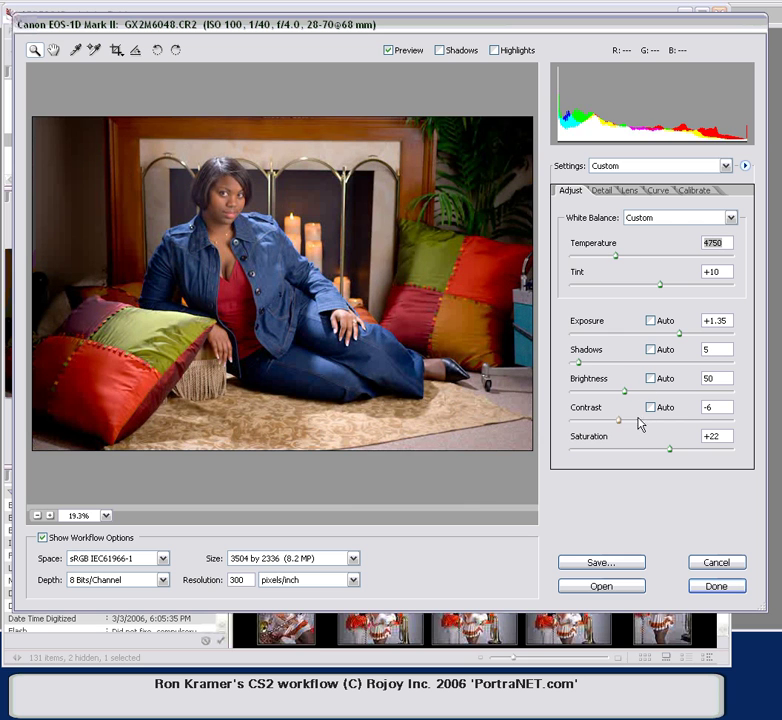
Step: Set the contrast of GX2M6048.CR2 to -17, check its vignetting and tone curve, and keep the changes
left_click(606, 420)
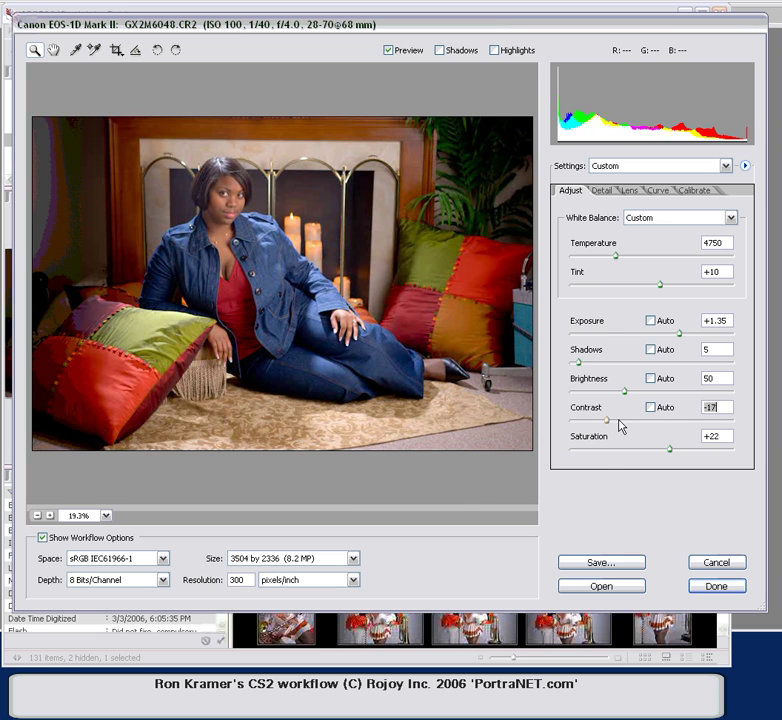
left_click(632, 192)
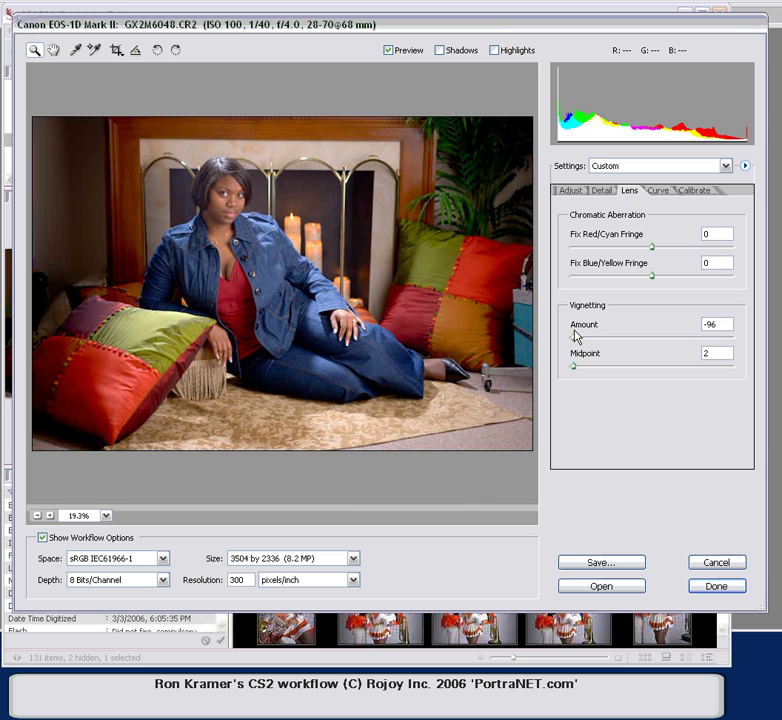
left_click(660, 191)
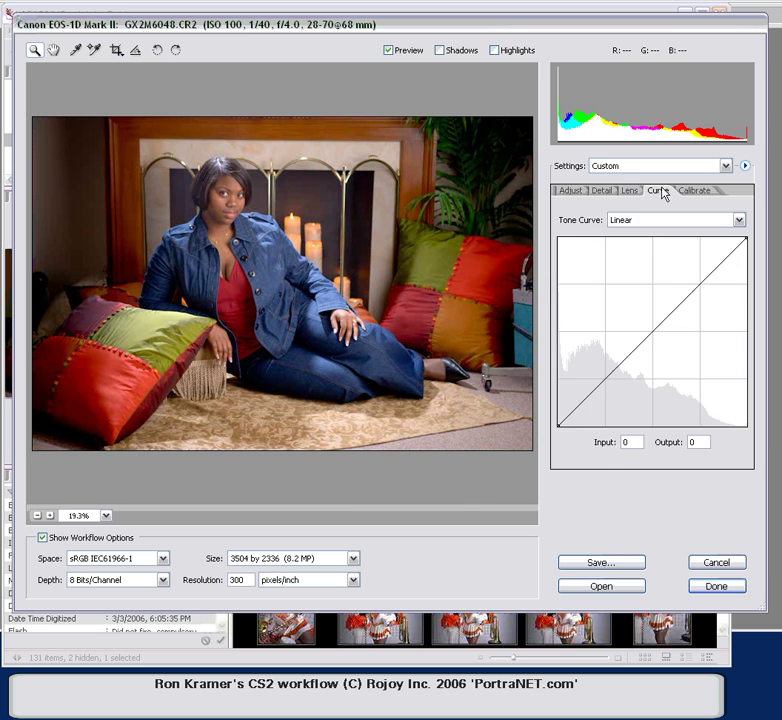
left_click(712, 587)
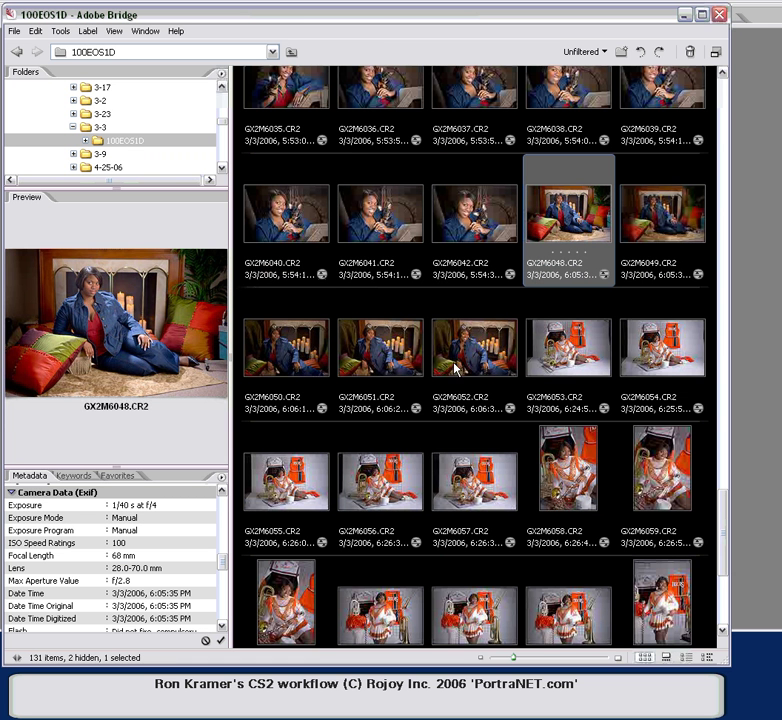
Step: Select the fireplace portraits GX2M6048.CR2 through GX2M6052.CR2 and apply the previous conversion settings to them
left_click(487, 357, "shift")
right_click(487, 357)
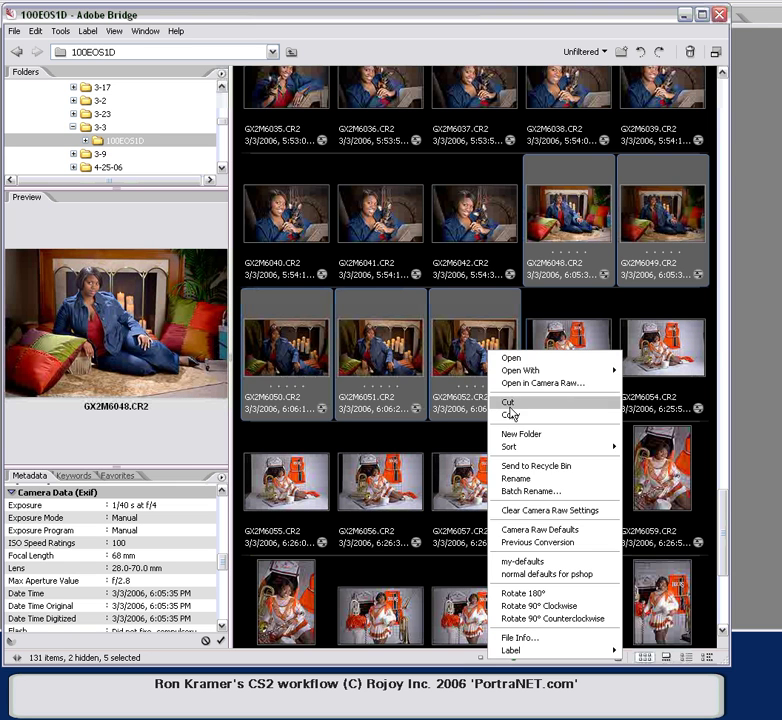
left_click(528, 551)
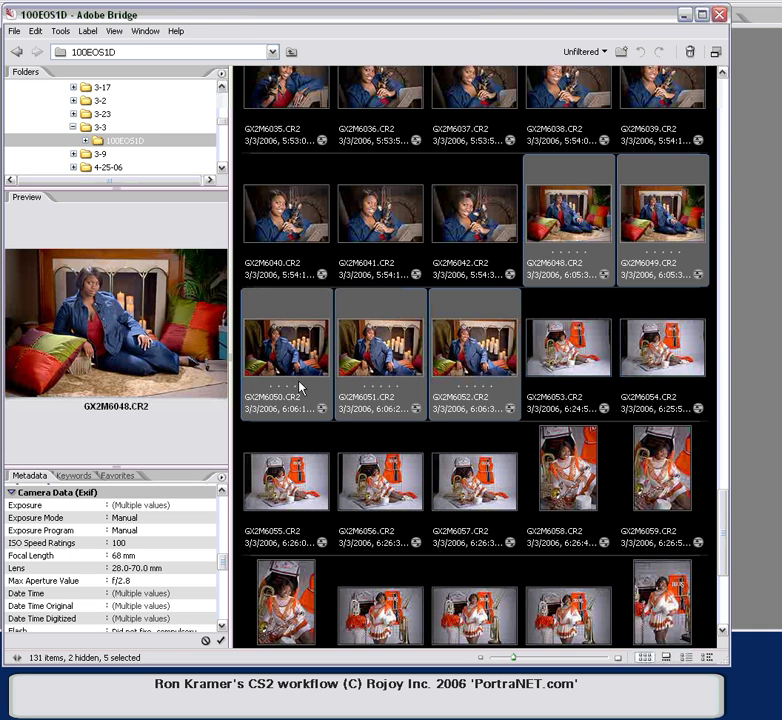
Step: Open GX2M6050.CR2 in Camera Raw, set exposure +1.55, contrast -21, tint +2 and temperature 4550, and keep the changes
left_click(272, 364)
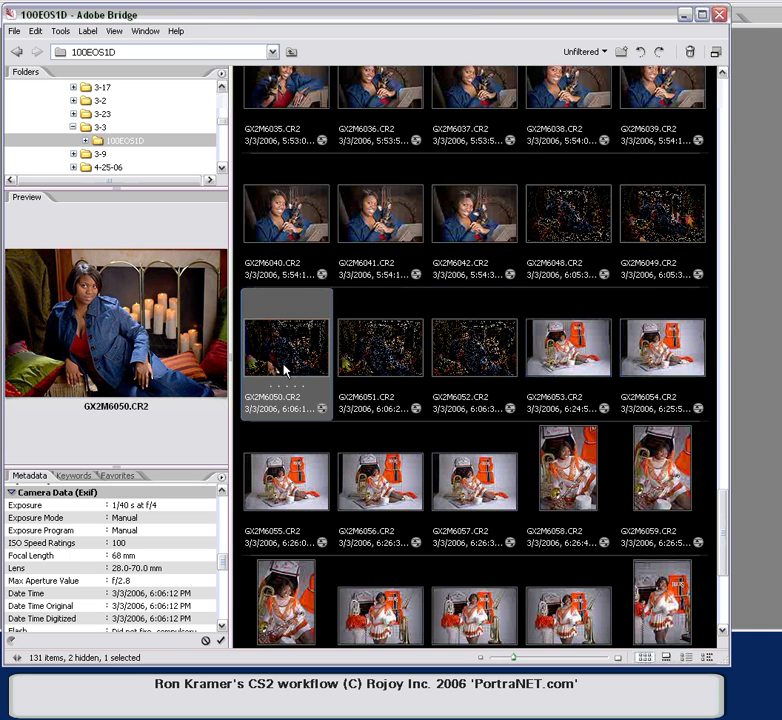
key("ctrl+r")
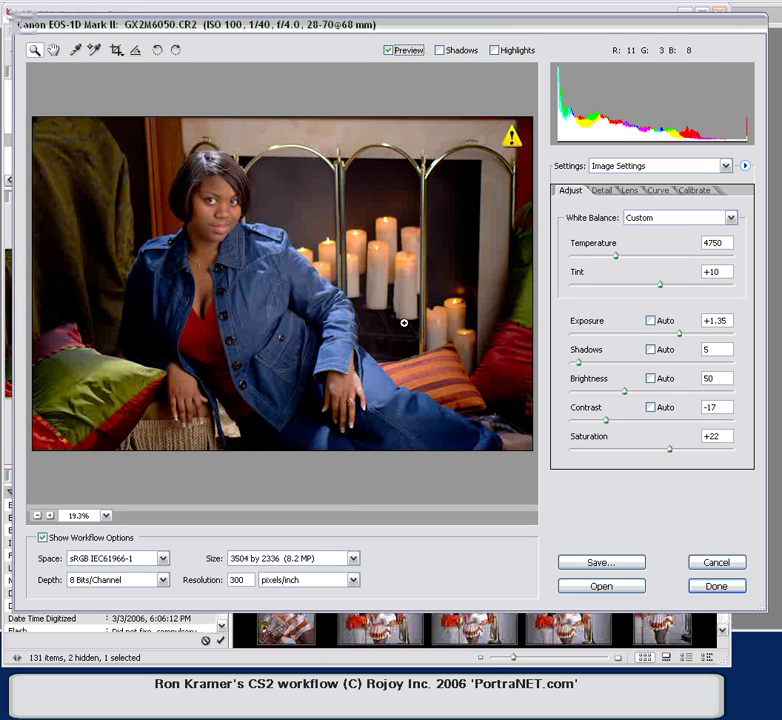
left_click_drag(684, 337, 684, 341)
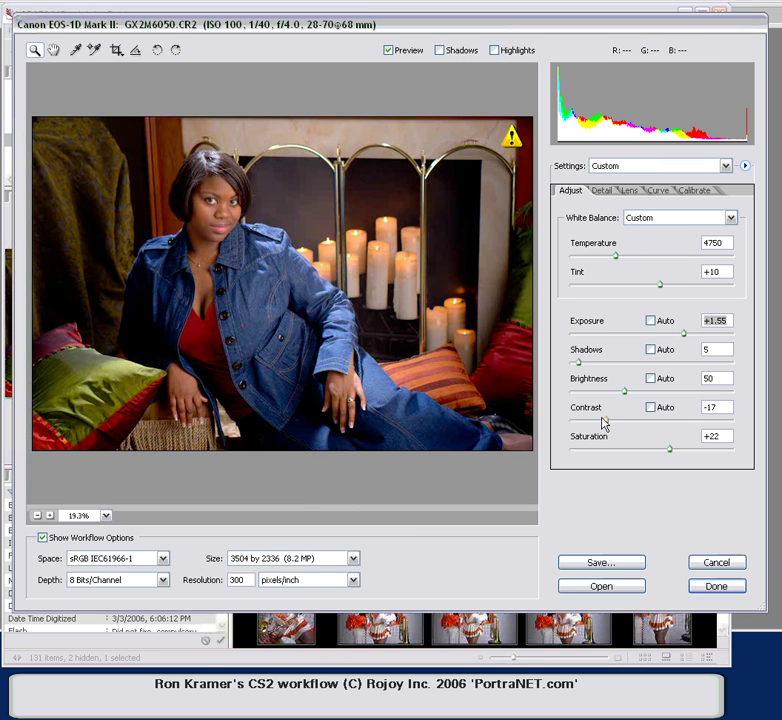
left_click_drag(604, 424, 605, 430)
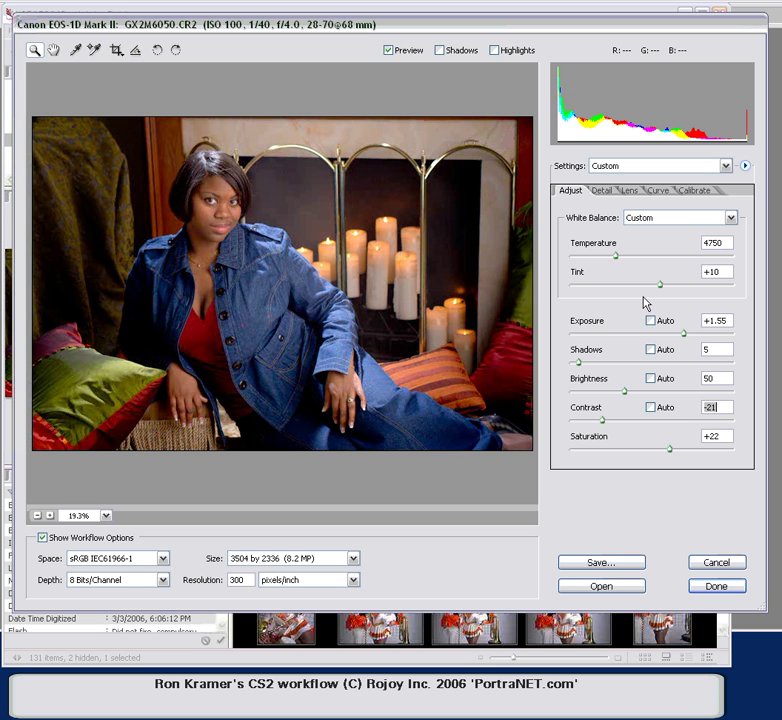
left_click_drag(660, 285, 653, 288)
left_click_drag(613, 258, 610, 258)
left_click(715, 567)
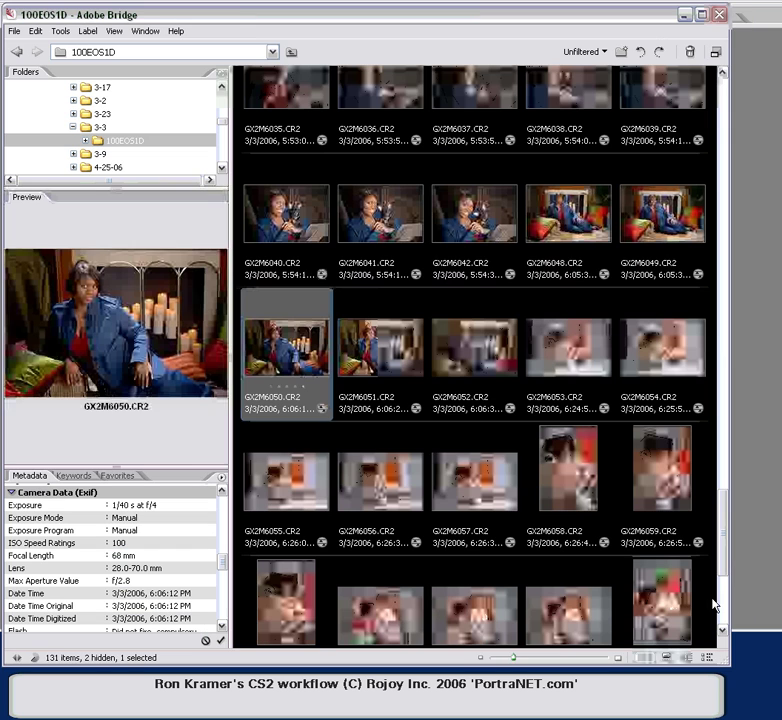
Step: Apply the previous conversion settings to the close-up fireplace portraits GX2M6050.CR2 through GX2M6052.CR2
left_click(485, 355, "shift")
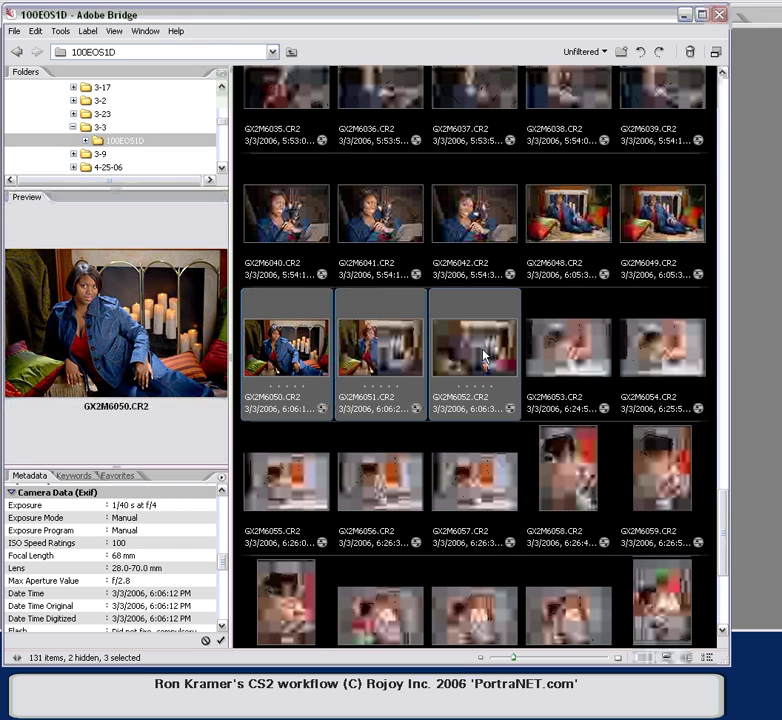
right_click(484, 352)
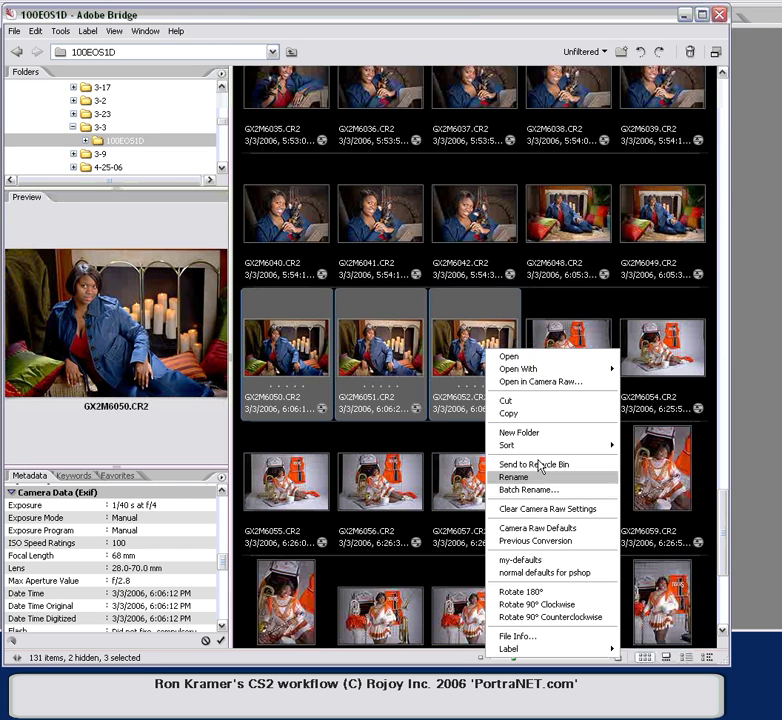
left_click(532, 540)
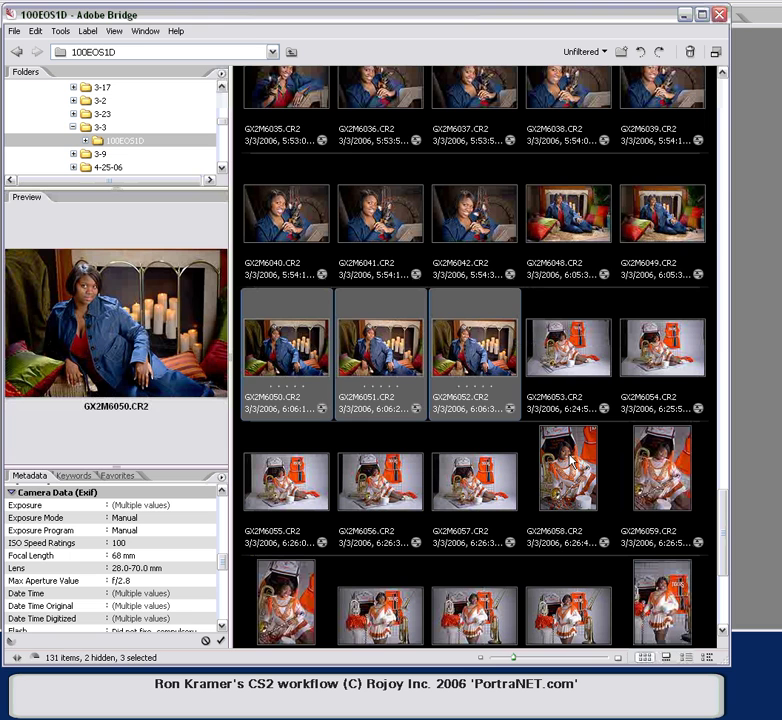
Step: Compare the camera exposure metadata of the fireplace portraits GX2M6048.CR2 through GX2M6051.CR2
left_click(562, 362)
left_click(572, 210)
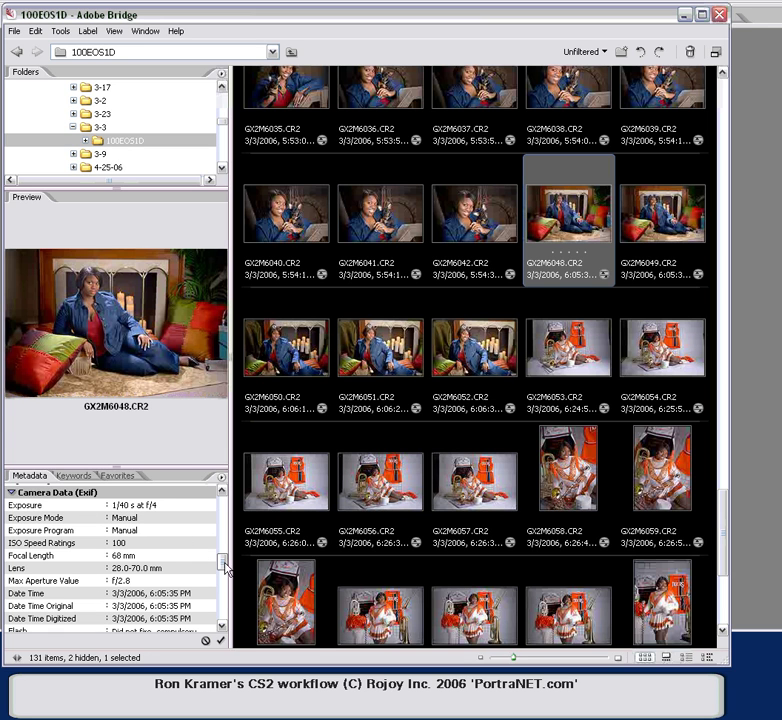
scroll(223, 562, "up", 2)
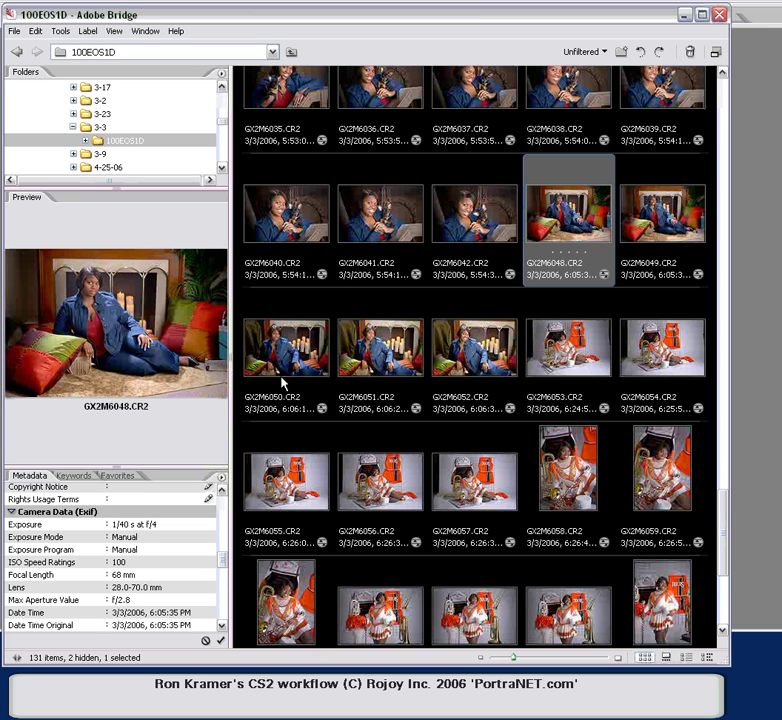
left_click(675, 216)
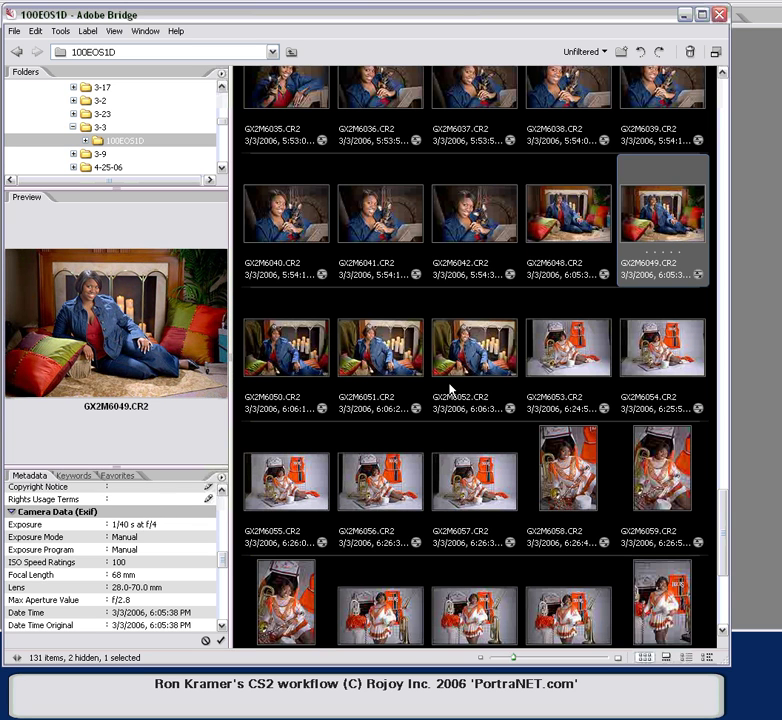
left_click(288, 355)
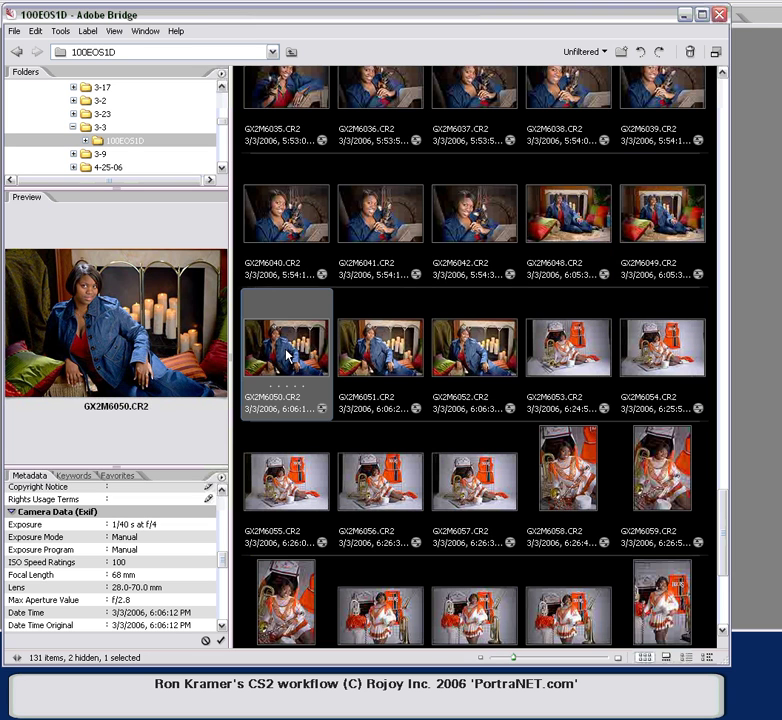
left_click(393, 357)
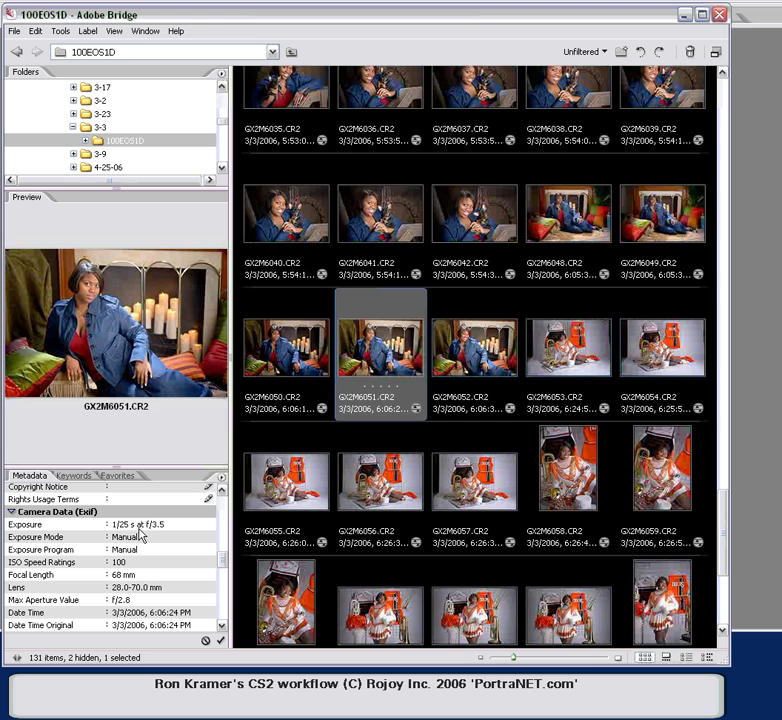
Step: Open GX2M6051.CR2 in Camera Raw, lower its exposure to +0.85, and keep the change
double_click(393, 355)
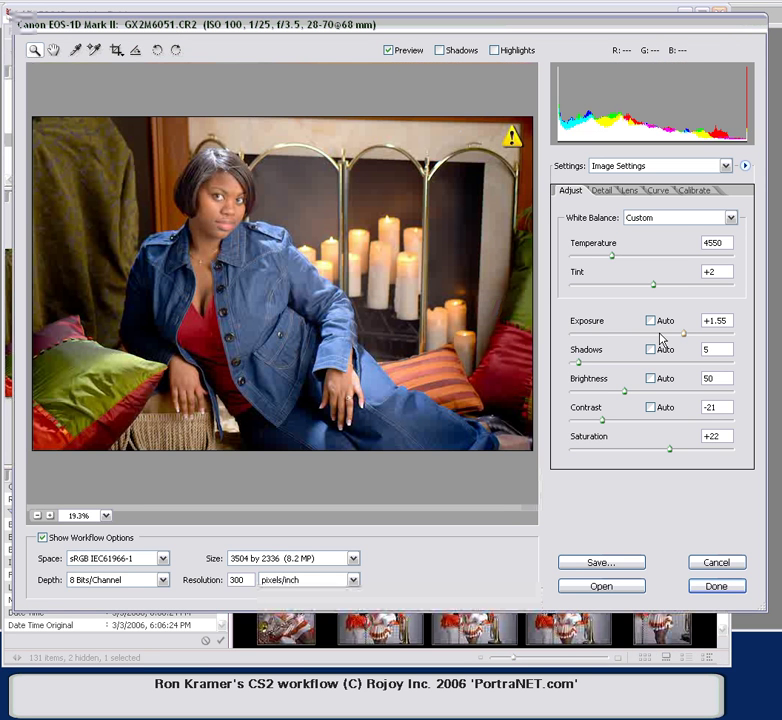
left_click(671, 335)
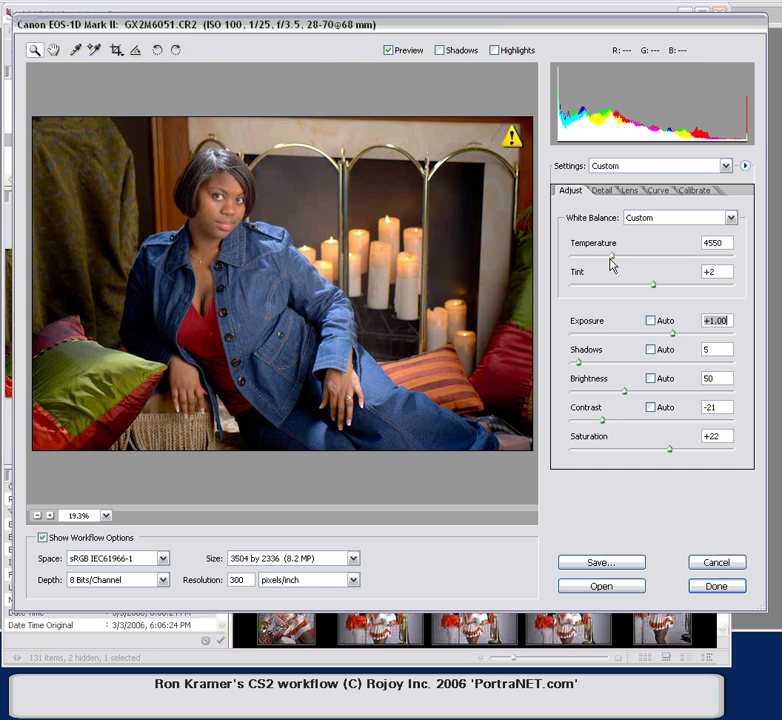
left_click(669, 335)
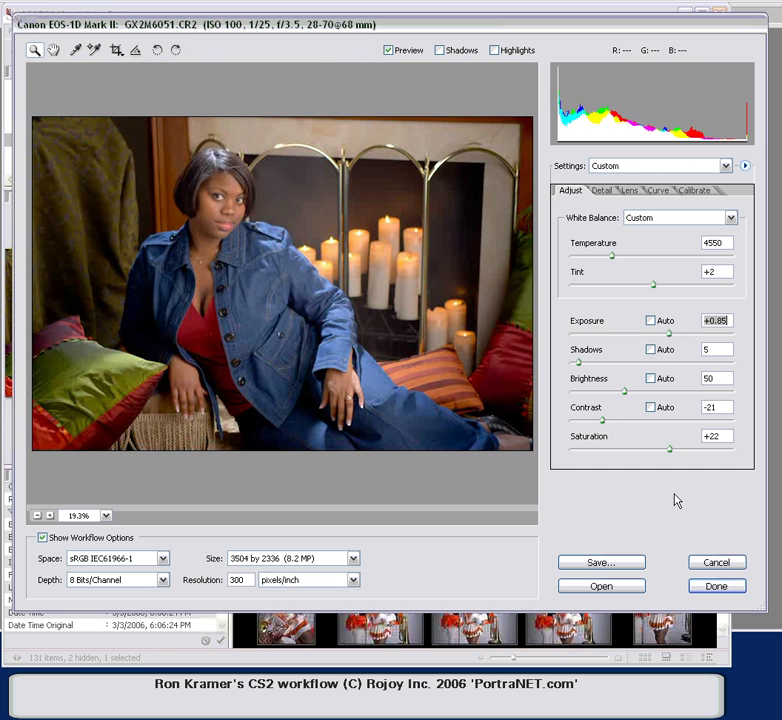
left_click(712, 591)
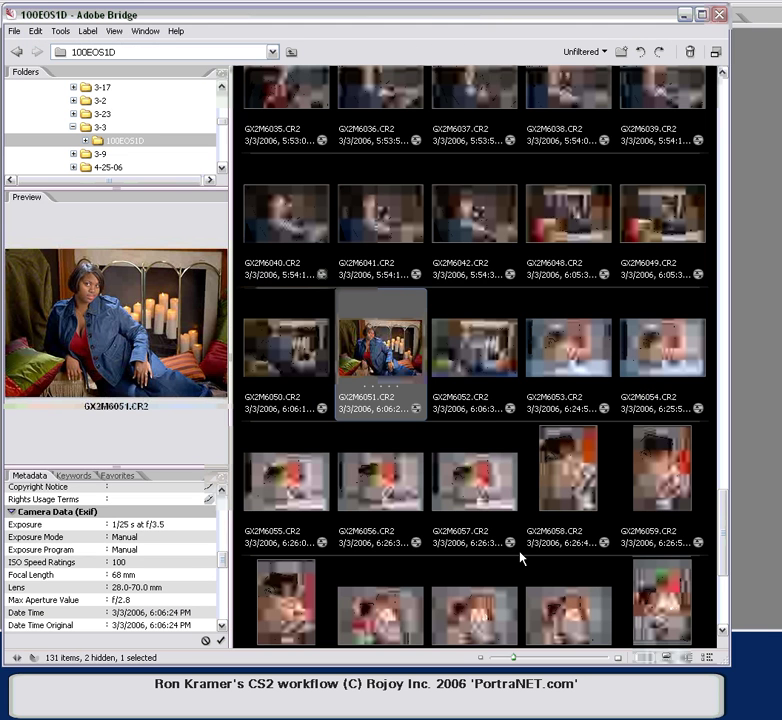
Step: Compare the previews of the close-up fireplace portraits and apply the previous conversion settings to GX2M6052.CR2
left_click(471, 352, "ctrl")
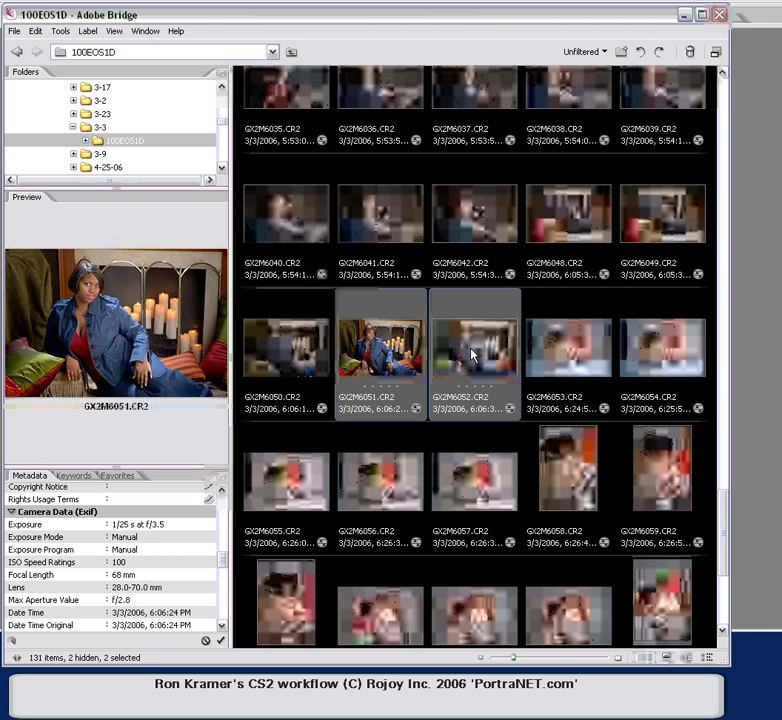
left_click(305, 365)
left_click(380, 362)
left_click(491, 352)
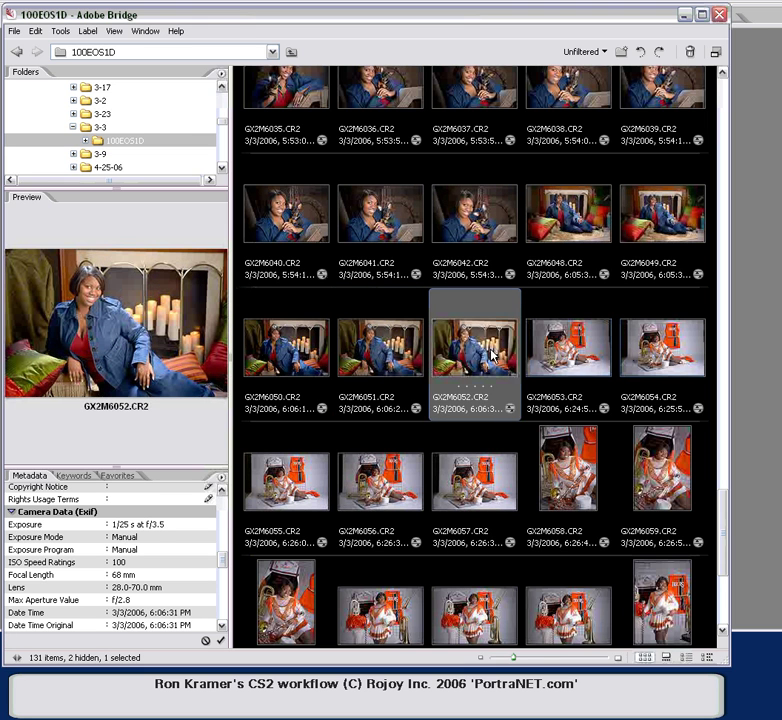
right_click(484, 352)
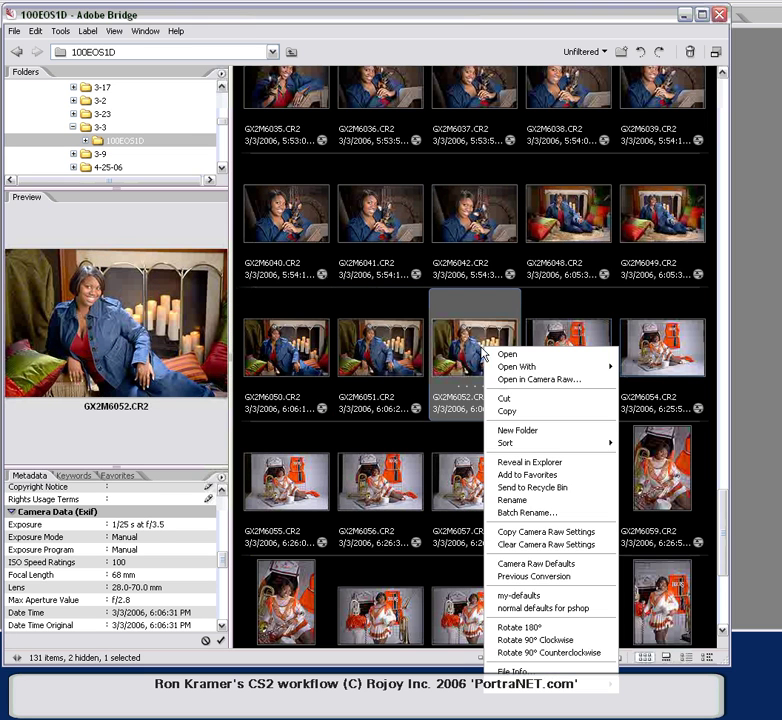
left_click(532, 576)
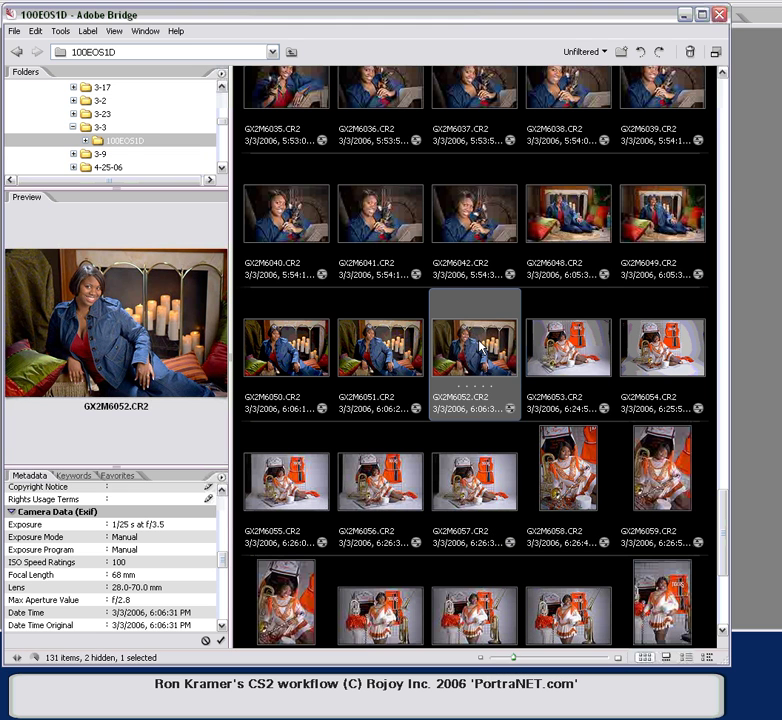
Step: Open GX2M6053.CR2 in Camera Raw, compare the "normal defaults for pshop" and "my-defaults" presets, and apply "my-defaults"
scroll(721, 512, "down", 1)
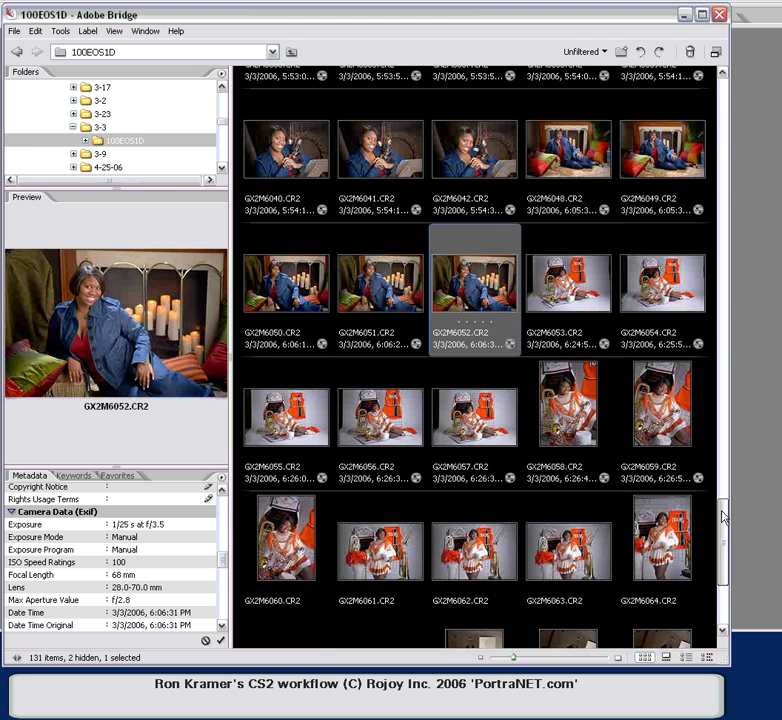
double_click(580, 305)
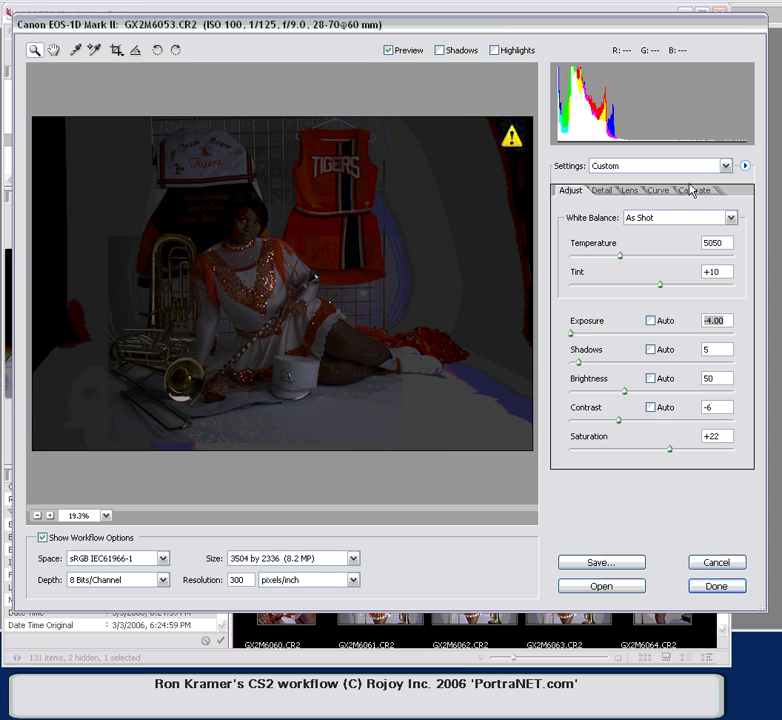
left_click(726, 166)
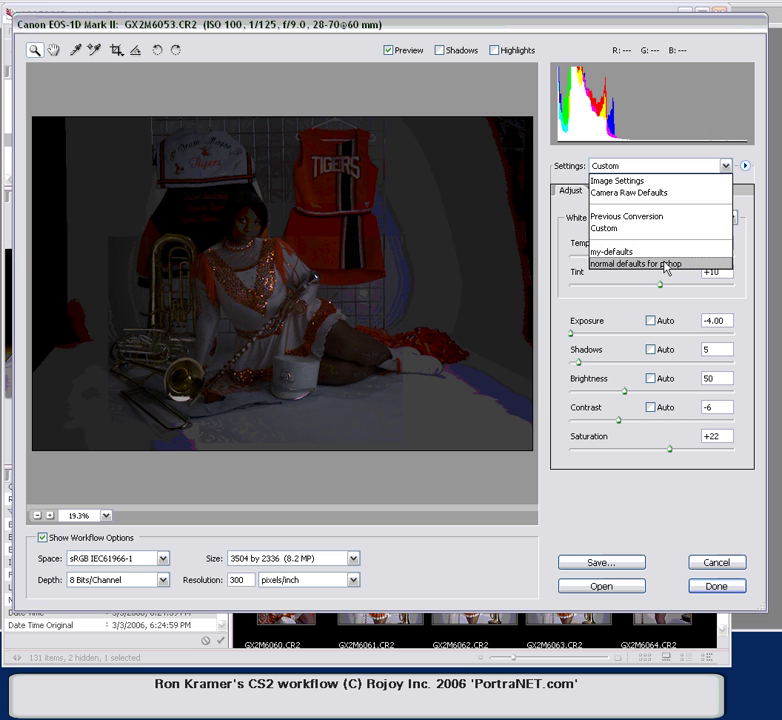
left_click(607, 265)
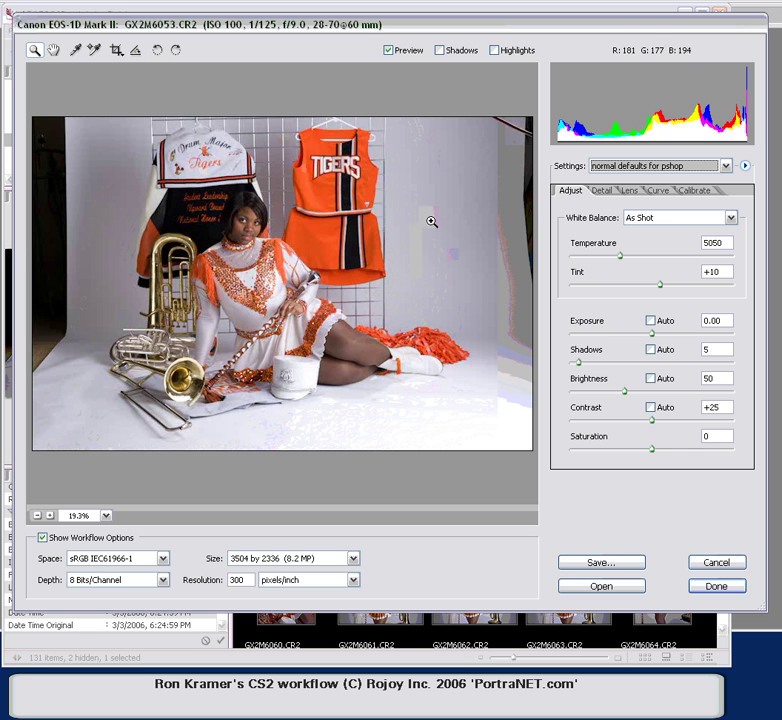
left_click(725, 166)
left_click(602, 251)
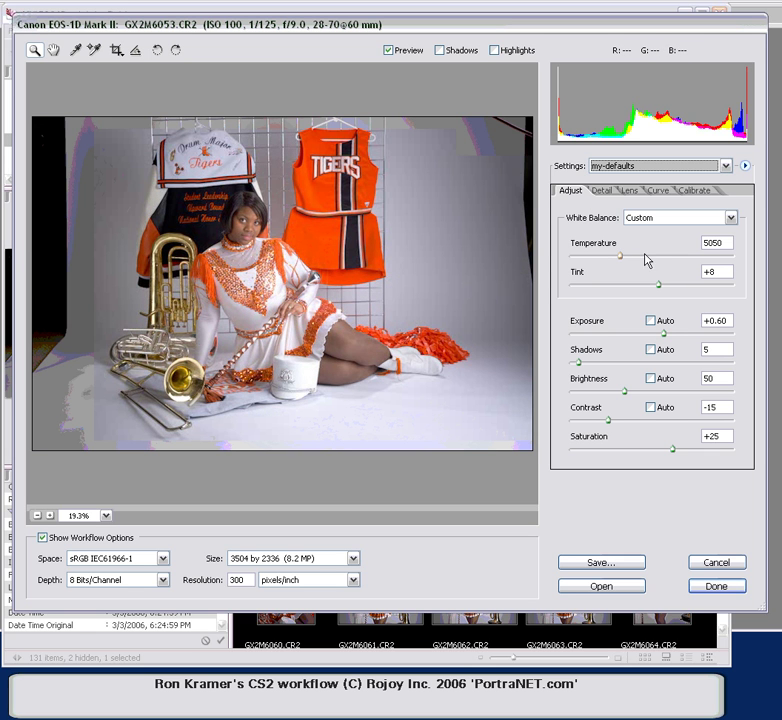
left_click(725, 166)
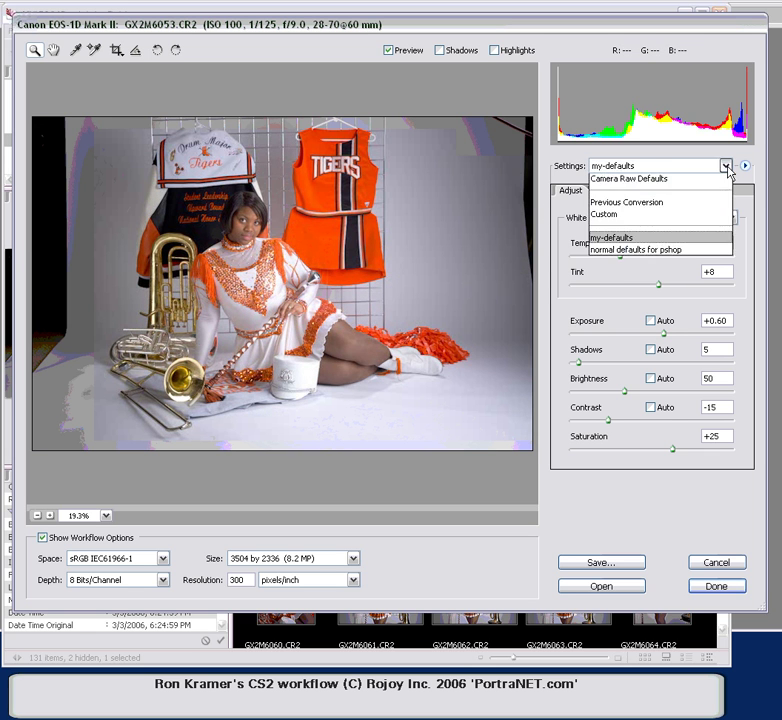
left_click(706, 264)
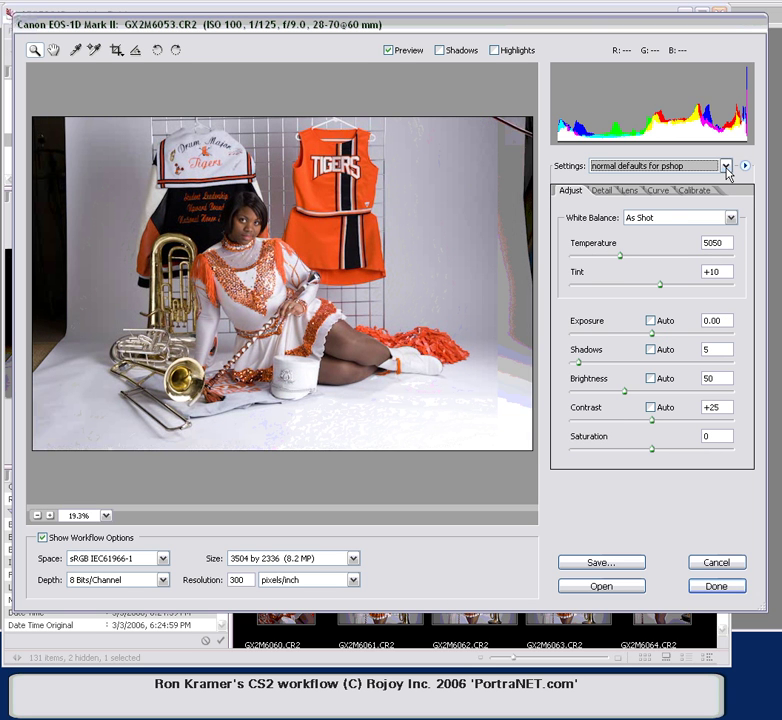
left_click(726, 167)
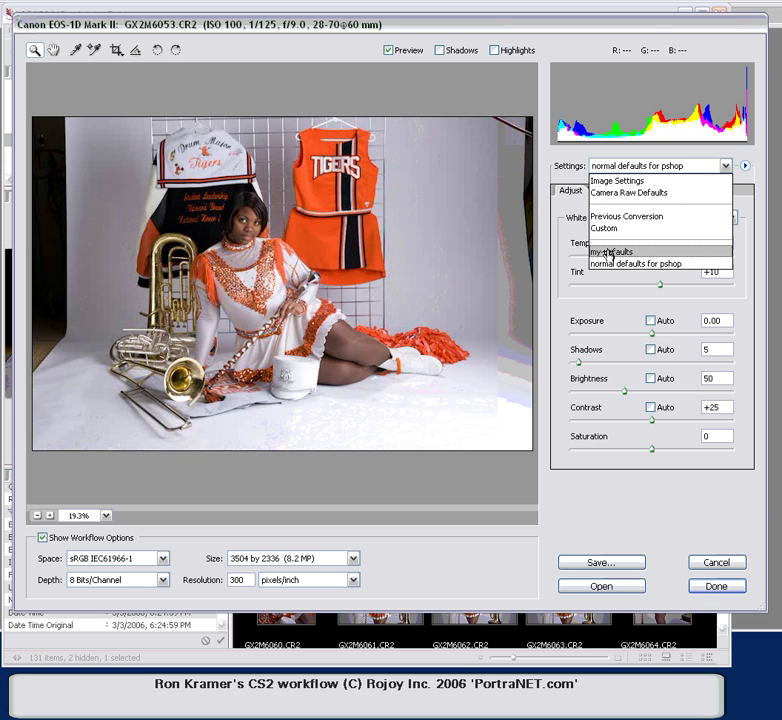
left_click(609, 252)
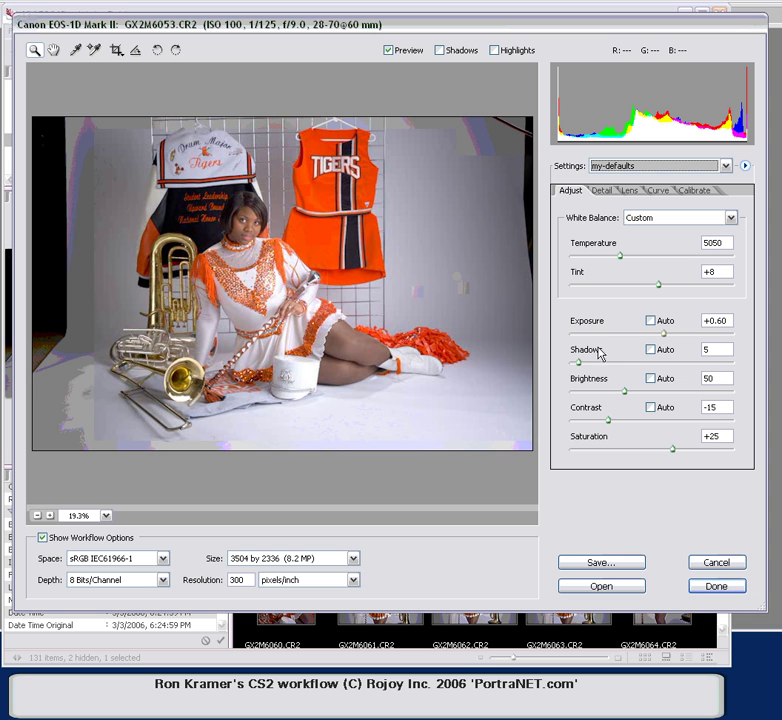
Step: Crop GX2M6053.CR2 to 5 by 4 inches around the subject, the instruments and the uniforms behind her, and keep the change
left_click(117, 50)
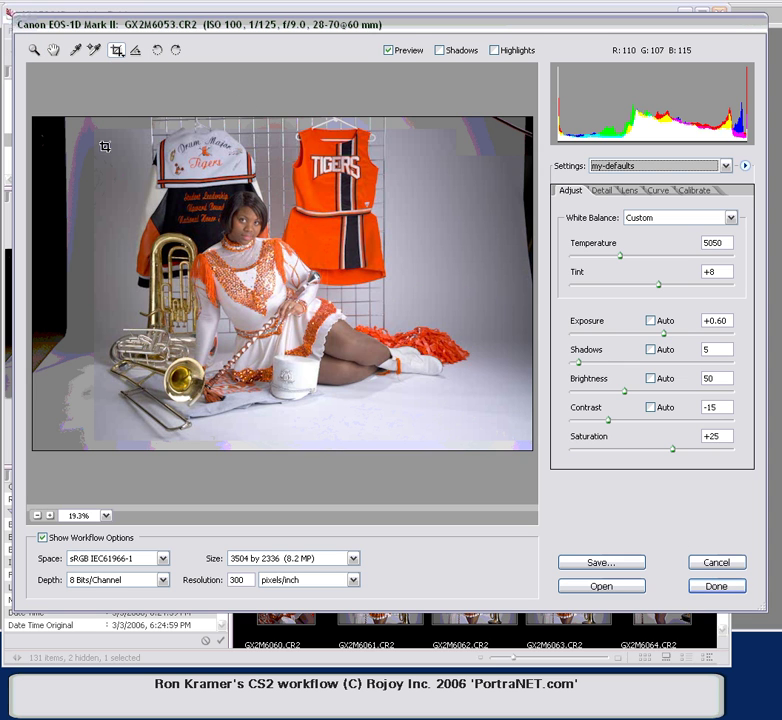
left_click_drag(80, 117, 477, 477)
left_click_drag(357, 339, 355, 346)
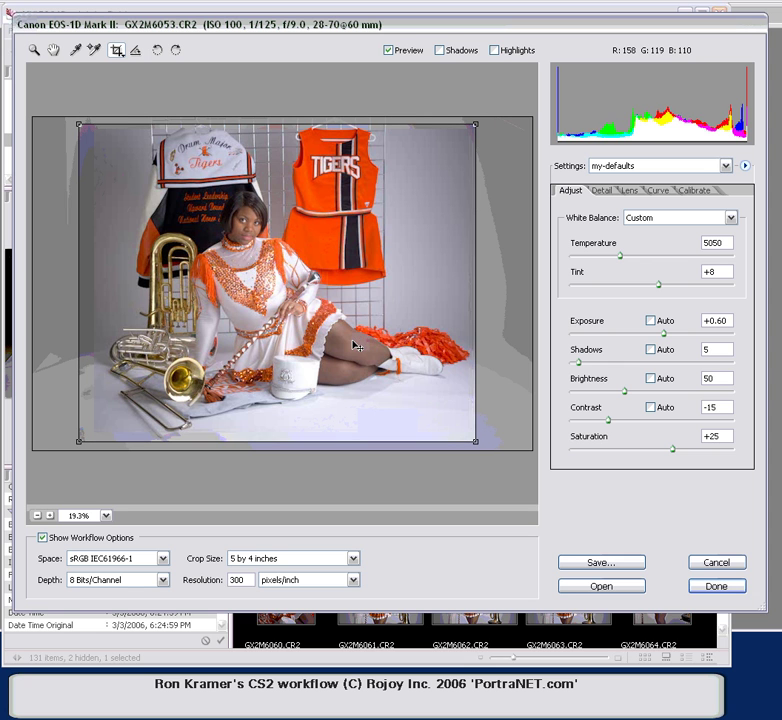
key("z")
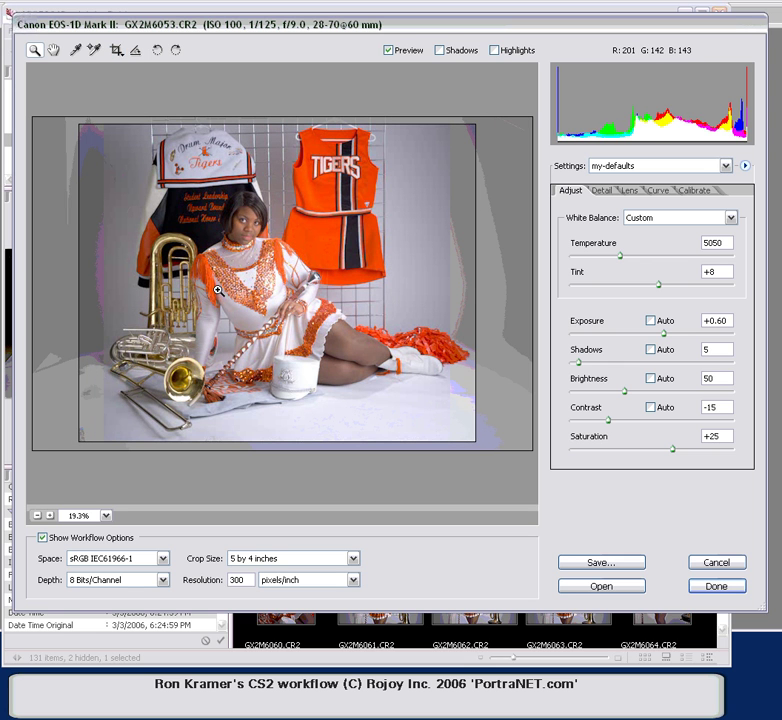
left_click(712, 587)
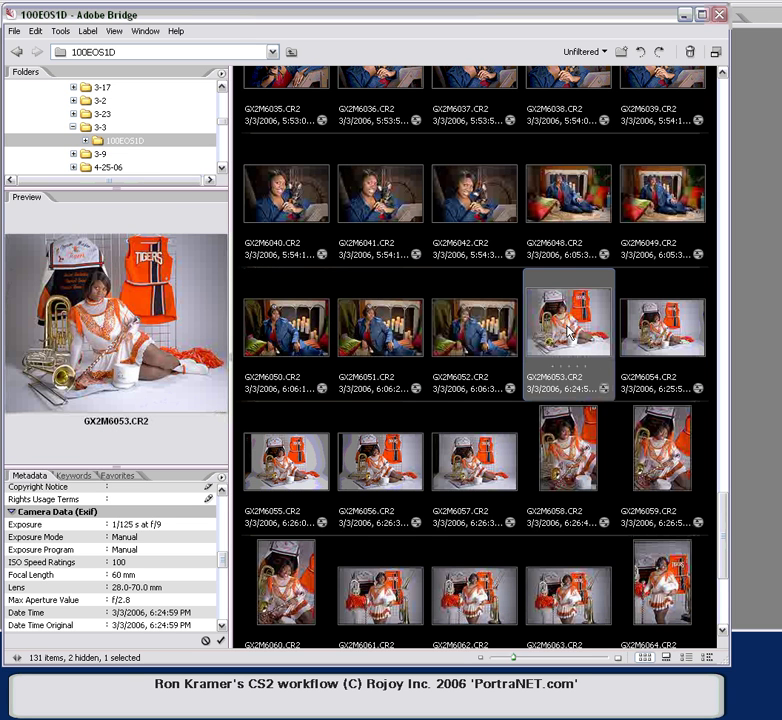
Step: Widen the preview area in Bridge and bring the GX2M6053.CR2 thumbnail back into view
left_click_drag(231, 354, 354, 364)
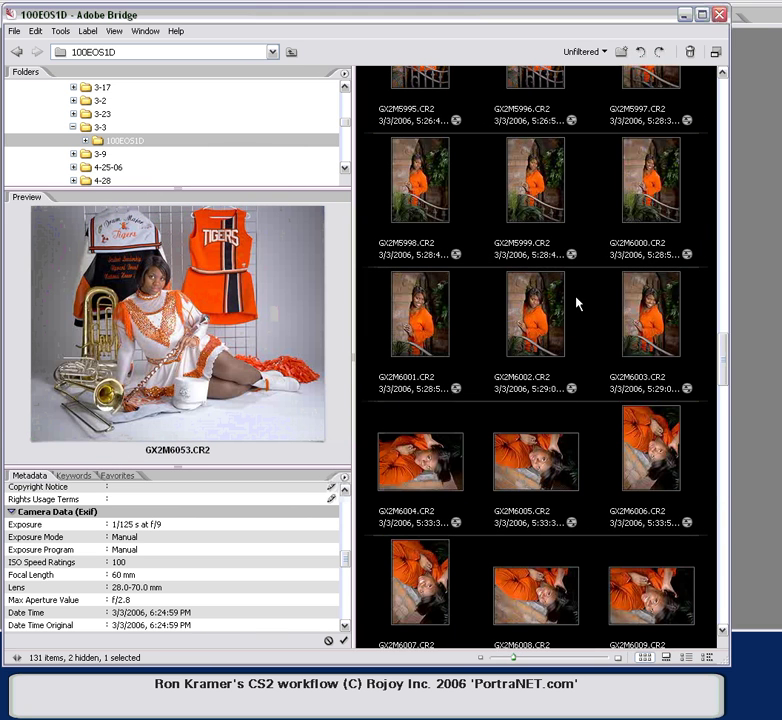
left_click_drag(725, 318, 728, 546)
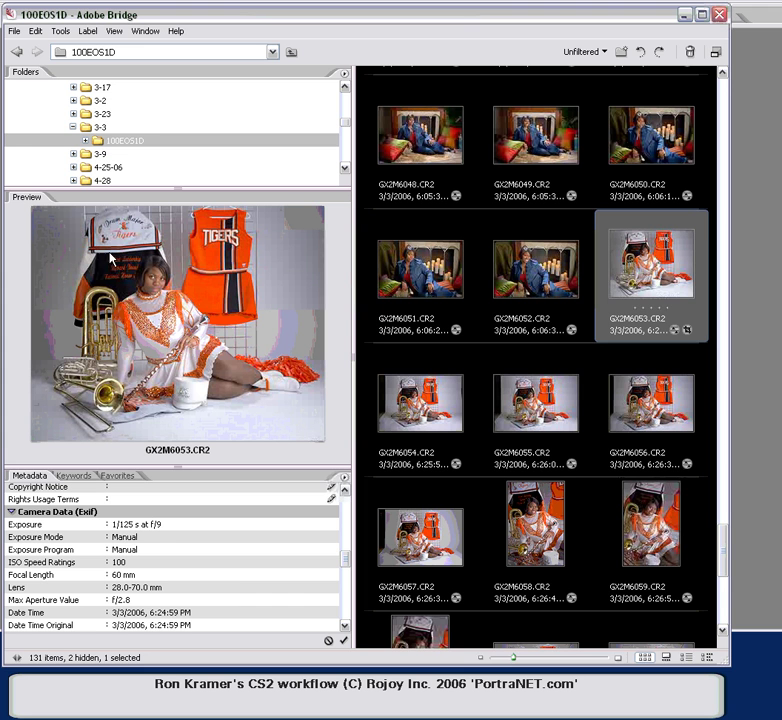
Step: Reopen GX2M6053.CR2 in Camera Raw, set the vignetting amount to -100 and midpoint to 0, and keep the change
double_click(657, 271)
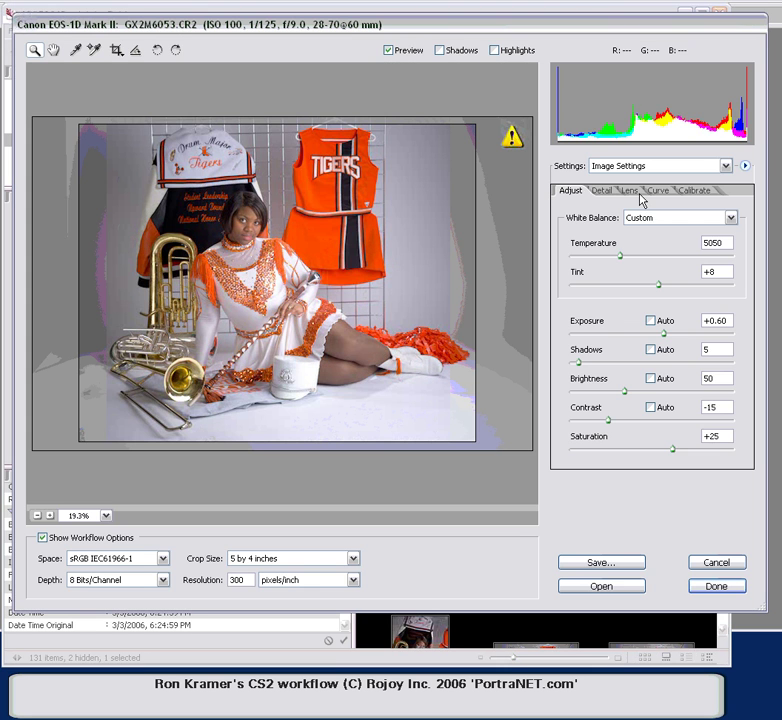
left_click(633, 197)
left_click_drag(574, 338, 649, 338)
left_click_drag(569, 372, 731, 367)
left_click_drag(646, 341, 567, 345)
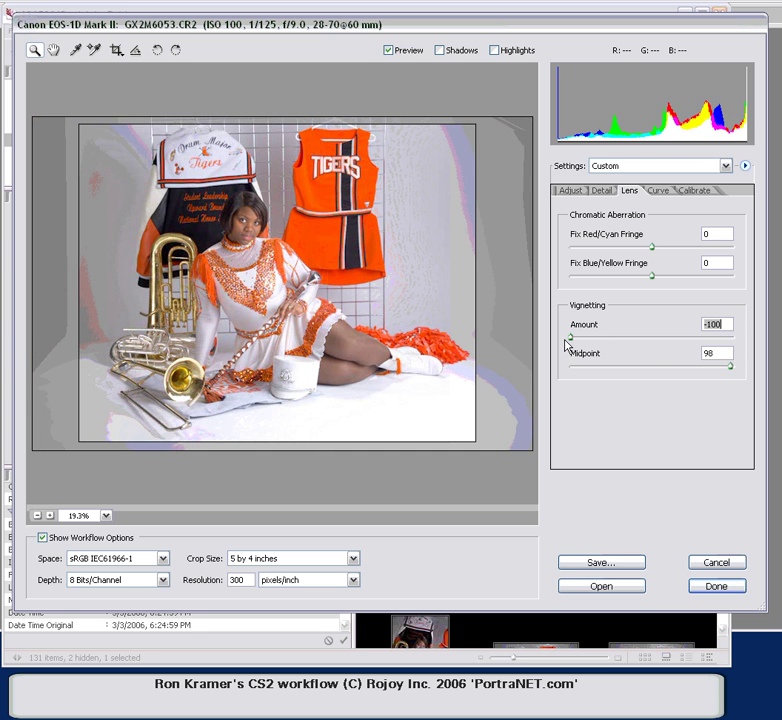
left_click_drag(728, 367, 572, 376)
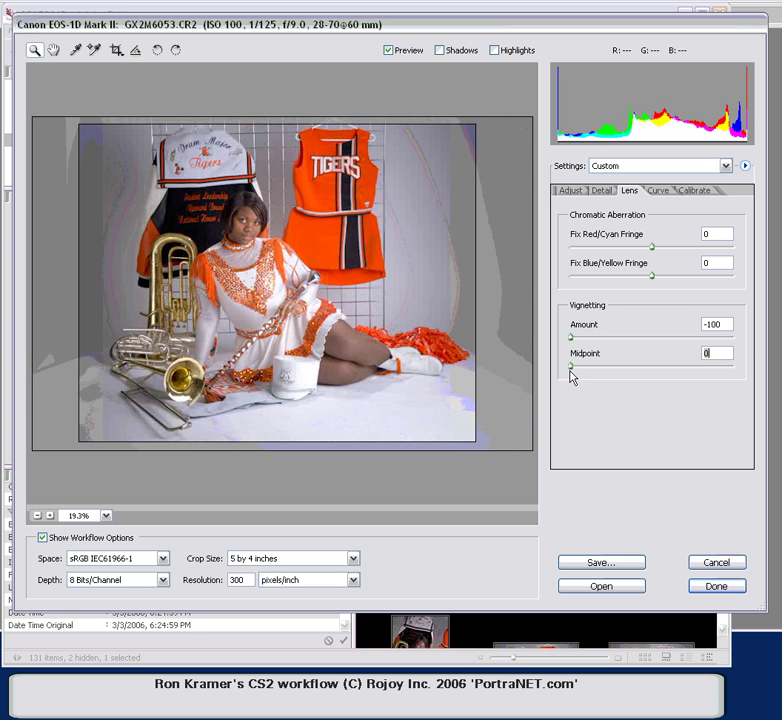
left_click(721, 587)
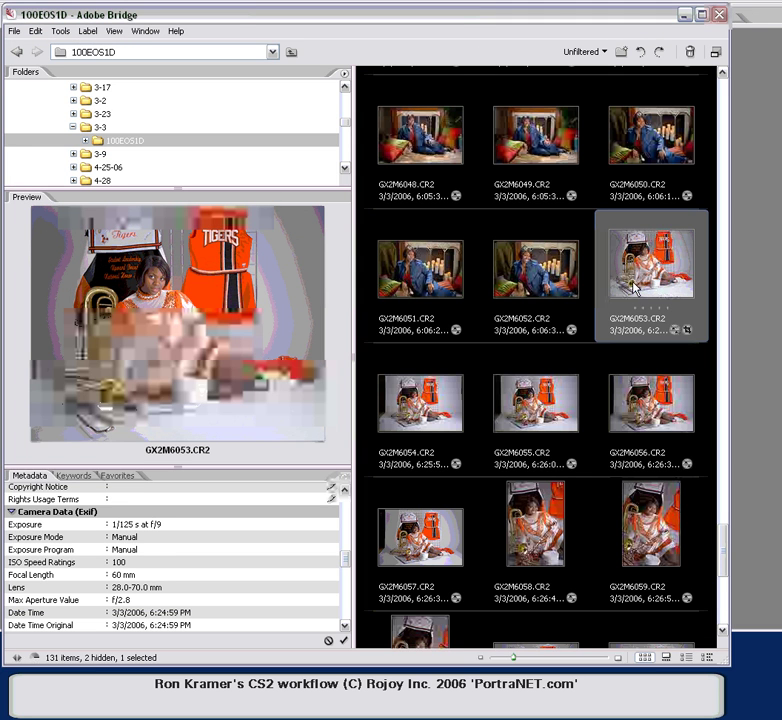
Step: Reopen GX2M6053.CR2 in Camera Raw, raise its white balance temperature to 5300, and keep the change
double_click(635, 295)
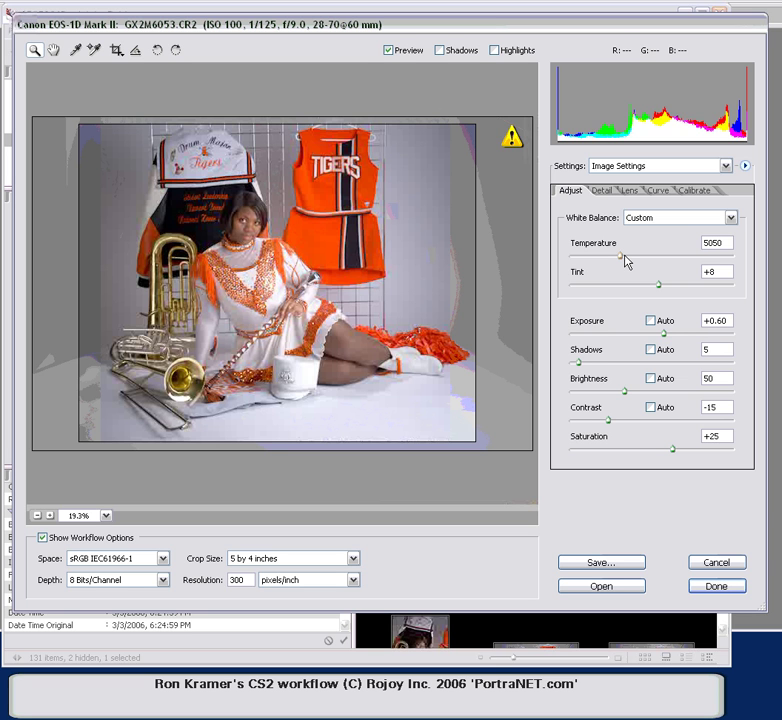
left_click_drag(624, 262, 628, 264)
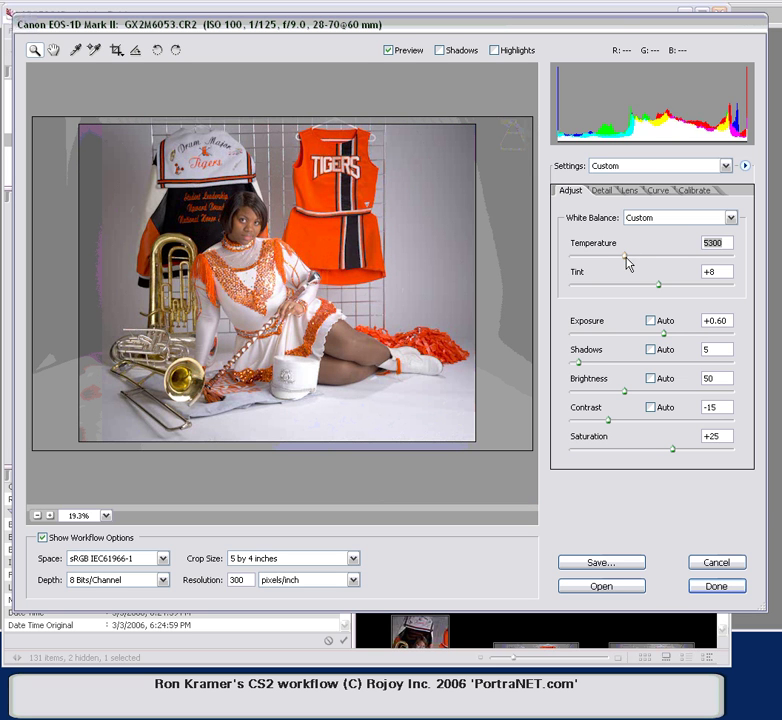
left_click(718, 586)
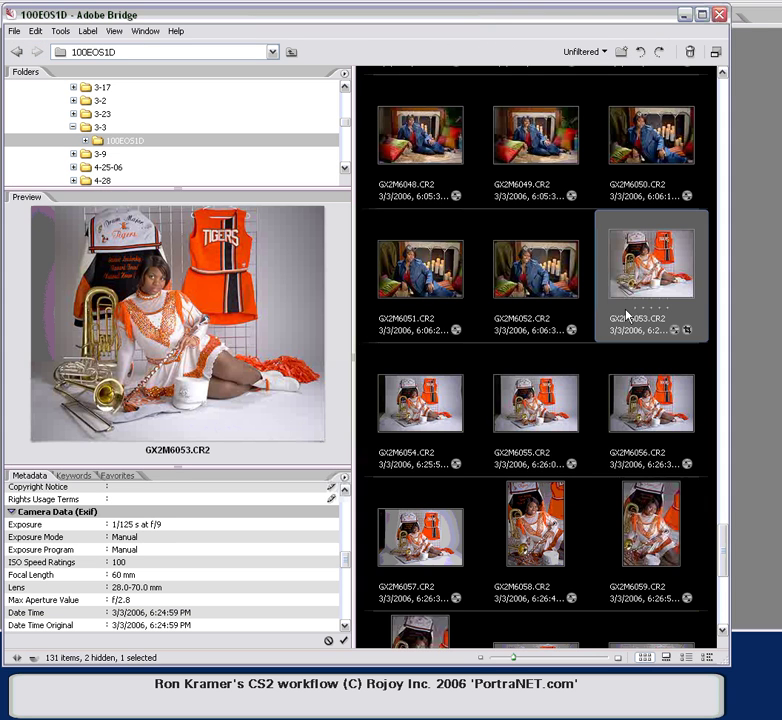
Step: Apply the previous conversion settings to the reclining uniform portraits GX2M6053.CR2 through GX2M6057.CR2
left_click(419, 553, "shift")
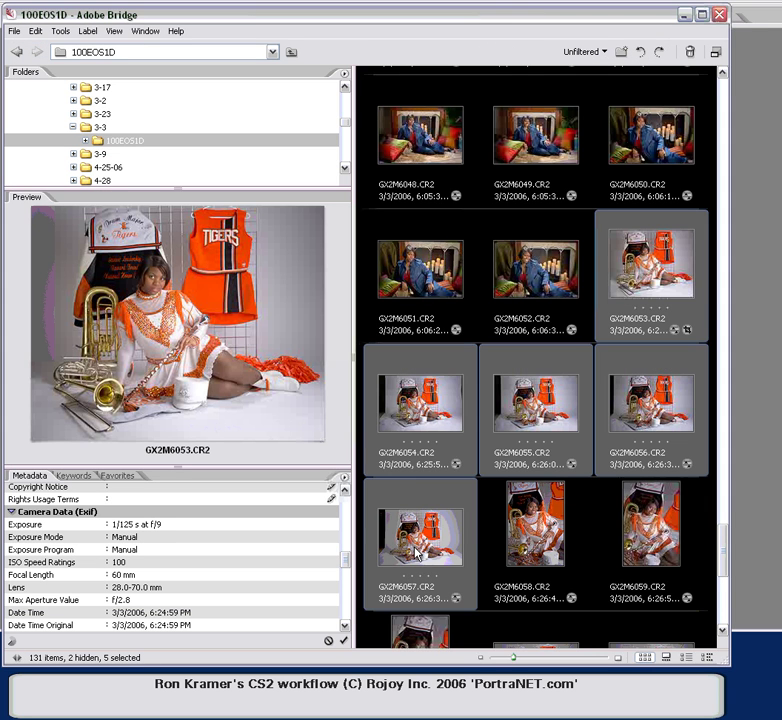
right_click(419, 553)
left_click(490, 420)
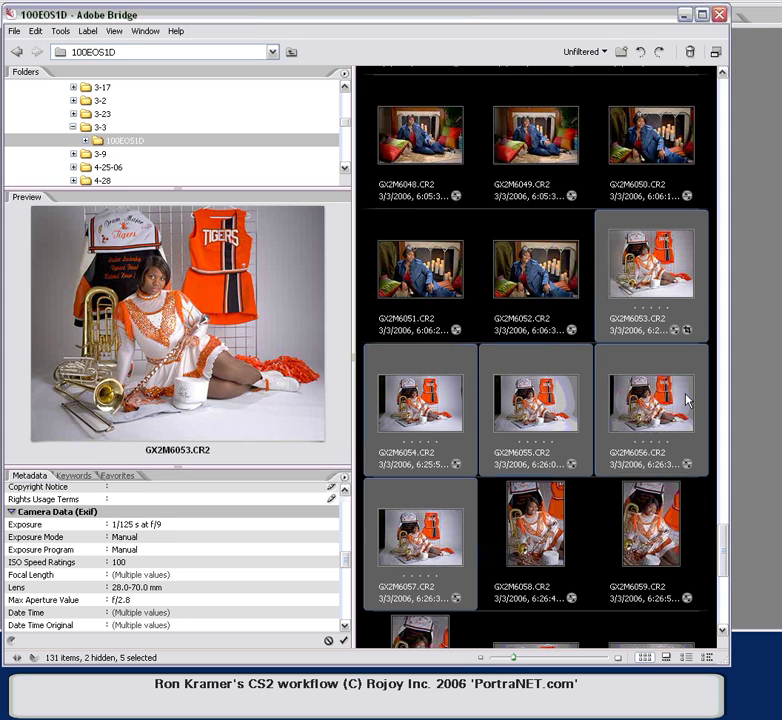
Step: Apply the previous conversion settings to the uniform portraits GX2M6058.CR2 through GX2M6066.CR2
mouse_move(722, 551)
left_mouse_down()
mouse_move(722, 564)
mouse_move(720, 530)
left_mouse_up()
left_click(546, 328)
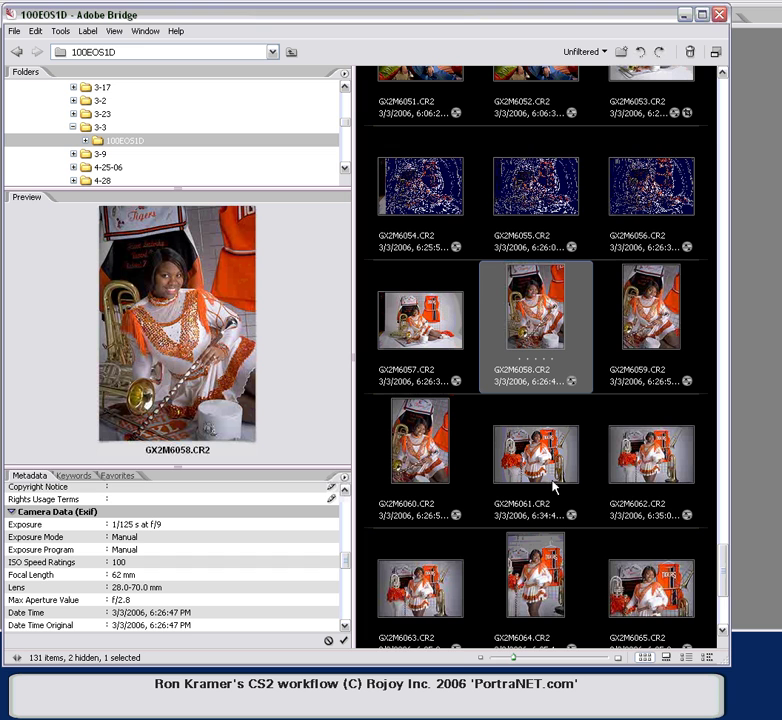
scroll(722, 456, "down", 2)
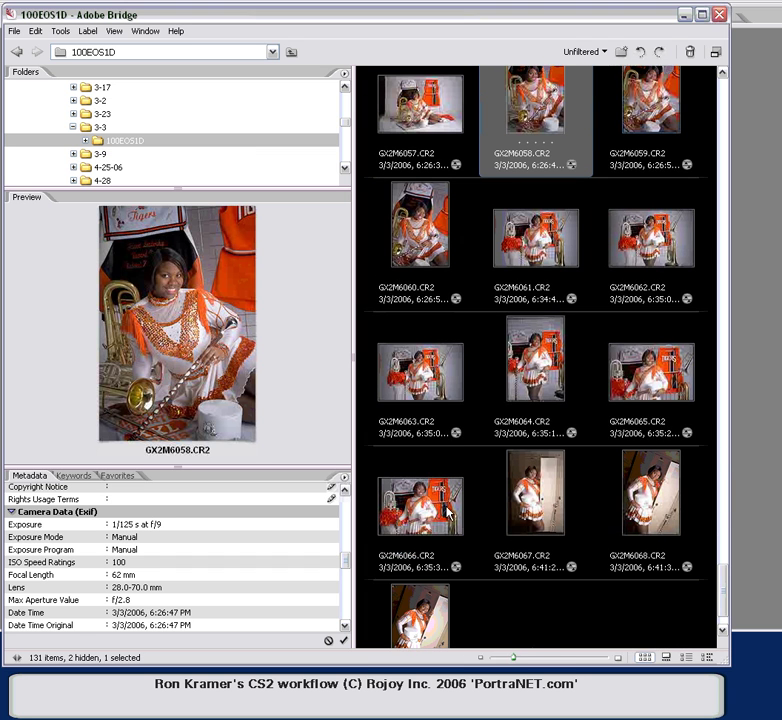
left_click(440, 505, "shift")
right_click(440, 503)
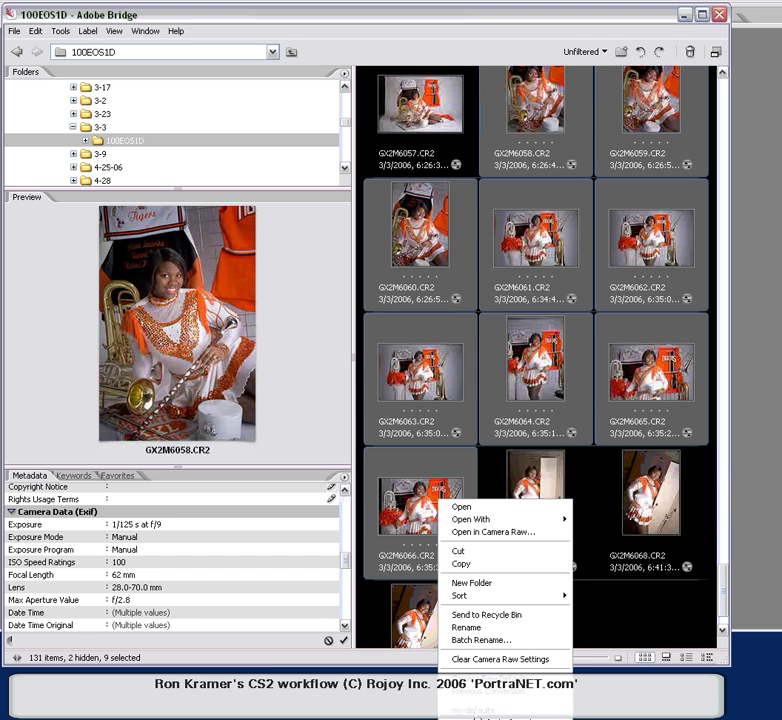
key("Escape")
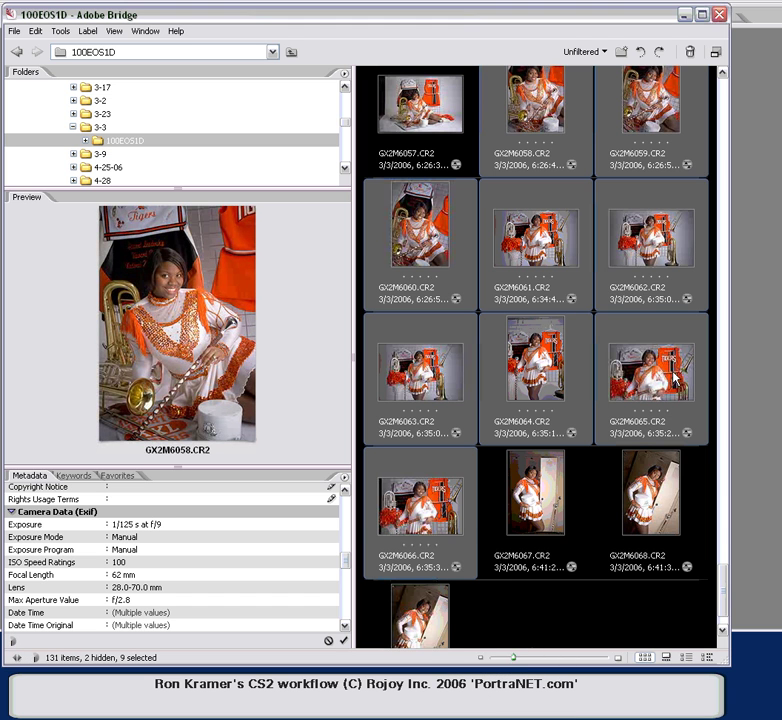
Step: Open GX2M6058.CR2 in Camera Raw, set the exposure to +1.15 and the contrast to -37, and keep the changes
scroll(721, 521, "up", 1)
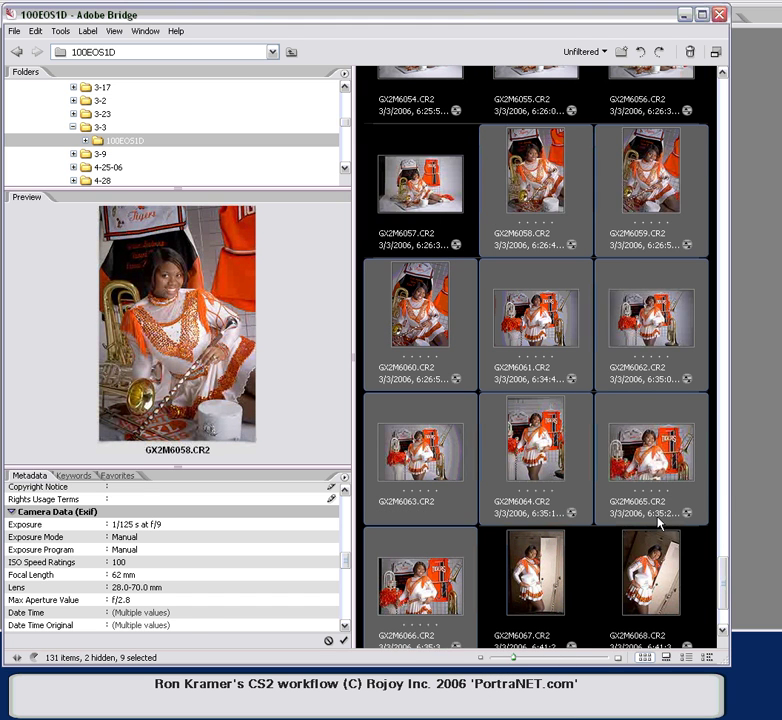
left_click(446, 200)
left_click(533, 190)
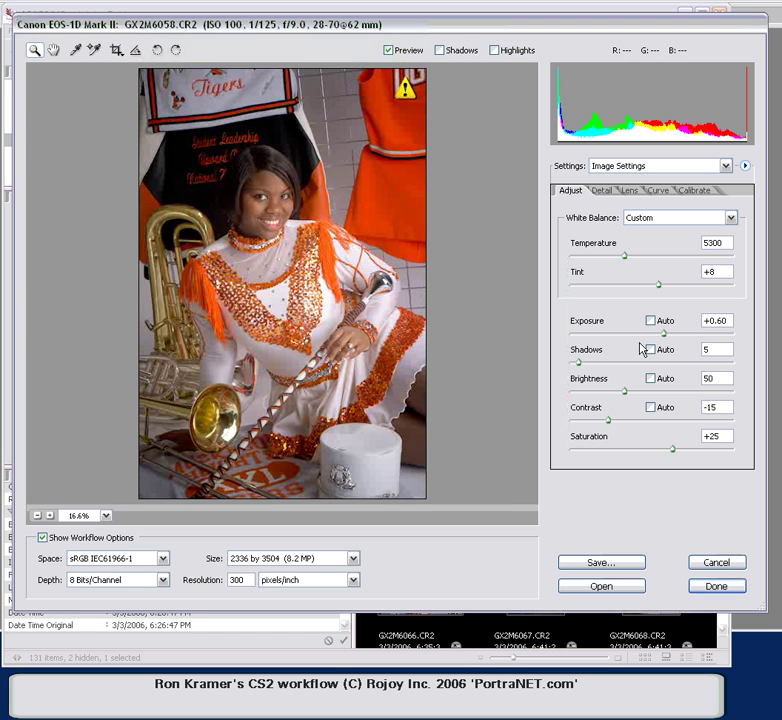
left_click_drag(663, 333, 670, 341)
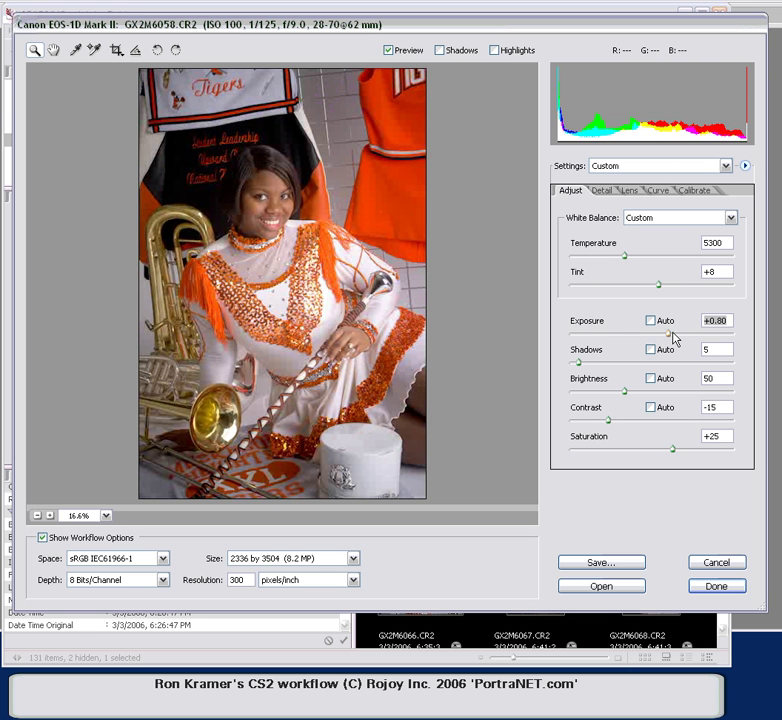
left_click(672, 334)
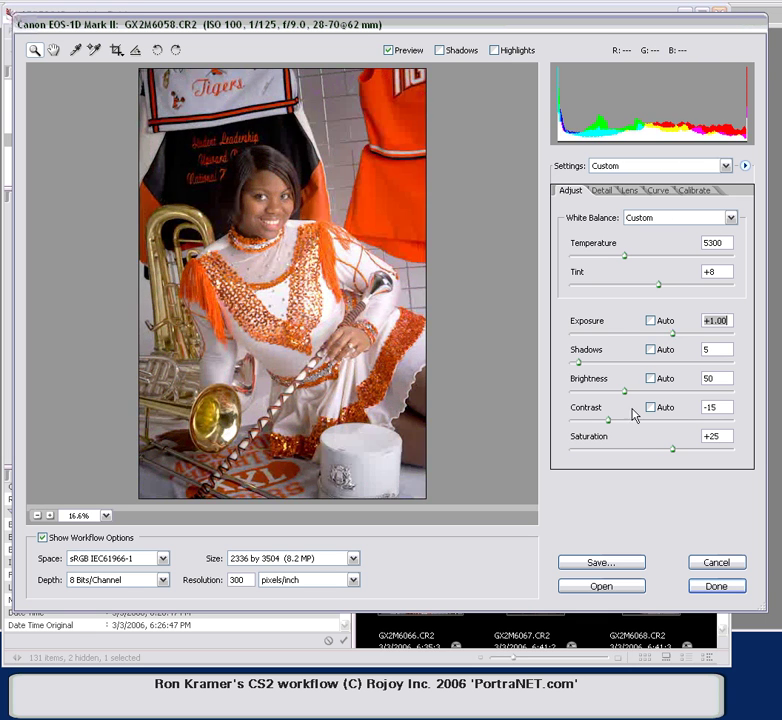
left_click(604, 421)
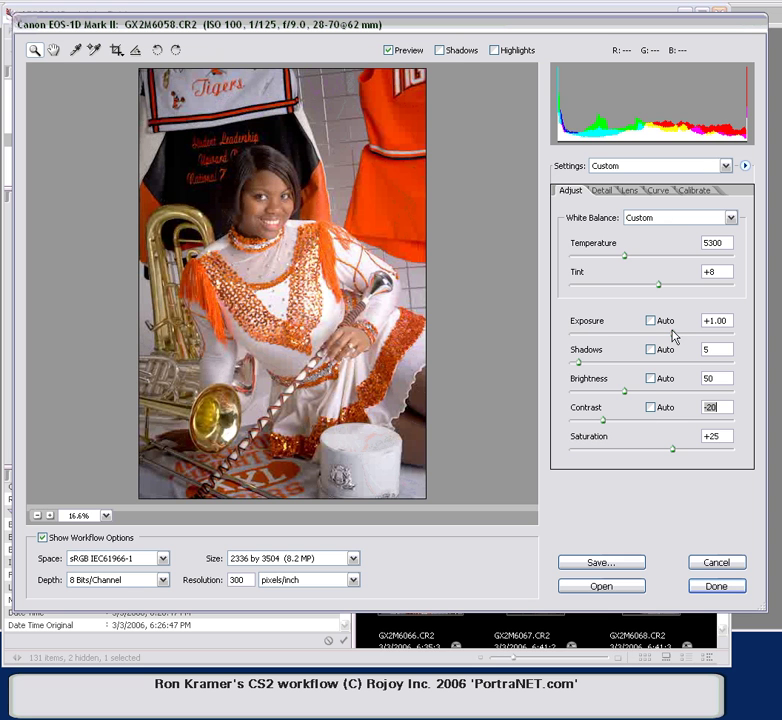
left_click(676, 334)
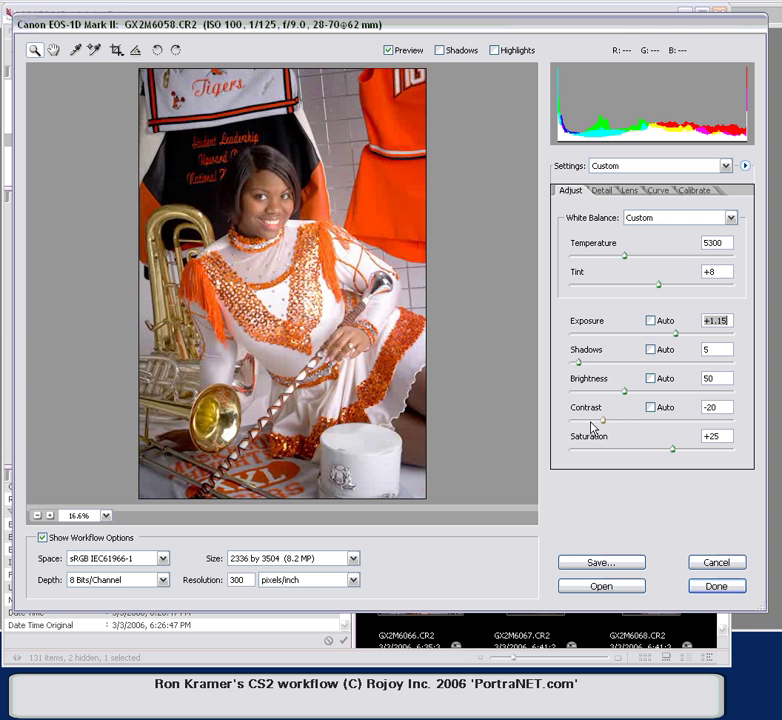
left_click_drag(590, 425, 587, 424)
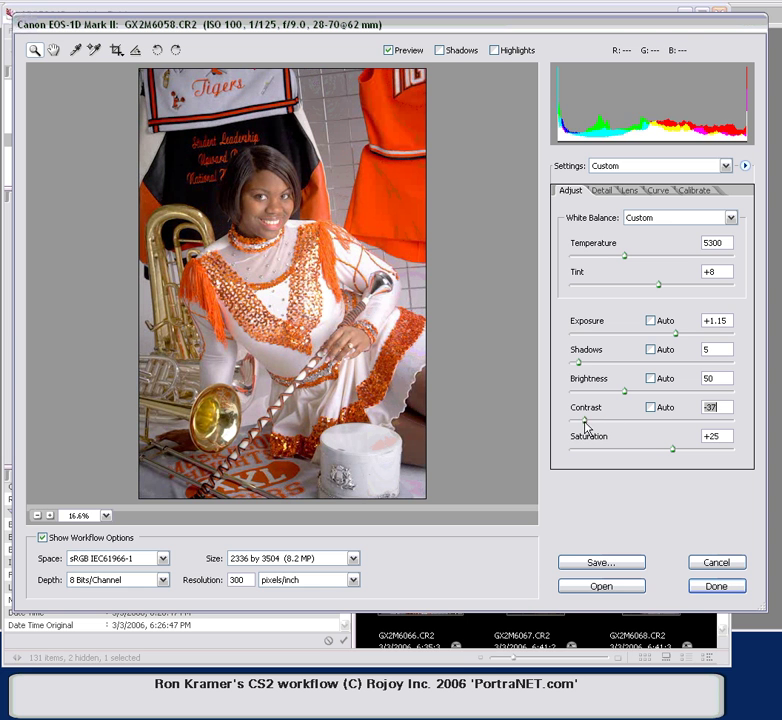
left_click(710, 588)
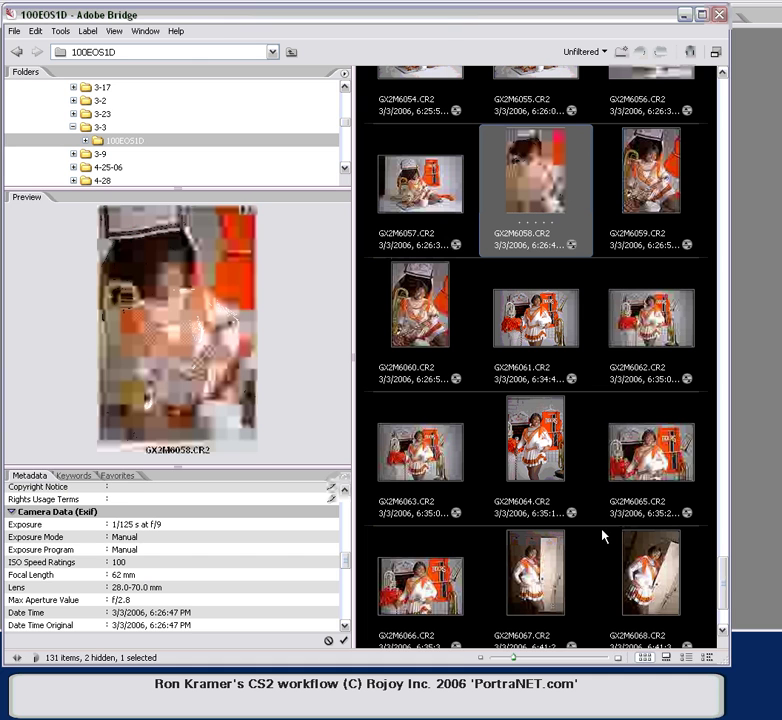
Step: Apply the previous conversion settings to GX2M6058.CR2 through GX2M6066.CR2 again to carry over the new exposure and contrast
left_click(422, 594, "shift")
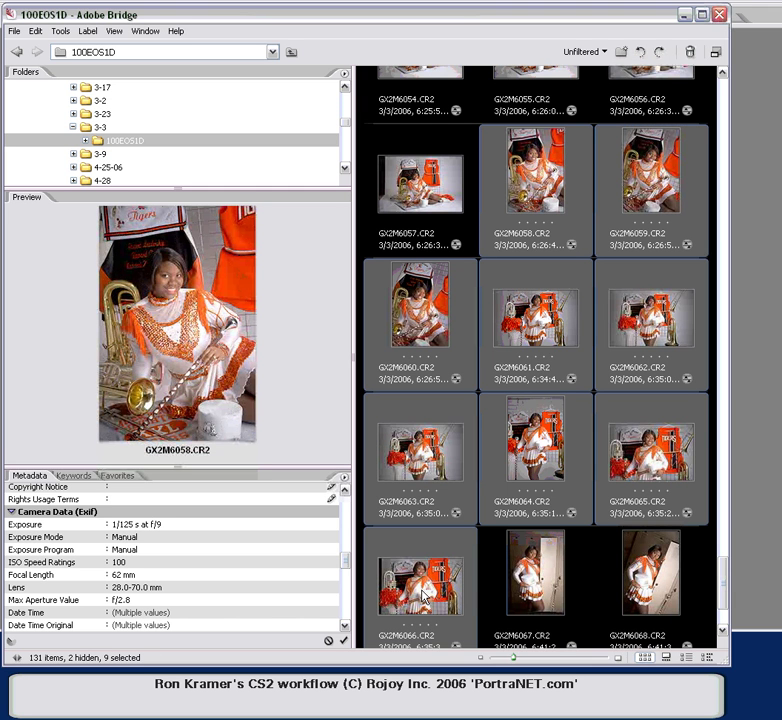
right_click(422, 594)
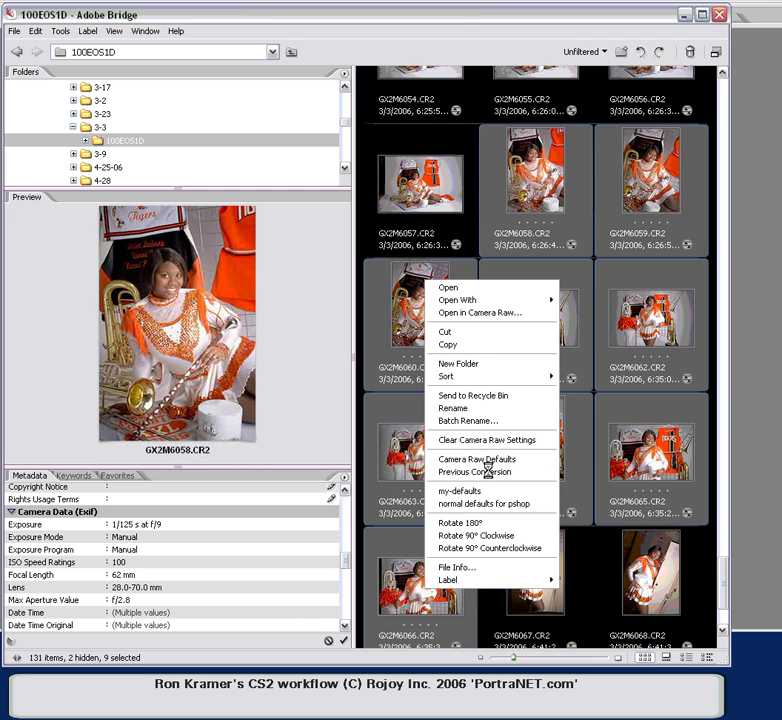
left_click(488, 469)
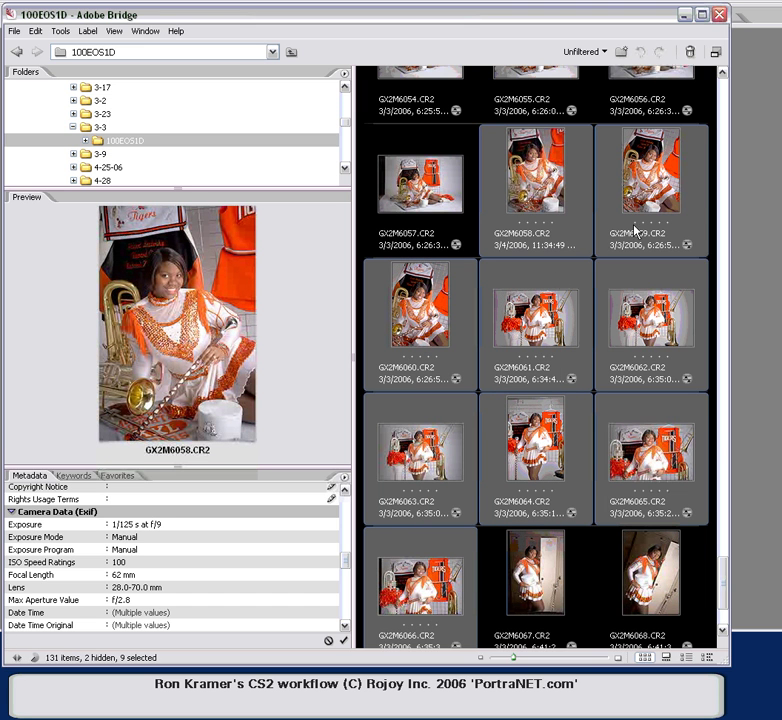
Step: Open locker portrait GX2M6067.CR2 in Camera Raw, set contrast to -24 and exposure to +0.45, check the lens vignetting, and keep the changes
left_click_drag(723, 564, 663, 602)
left_click(540, 430)
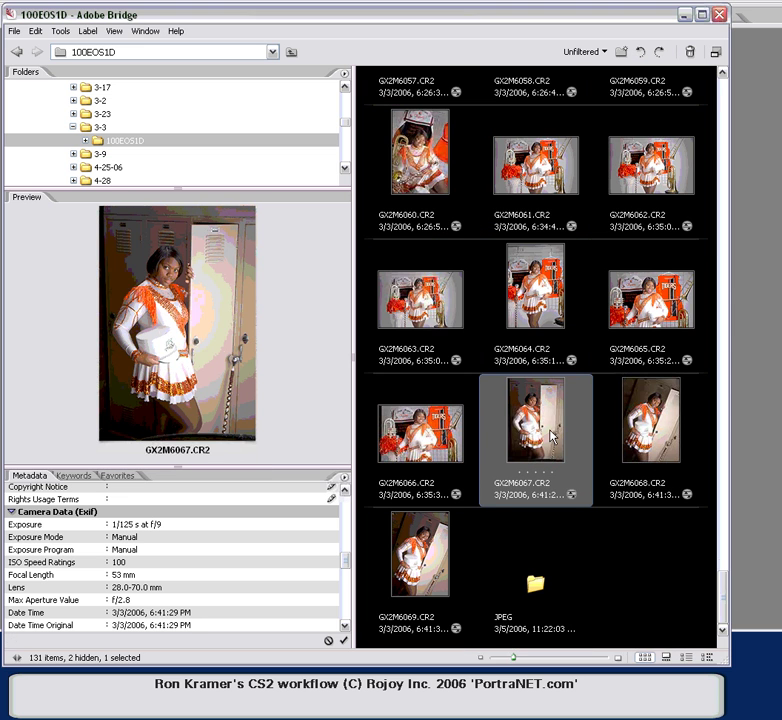
double_click(566, 436)
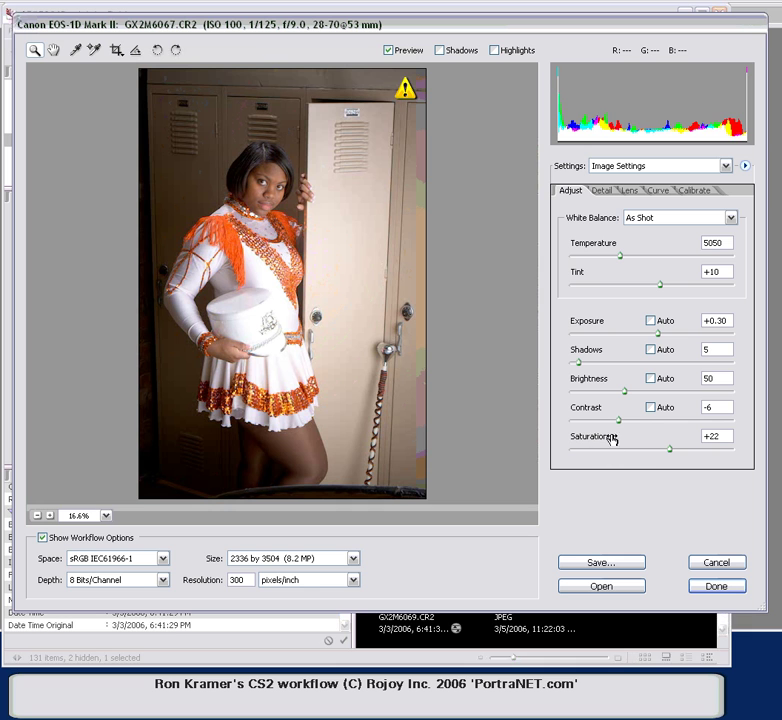
left_click_drag(618, 420, 605, 420)
key("Down")
key("Down")
key("Down")
key("Down")
key("Down")
key("Down")
key("Down")
left_click_drag(657, 334, 662, 336)
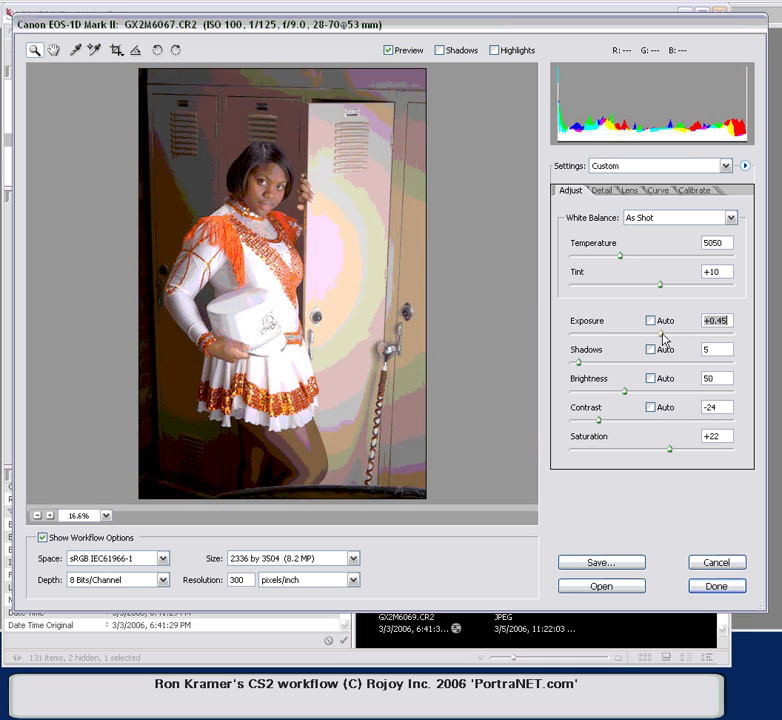
left_click(630, 191)
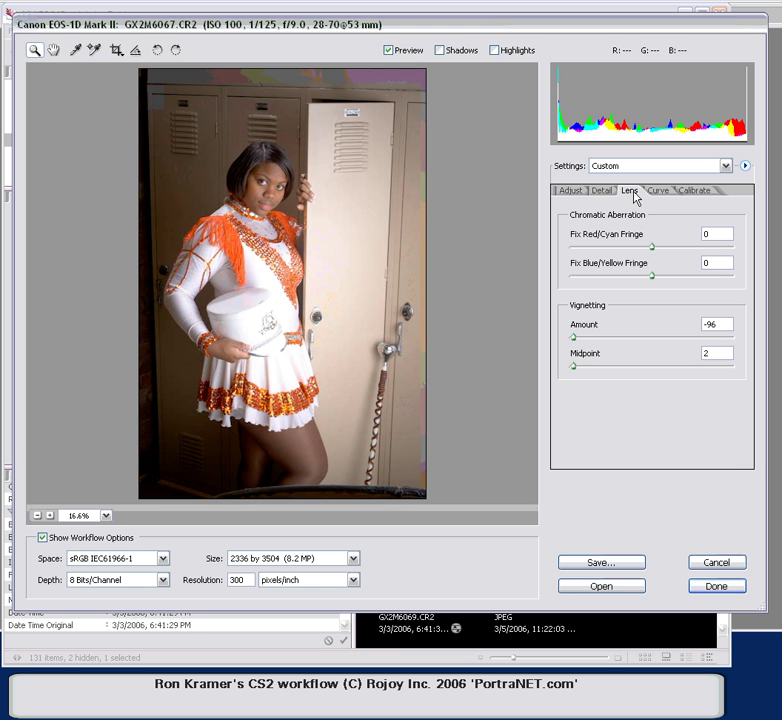
left_click(712, 586)
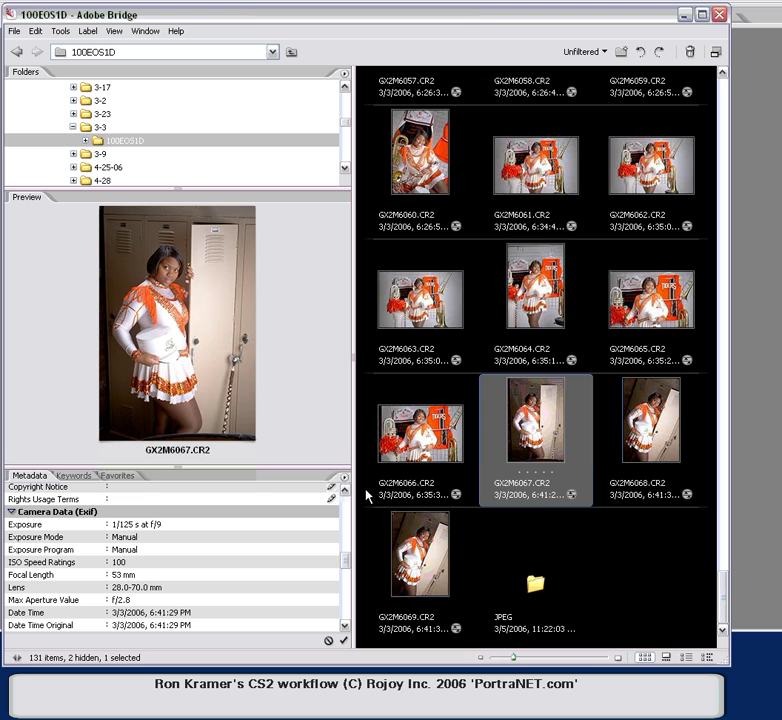
Step: Apply the previous conversion settings to the locker portraits GX2M6067.CR2 through GX2M6069.CR2
left_click(408, 552, "shift")
right_click(408, 546)
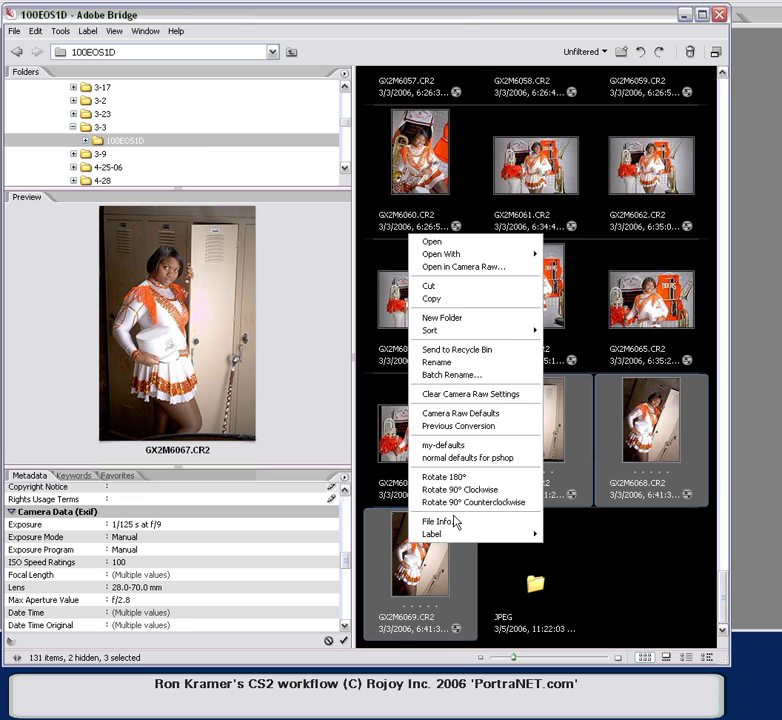
left_click(480, 426)
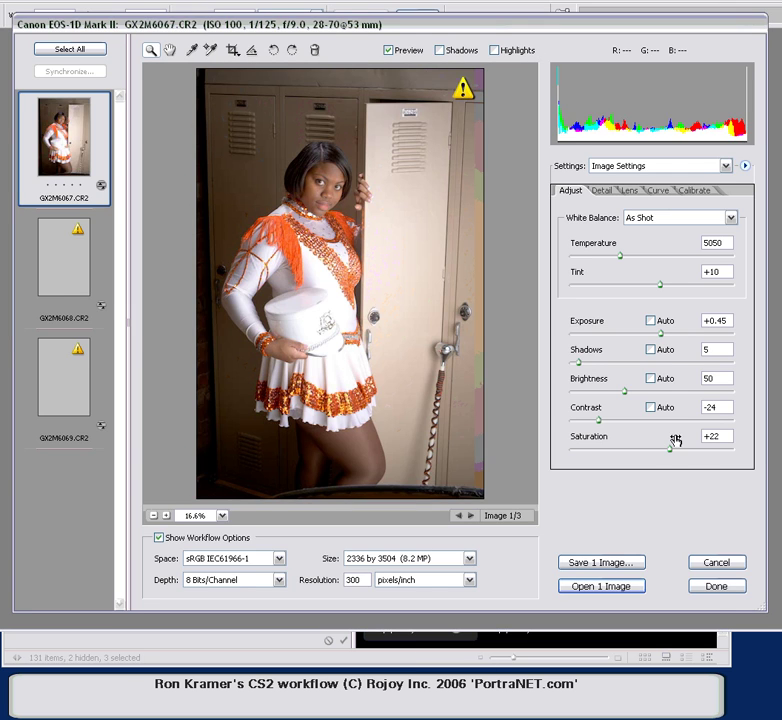
left_click(714, 589)
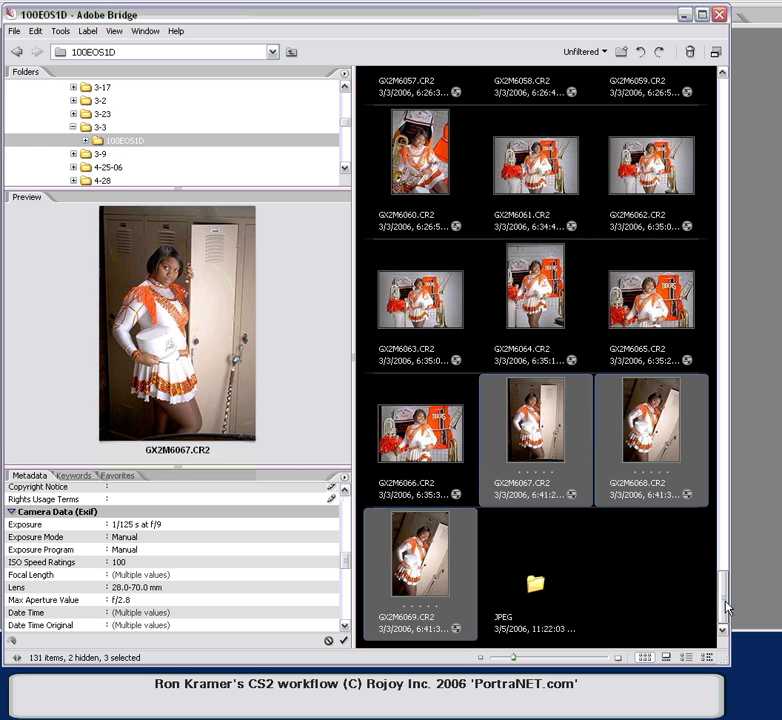
left_click_drag(726, 607, 723, 122)
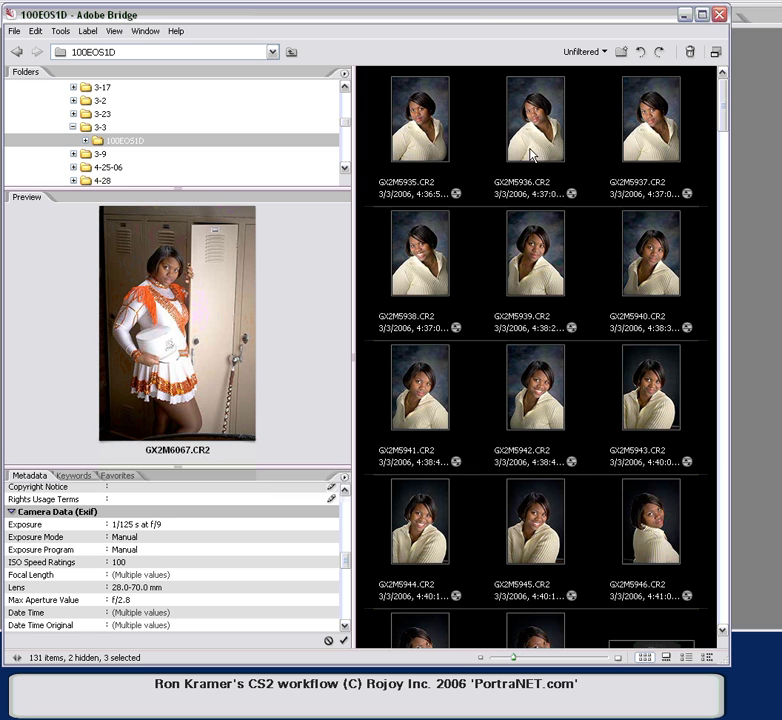
left_click(61, 35)
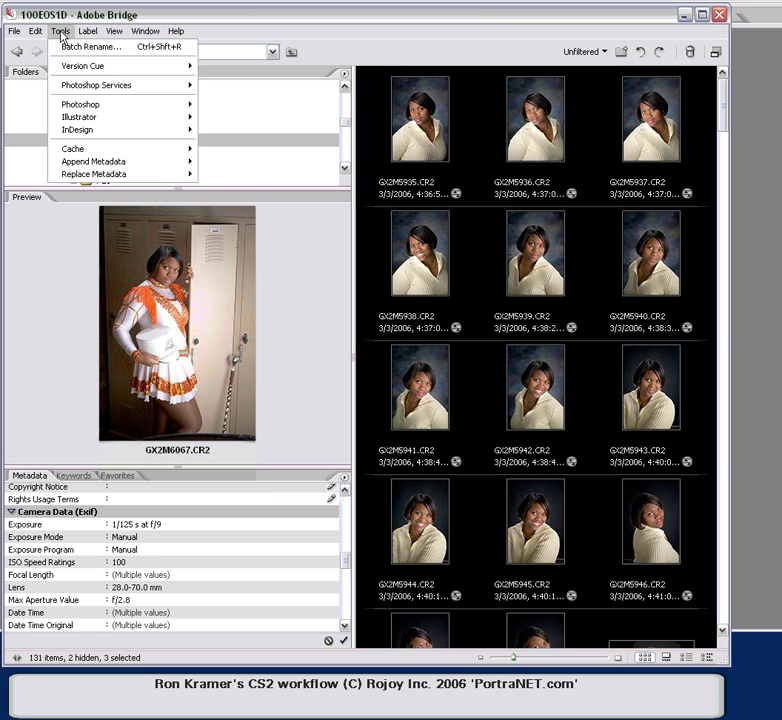
mouse_move(163, 107)
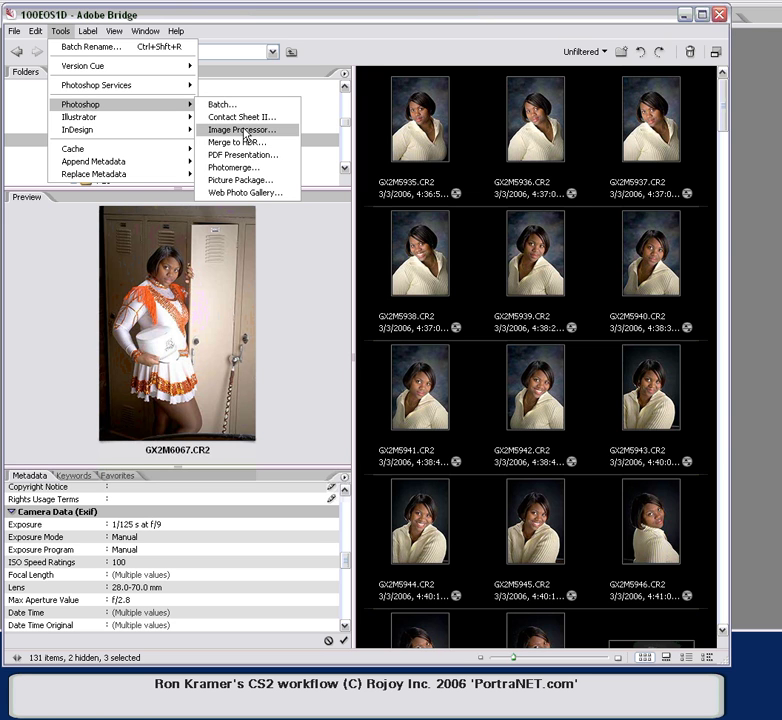
left_click(243, 130)
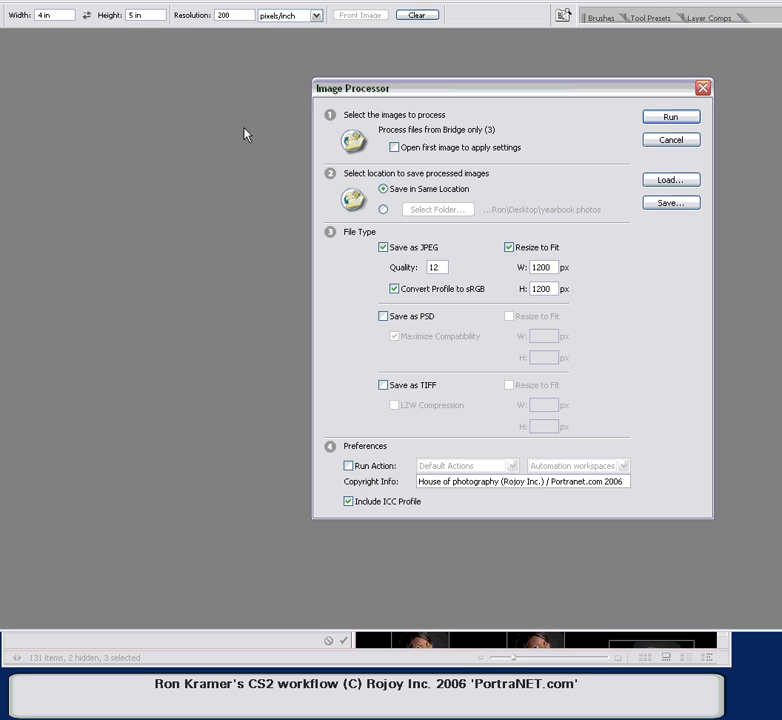
left_click_drag(393, 93, 133, 58)
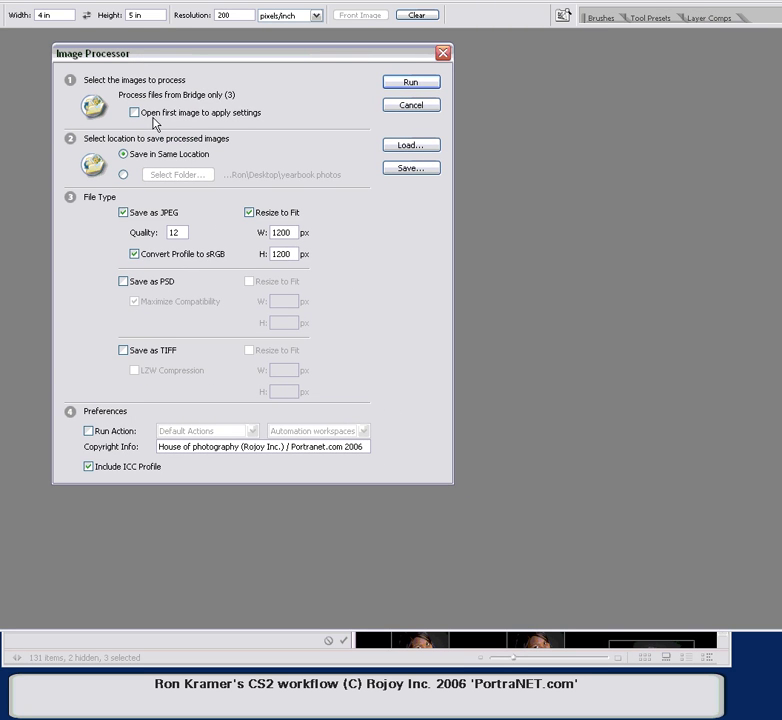
left_click(411, 106)
left_click(272, 663)
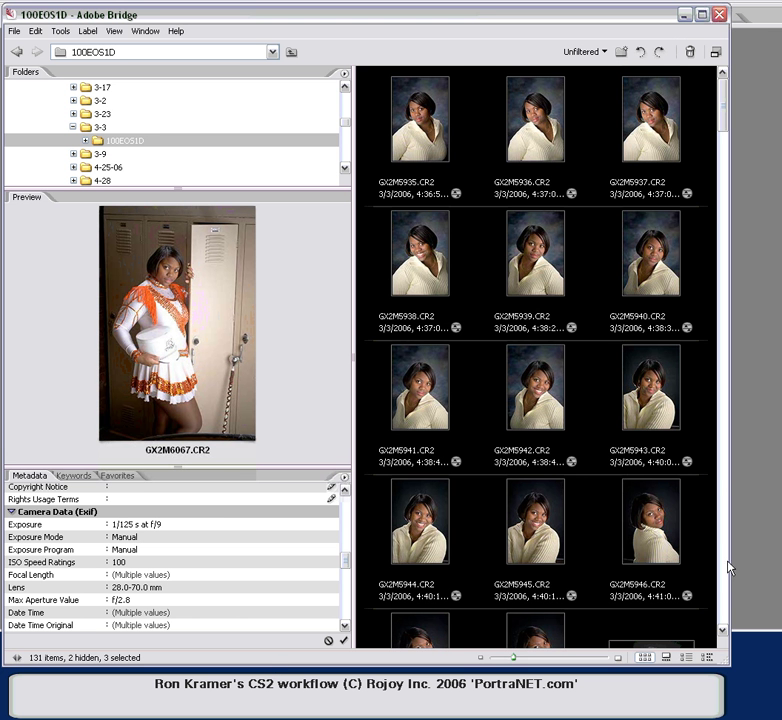
Step: Select all the raw portraits in the 100EOS1D folder, from GX2M5935.CR2 through GX2M6069.CR2, leaving out the JPEG folder
left_click_drag(722, 110, 729, 615)
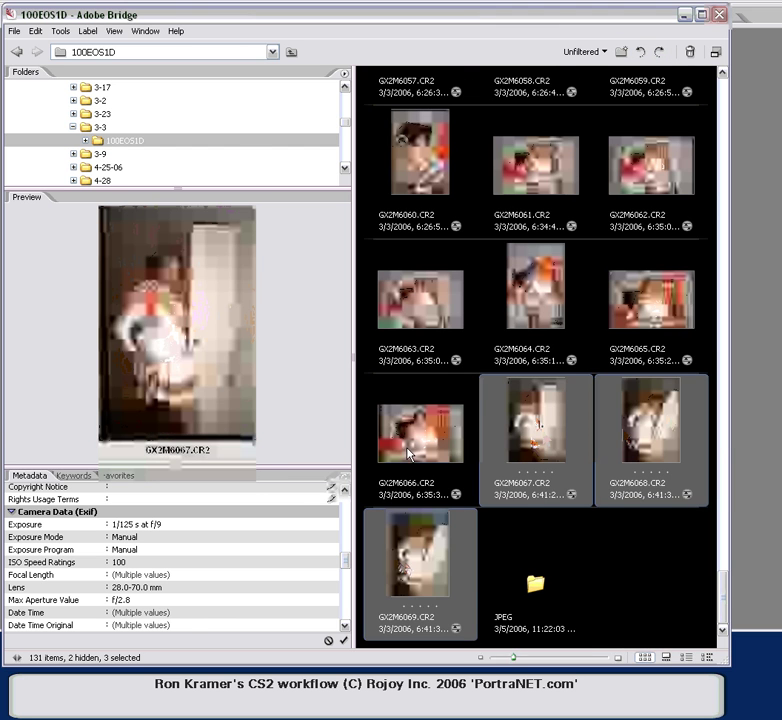
left_click(408, 468)
left_click(415, 560)
scroll(724, 598, "up", 1)
left_click_drag(724, 598, 689, 101)
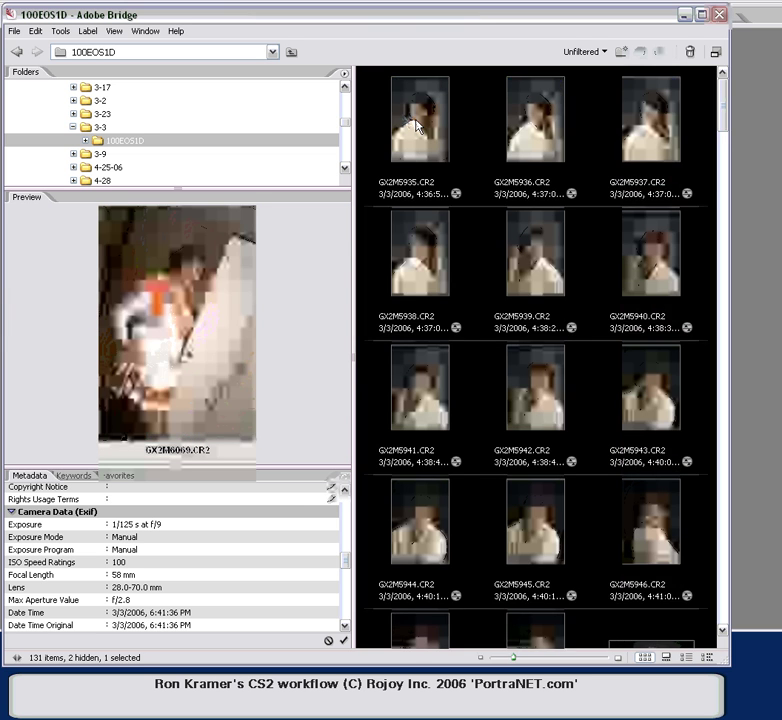
key("ctrl+a")
left_click_drag(726, 112, 730, 147)
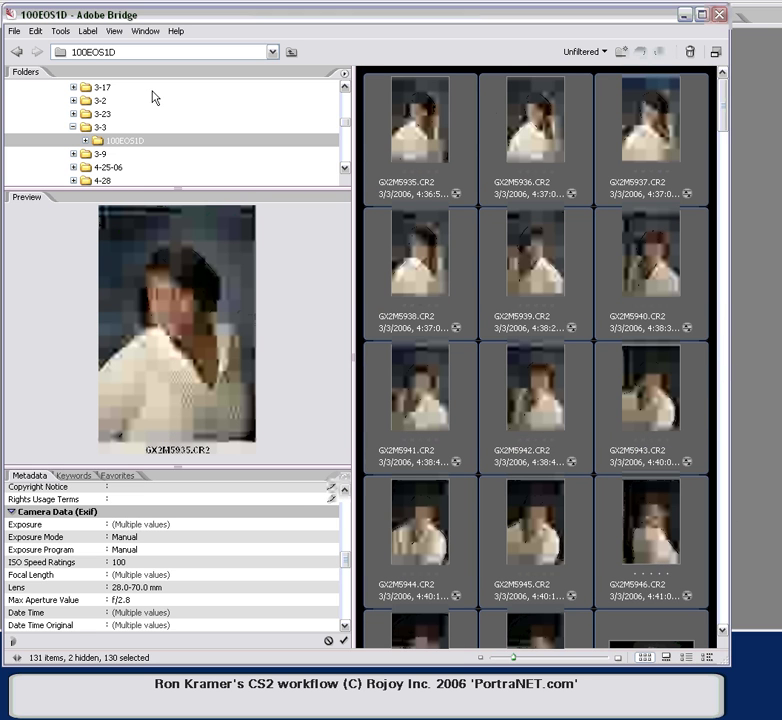
Step: Start Photoshop's Image Processor on the selected raw portraits
left_click(62, 33)
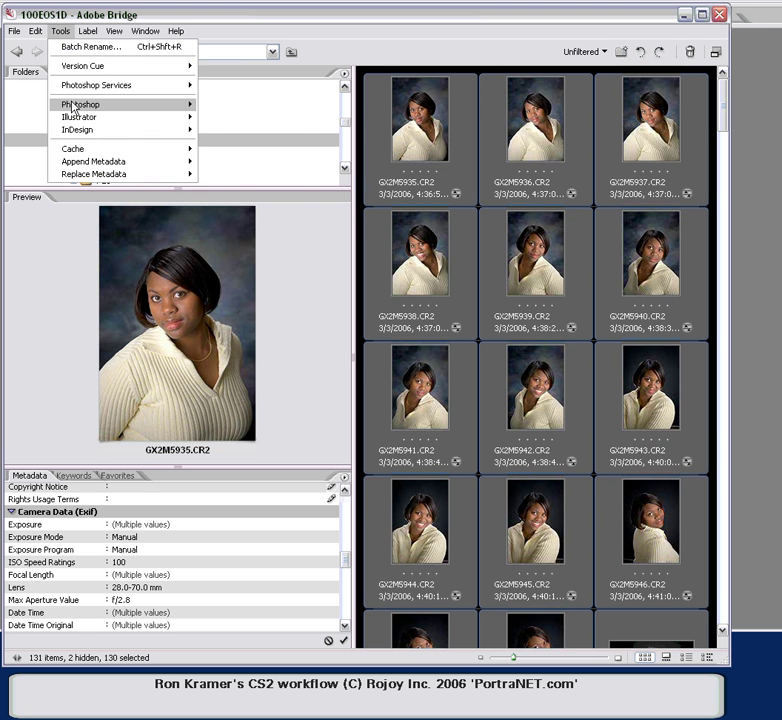
left_click(255, 131)
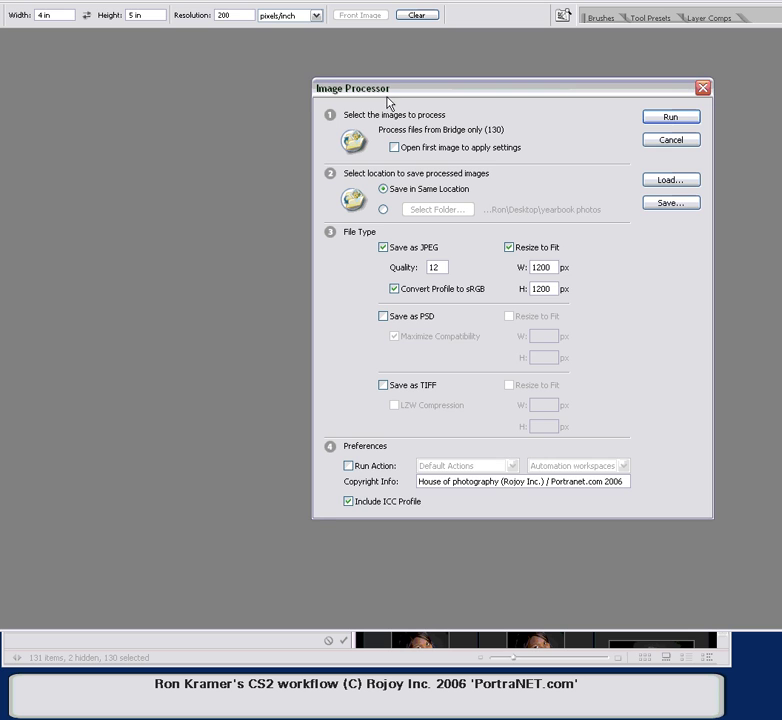
left_click_drag(387, 99, 130, 93)
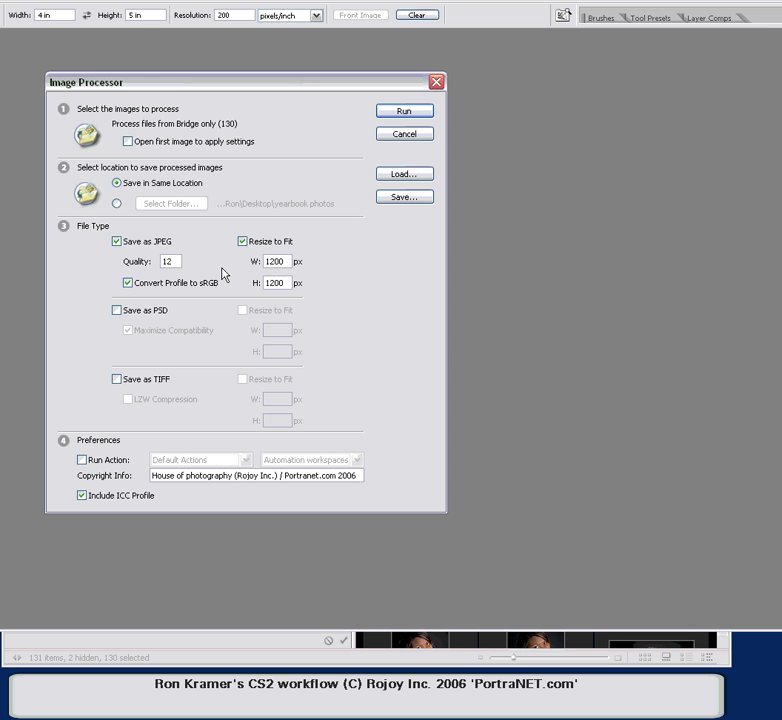
left_click(260, 657)
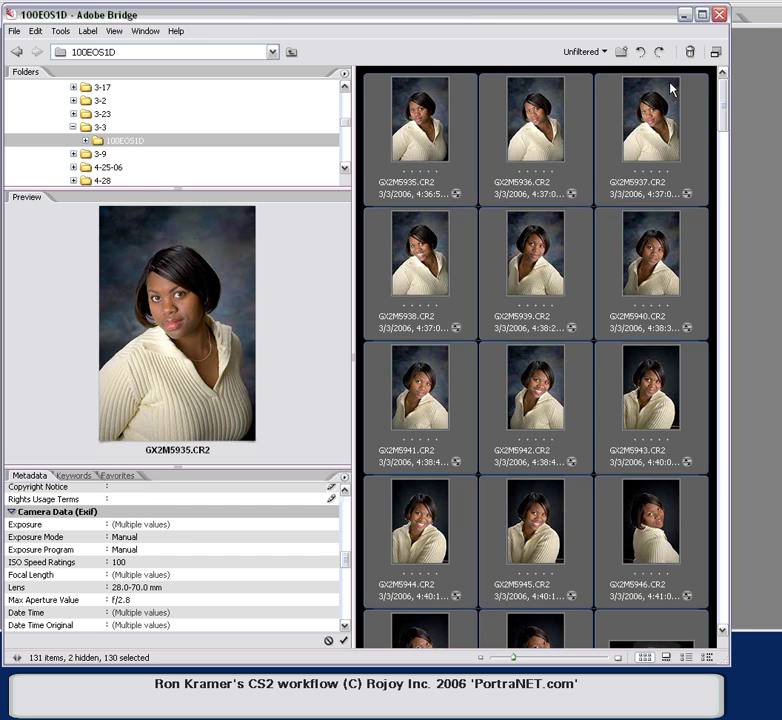
left_click_drag(270, 21, 277, 27)
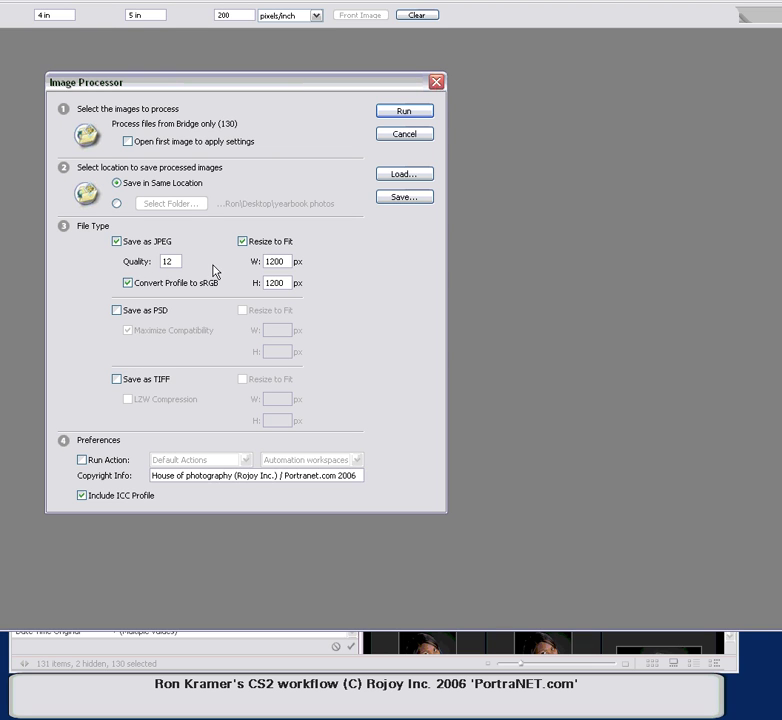
Step: Set the Image Processor's JPEG quality to 8, with Convert Profile to sRGB turned on
left_click(285, 261)
left_click(287, 261)
double_click(267, 261)
left_click(266, 285)
left_click_drag(292, 283, 253, 292)
left_click(177, 259)
key("BackSpace")
key("BackSpace")
type("8")
left_click(128, 285)
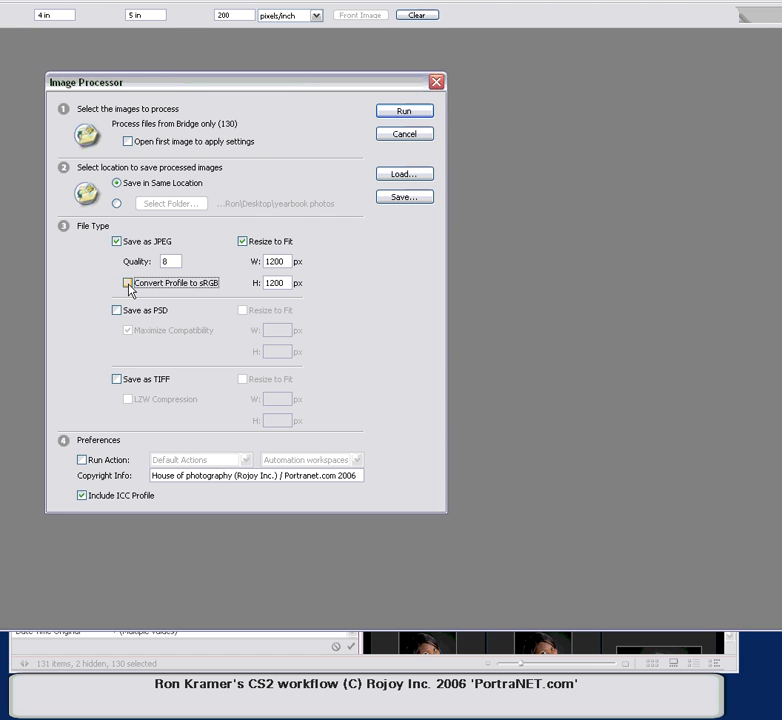
left_click(181, 286)
left_click(153, 475)
left_click_drag(153, 475, 165, 560)
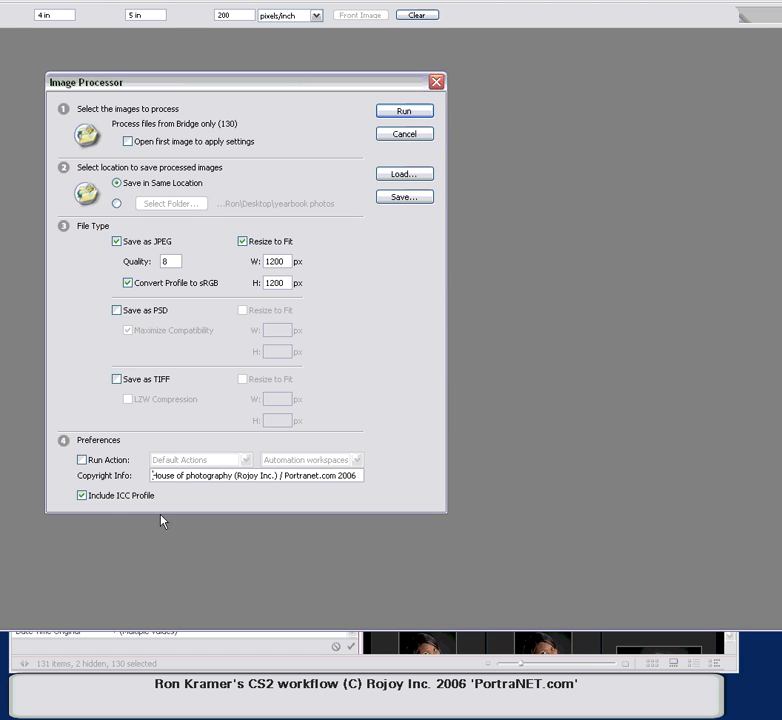
Step: Run the Image Processor on the raw portraits with Include ICC Profile on, and dismiss the script alert without viewing more information
left_click(82, 497)
left_click(82, 497)
left_click(404, 112)
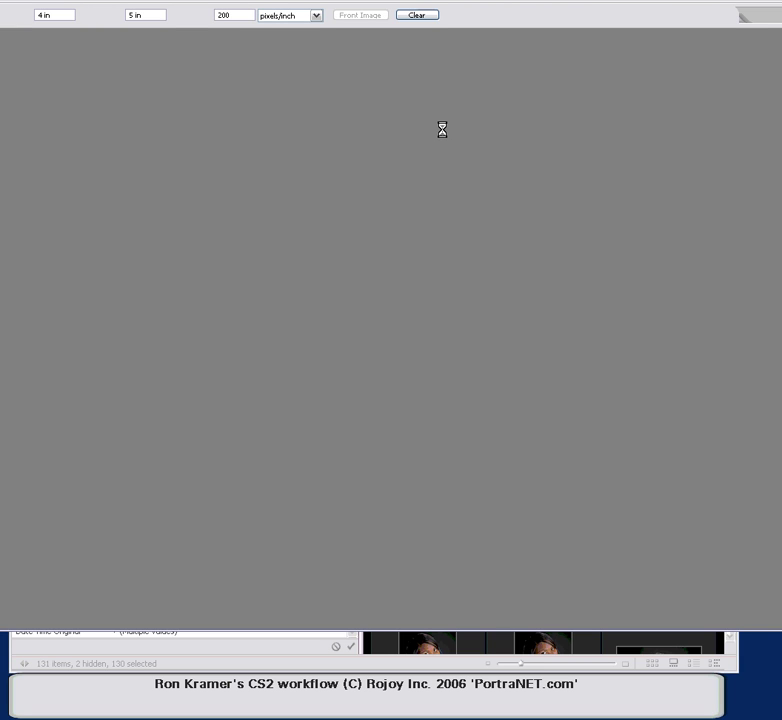
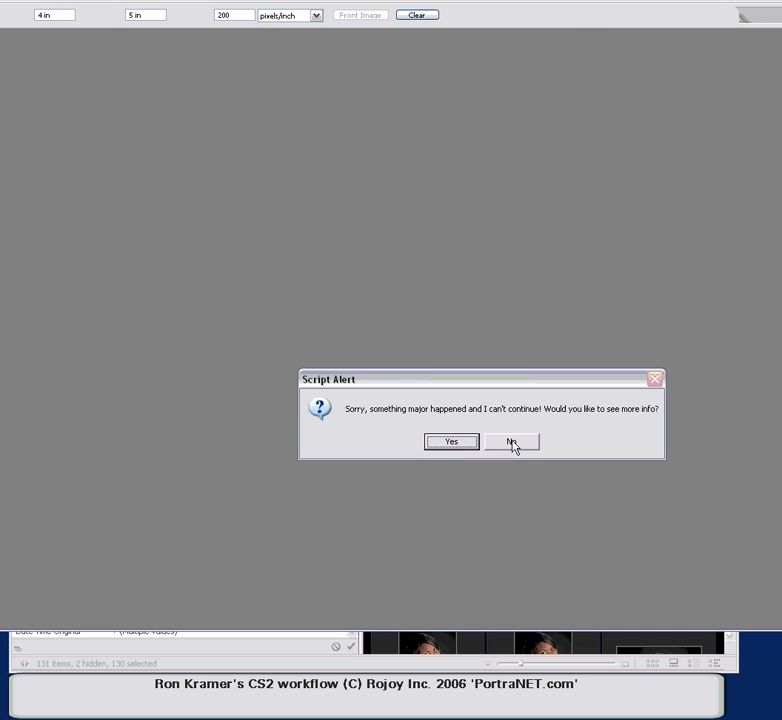
left_click(512, 443)
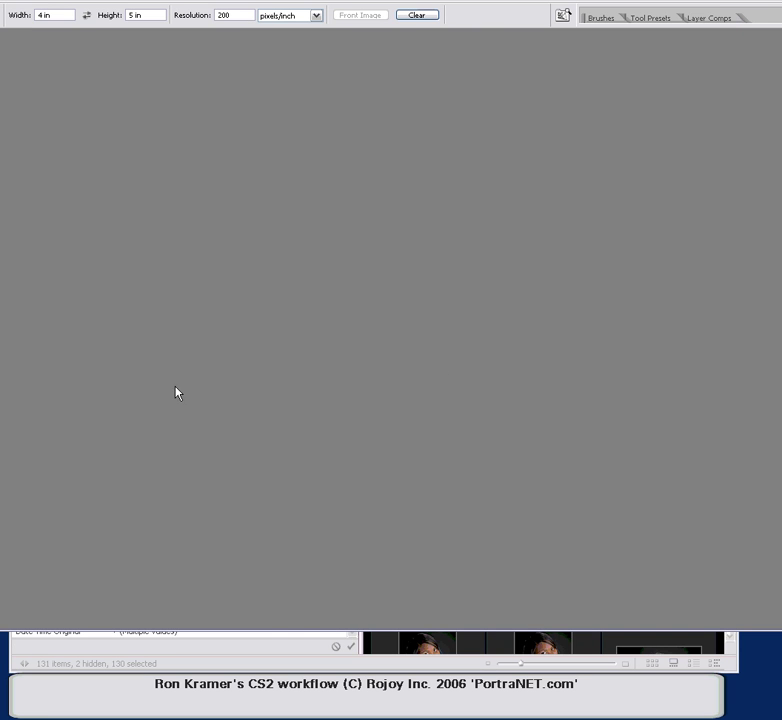
Step: Switch to Bridge and examine the converted images in the JPEG folder inside 100EOS1D, previewing GX2M5961.jpg
left_click(213, 669)
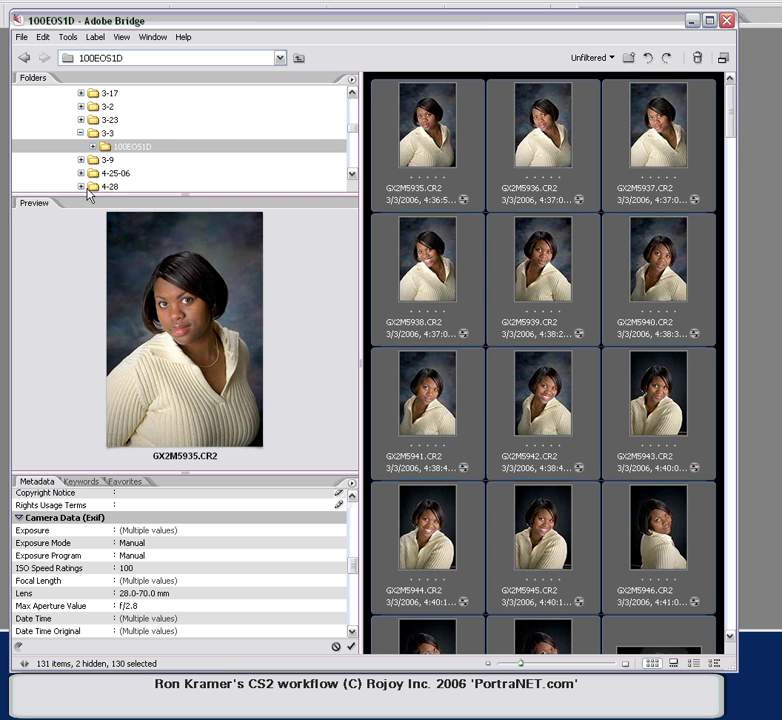
left_click(94, 147)
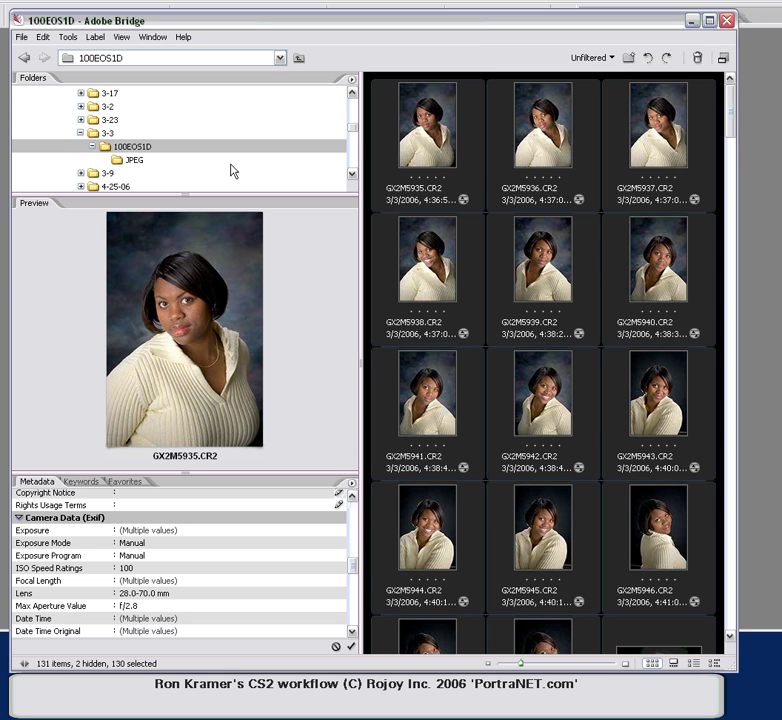
left_click(135, 161)
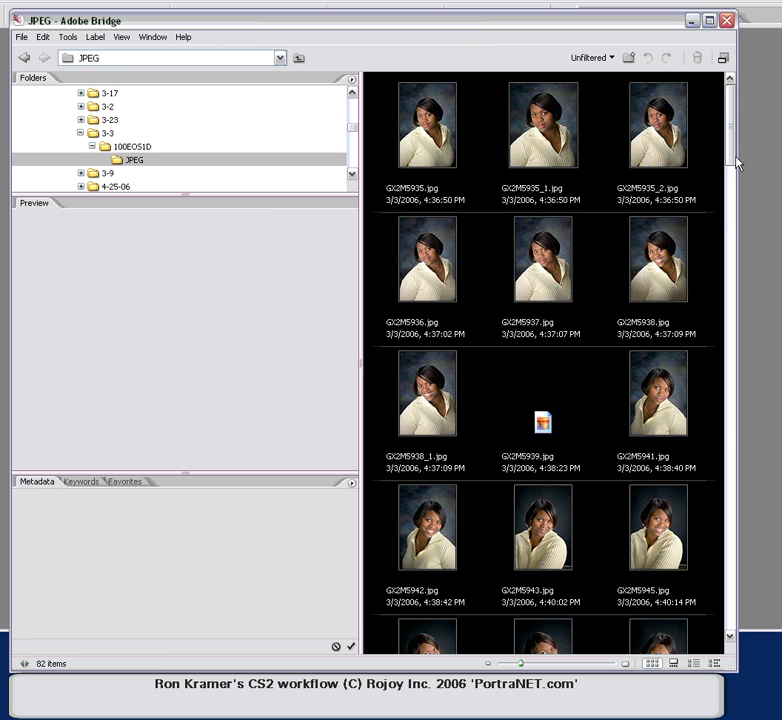
left_click_drag(468, 30, 457, 21)
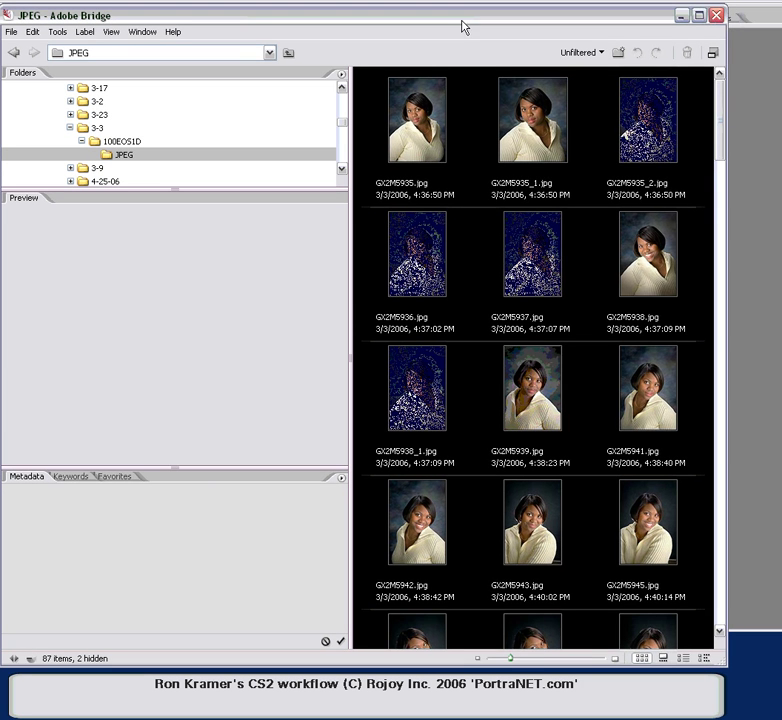
left_click_drag(722, 140, 722, 262)
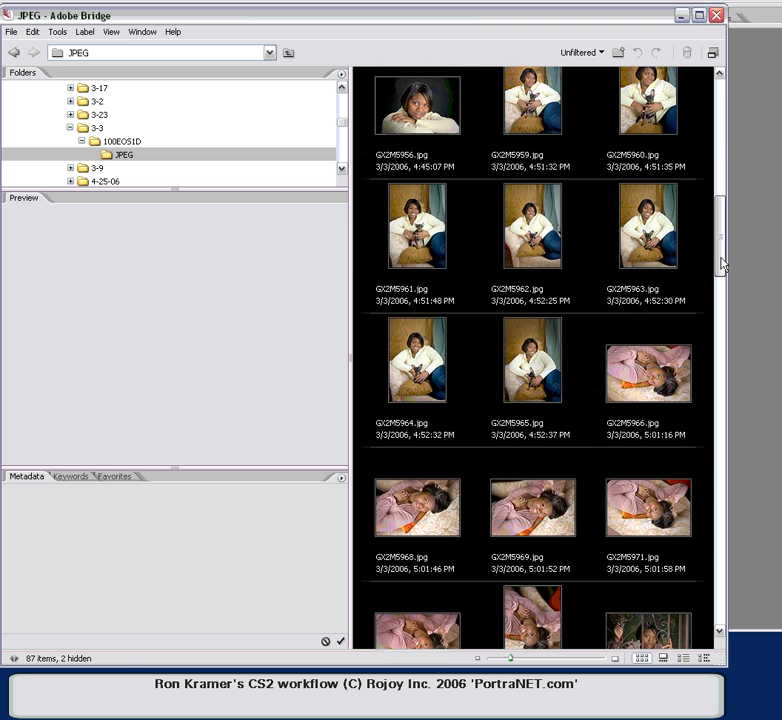
left_click(405, 222)
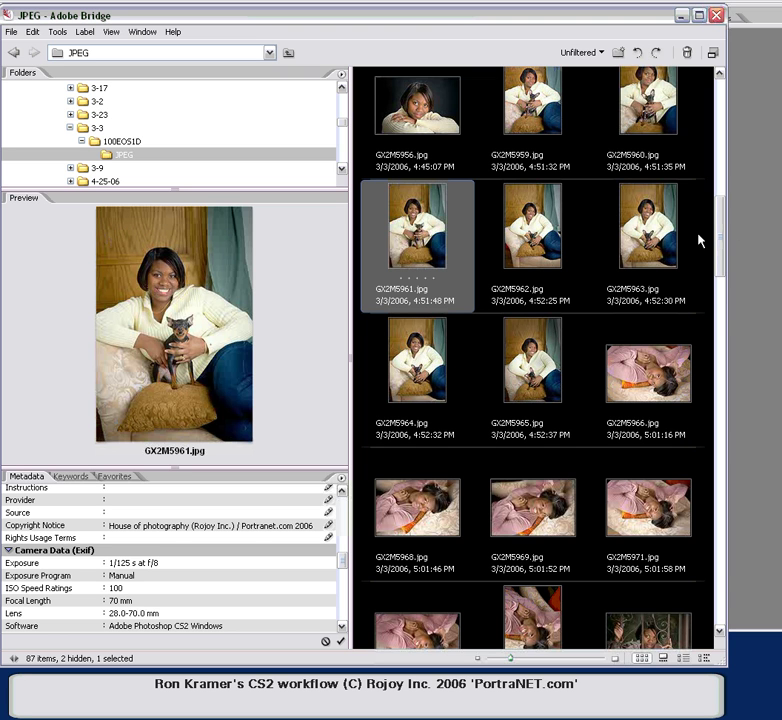
left_click_drag(723, 218, 734, 578)
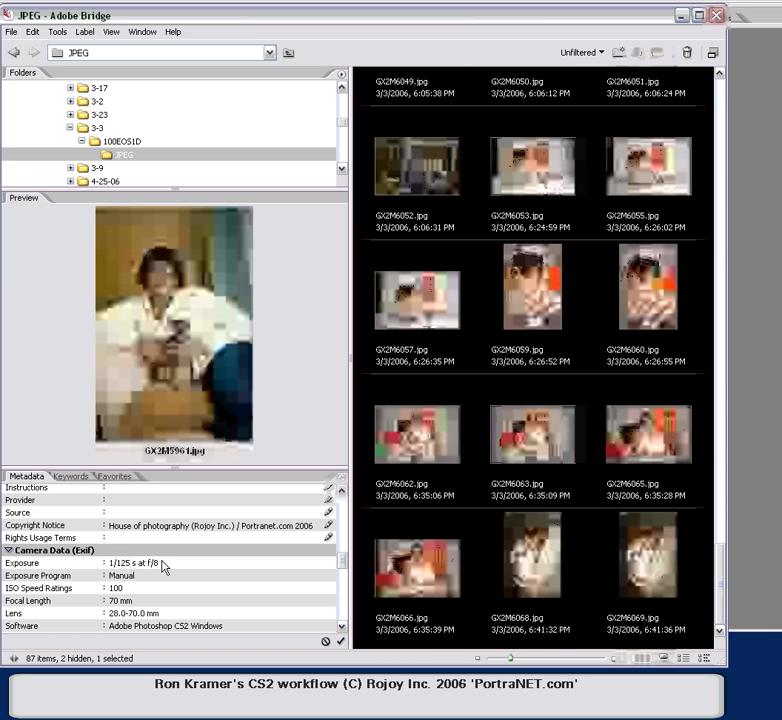
Step: Switch to Windows Explorer and open the folder I:\Studio\2006\3-3\100EOS1D\JPEG
key("super+e")
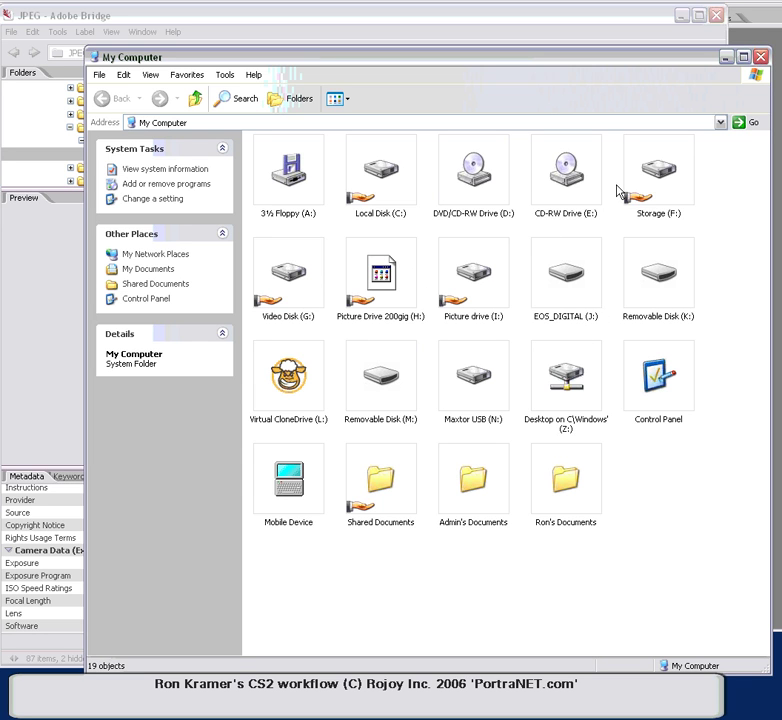
double_click(474, 275)
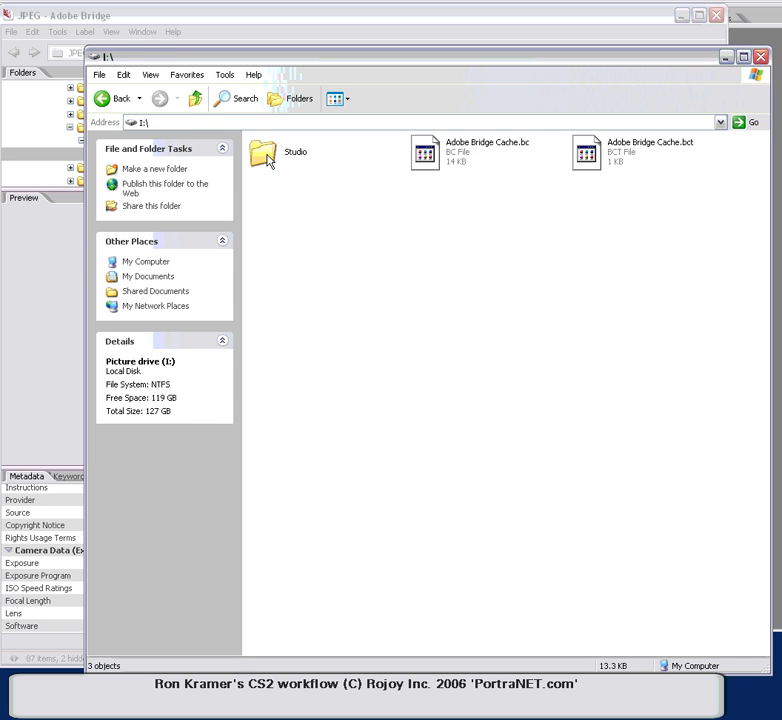
double_click(268, 158)
left_click(573, 176)
double_click(573, 176)
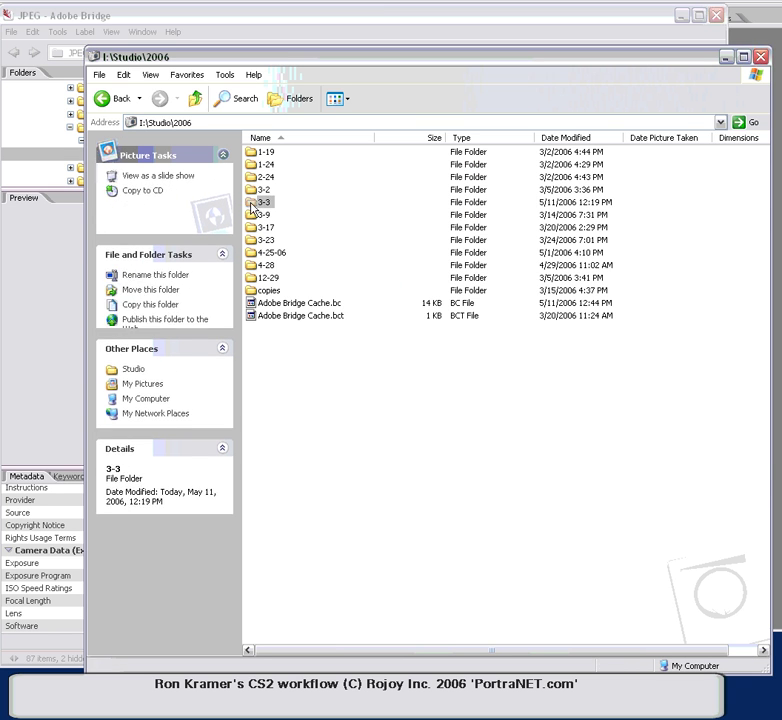
double_click(253, 204)
left_click(288, 170)
double_click(288, 170)
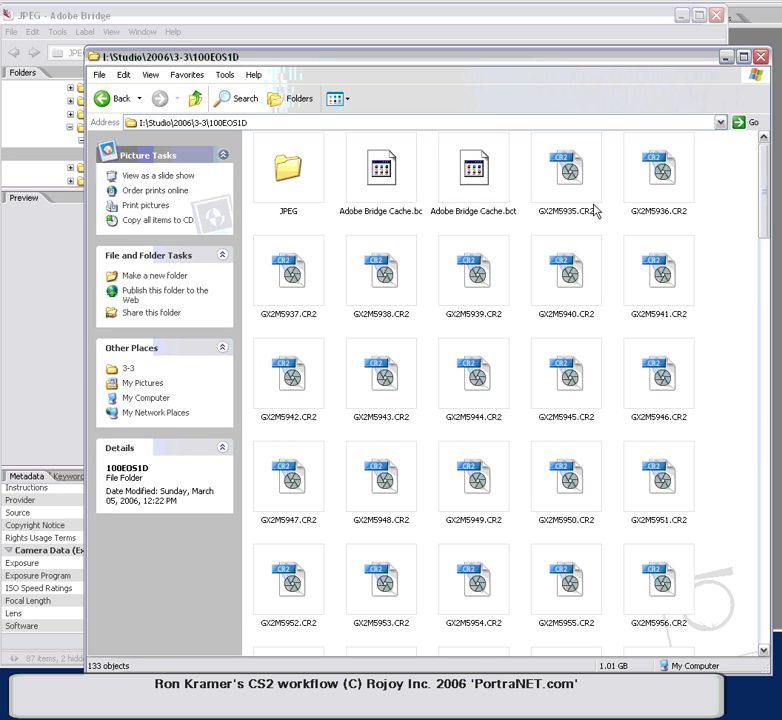
mouse_move(764, 195)
left_mouse_down()
mouse_move(754, 545)
mouse_move(768, 180)
left_mouse_up()
left_click(288, 165)
double_click(288, 165)
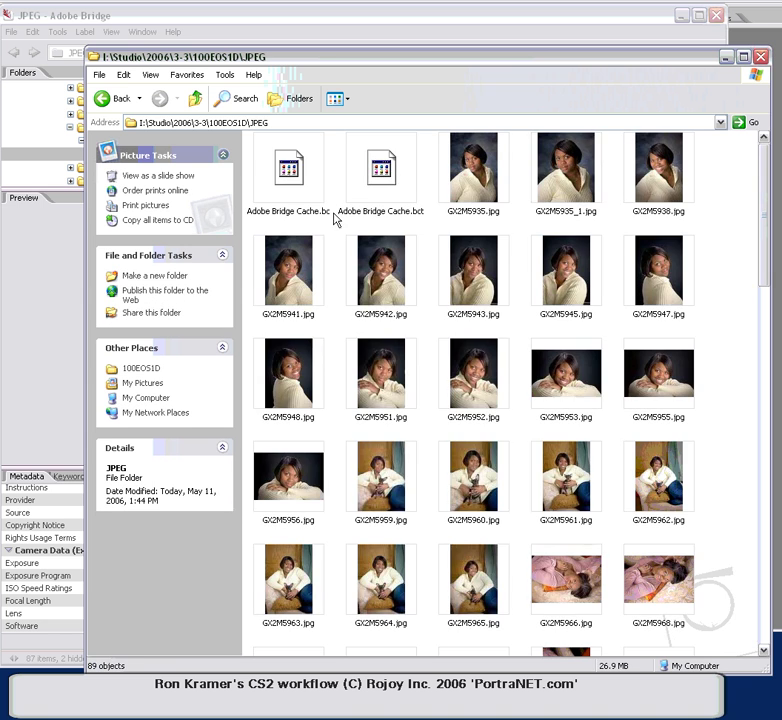
left_click_drag(764, 206, 772, 150)
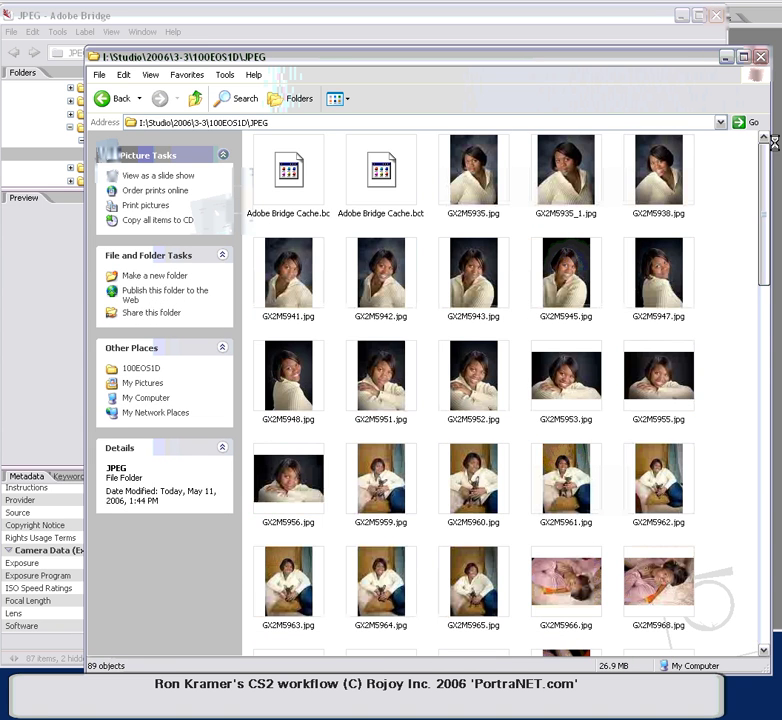
Step: Check the dimensions and file sizes of GX2M5935.jpg and GX2M5966.jpg in the JPEG folder
left_click(490, 177)
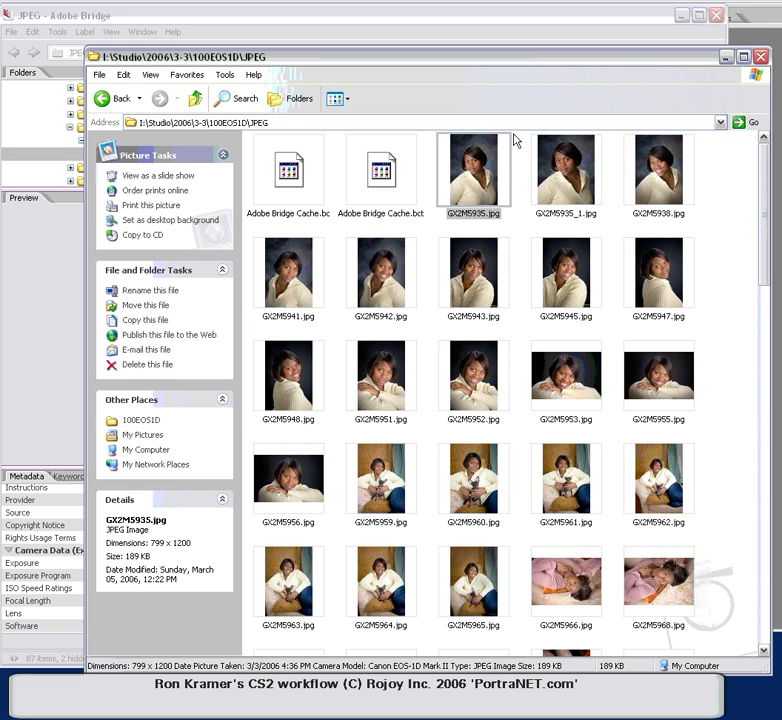
left_click(568, 583)
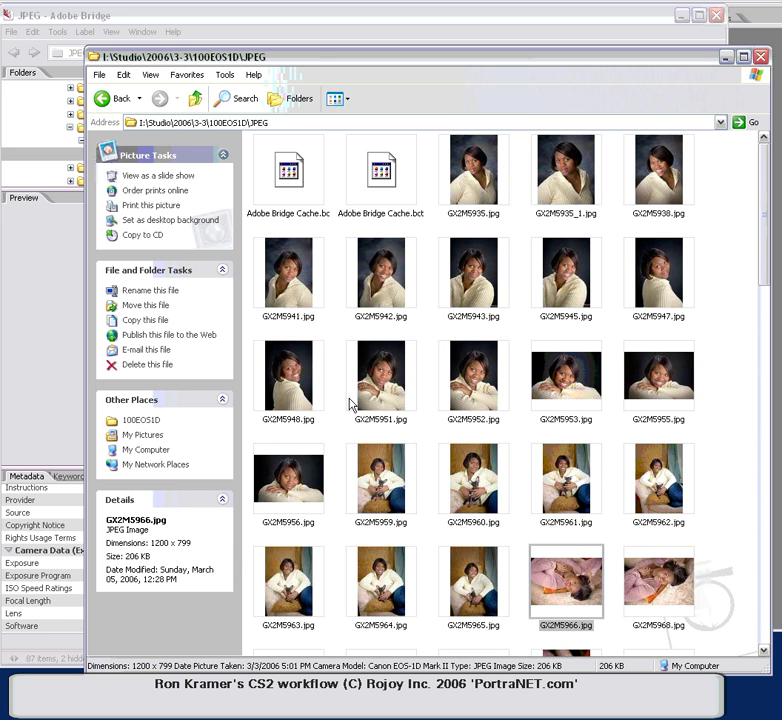
left_click(468, 180)
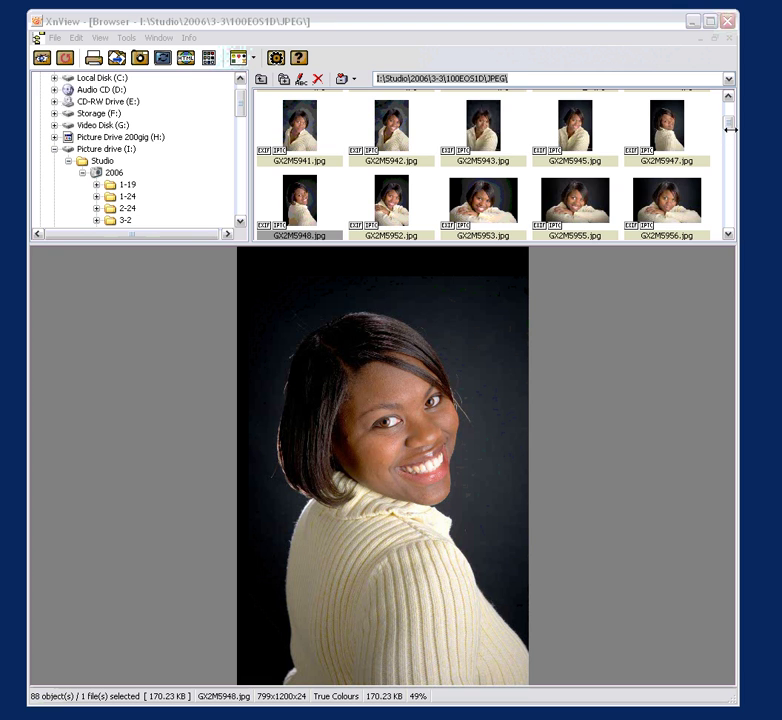
Step: In XnView, review the converted portraits at full preview from GX2M5952.jpg onward into the portraits with the dog
mouse_move(730, 126)
left_mouse_down()
mouse_move(731, 203)
mouse_move(731, 110)
mouse_move(733, 126)
left_mouse_up()
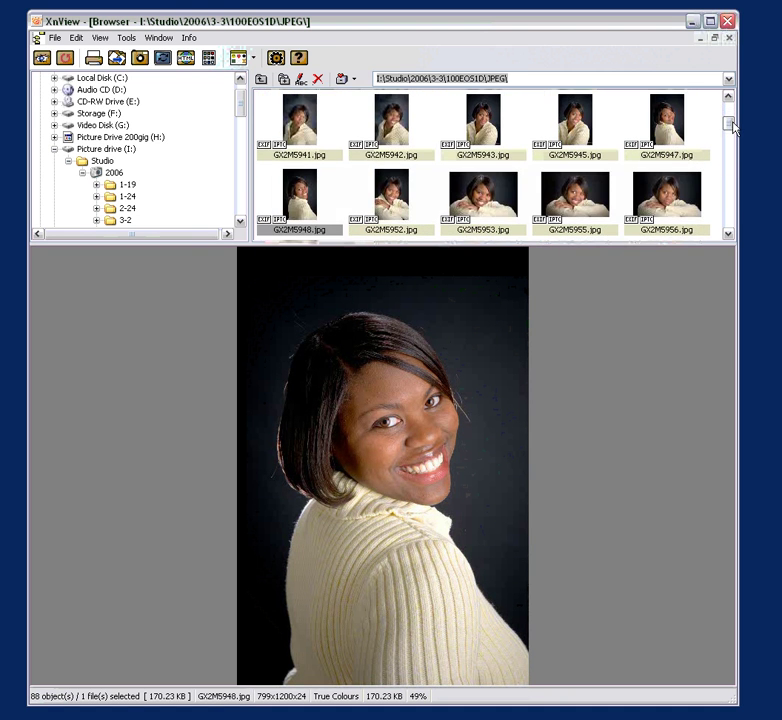
left_click(378, 208)
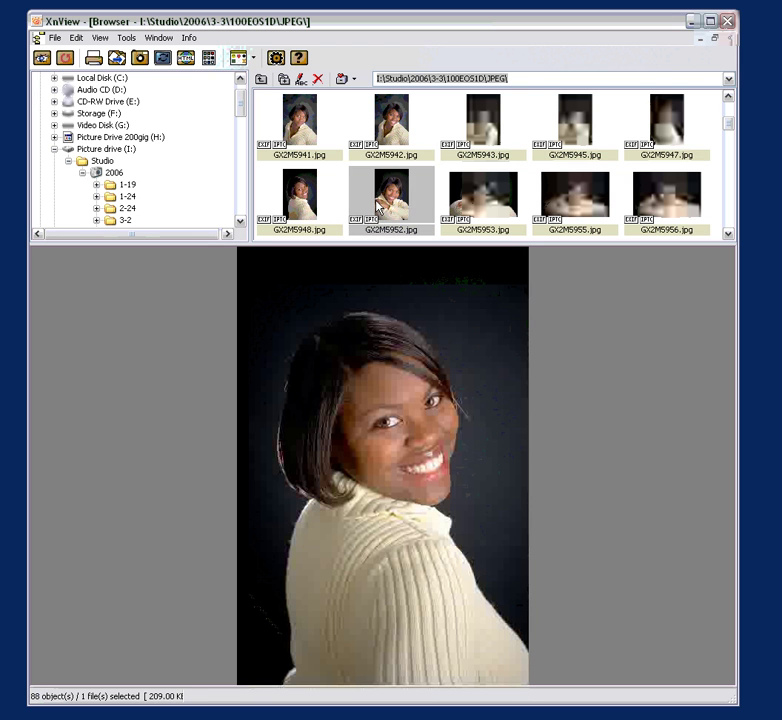
key("Right")
key("Right")
key("Right")
key("Right")
key("Right")
key("Right")
key("Right")
key("Right")
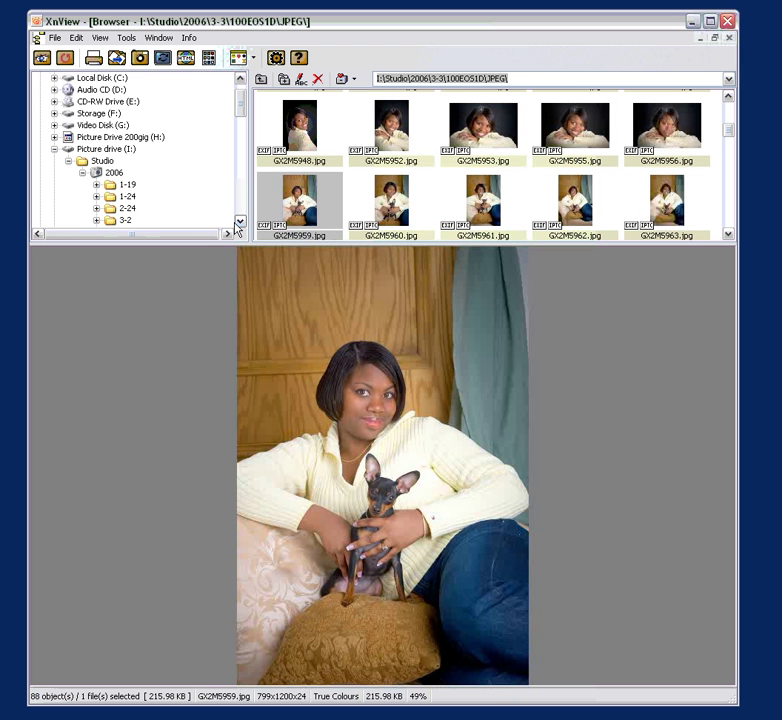
Step: Compare the dog portraits GX2M5959.jpg and GX2M5960.jpg, and delete GX2M5959.jpg
key("Left")
key("Left")
key("Left")
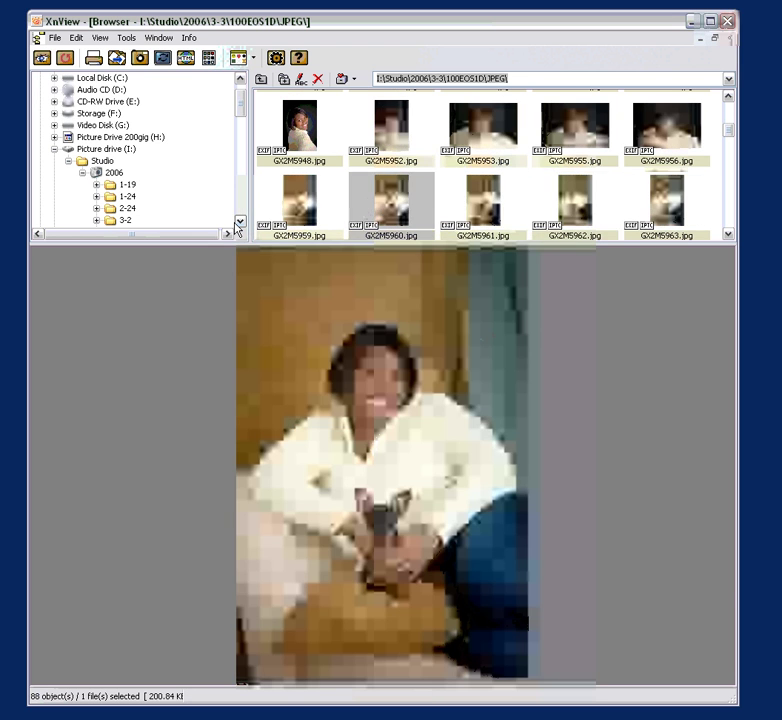
key("Left")
key("Right")
key("Left")
key("Right")
key("Left")
key("Right")
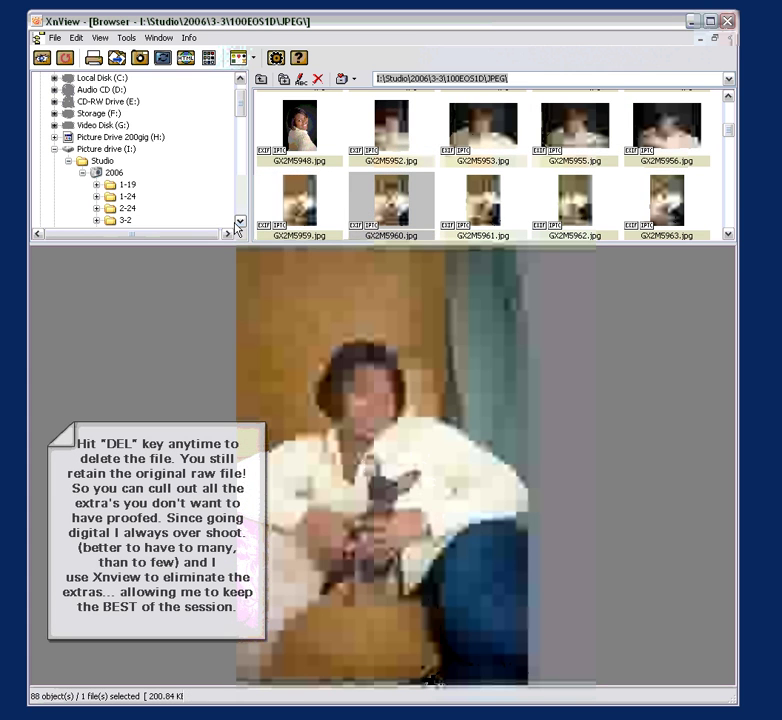
key("Left")
right_click(297, 207)
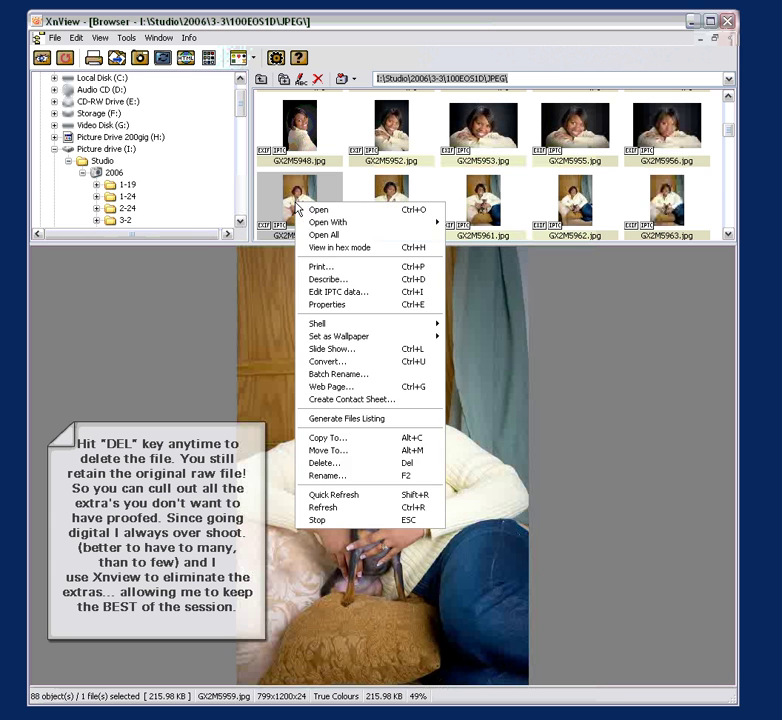
left_click(340, 460)
left_click(531, 418)
Step: Review the remaining dog portraits, the reclining portraits in pink and the iron-gate portraits through GX2M5980.jpg
key("Right")
key("Right")
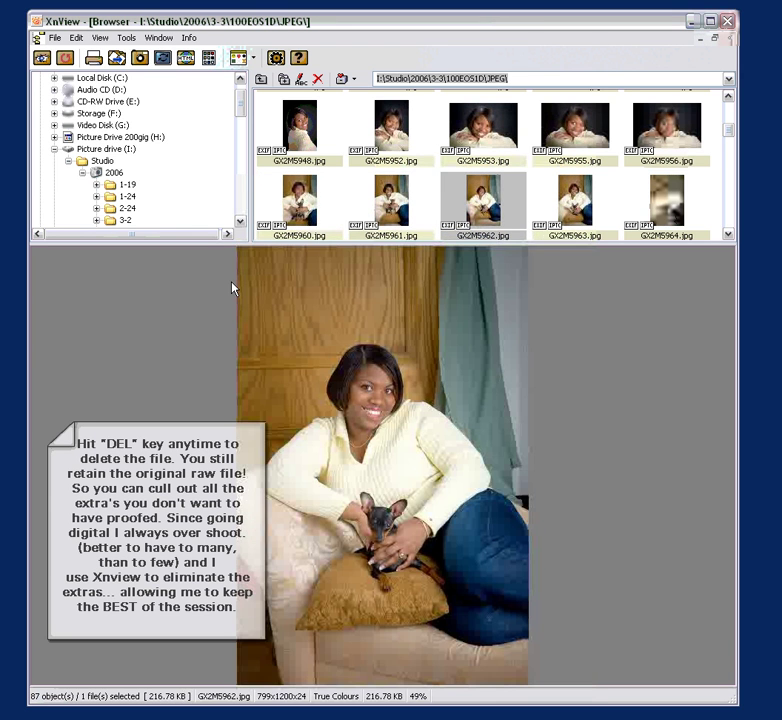
key("Right")
key("Left")
key("Right")
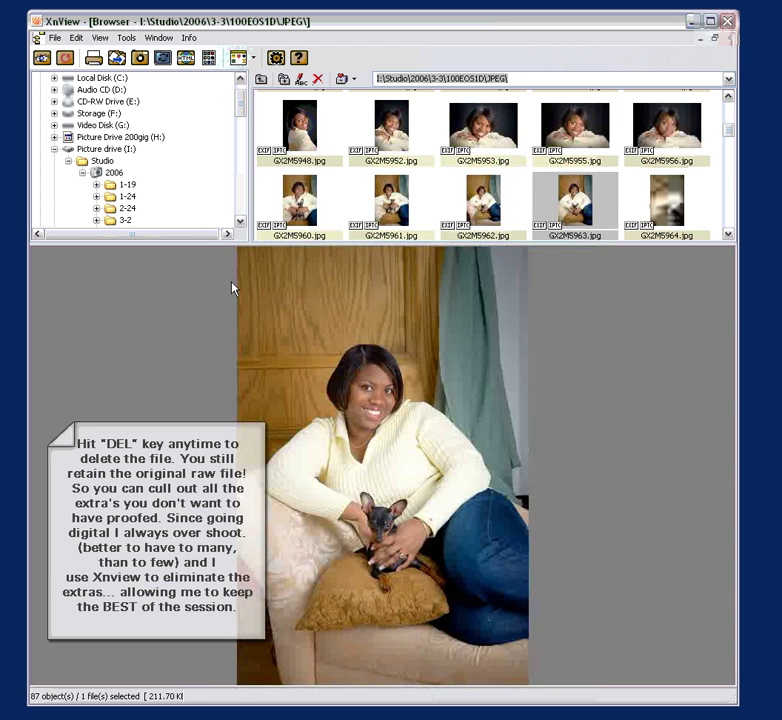
key("Right")
key("Right")
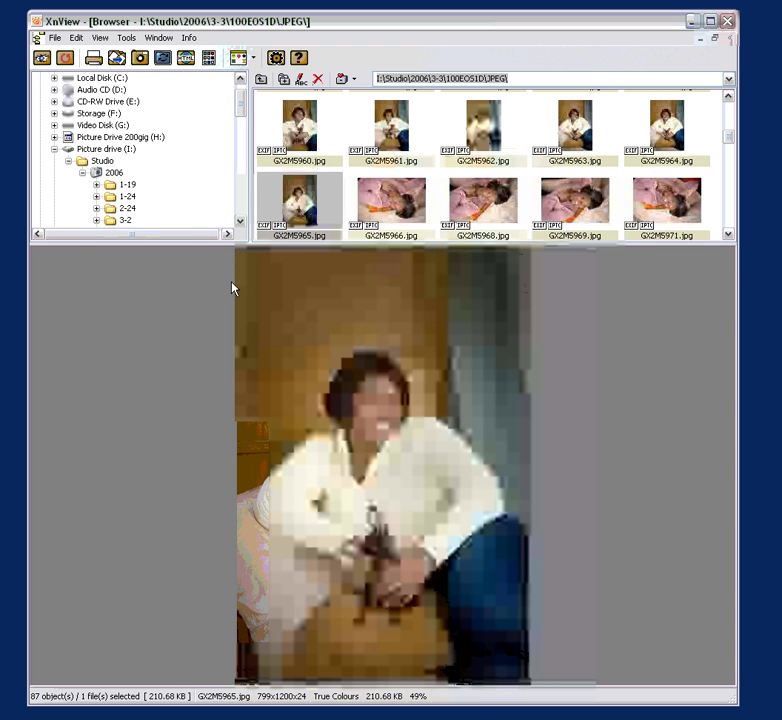
key("Right")
key("Right")
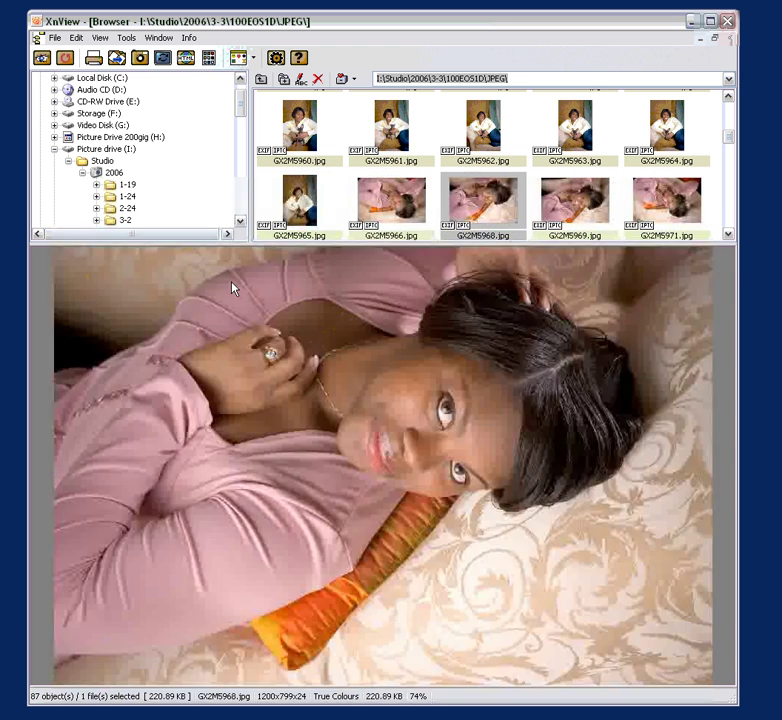
key("Right")
key("Right")
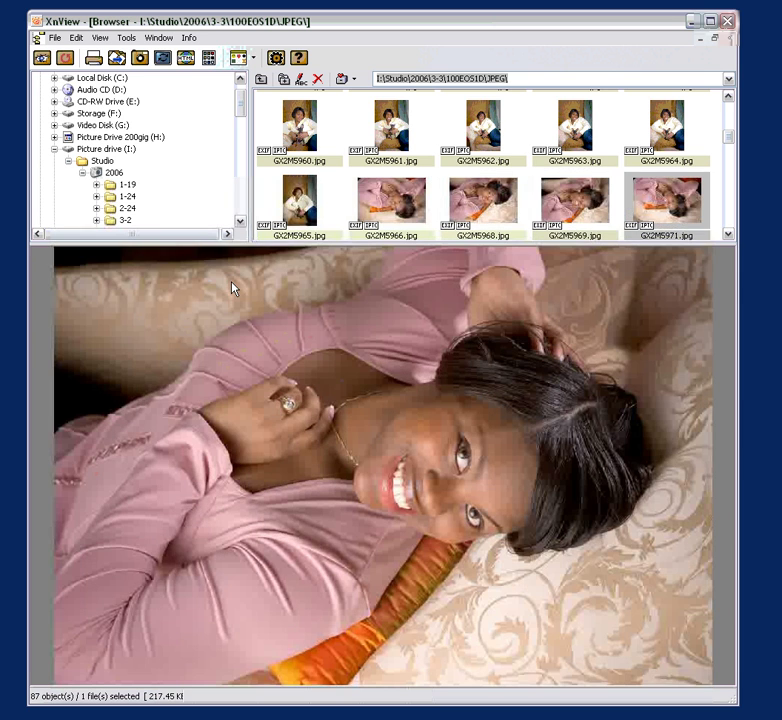
key("Right")
key("Right")
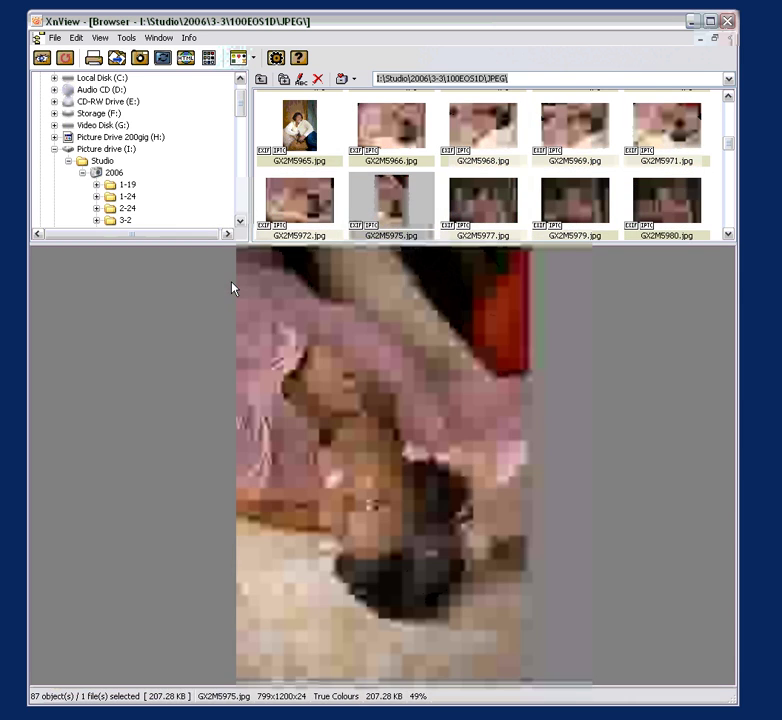
key("Right")
key("Right")
key("Right")
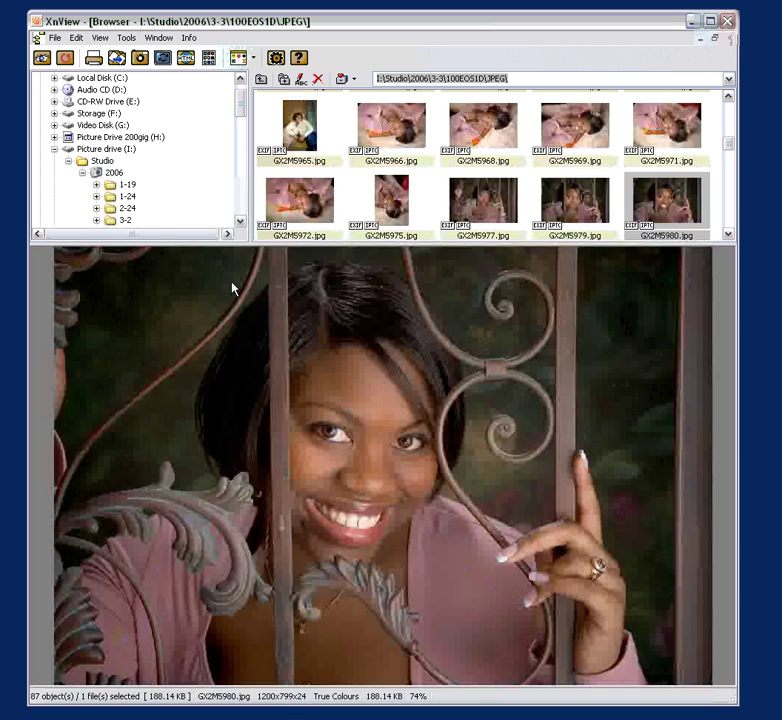
Step: Compare the neighbouring iron-gate portraits and delete GX2M5977.jpg
key("Right")
key("Left")
key("Left")
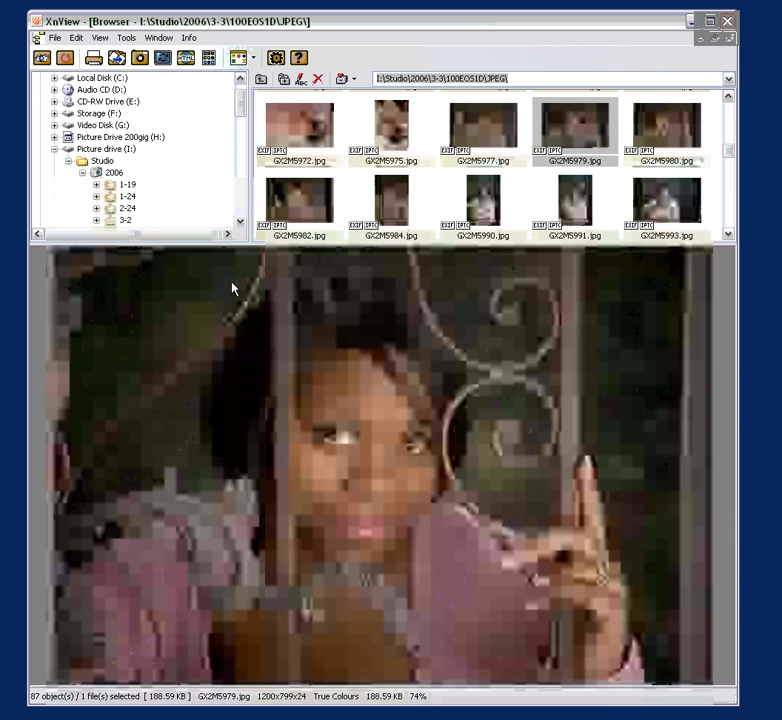
key("Left")
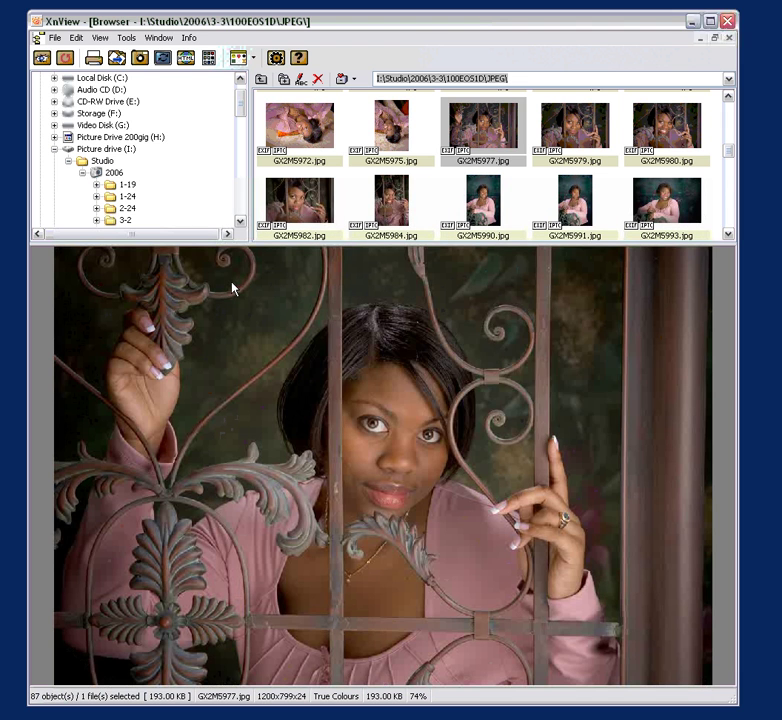
key("Delete")
left_click(515, 415)
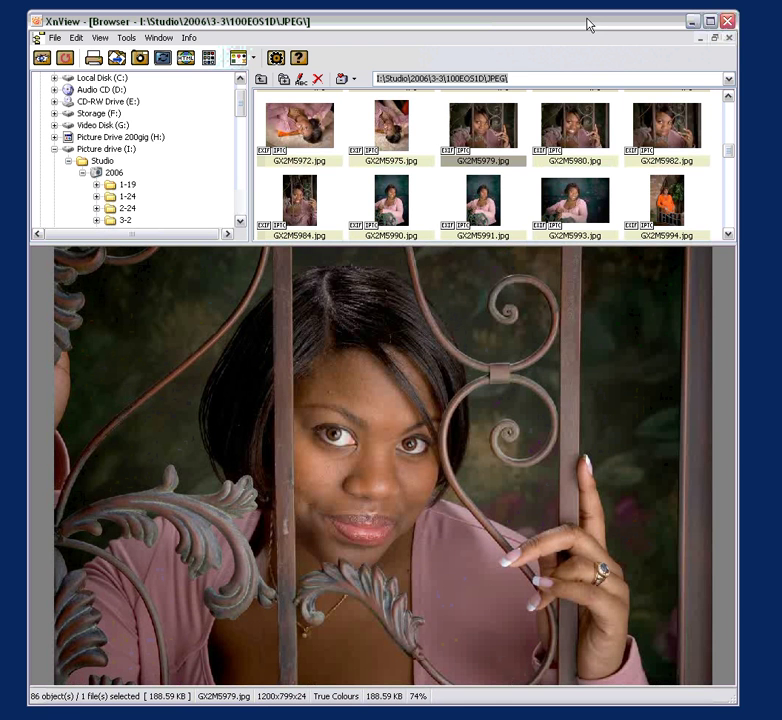
Step: Review the remaining iron-gate portraits, the seated pink portraits and the standing orange-outfit portraits through GX2M6001.jpg at full preview
left_click(578, 145)
left_click(632, 158)
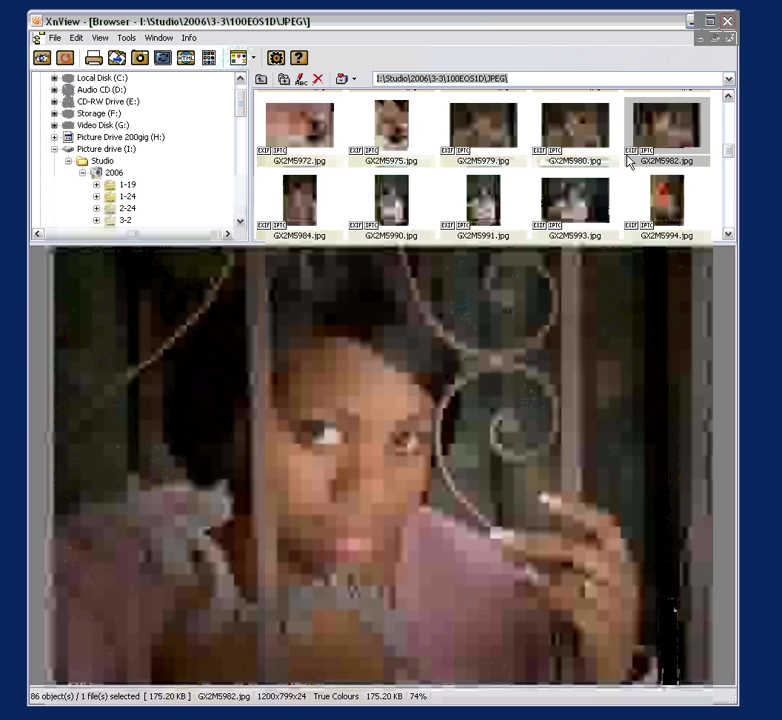
key("Right")
key("Right")
key("Right")
key("Right")
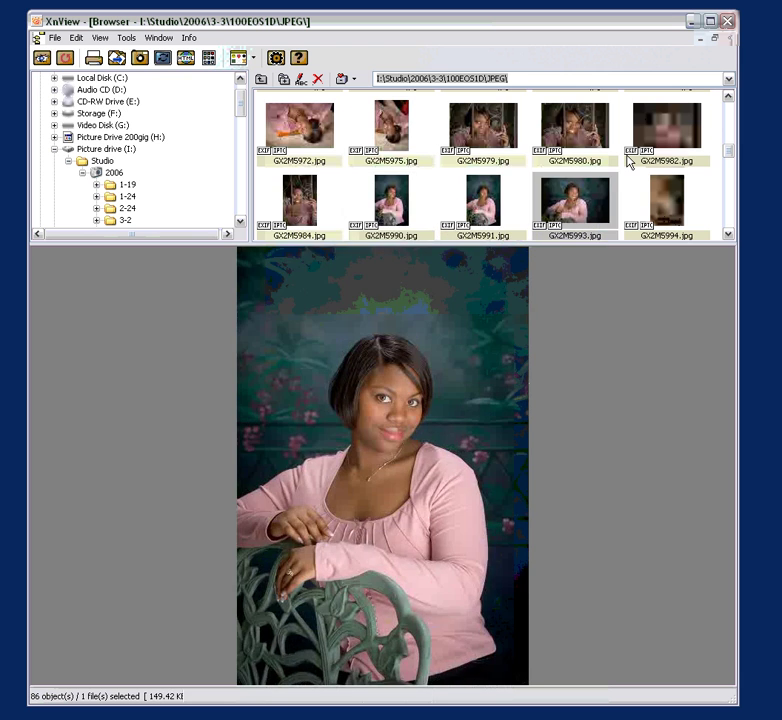
key("Right")
key("Right")
key("Right")
key("Right")
key("Right")
key("Right")
key("Right")
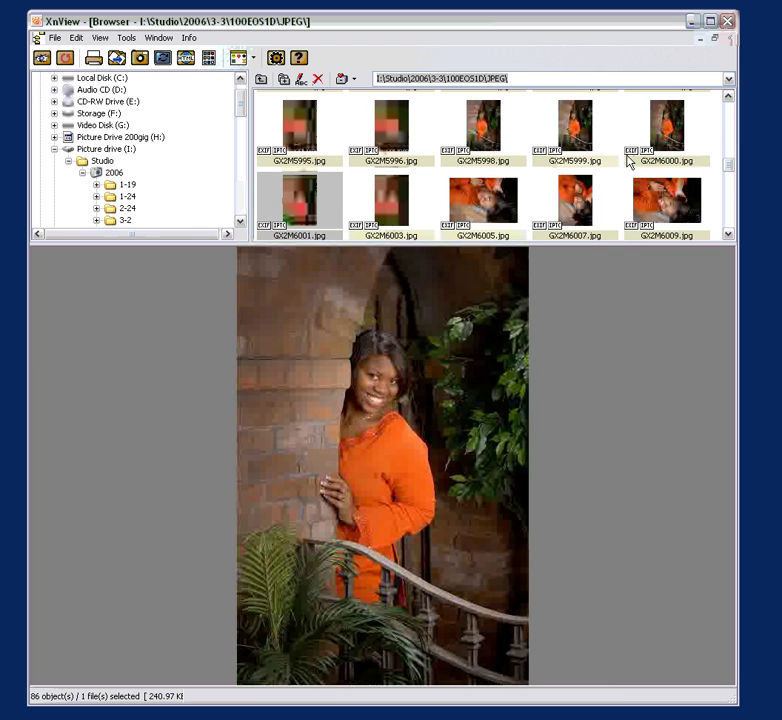
Step: Compare the reclining orange-outfit portraits GX2M6005.jpg and GX2M6007.jpg, and review the following portraits through GX2M6021.jpg
key("Right")
key("Right")
key("Right")
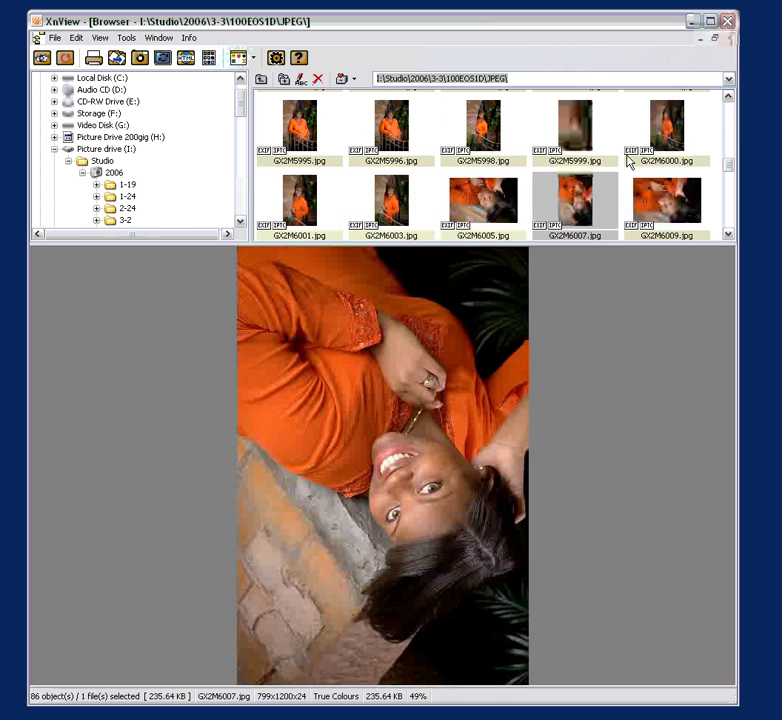
key("Left")
key("Left")
key("Right")
key("Right")
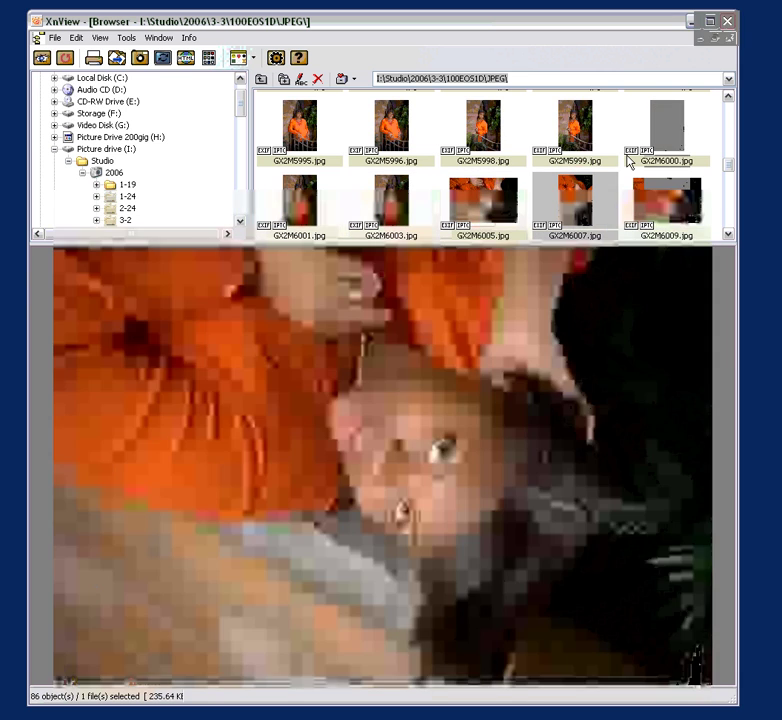
key("Right")
key("Right")
key("Right")
key("Right")
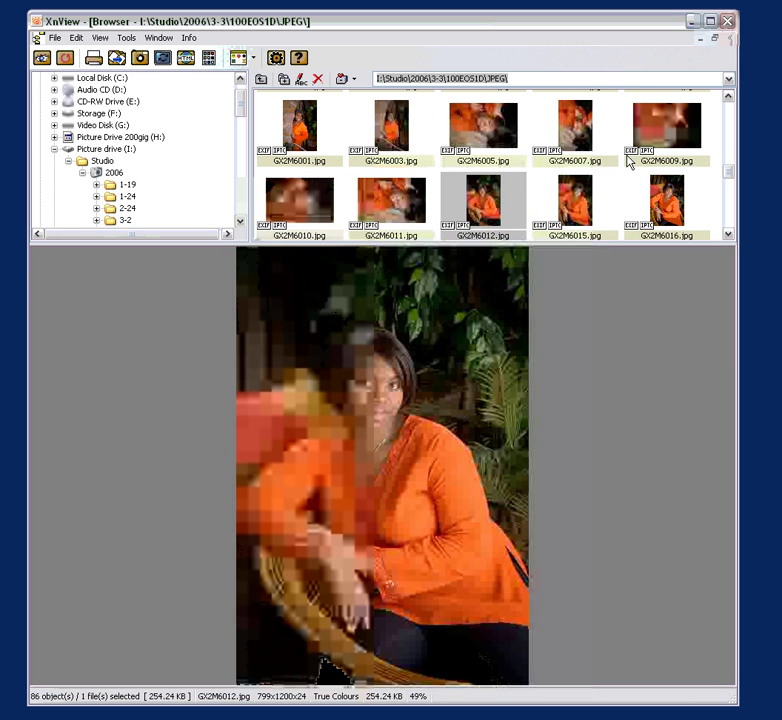
key("Right")
key("Right")
key("Right")
key("Right")
key("Right")
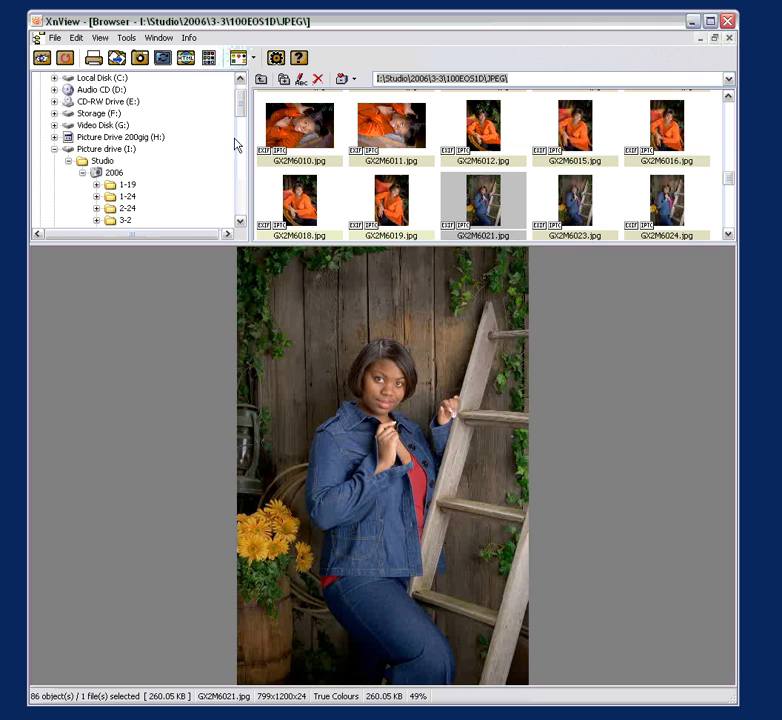
Step: Locate the JPEG folder under 3-3\100EOS1D, switch to its Windows Explorer window and select all the JPEG images
left_click_drag(241, 105, 241, 127)
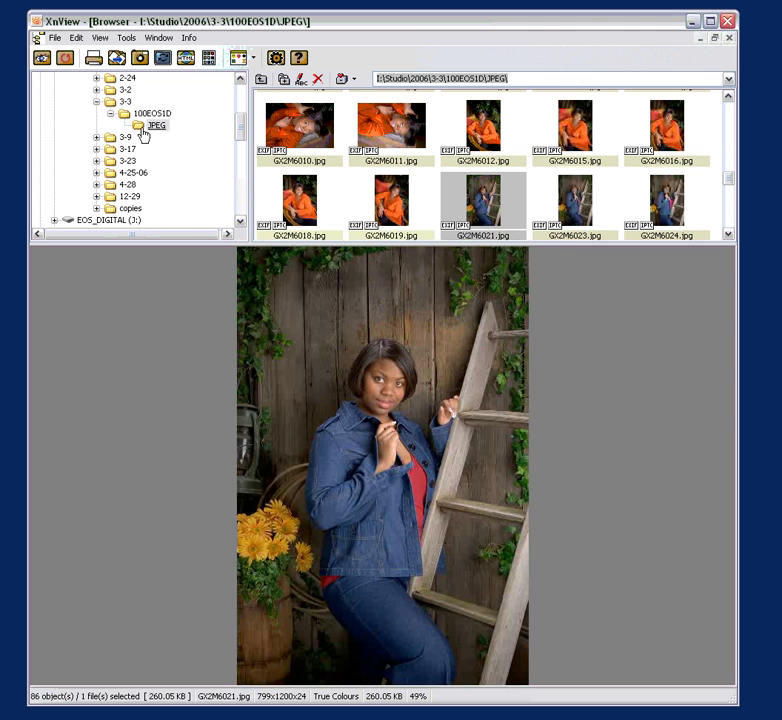
left_click(152, 126)
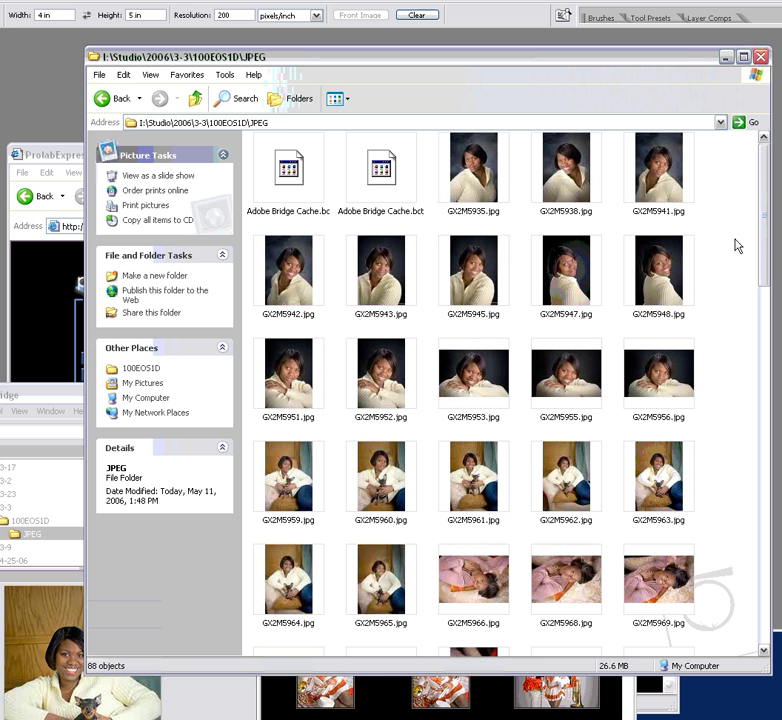
left_click(473, 168)
left_click_drag(763, 224, 766, 625)
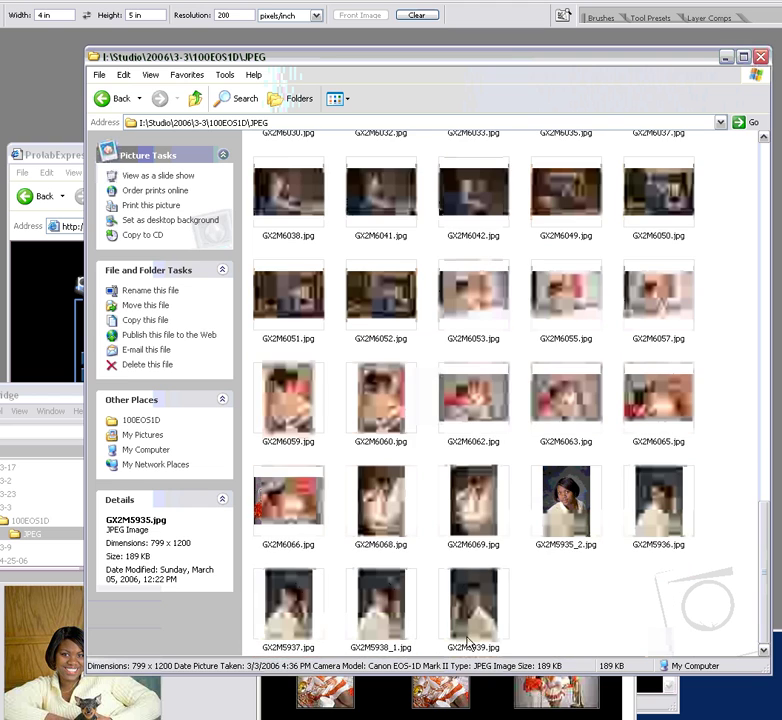
key("ctrl+a")
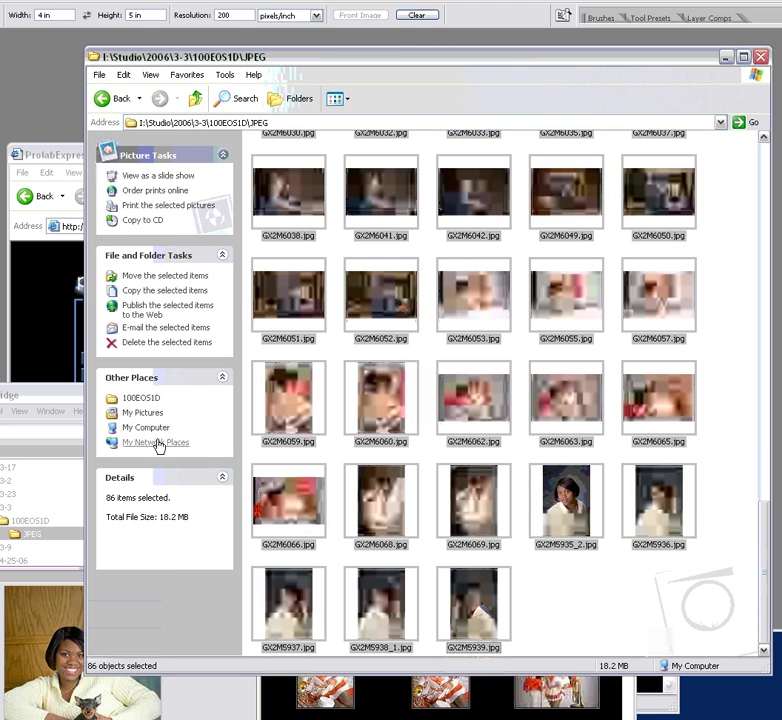
Step: Switch to the ProlabExpress image upload page, name a new gallery "proofs 3-3" and add the selected JPEGs to its upload list
left_click_drag(82, 160, 100, 38)
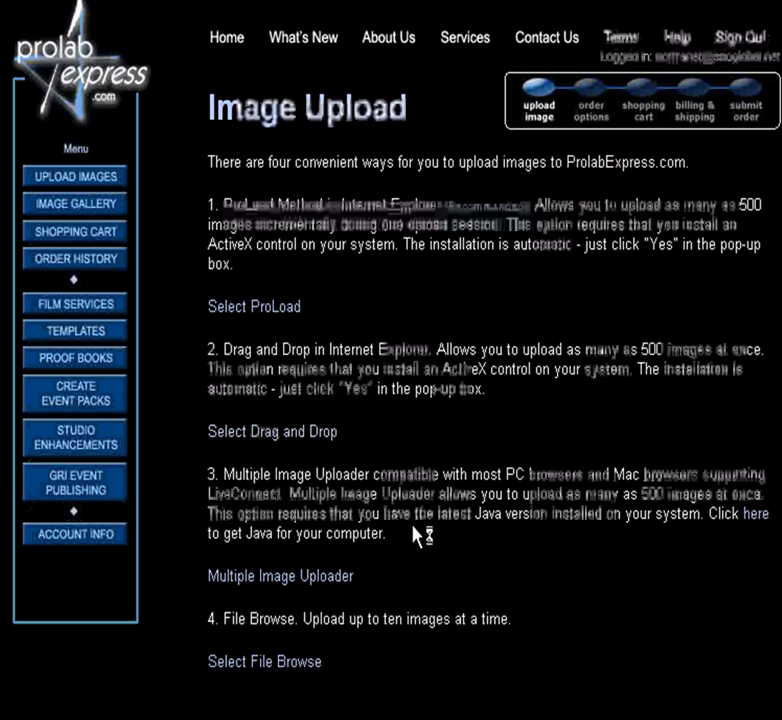
left_click(585, 229)
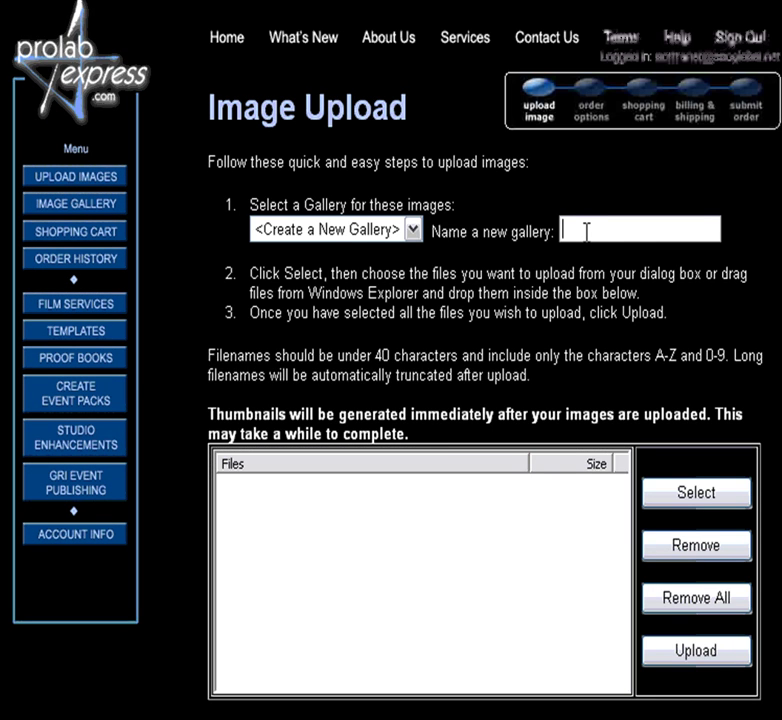
type("3-3")
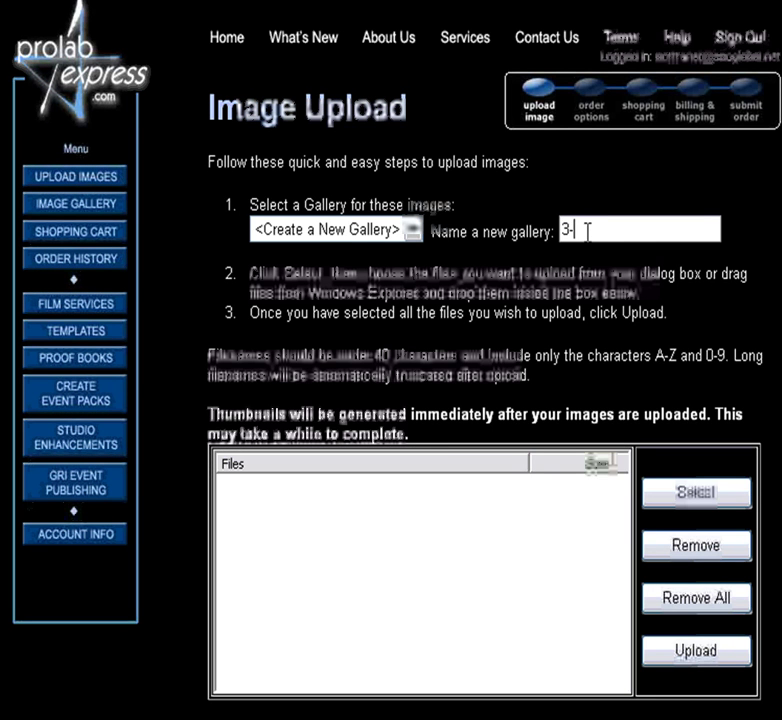
key("BackSpace")
key("BackSpace")
key("BackSpace")
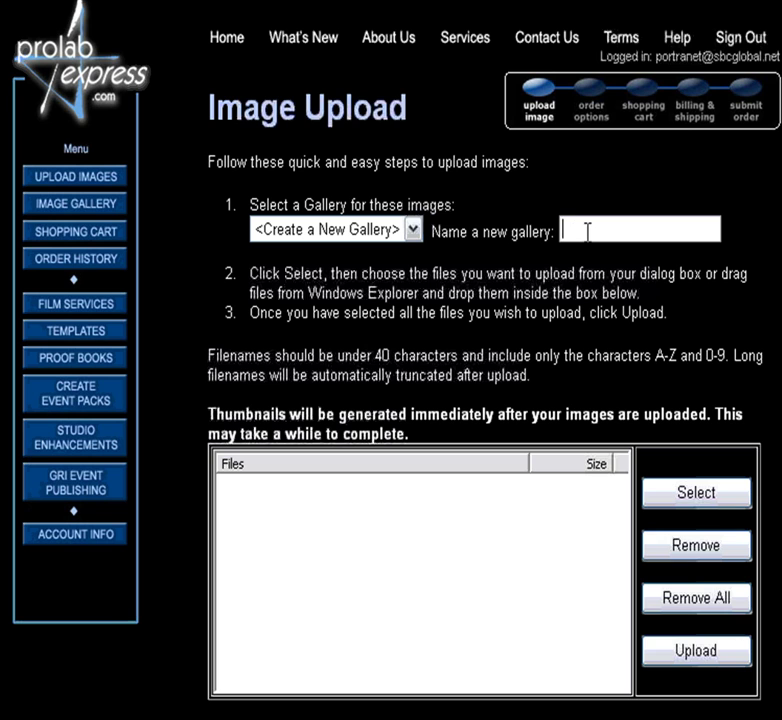
type("proofs 3-3")
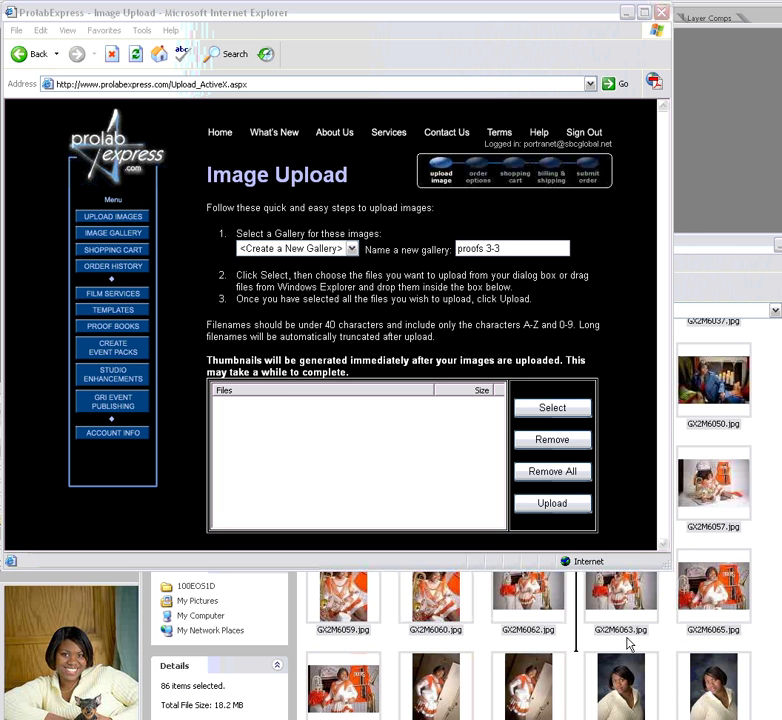
left_click_drag(691, 668, 391, 487)
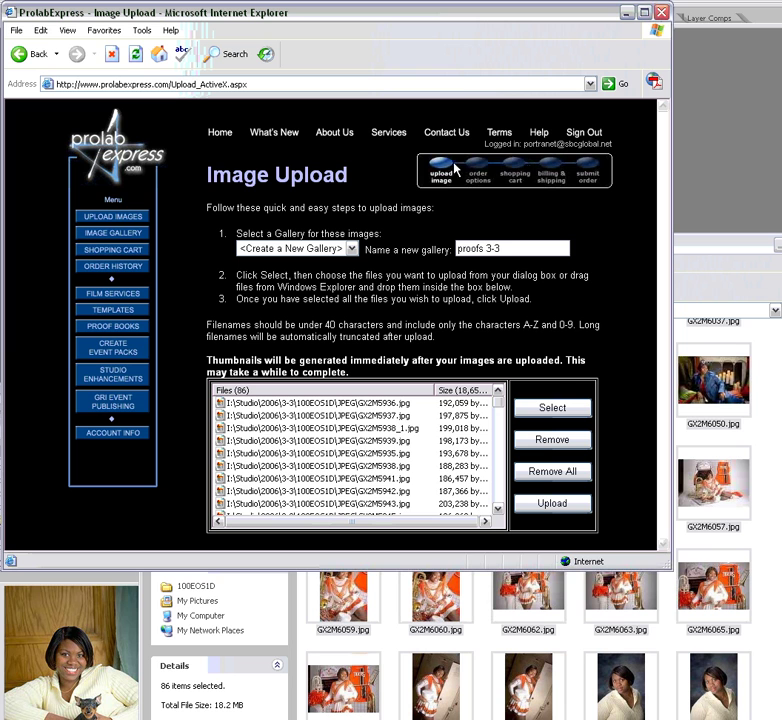
Step: View the order history, and open the image gallery "proofs 3_23" to look through its thumbnails
left_click(111, 268)
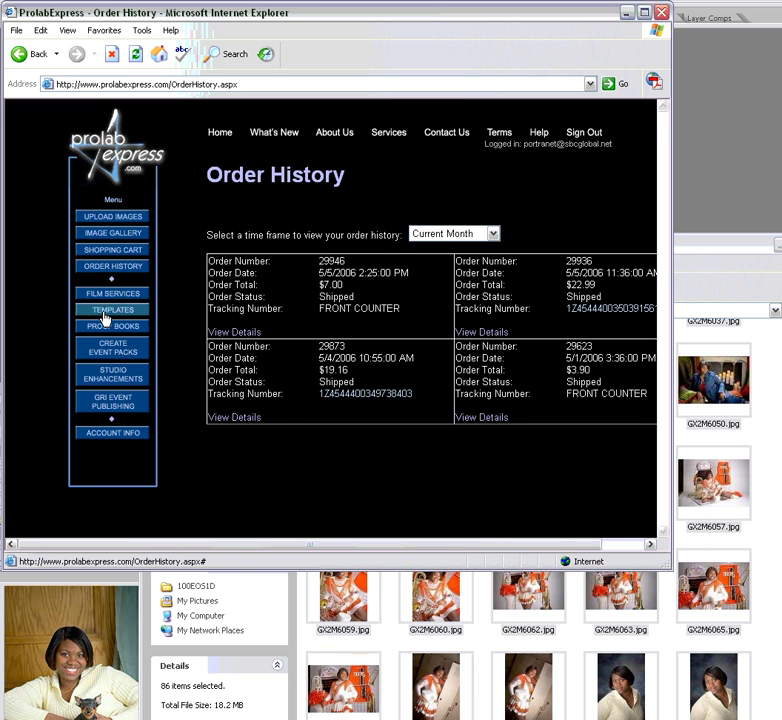
left_click(114, 233)
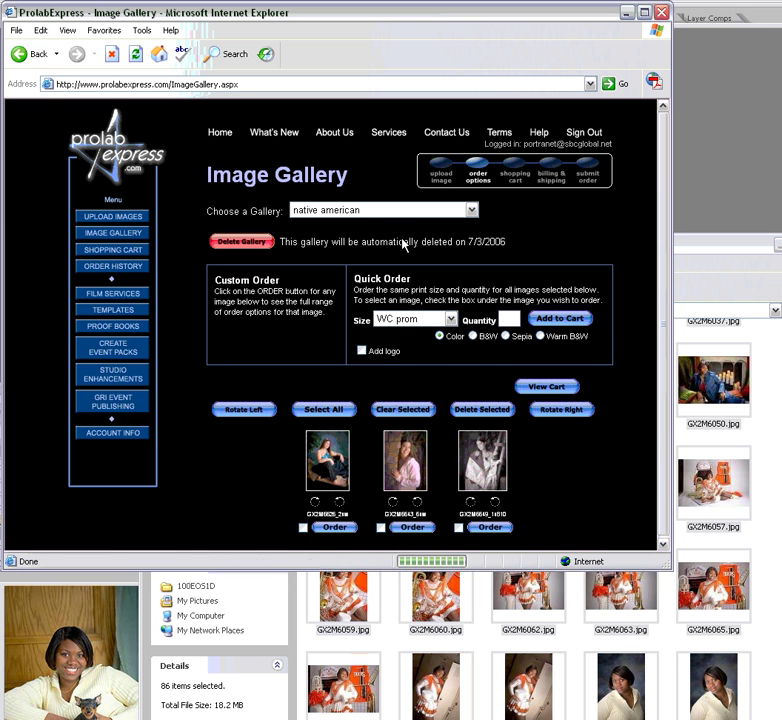
left_click(471, 210)
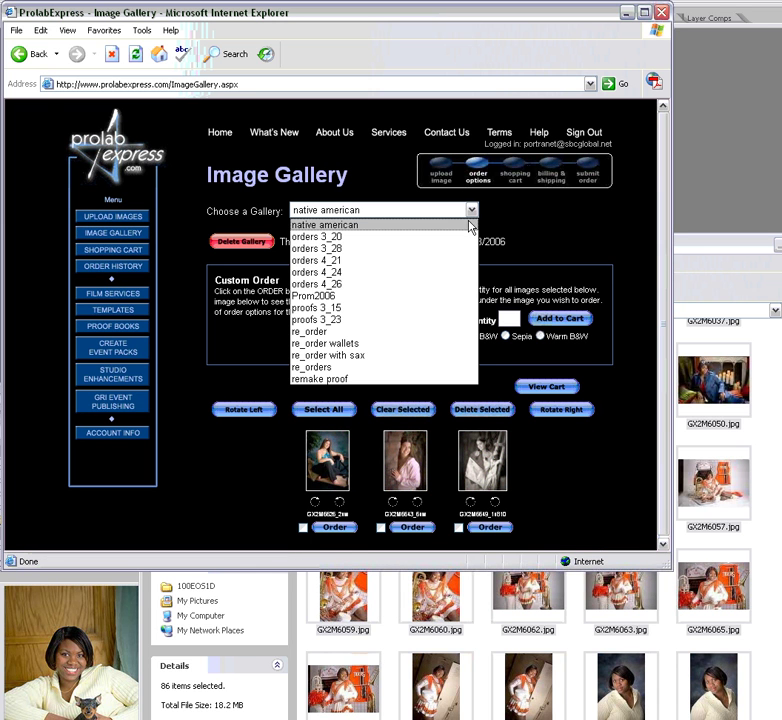
left_click(445, 320)
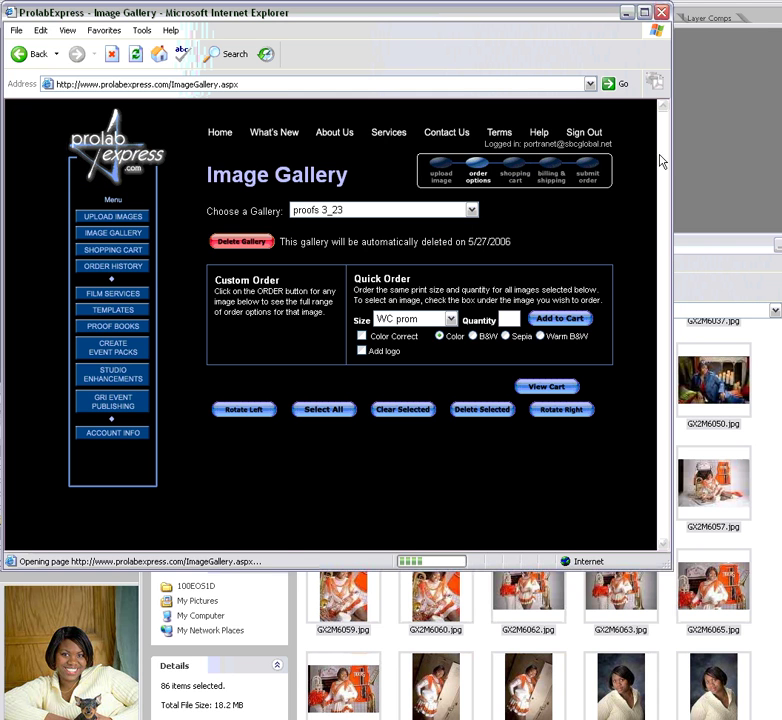
left_click_drag(665, 143, 663, 408)
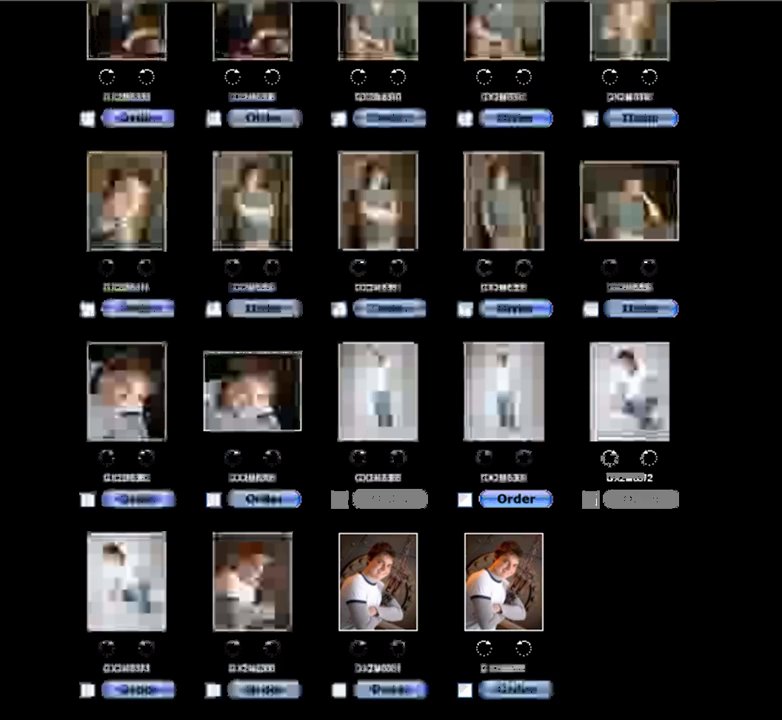
scroll(390, 360, "up", 5)
scroll(390, 360, "up", 5)
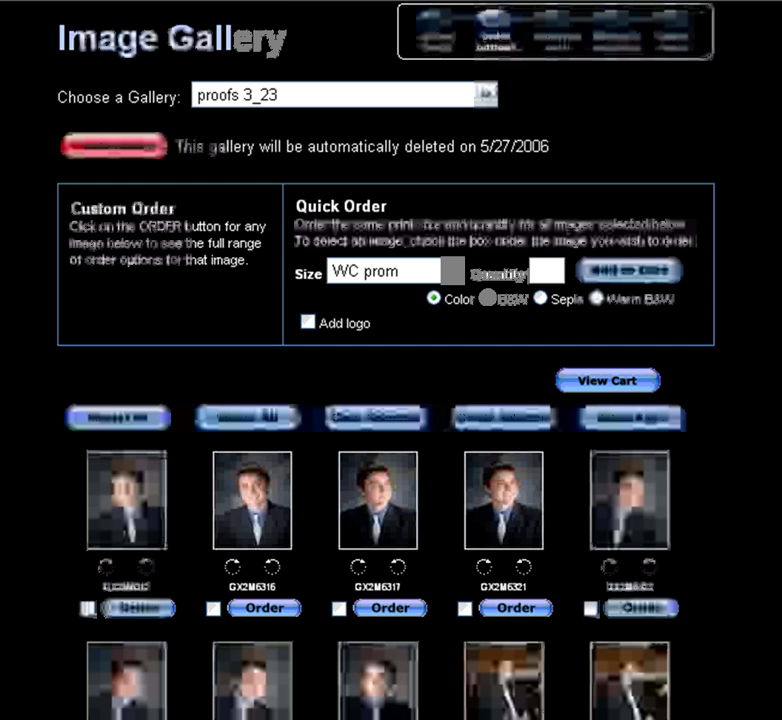
scroll(490, 470, "up", 2)
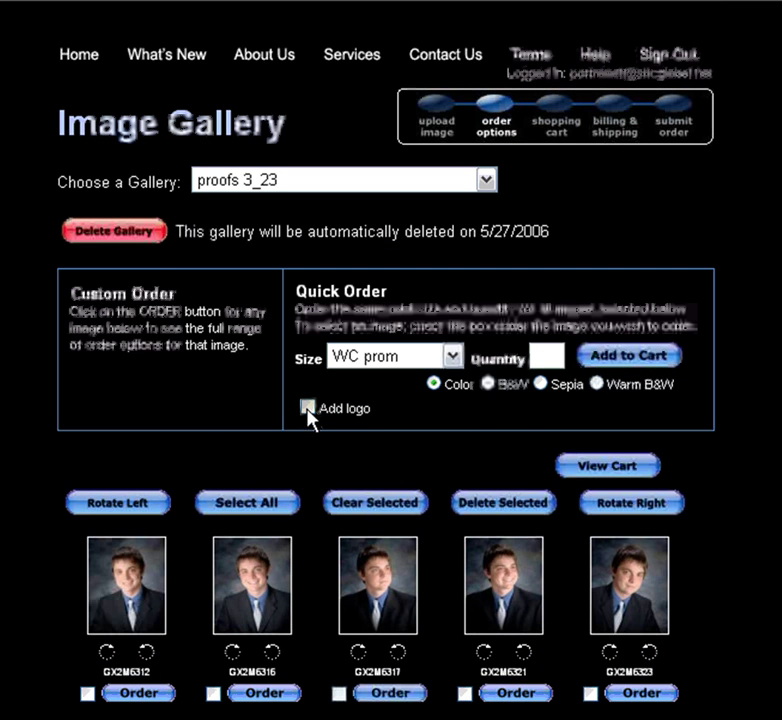
Step: Add a logo to the quick order in the Lower Right position
left_click(308, 408)
left_click(524, 407)
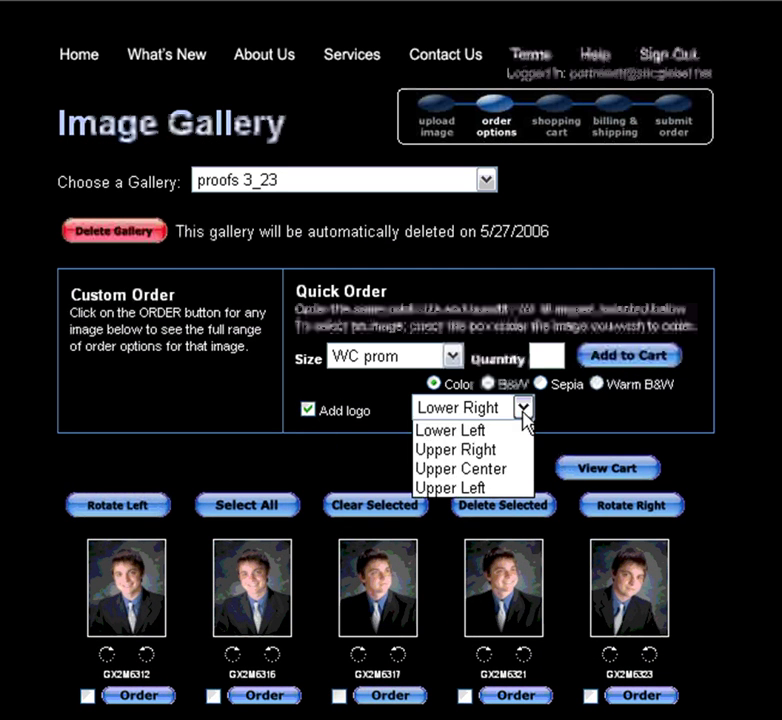
left_click(524, 407)
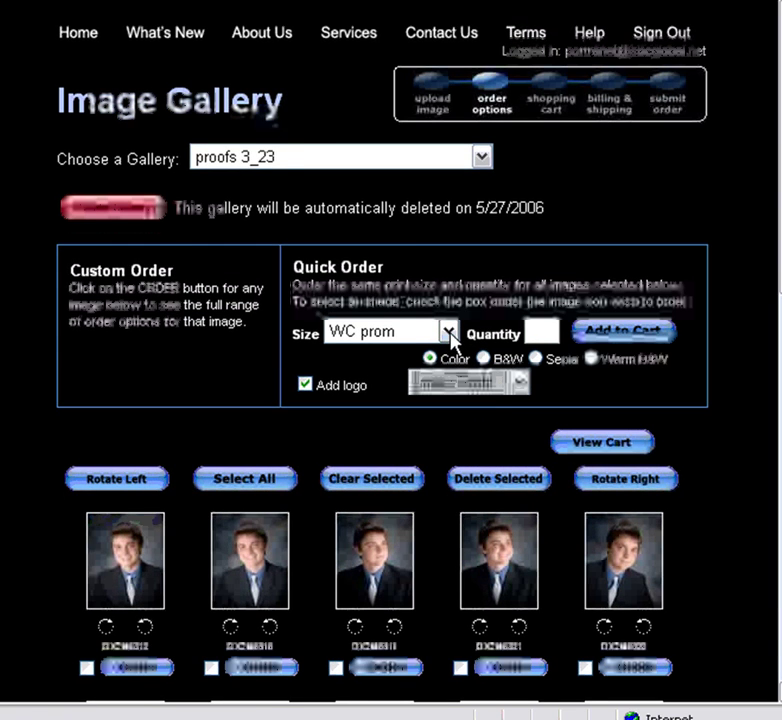
Step: Set the quick order to 4x5 Proof with a quantity of 1, and close the ProlabExpress browser window
left_click(449, 333)
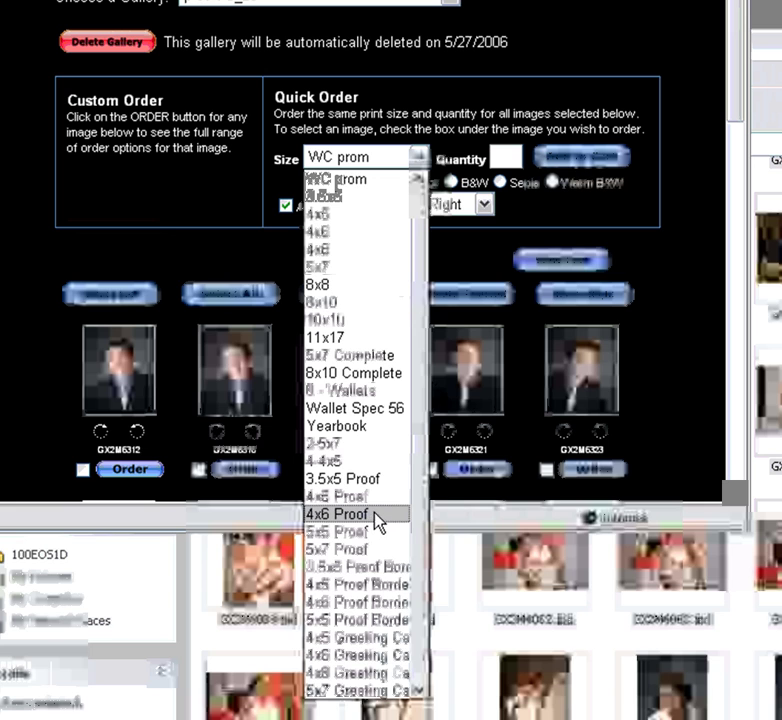
left_click(372, 515)
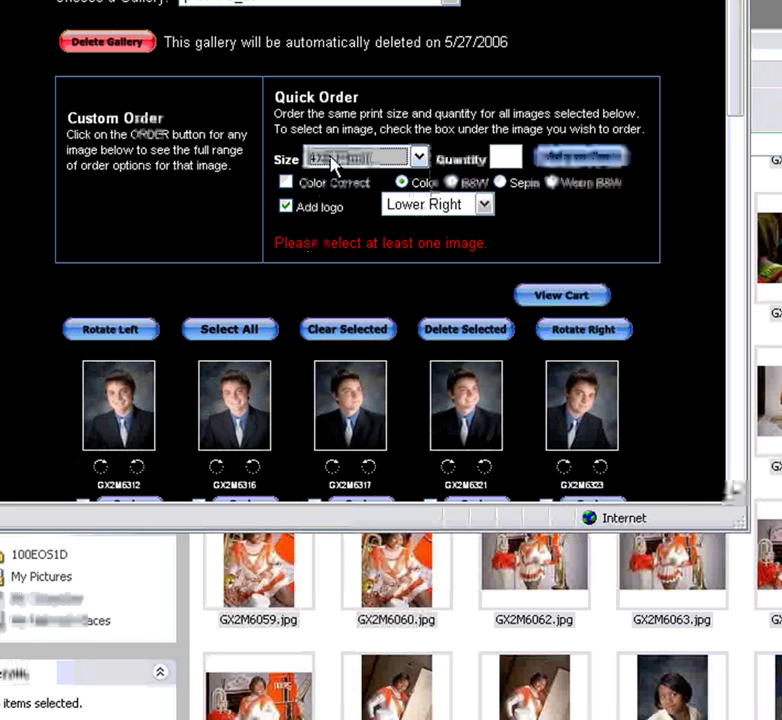
left_click(419, 157)
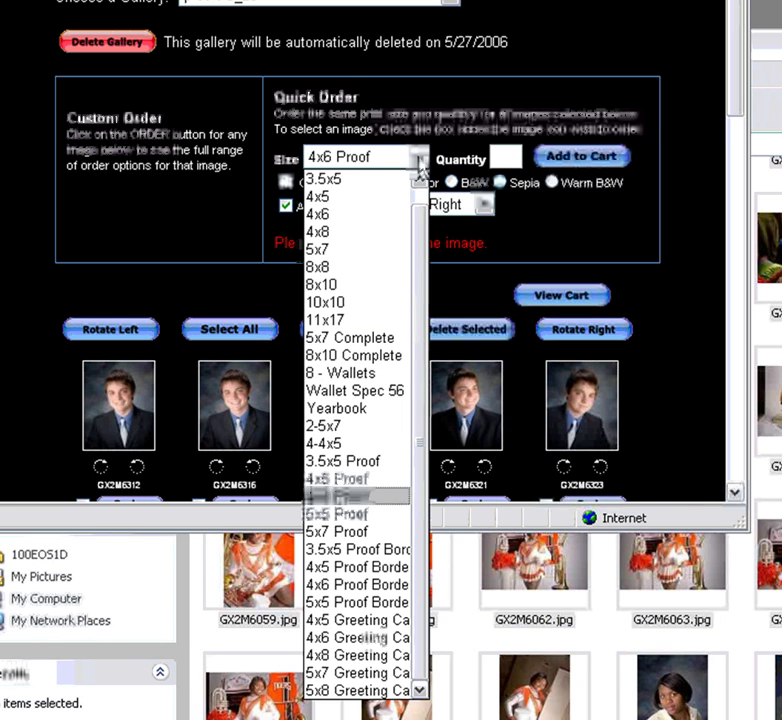
left_click(368, 479)
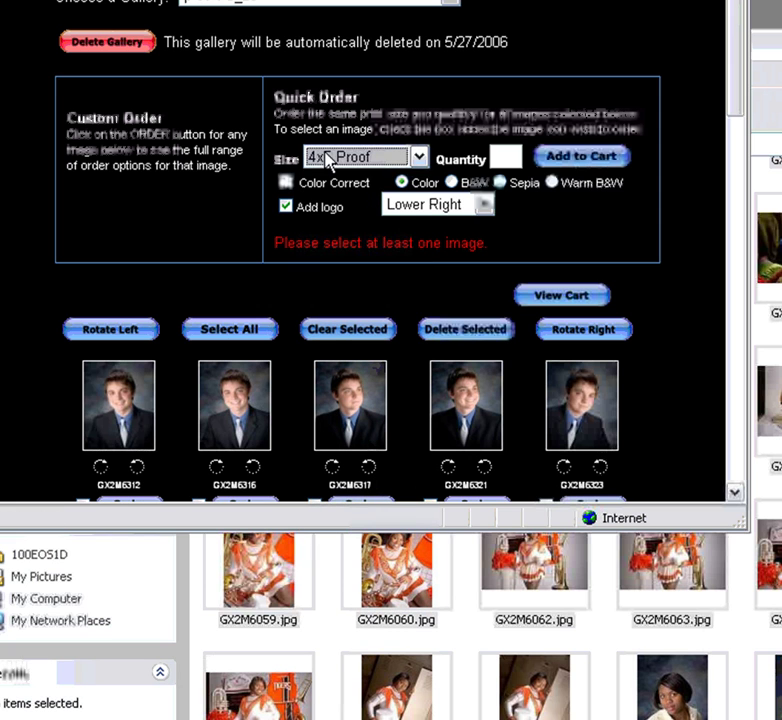
left_click(498, 155)
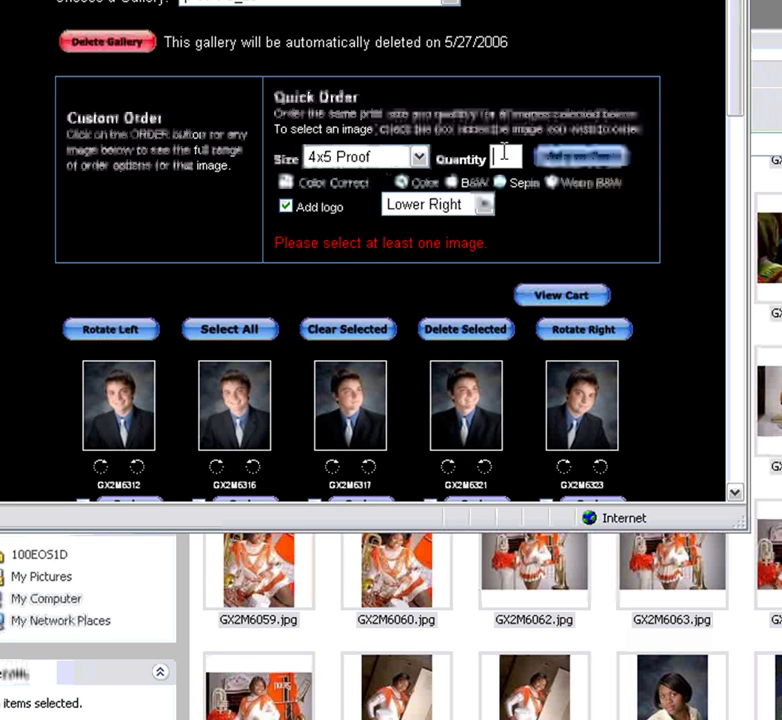
type("1")
left_click(690, 118)
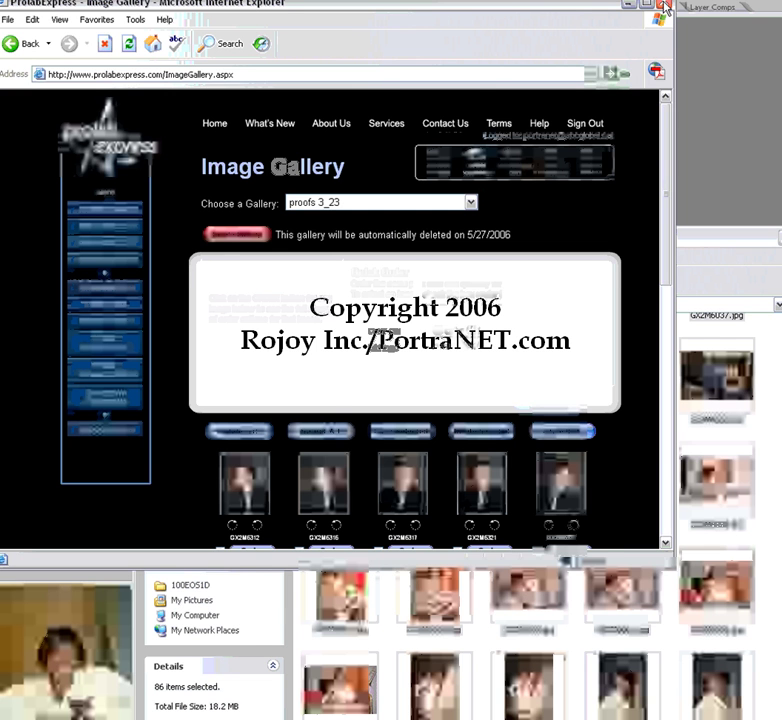
left_click(663, 5)
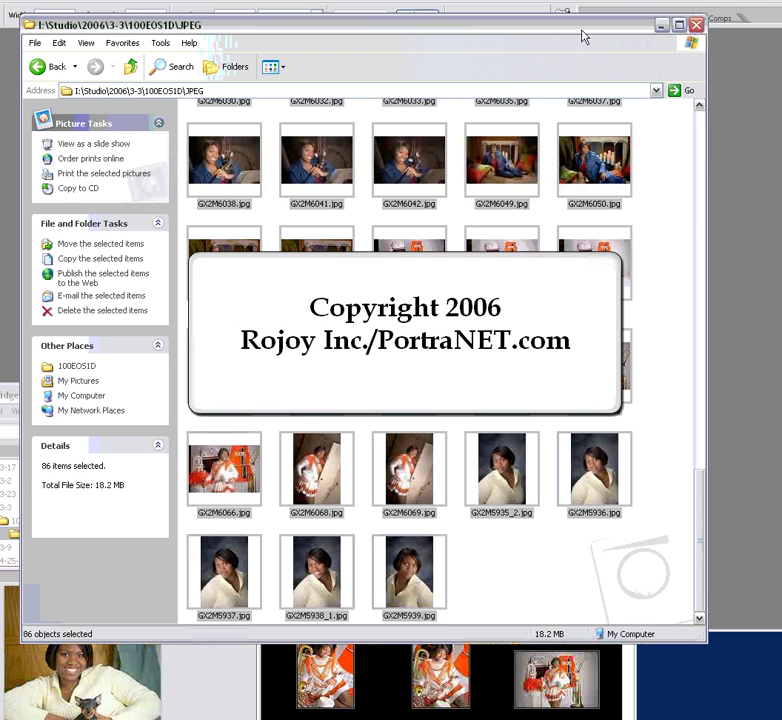